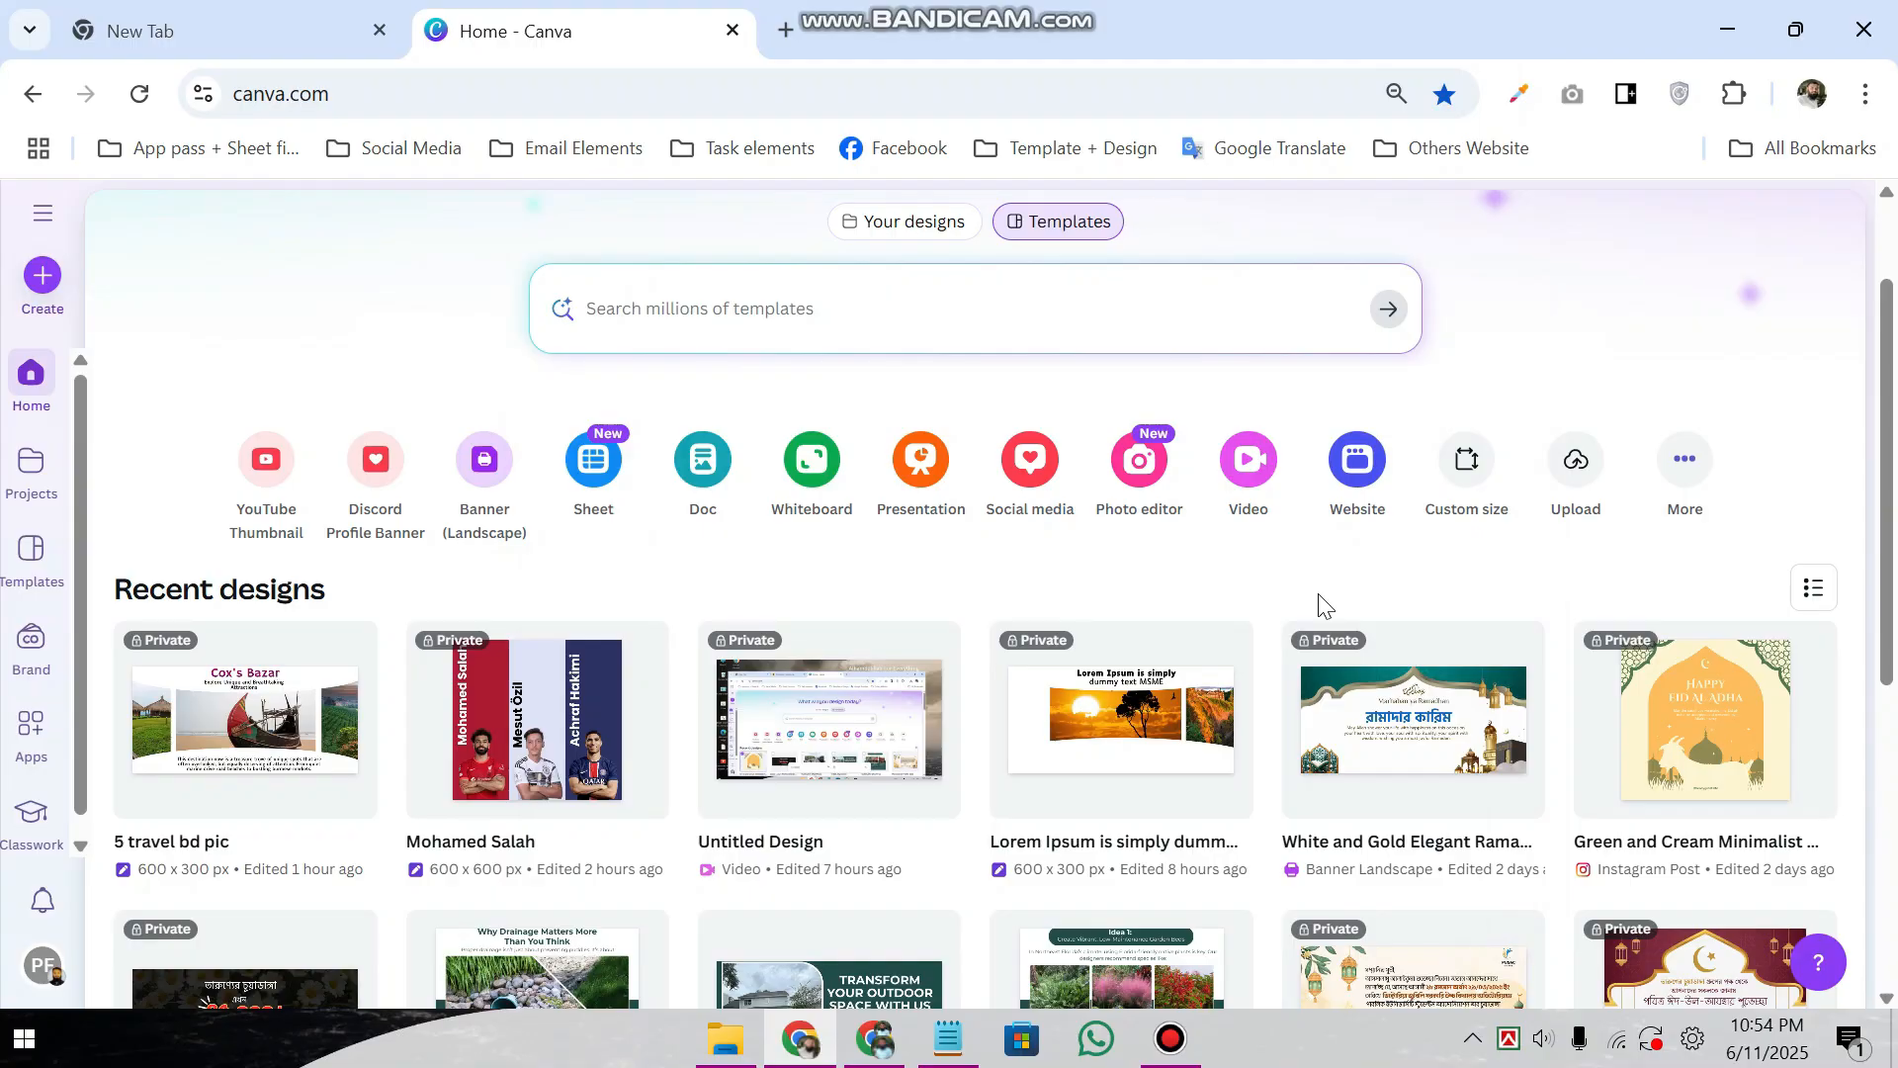
pyautogui.scroll(2, 1216, 658)
pyautogui.scroll(-2, 1191, 670)
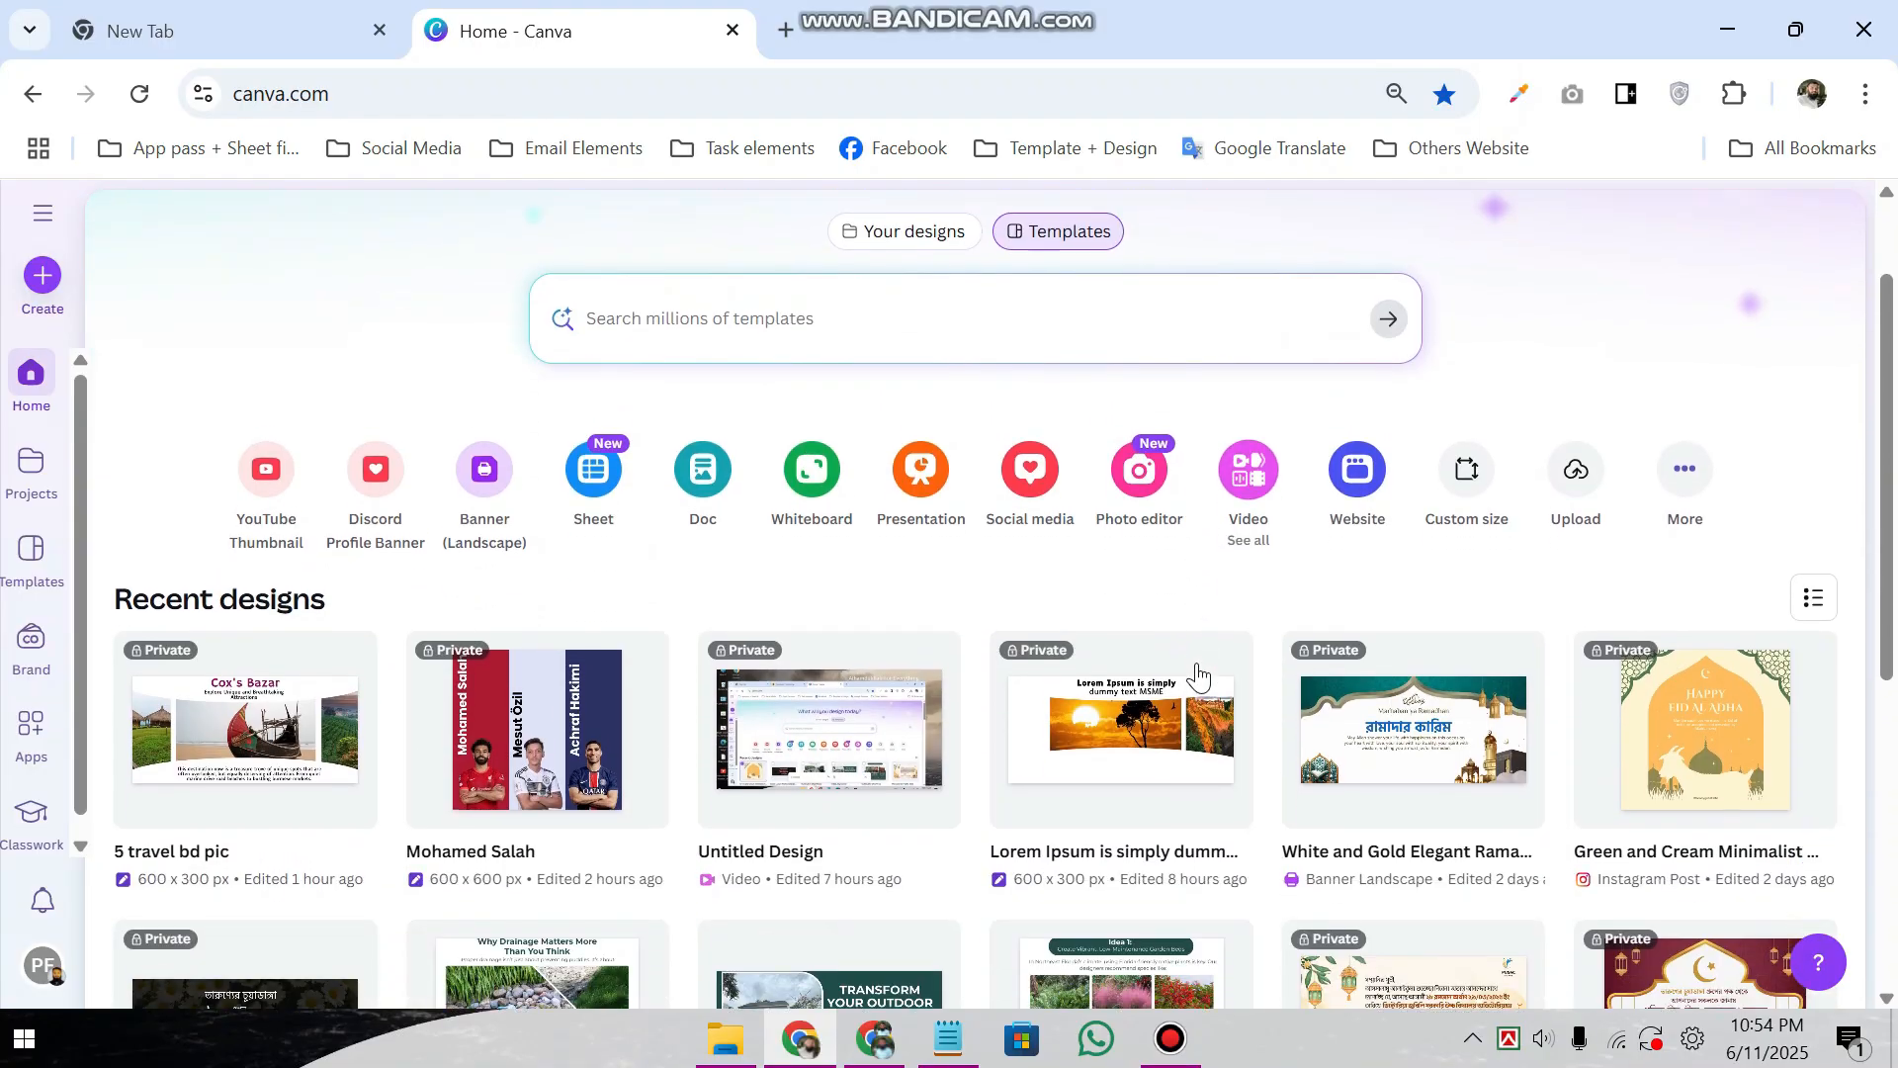
pyautogui.scroll(2, 1184, 700)
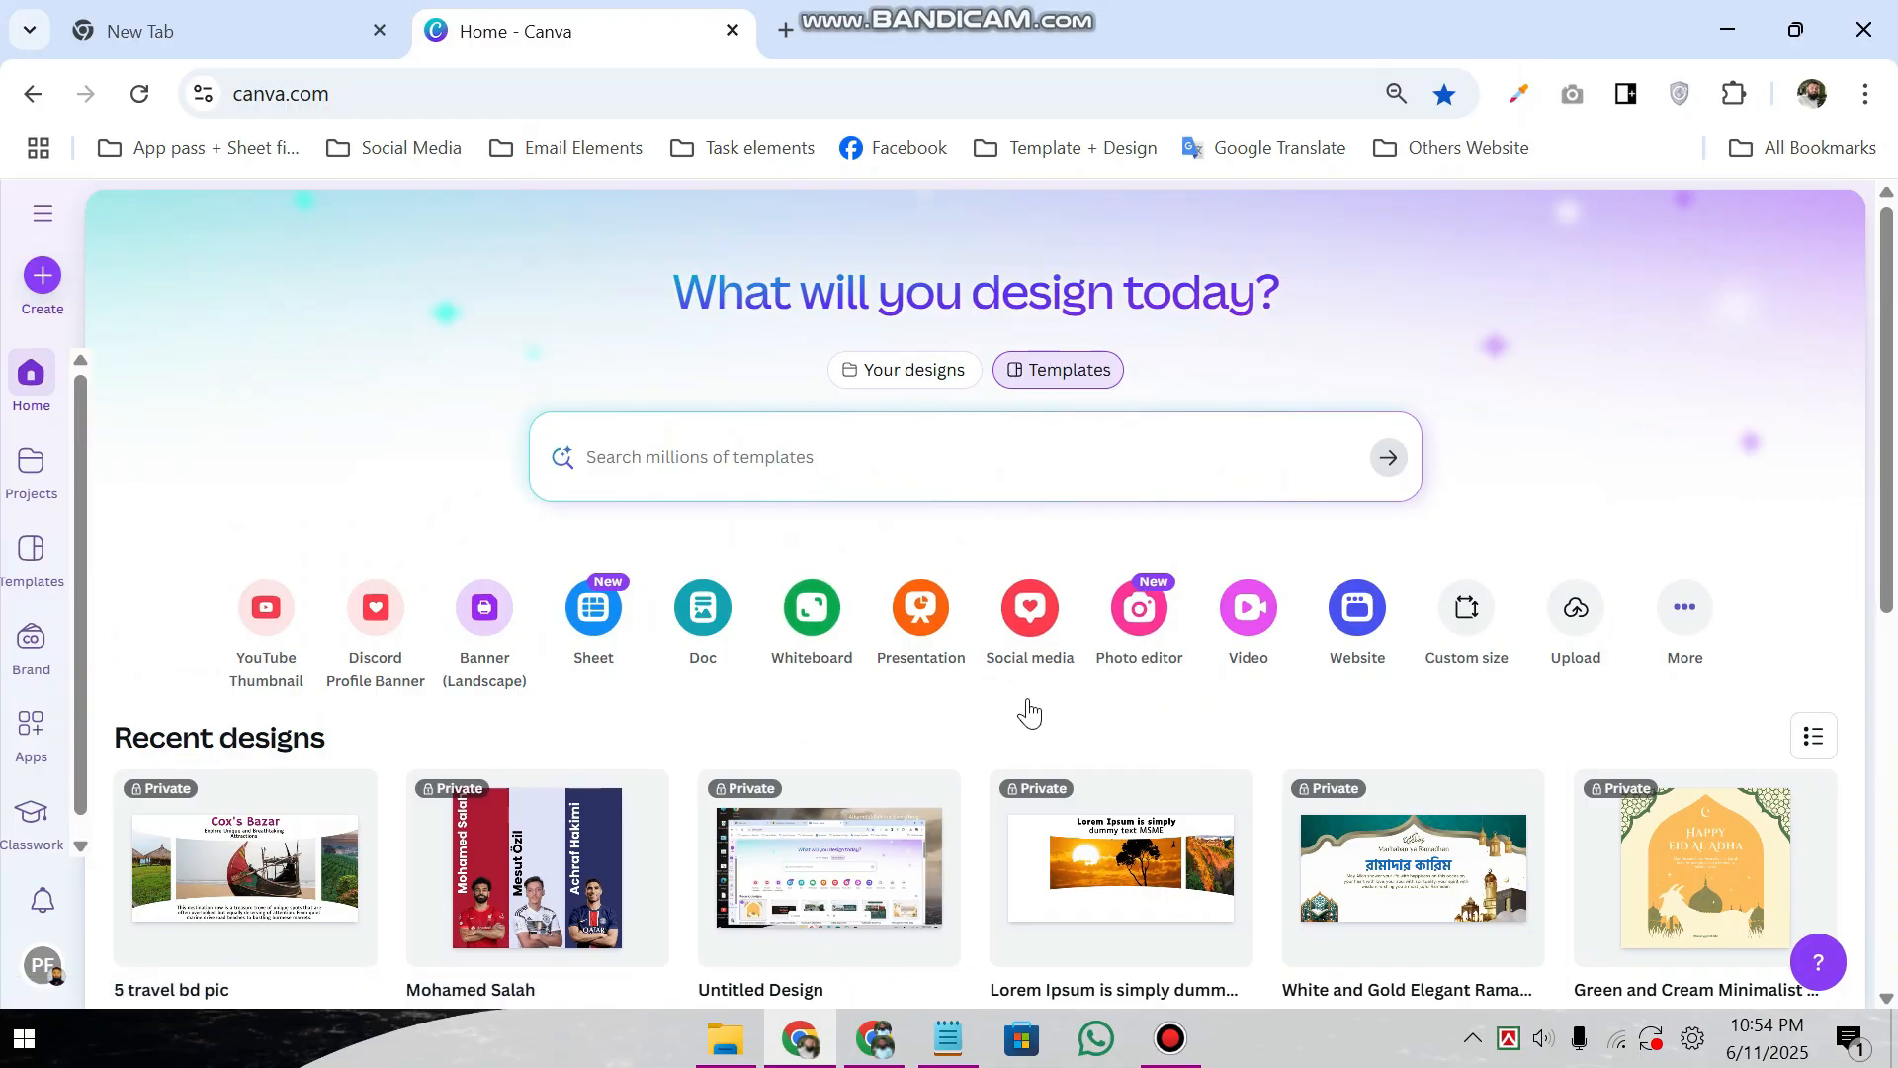
# - Create a new custom-size design of 600 × 300 px
pyautogui.click(55, 287)
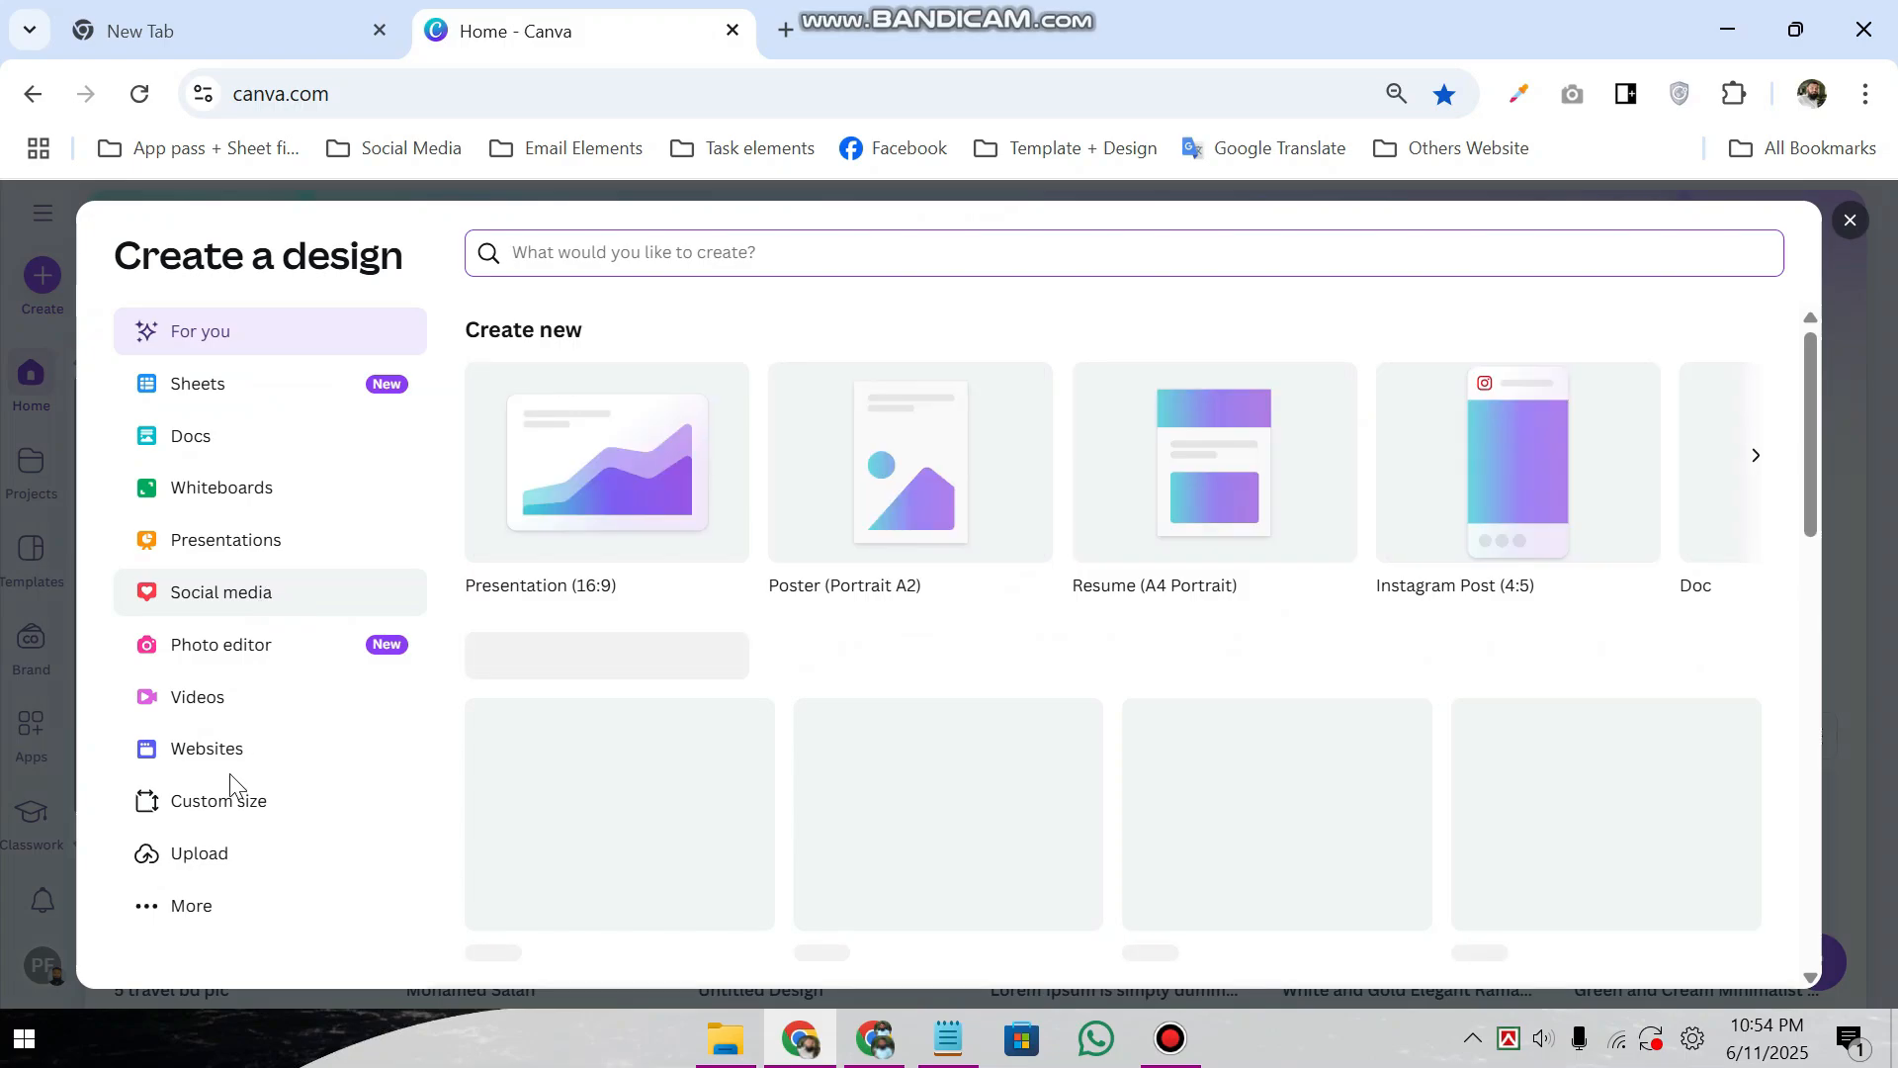
pyautogui.click(228, 799)
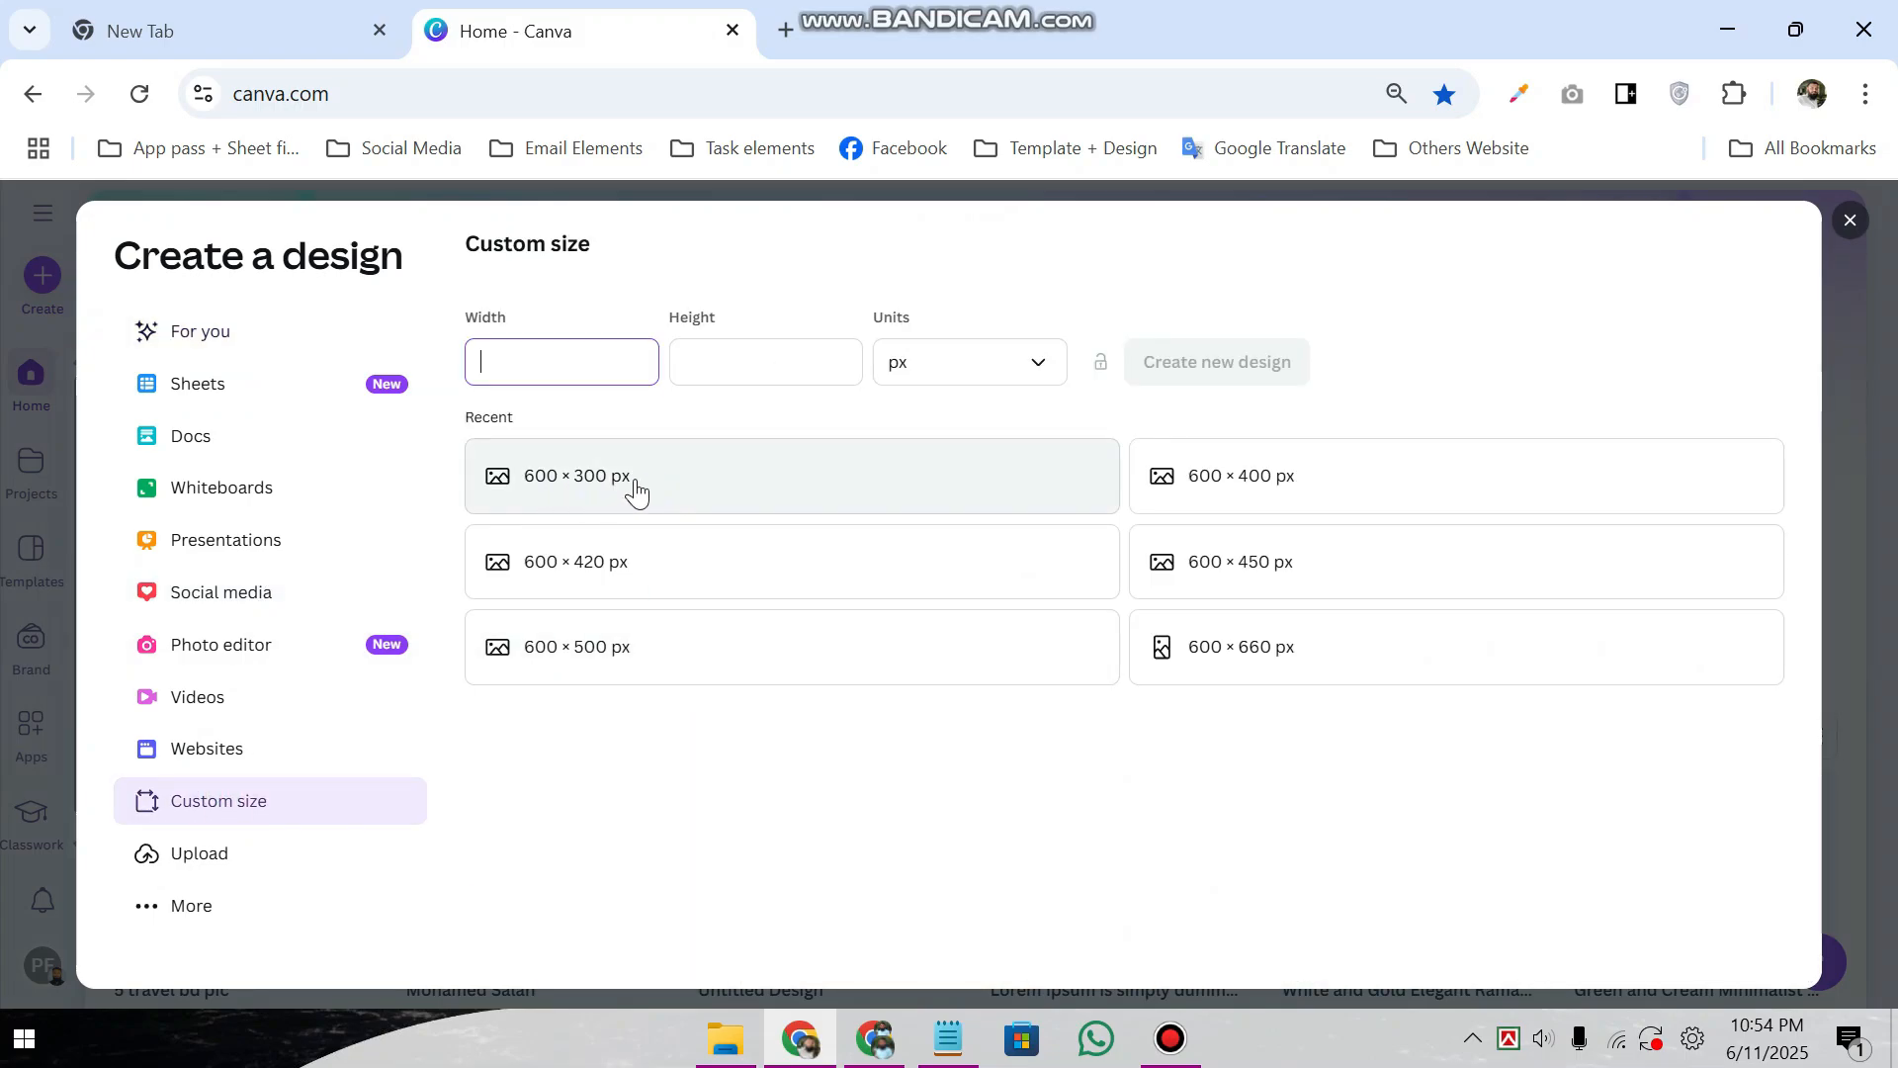
pyautogui.click(551, 373)
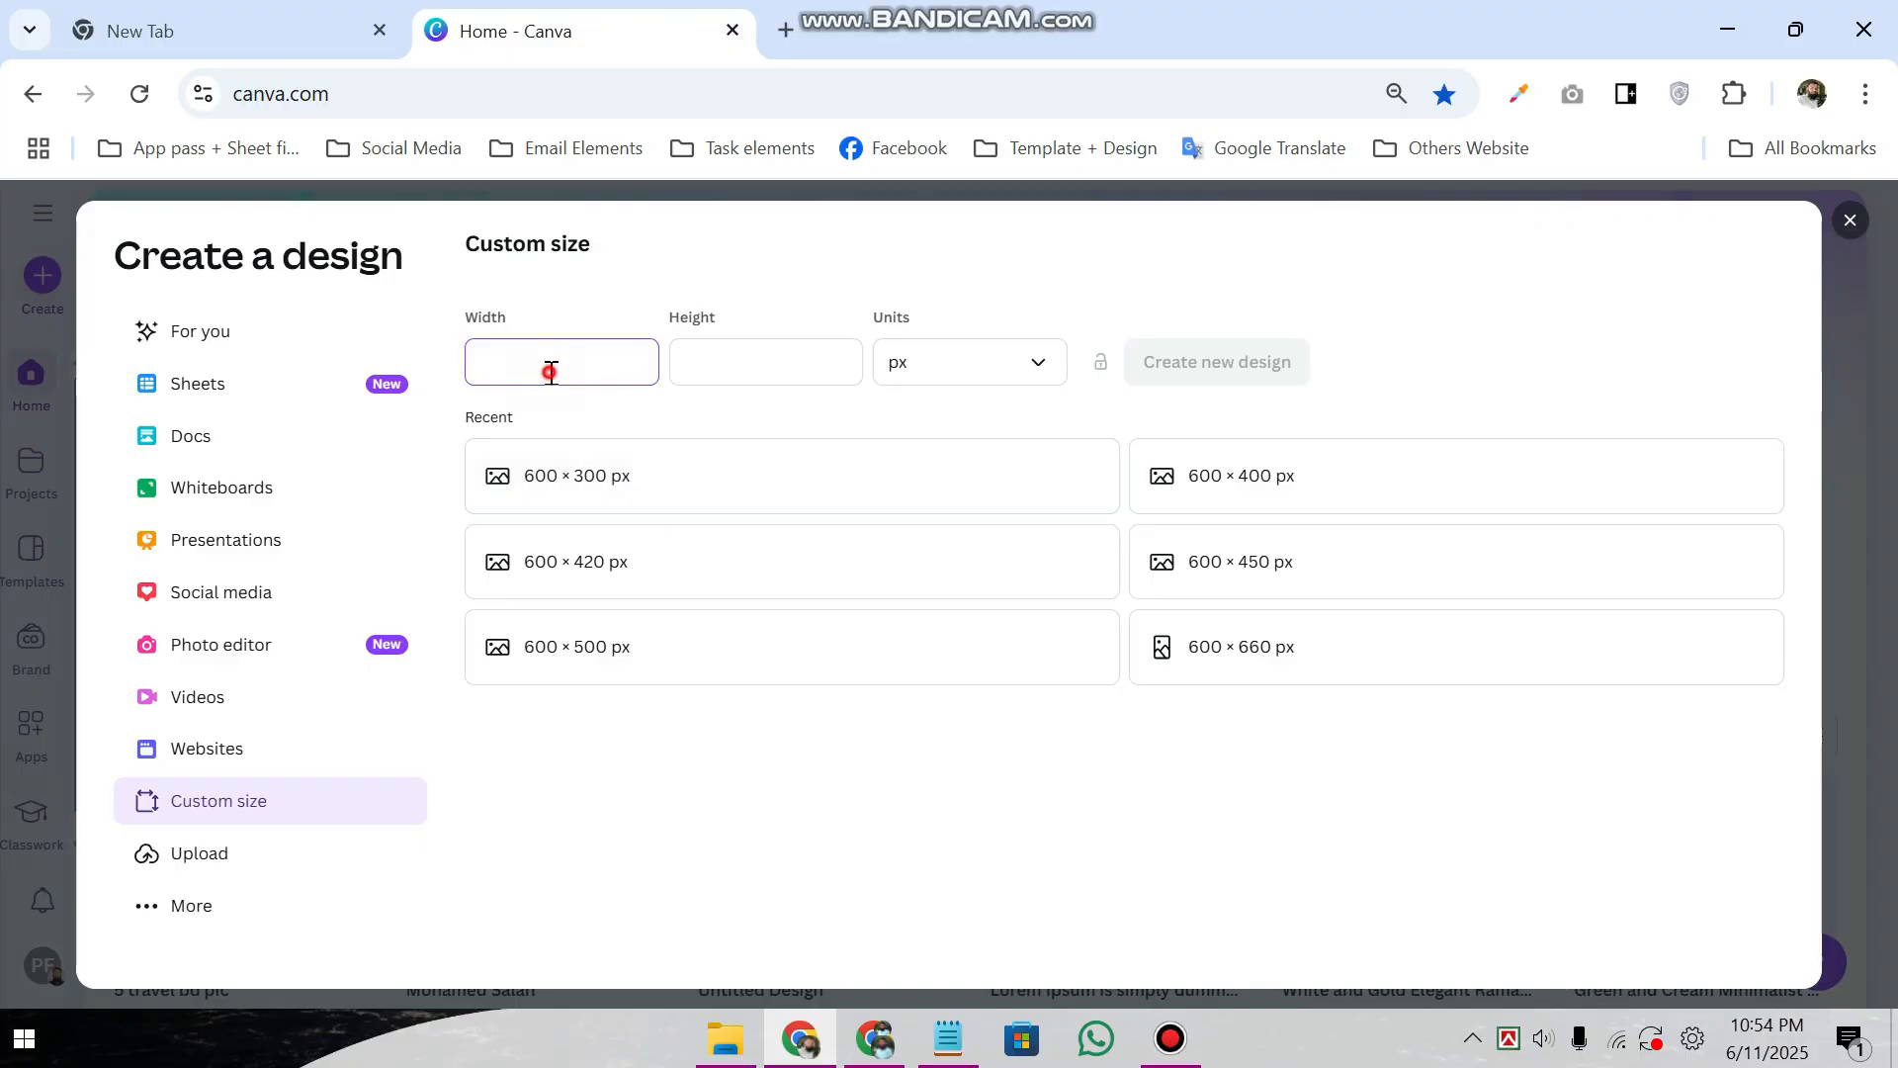
pyautogui.click(737, 369)
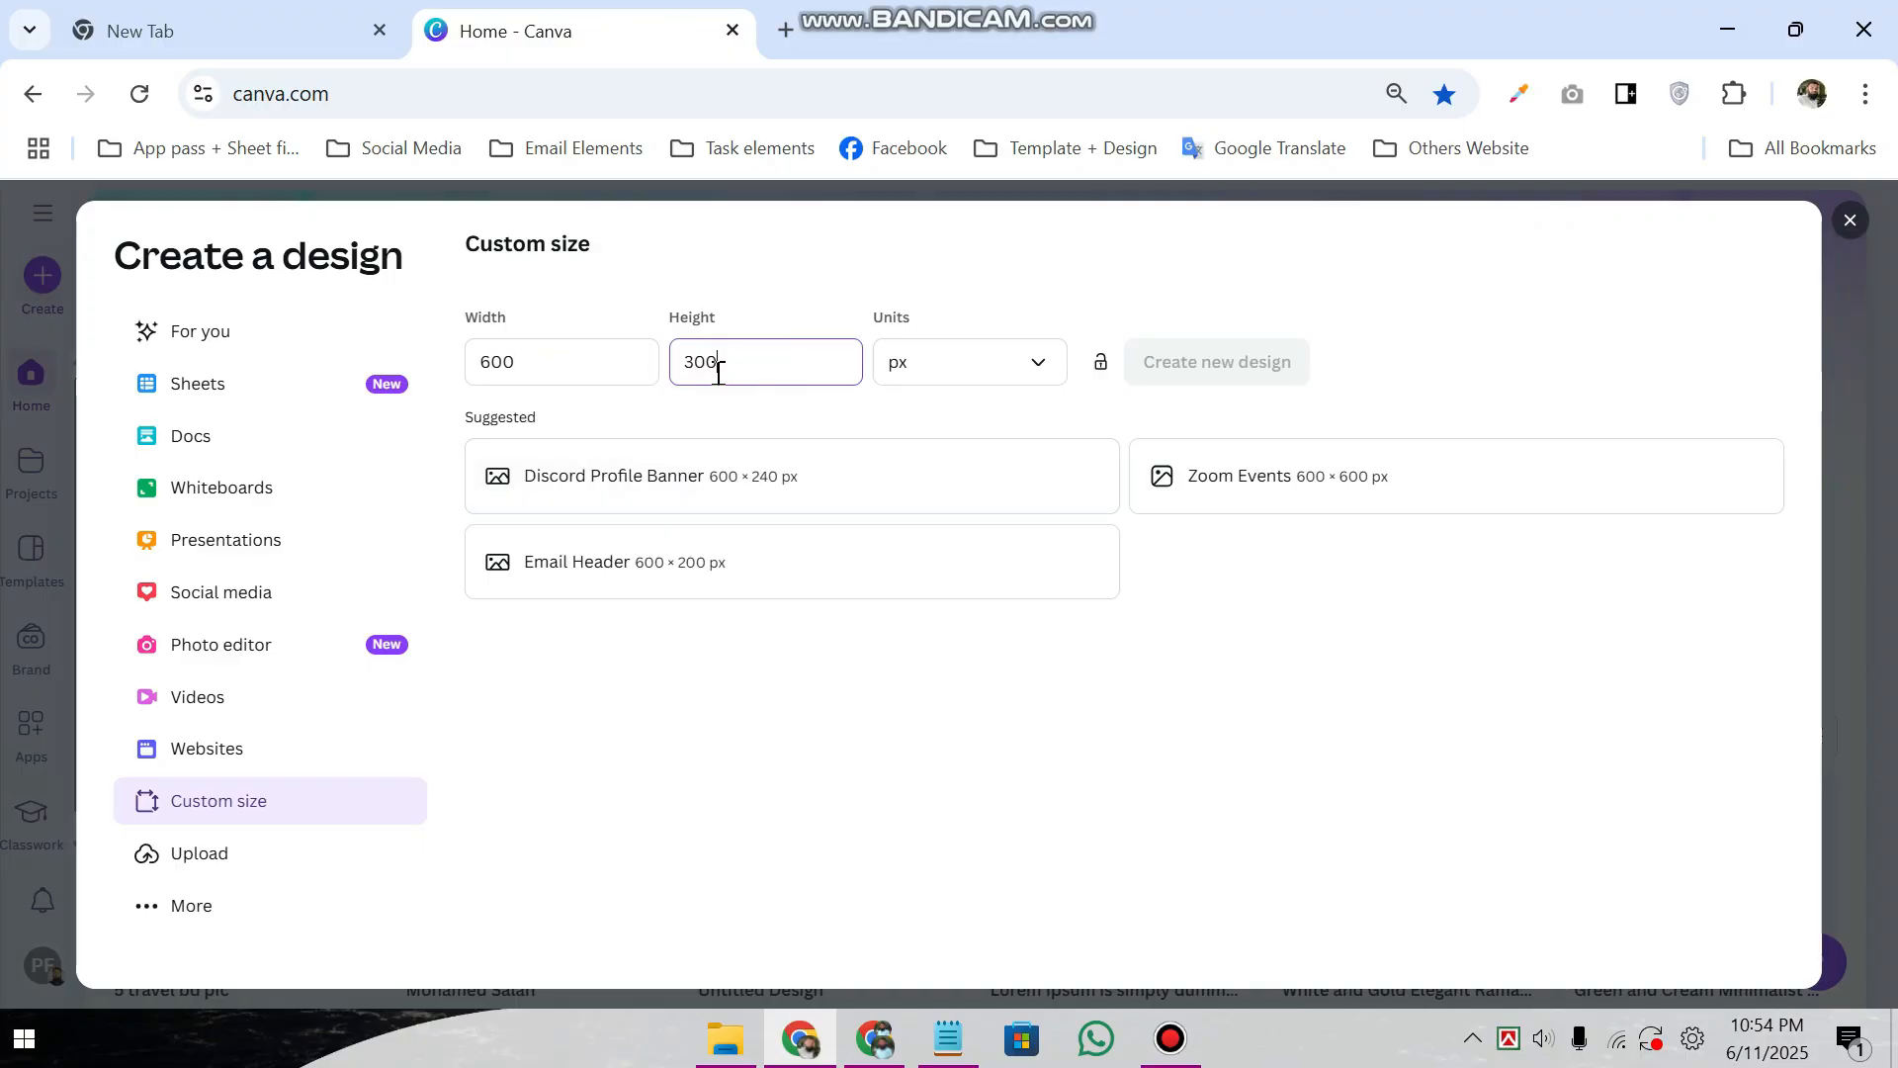
pyautogui.click(1208, 364)
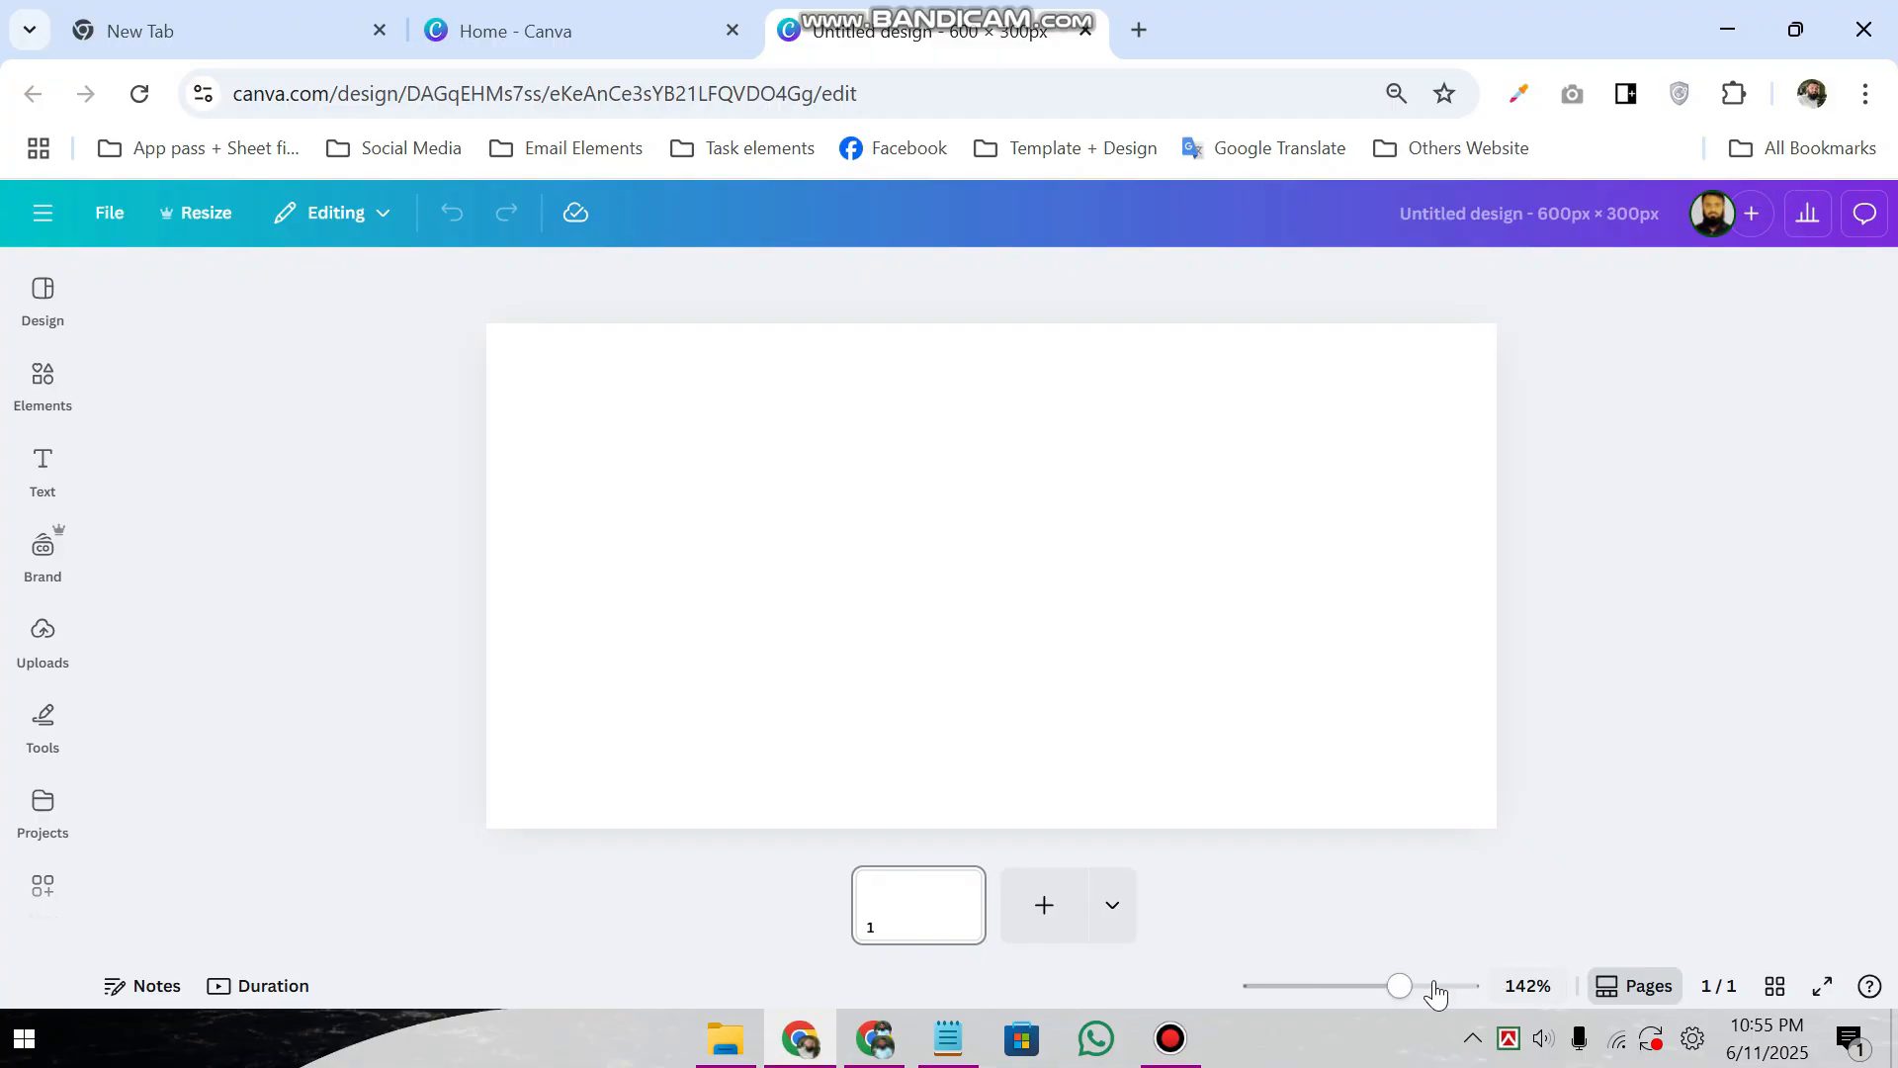
# - Add the uploaded boat, terraced tea garden, green marsh and rocky lakeside photos to the blank page
pyautogui.moveTo(1390, 988); pyautogui.dragTo(1377, 989)
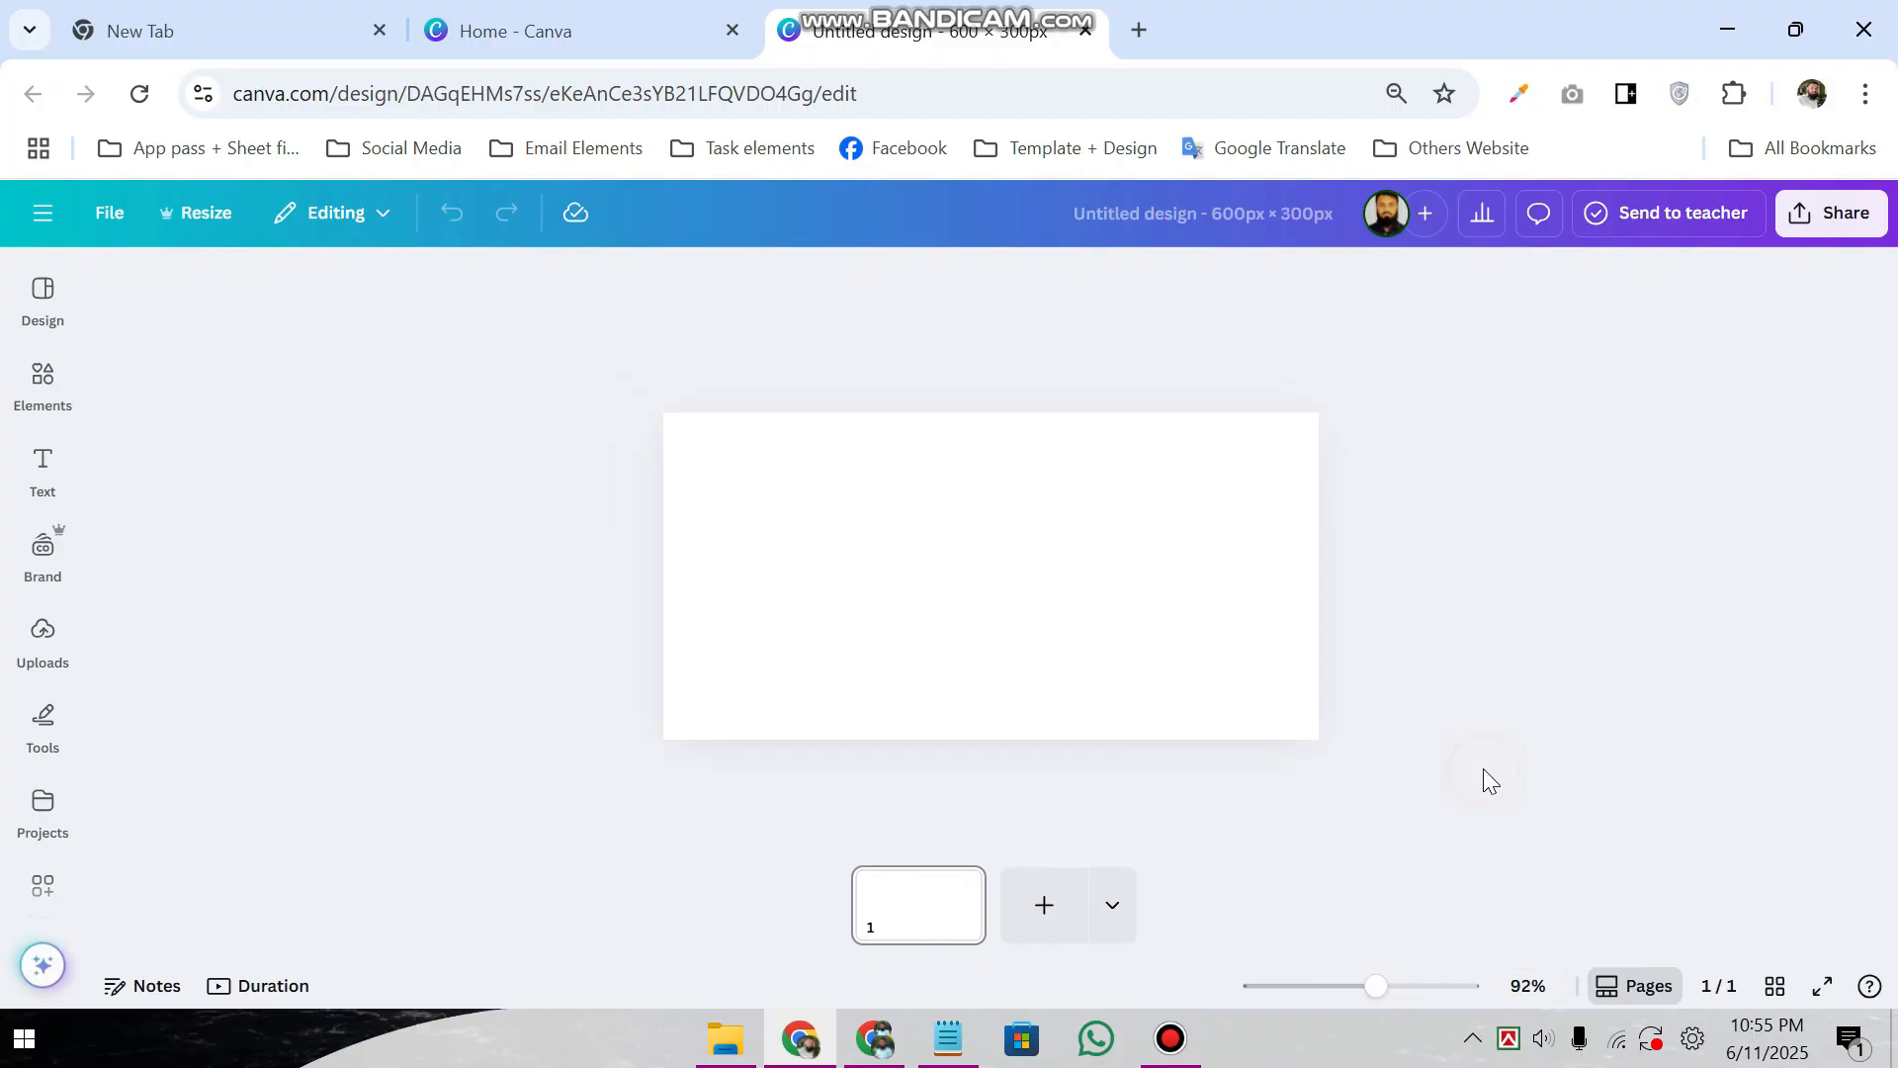
pyautogui.click(1489, 684)
pyautogui.click(45, 641)
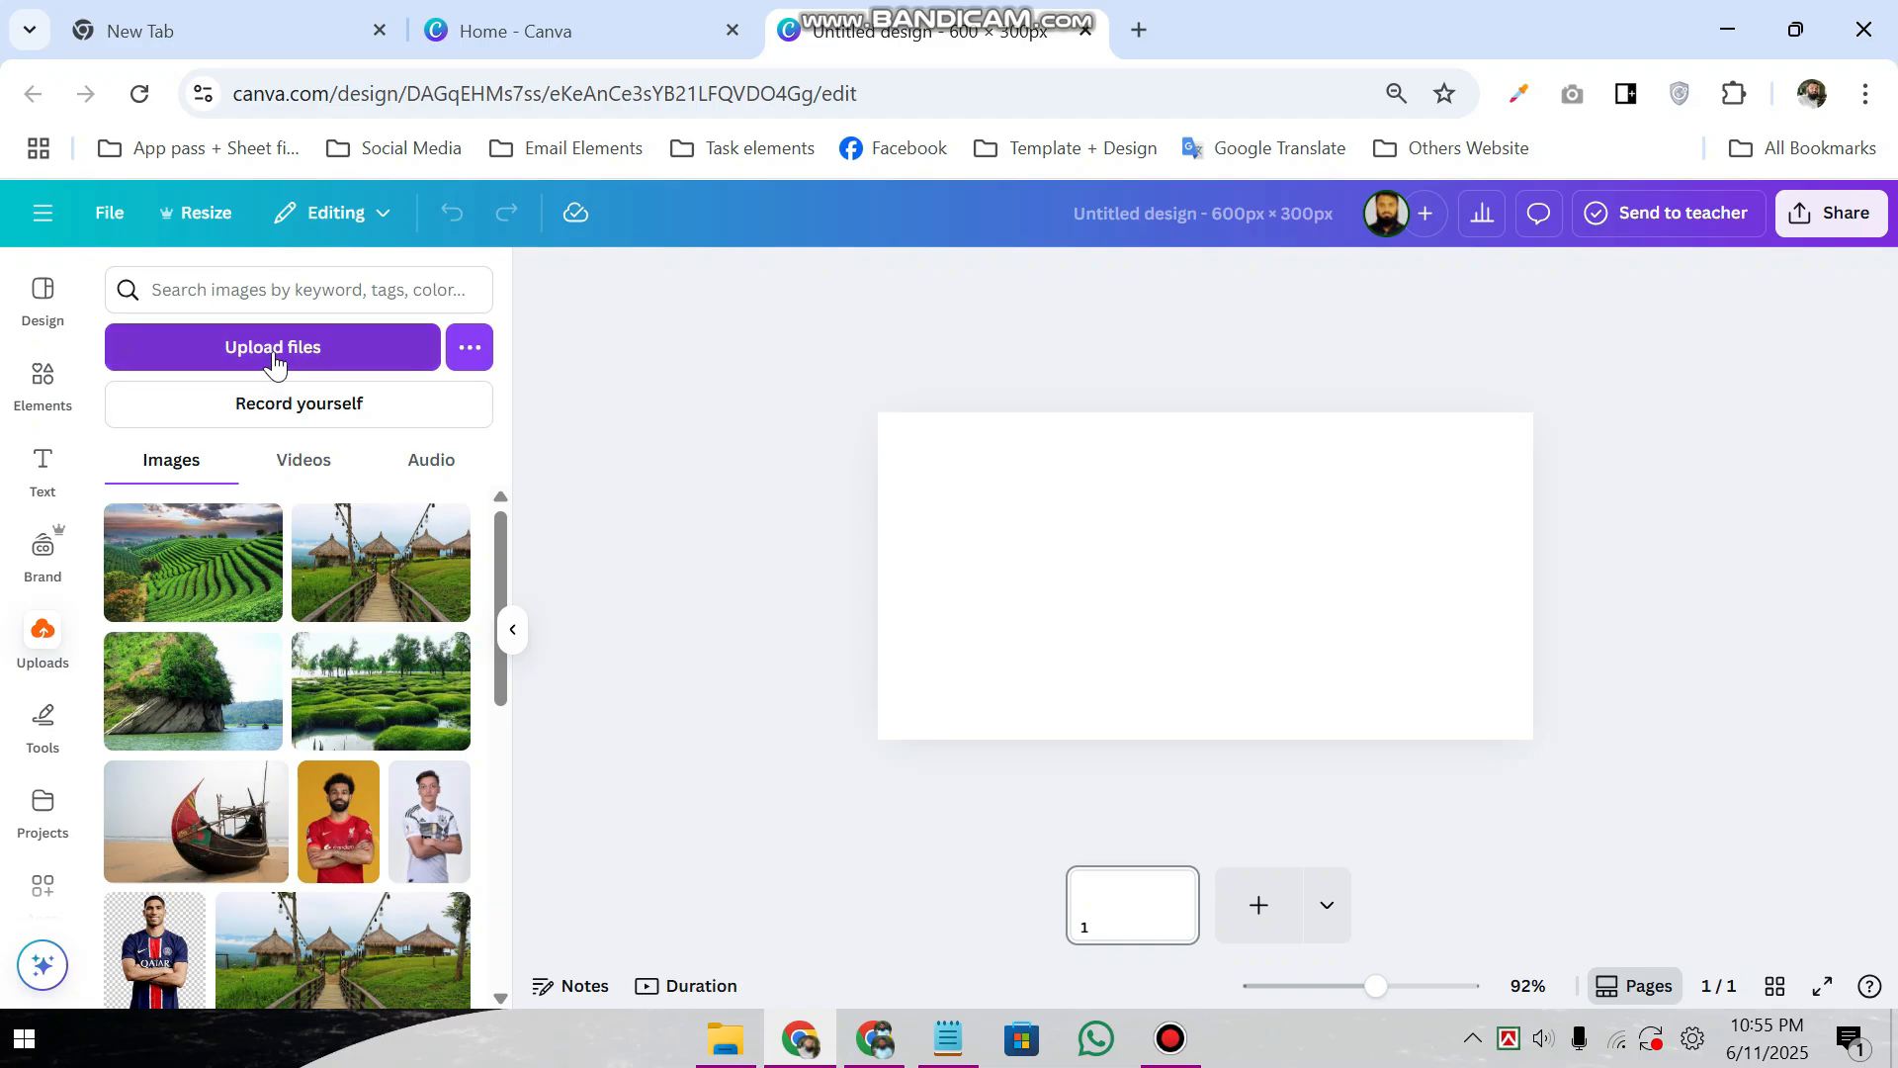
pyautogui.click(187, 811)
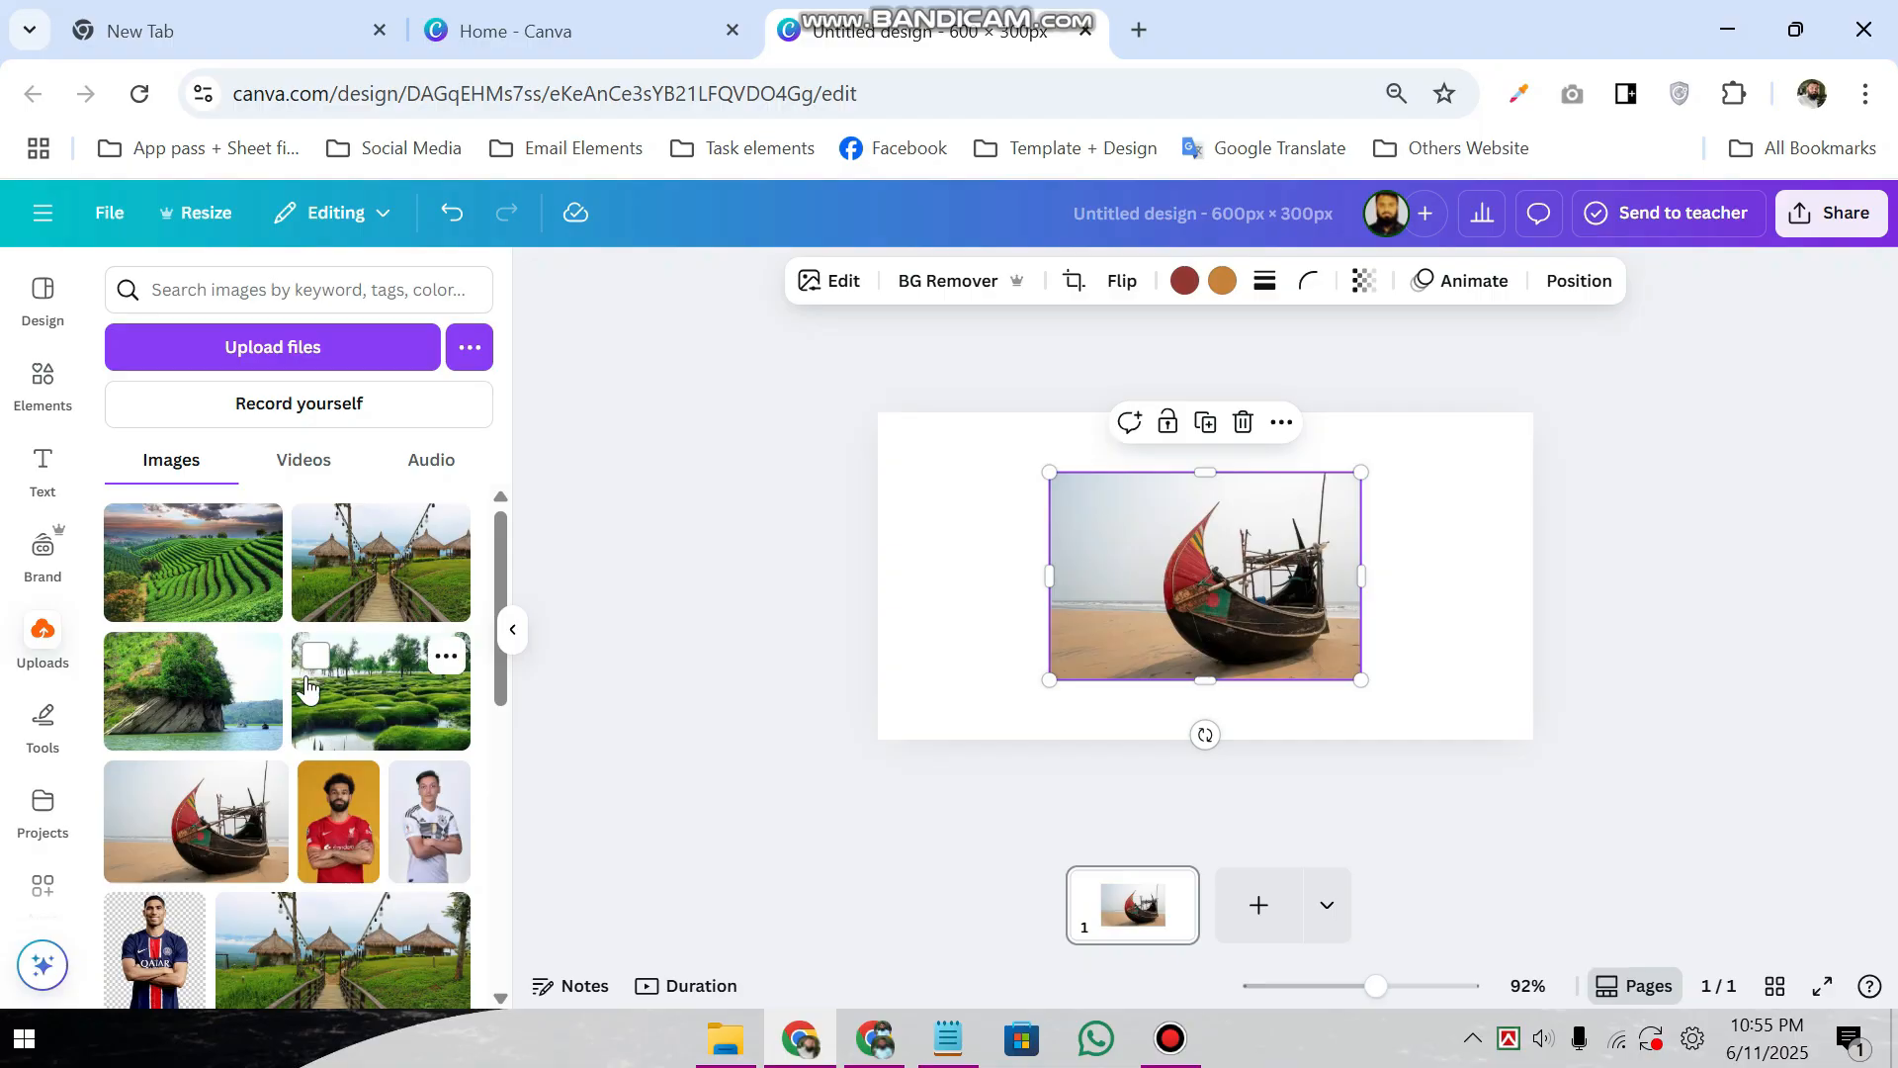
pyautogui.moveTo(198, 584); pyautogui.dragTo(1177, 583)
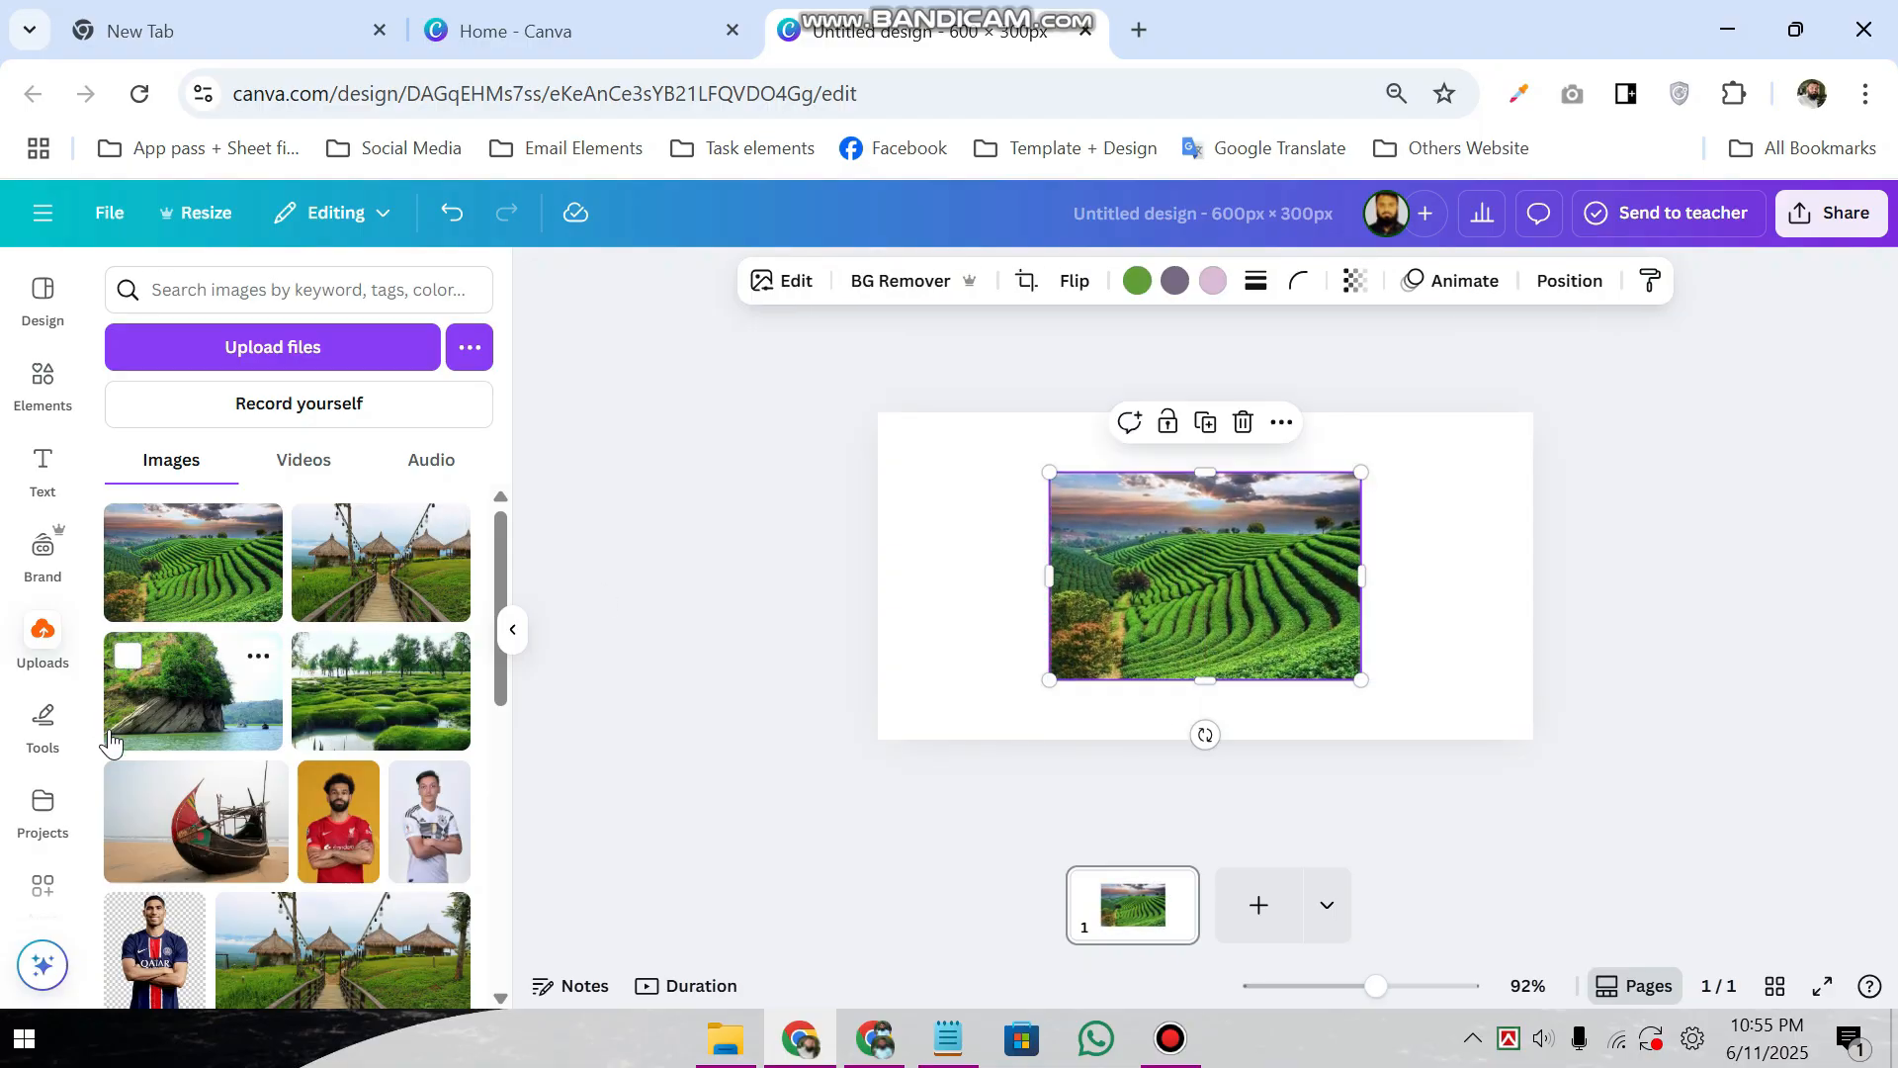
pyautogui.moveTo(380, 690); pyautogui.dragTo(1220, 542)
pyautogui.click(193, 680)
pyautogui.click(159, 555)
# - Select all five stacked photos, shrink them to about half size and place them near the page's left edge
pyautogui.click(1553, 297)
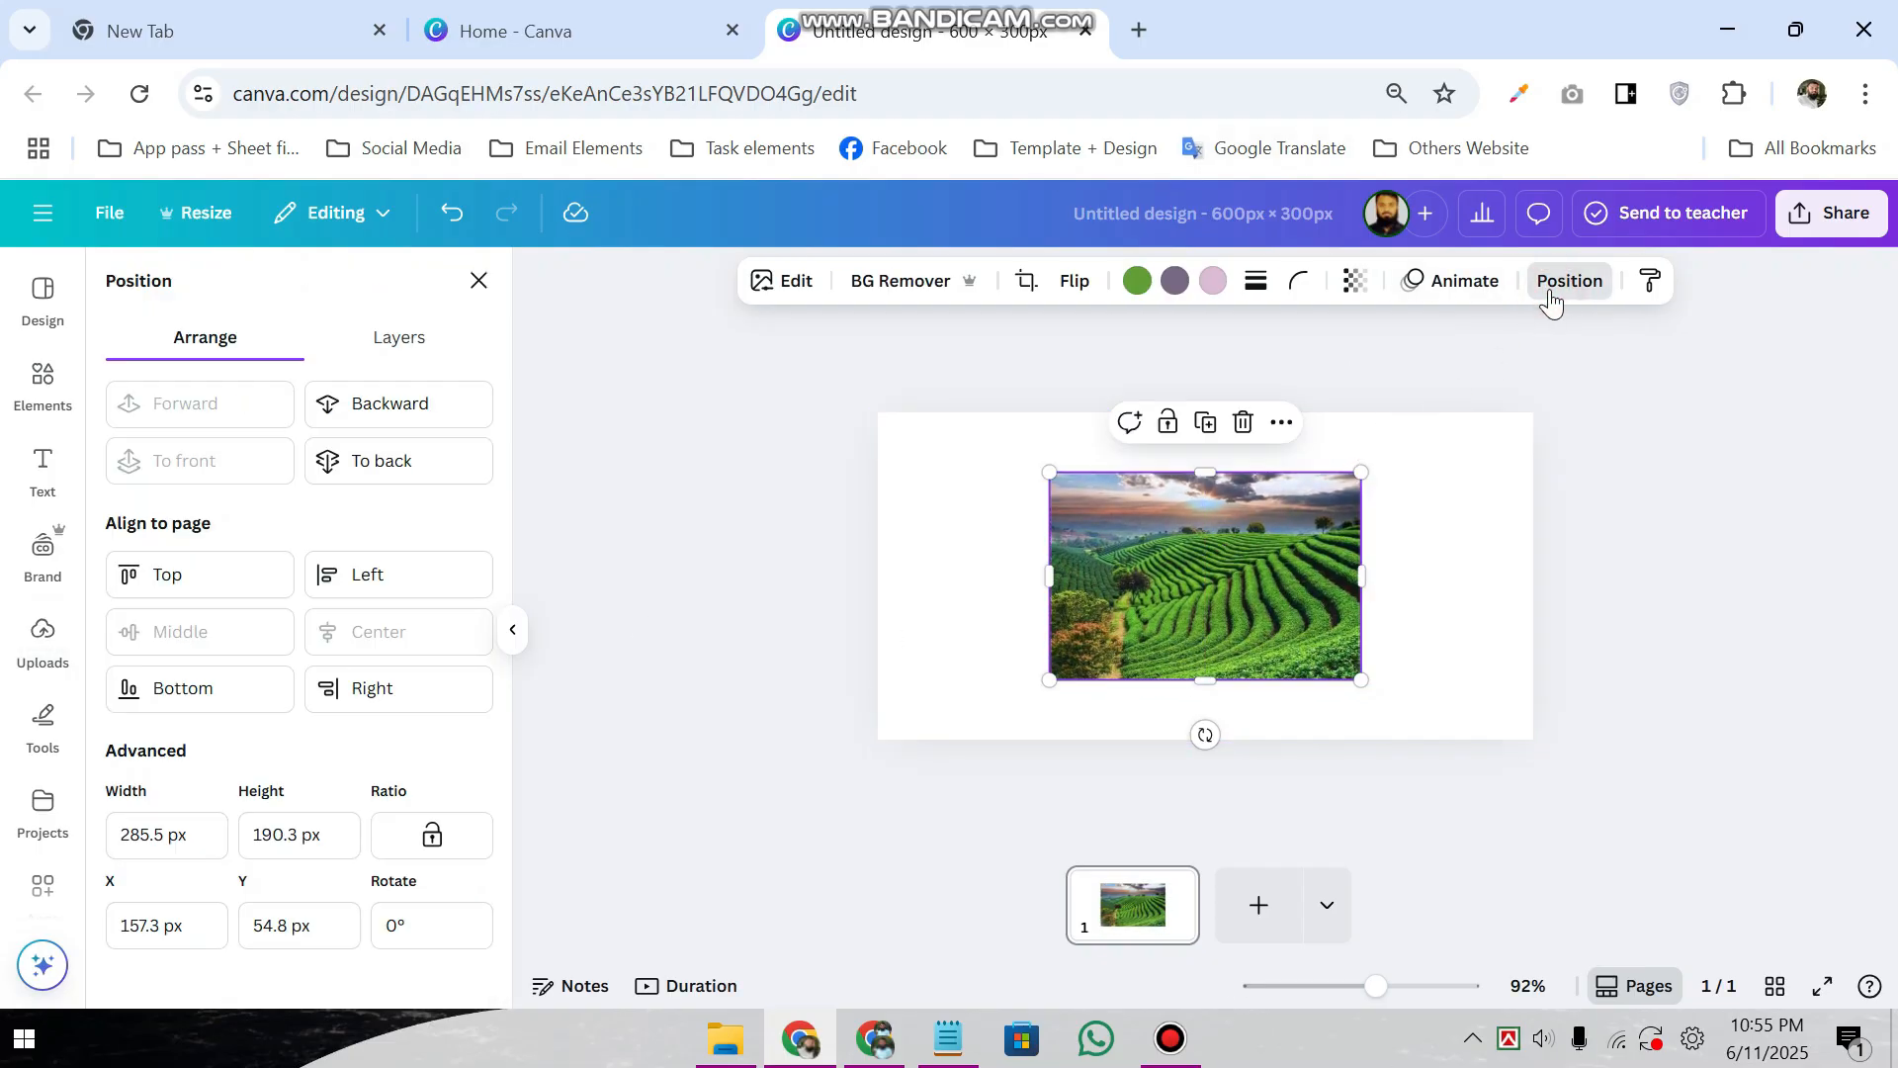
pyautogui.click(390, 339)
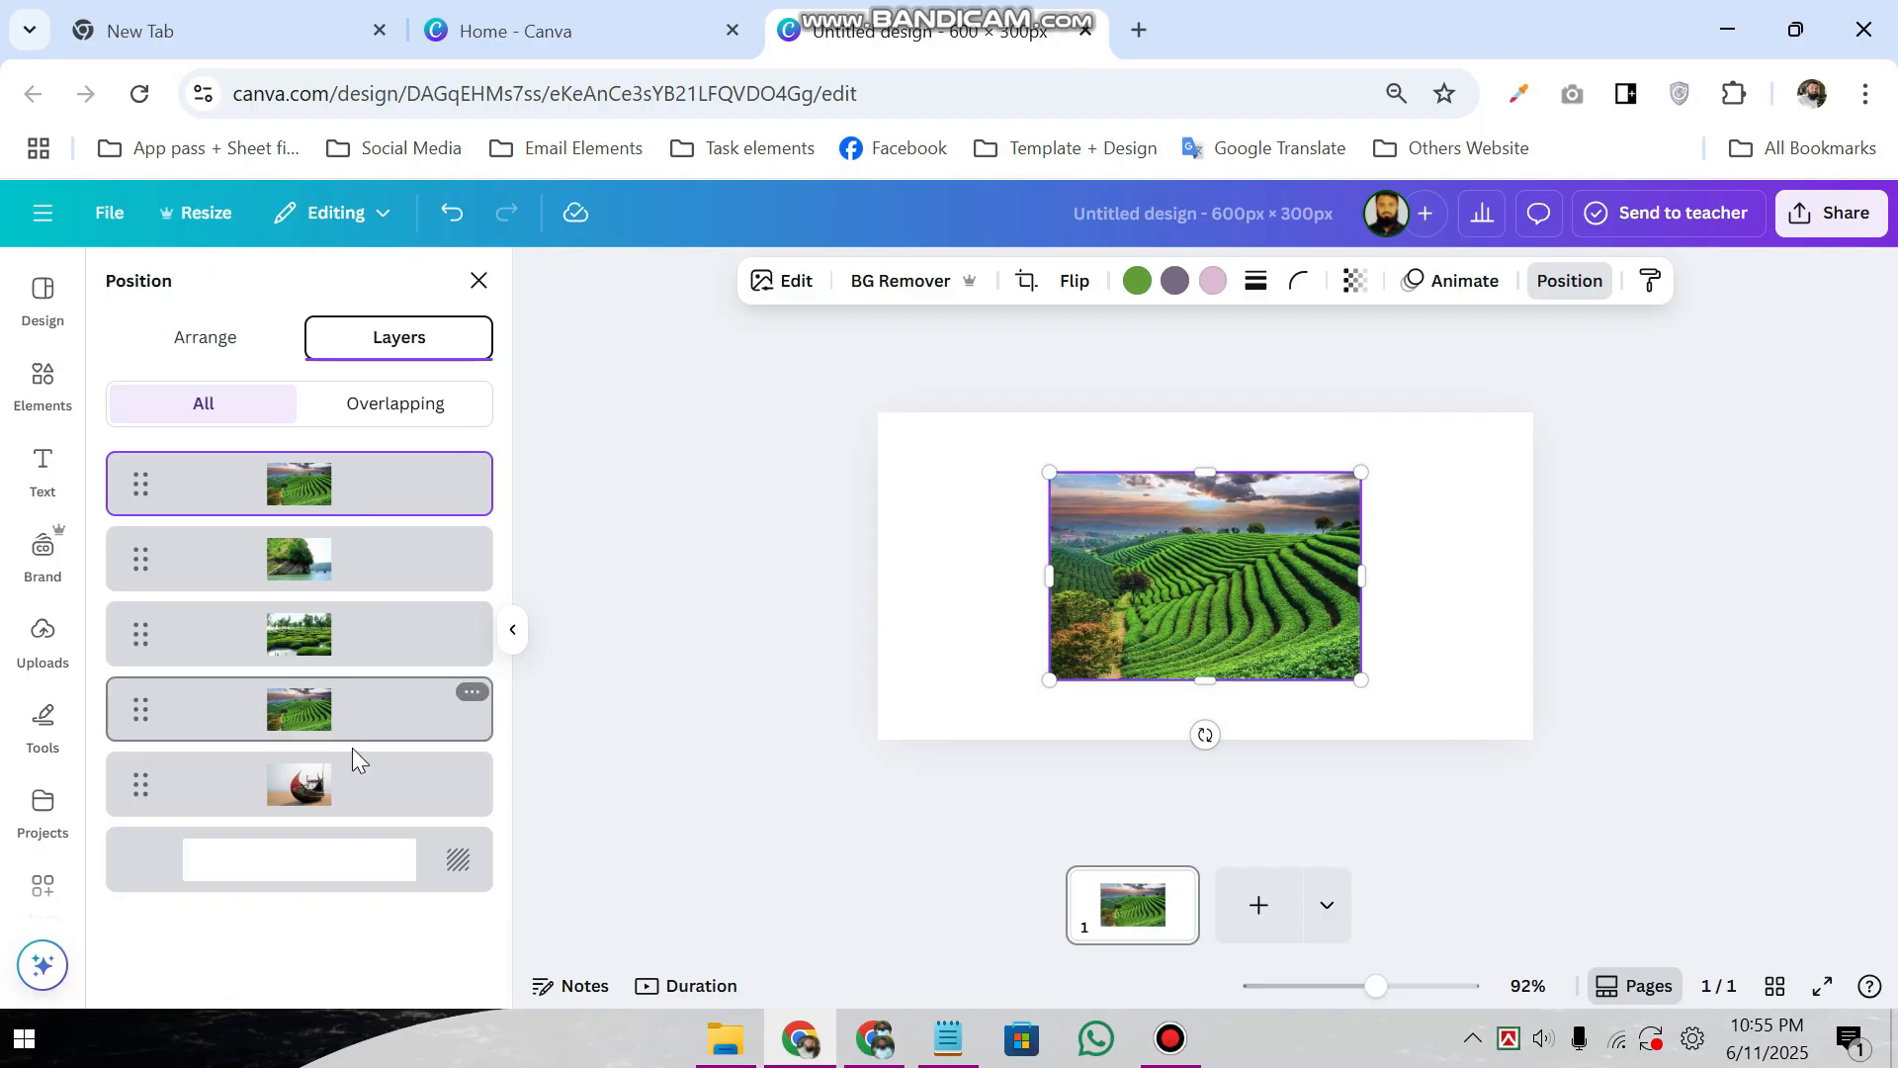
pyautogui.keyDown('shift'); pyautogui.click(344, 776); pyautogui.keyUp('shift')
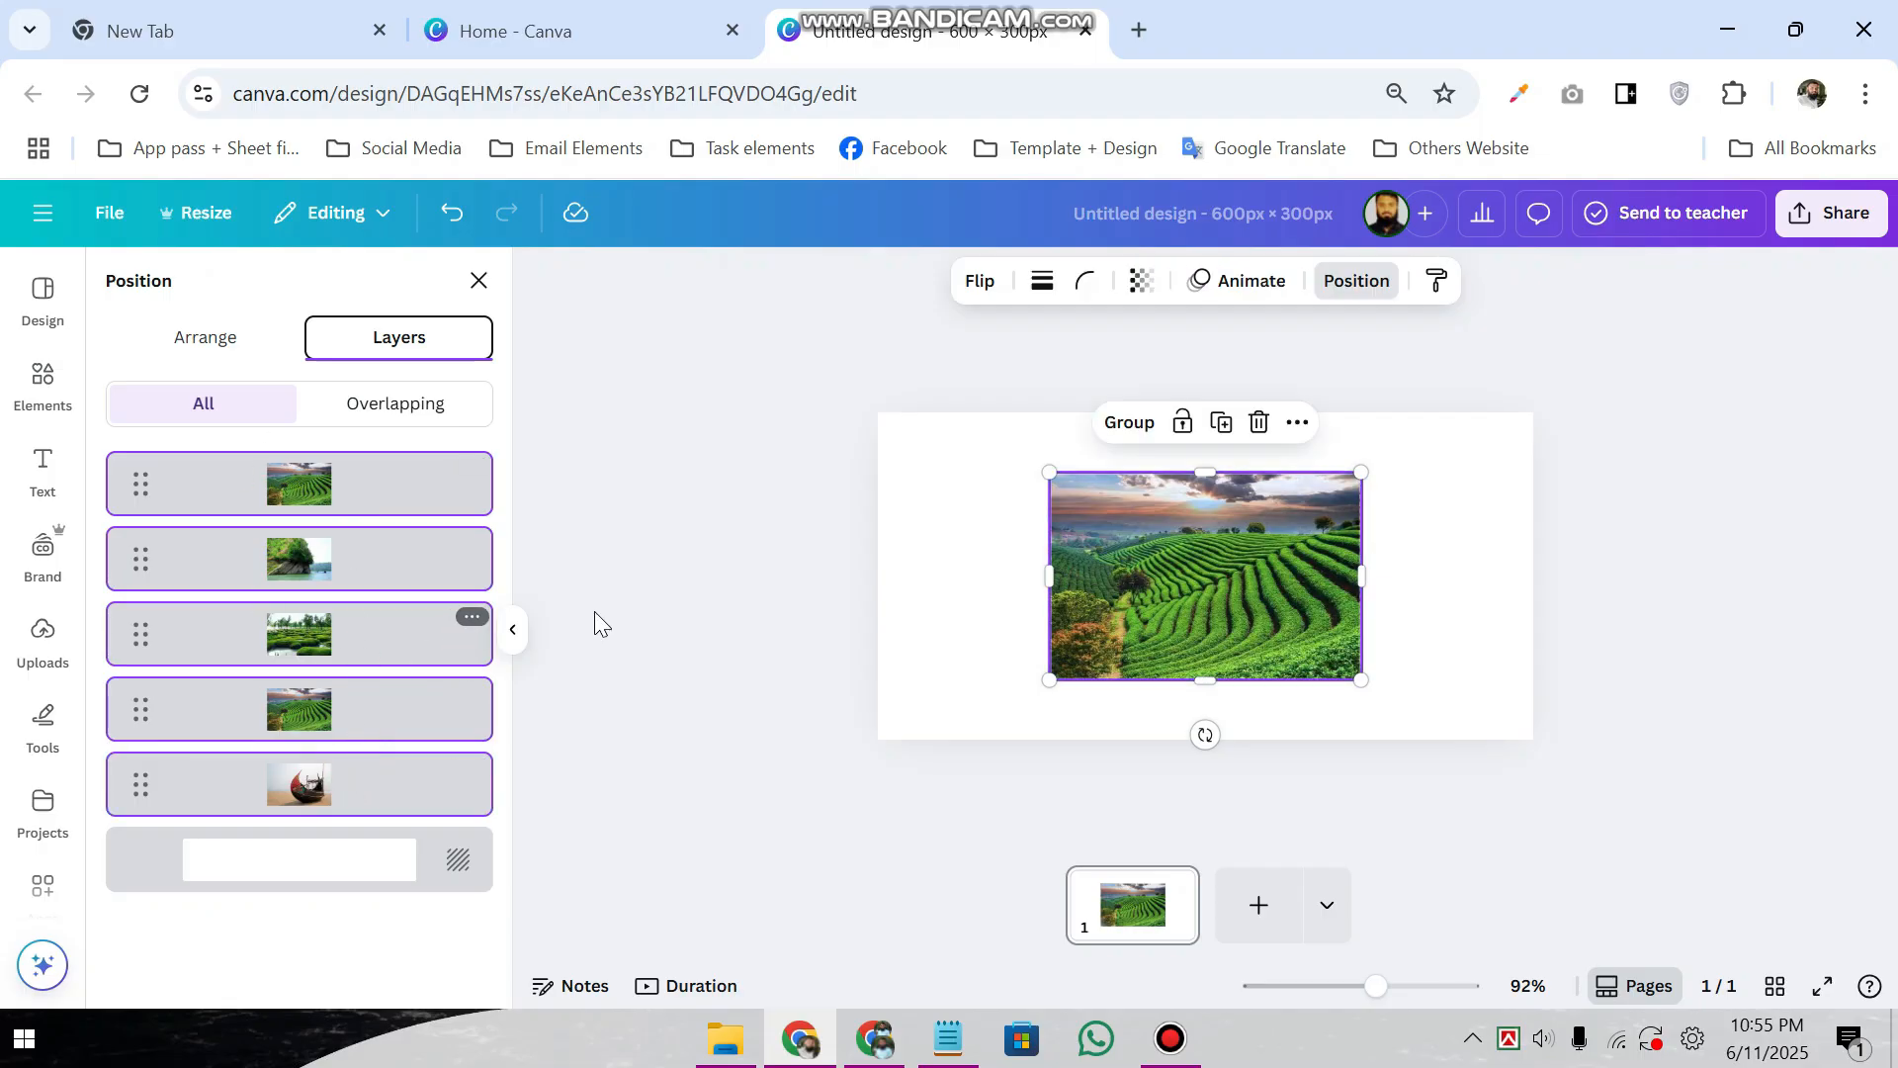
pyautogui.moveTo(1362, 472); pyautogui.dragTo(965, 577)
pyautogui.click(1156, 593)
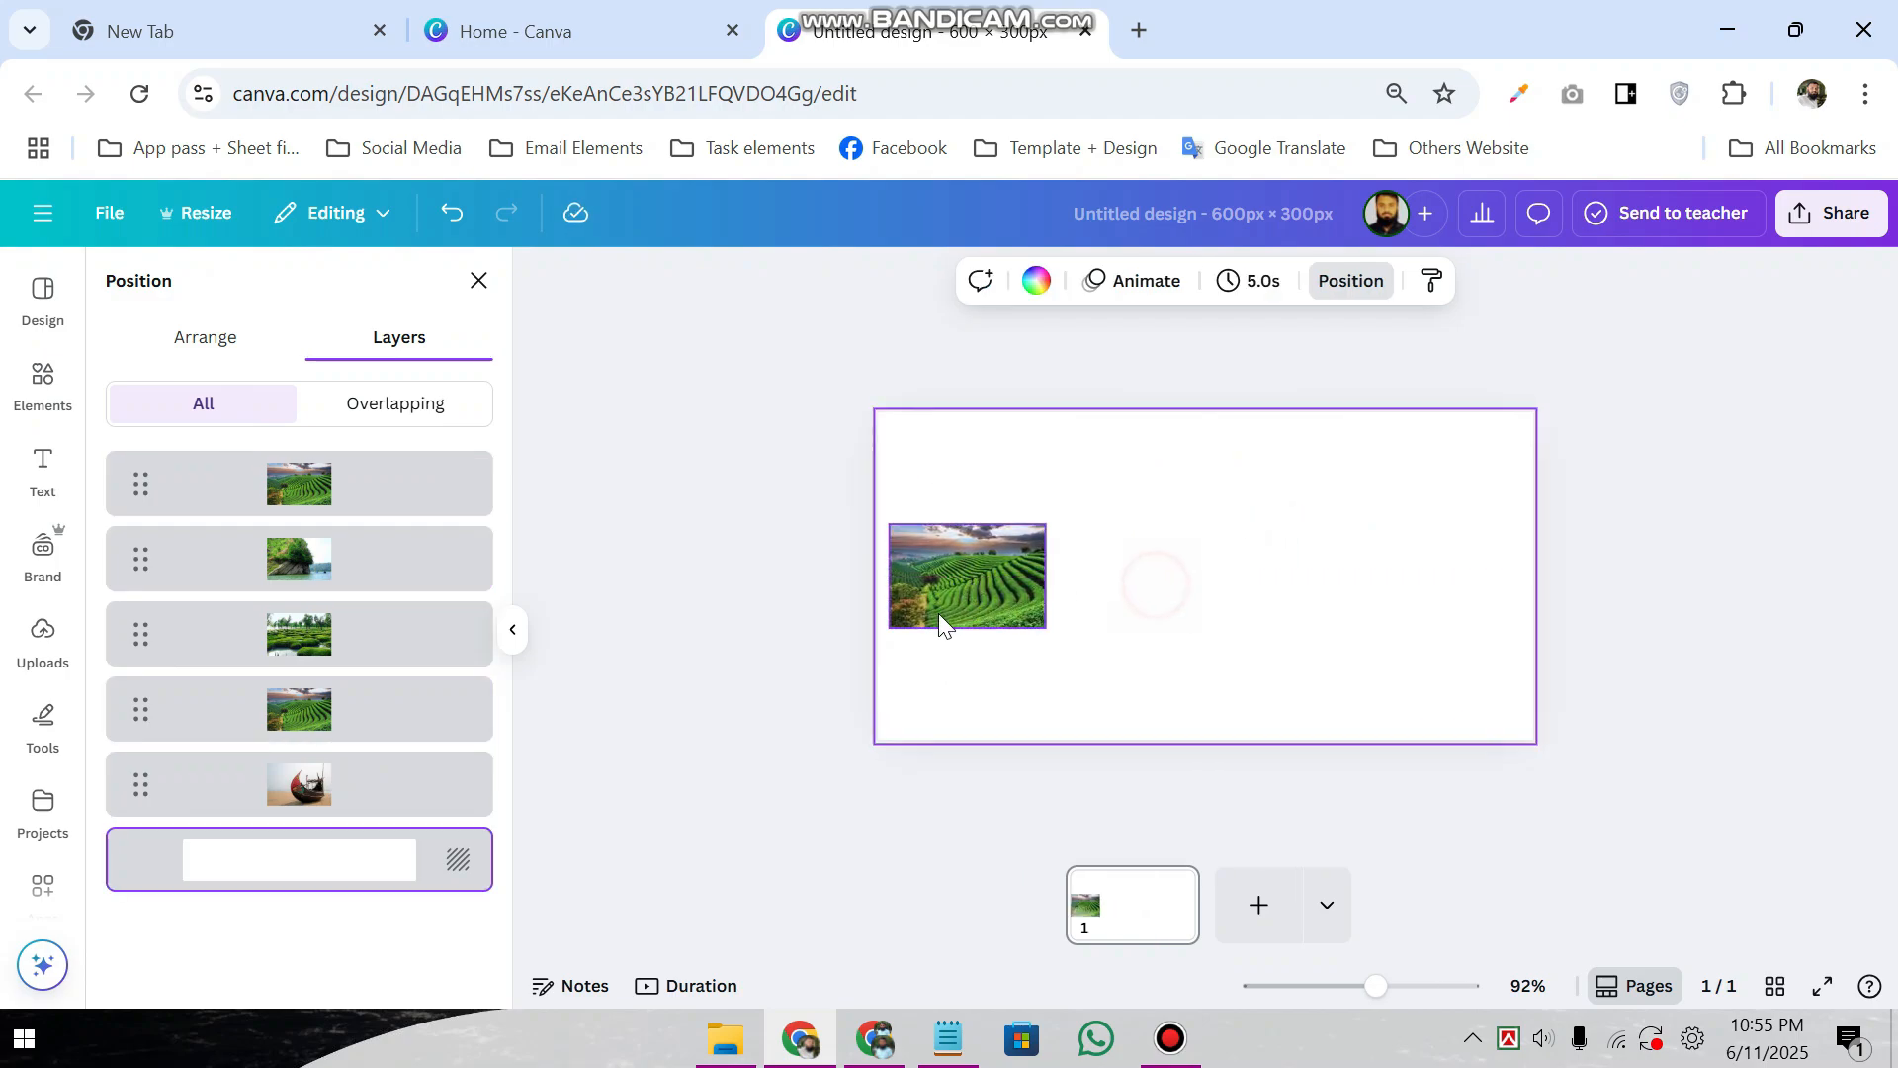
# - Check the layers of the photo stack and delete the topmost duplicate tea garden photo
pyautogui.click(348, 712)
pyautogui.click(307, 571)
pyautogui.click(314, 625)
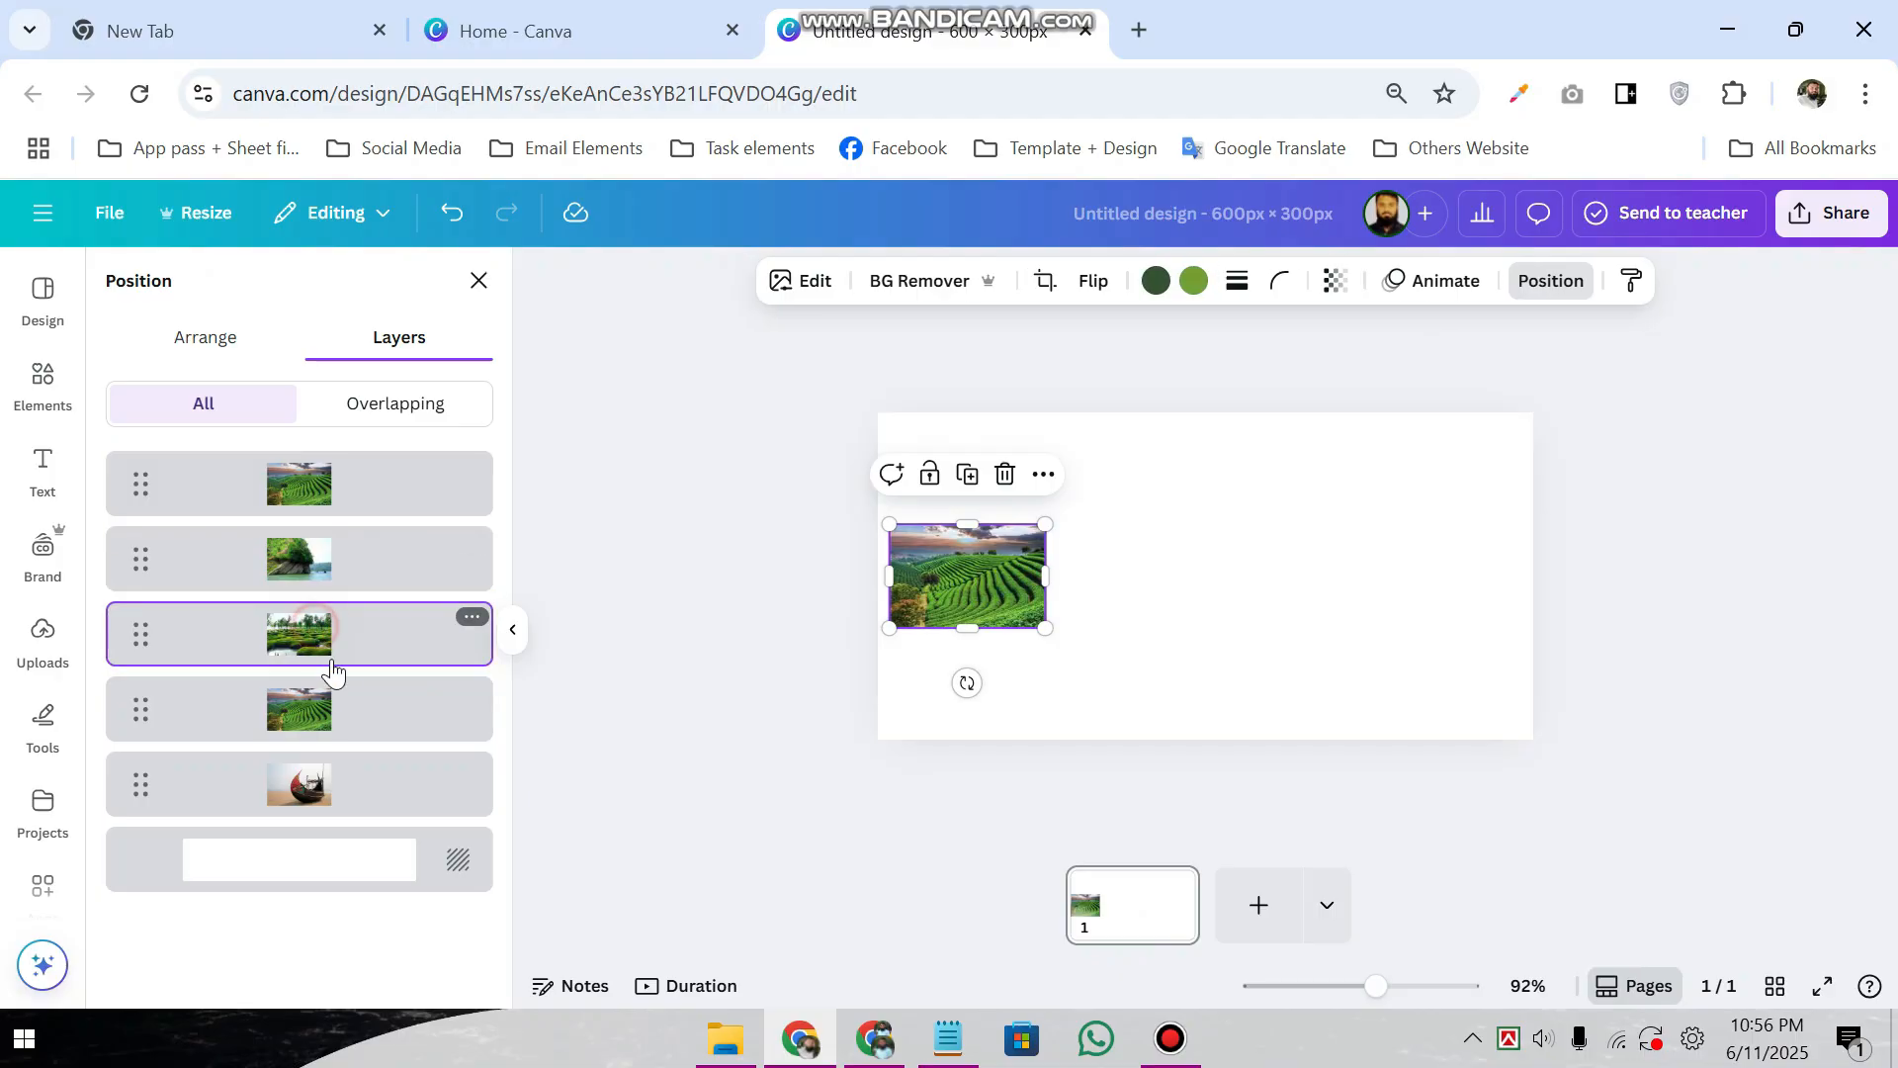
pyautogui.click(339, 710)
pyautogui.click(327, 486)
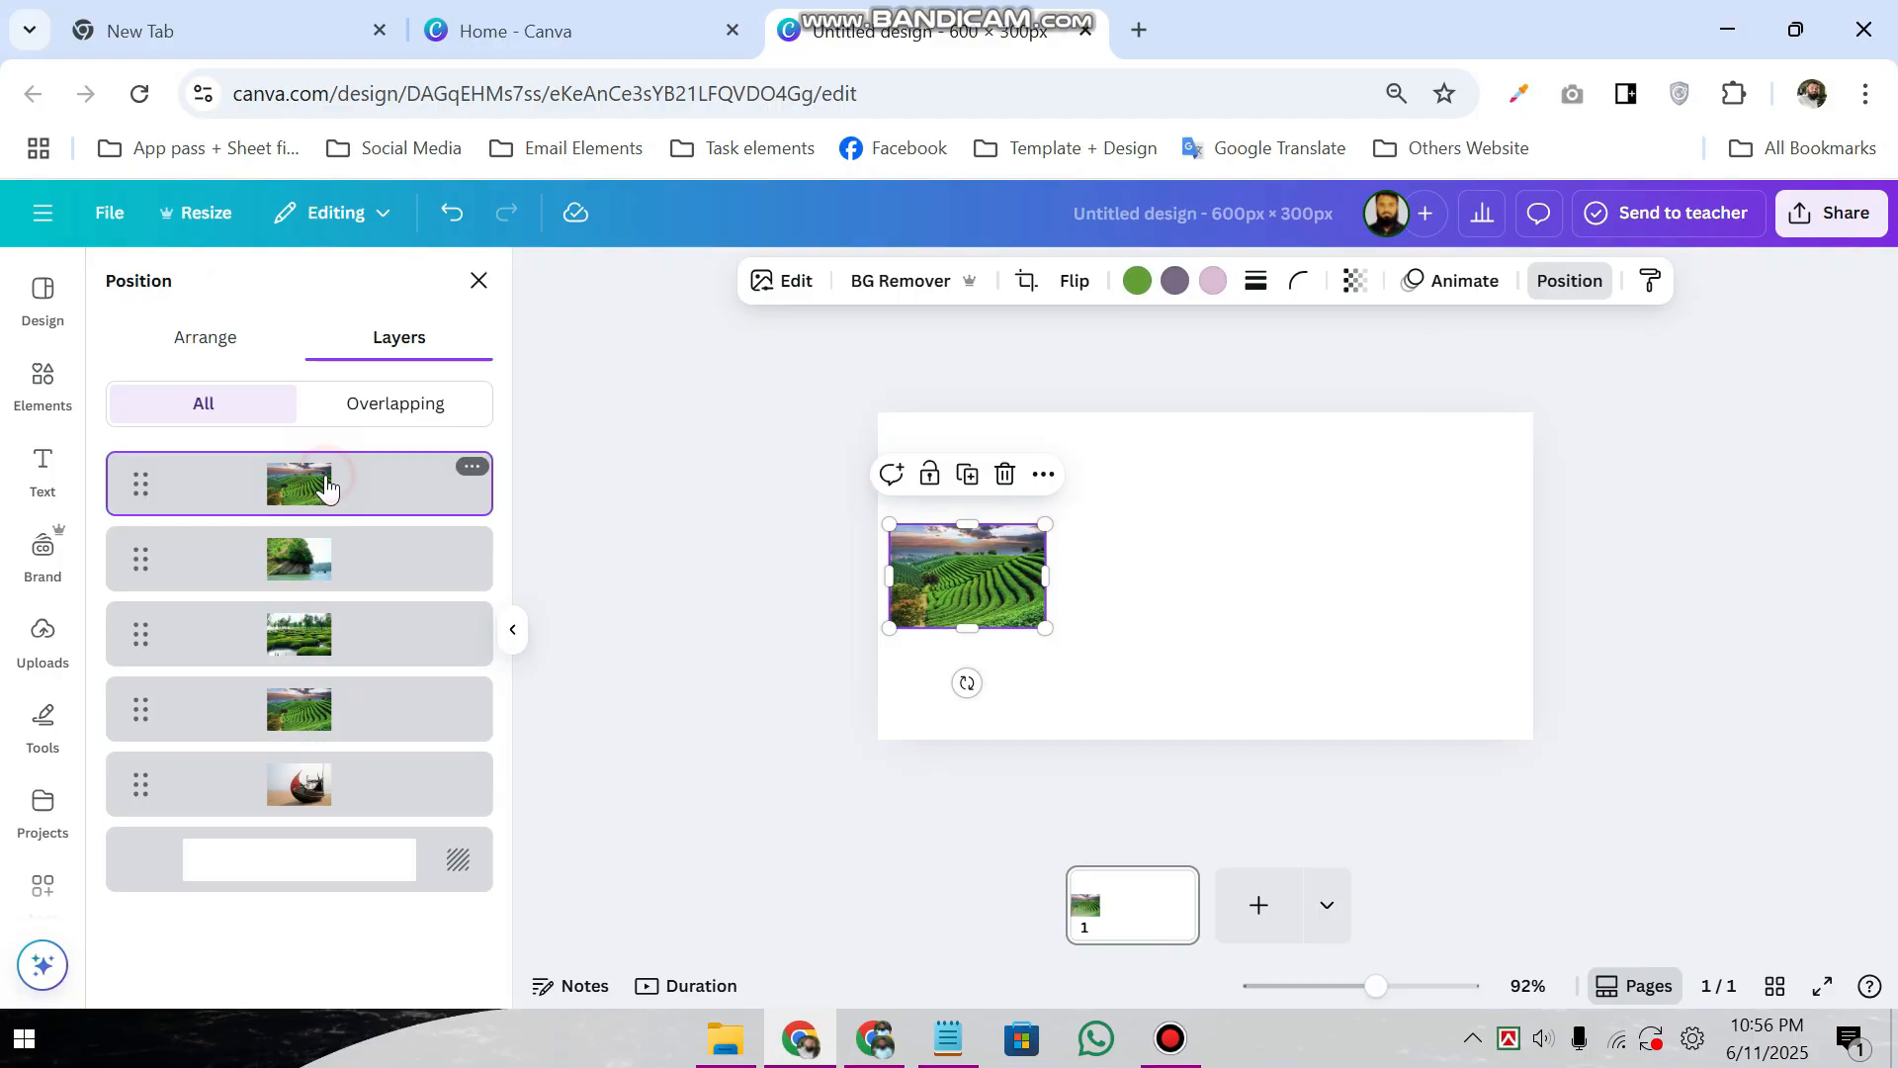
pyautogui.click(1006, 474)
# - Add the uploaded huts photo at the row's right end and place the rocky lakeside photo beside it with a small gap
pyautogui.click(43, 642)
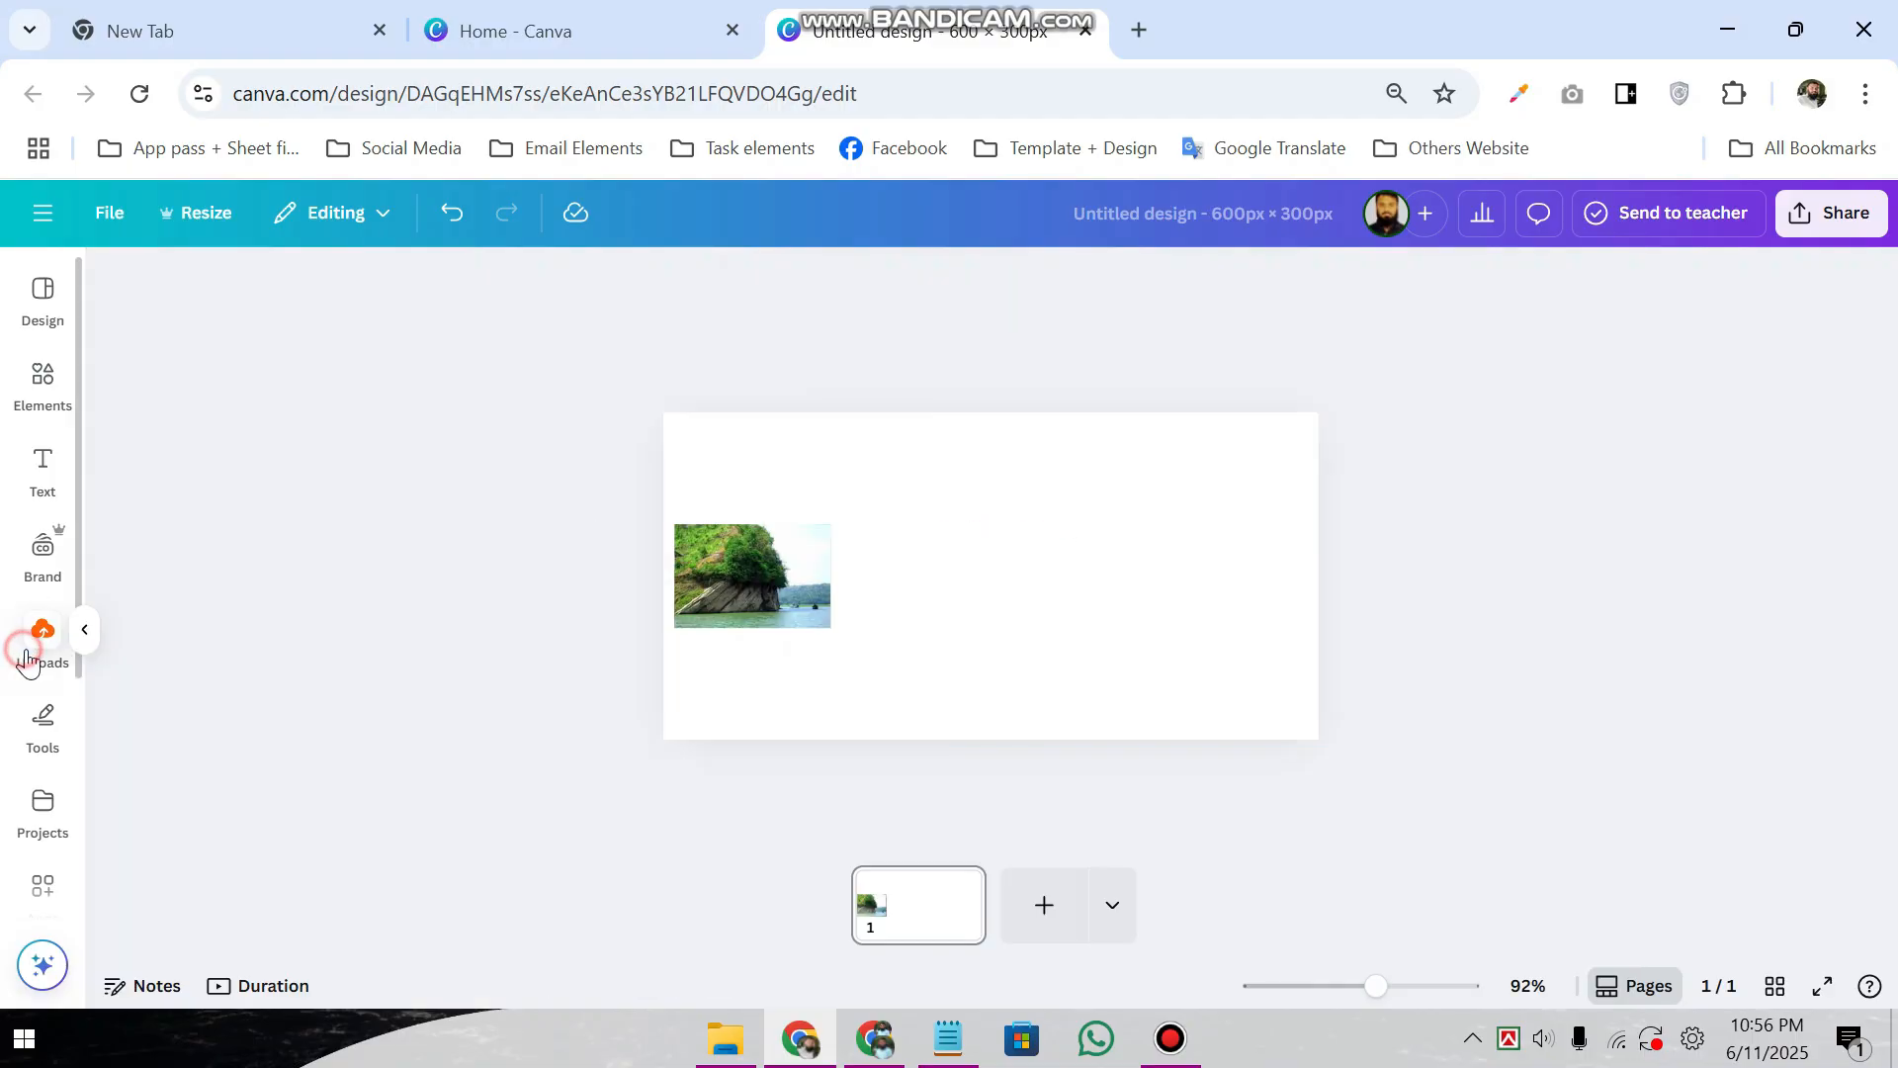
pyautogui.moveTo(381, 563); pyautogui.dragTo(986, 608)
pyautogui.moveTo(1199, 729); pyautogui.dragTo(1449, 584)
pyautogui.moveTo(1029, 593); pyautogui.dragTo(1299, 581)
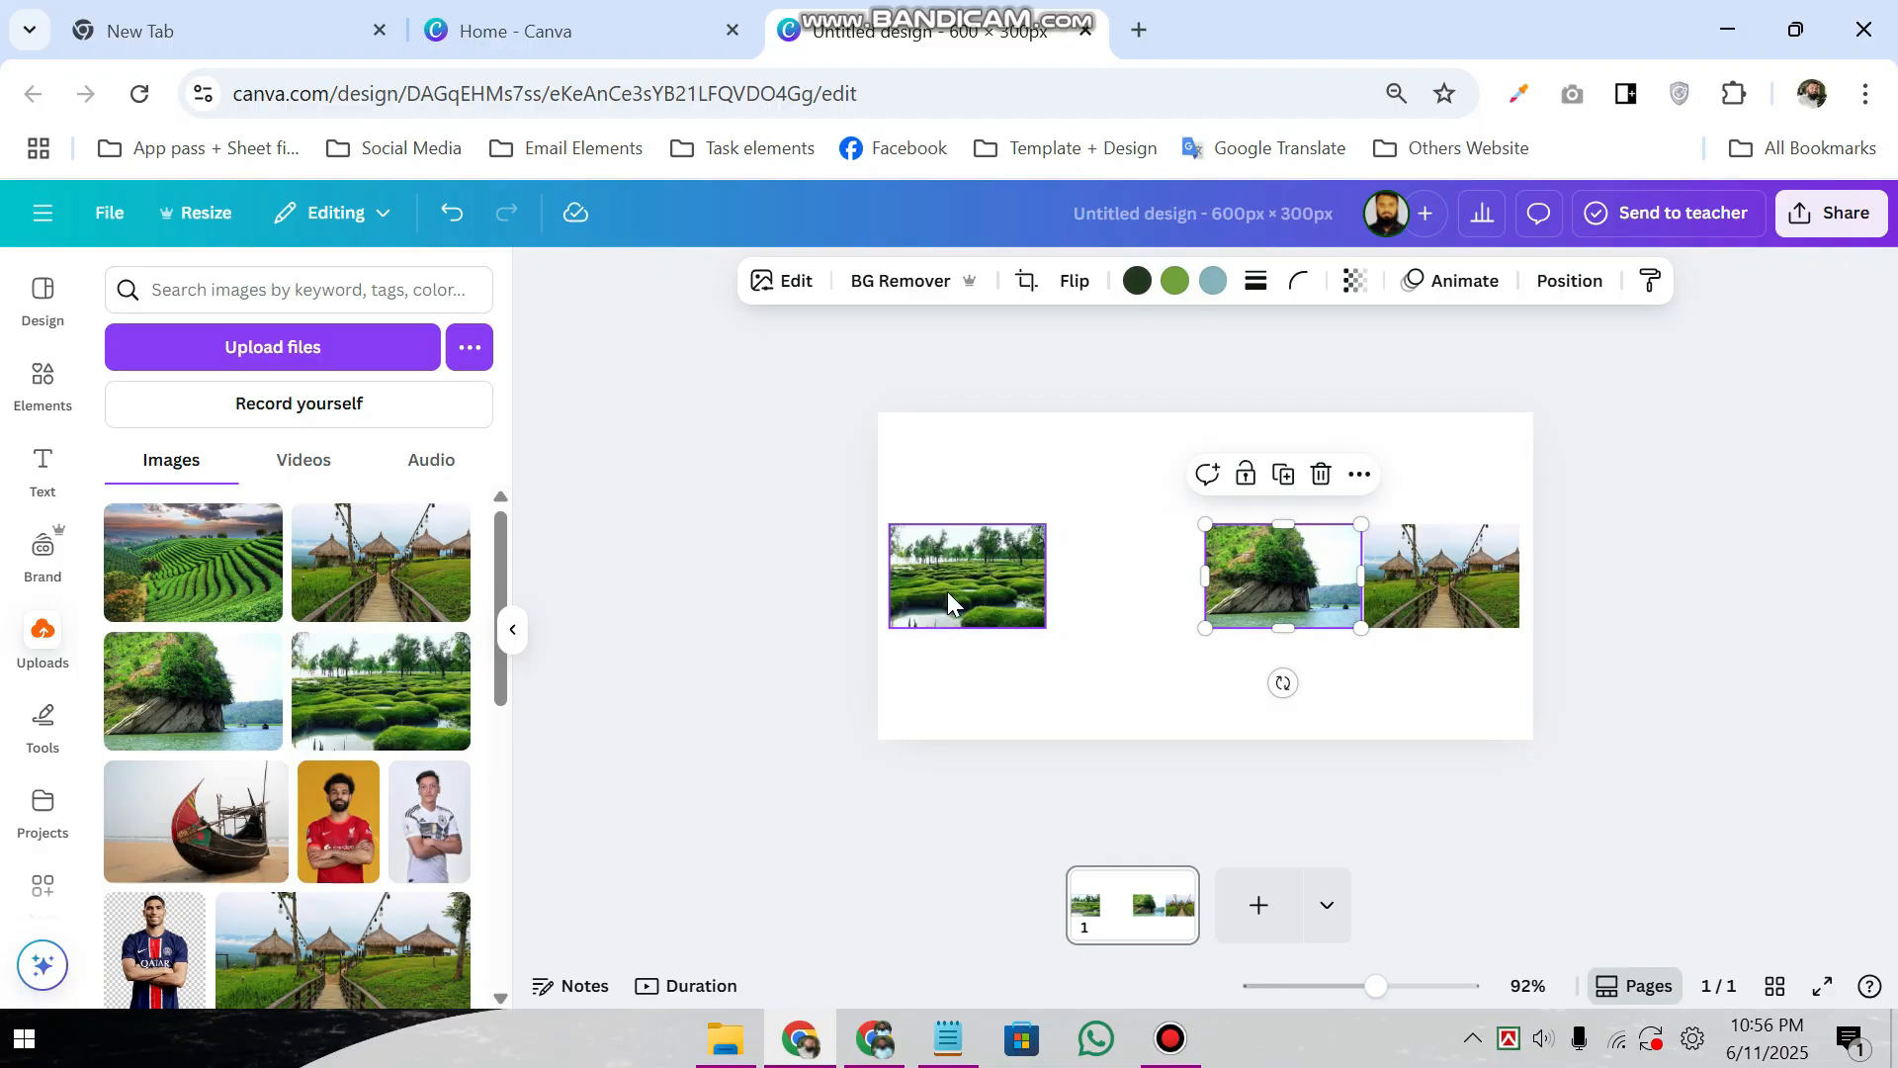
pyautogui.press('Left')
pyautogui.press('Left')
pyautogui.press('Left')
pyautogui.press('Left')
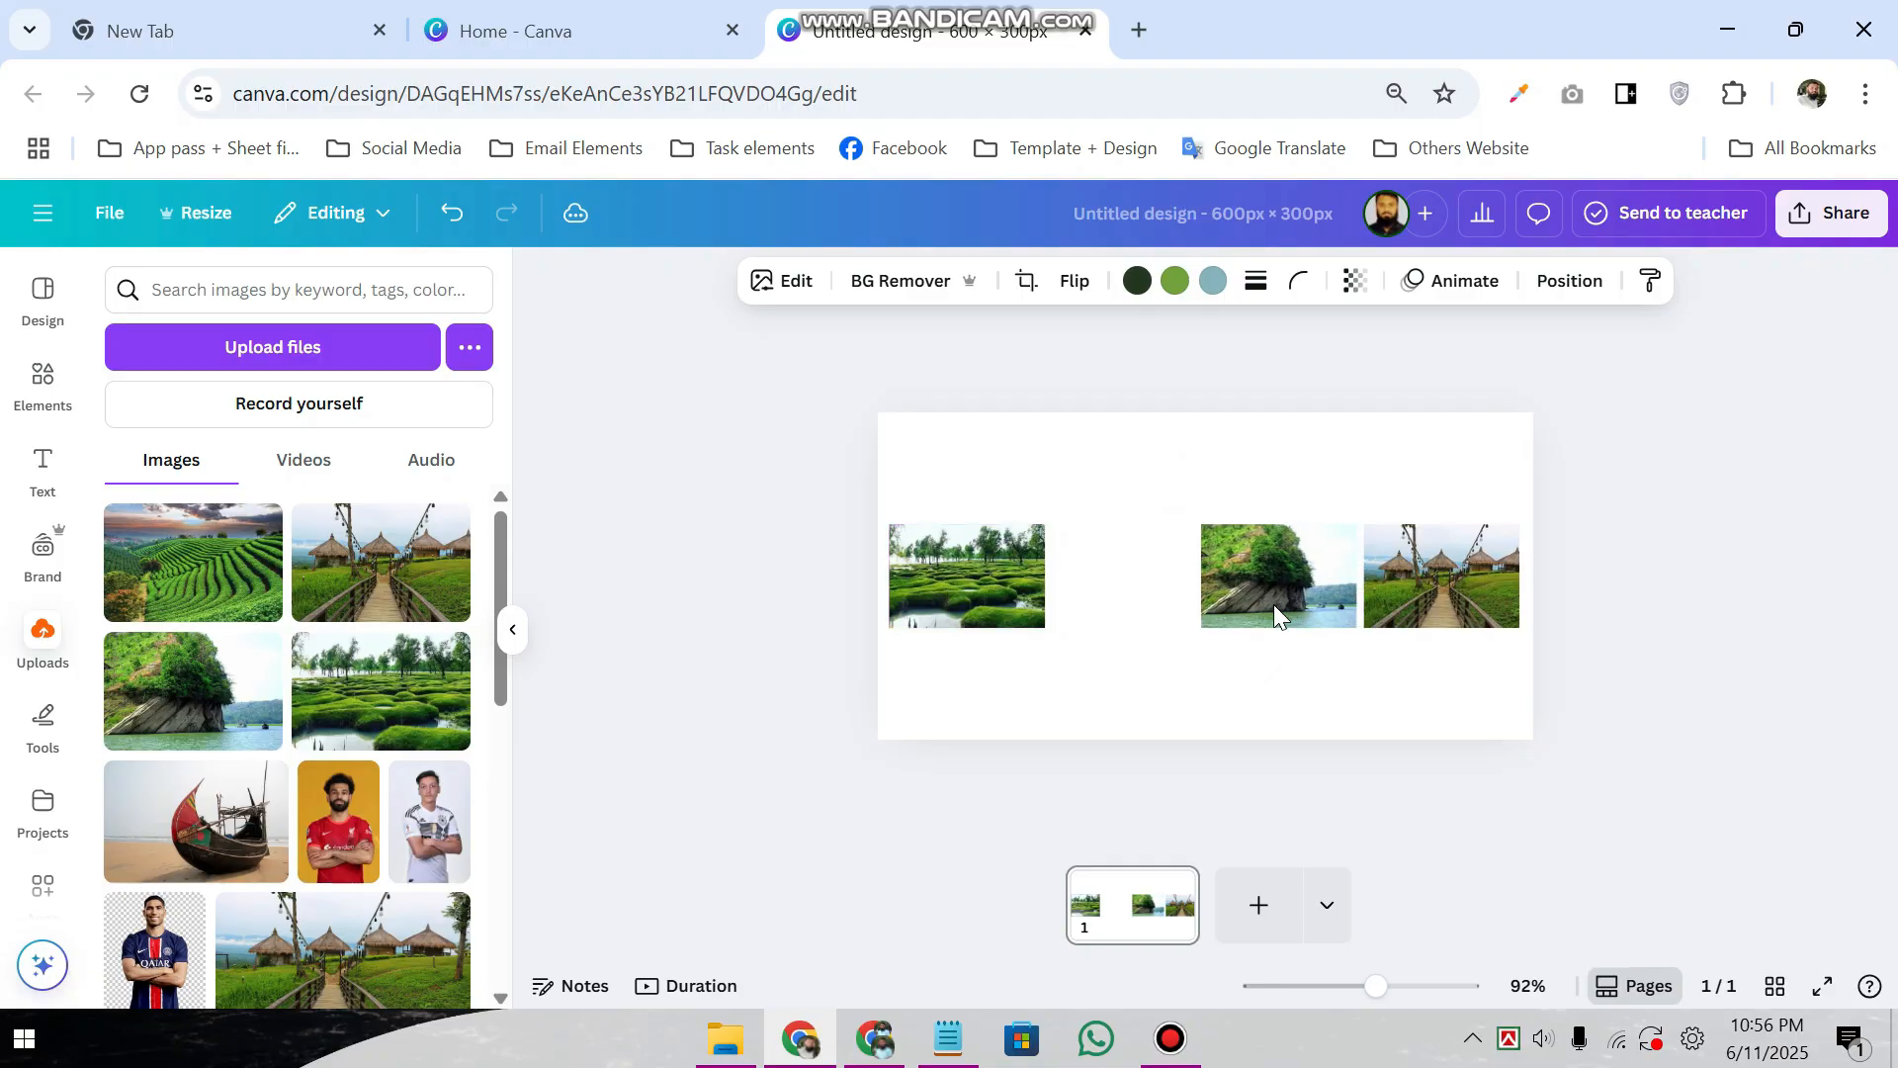
# - Spread the photos into an evenly spaced row, with the boat photo extending past the page's left edge
pyautogui.moveTo(1006, 579); pyautogui.dragTo(1136, 575)
pyautogui.moveTo(975, 586)
pyautogui.mouseDown()
pyautogui.moveTo(958, 565)
pyautogui.moveTo(954, 583)
pyautogui.mouseUp()
pyautogui.moveTo(1471, 564); pyautogui.dragTo(1503, 569)
pyautogui.moveTo(1301, 571); pyautogui.dragTo(1333, 571)
pyautogui.moveTo(1142, 578); pyautogui.dragTo(1172, 581)
pyautogui.moveTo(1002, 574); pyautogui.dragTo(862, 585)
# - Group the five photos and scale the group down so the row fits centred within the page width
pyautogui.click(1568, 281)
pyautogui.click(895, 575)
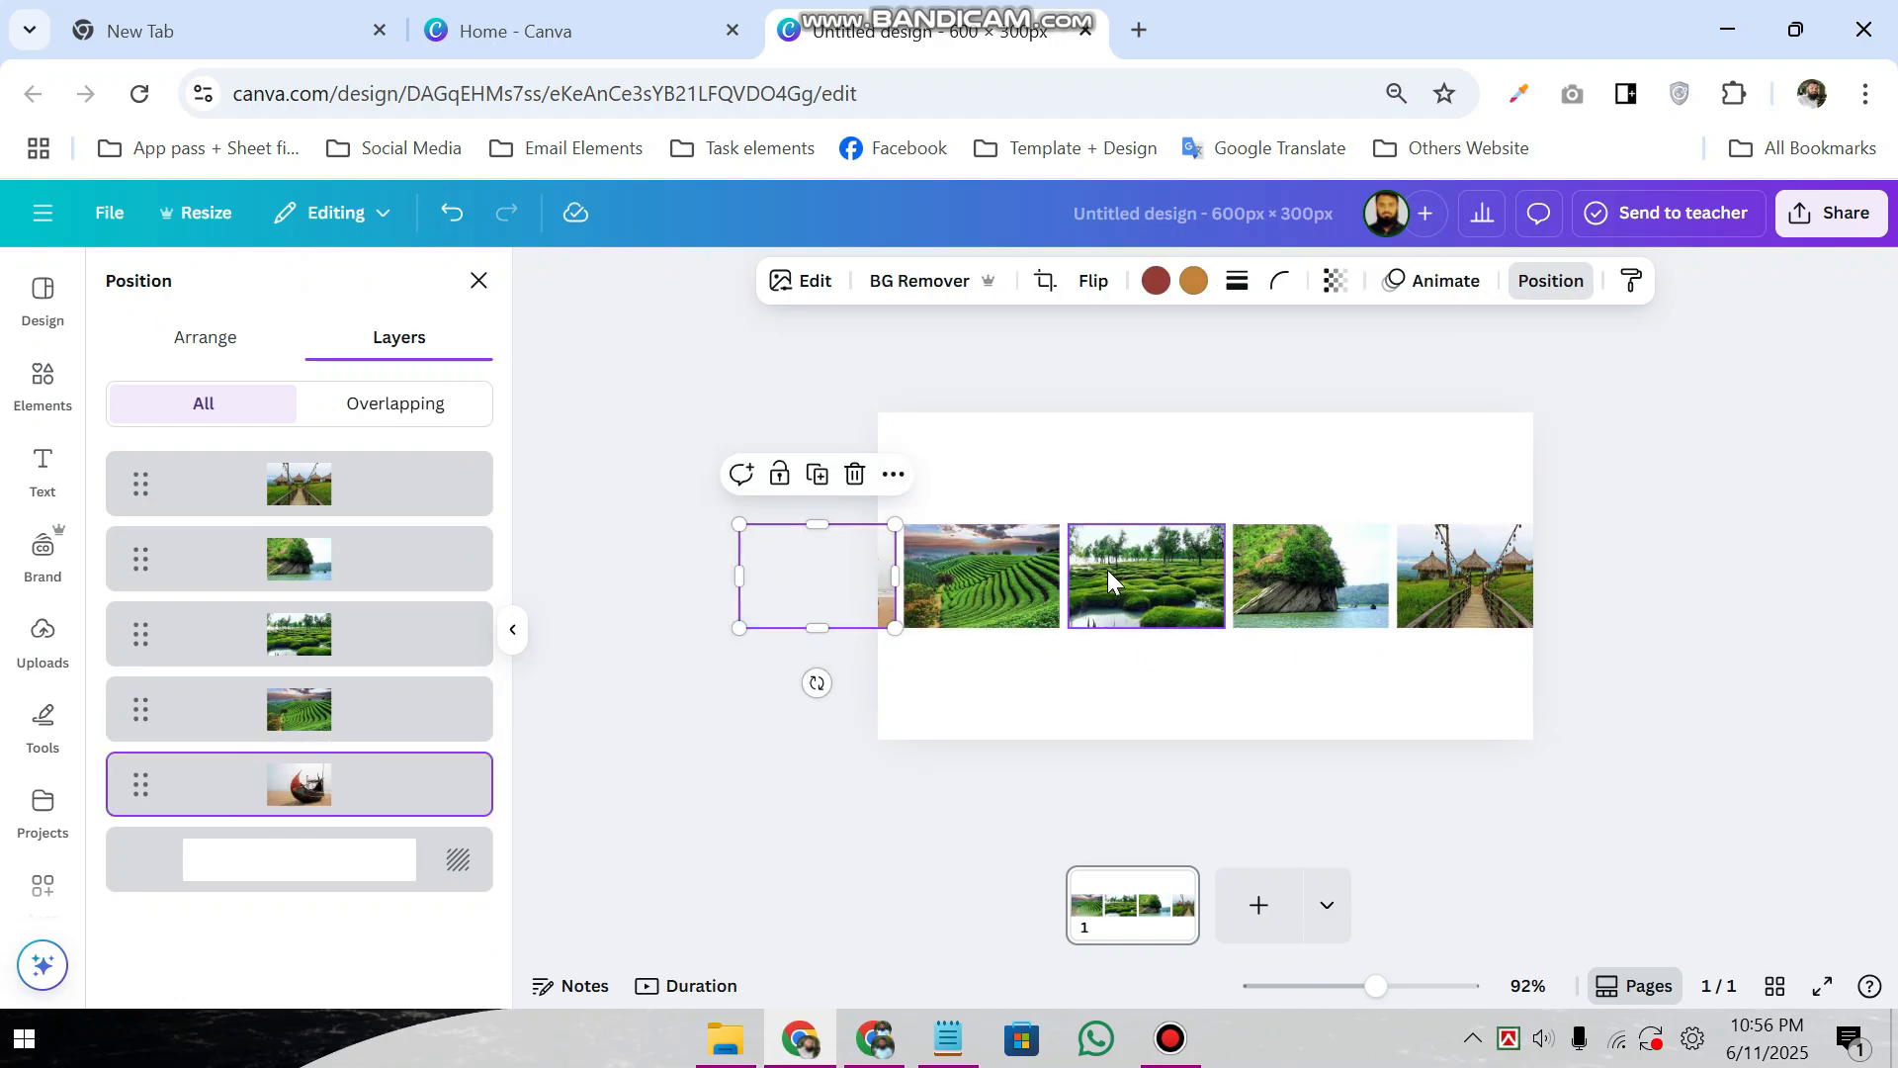
pyautogui.click(210, 489)
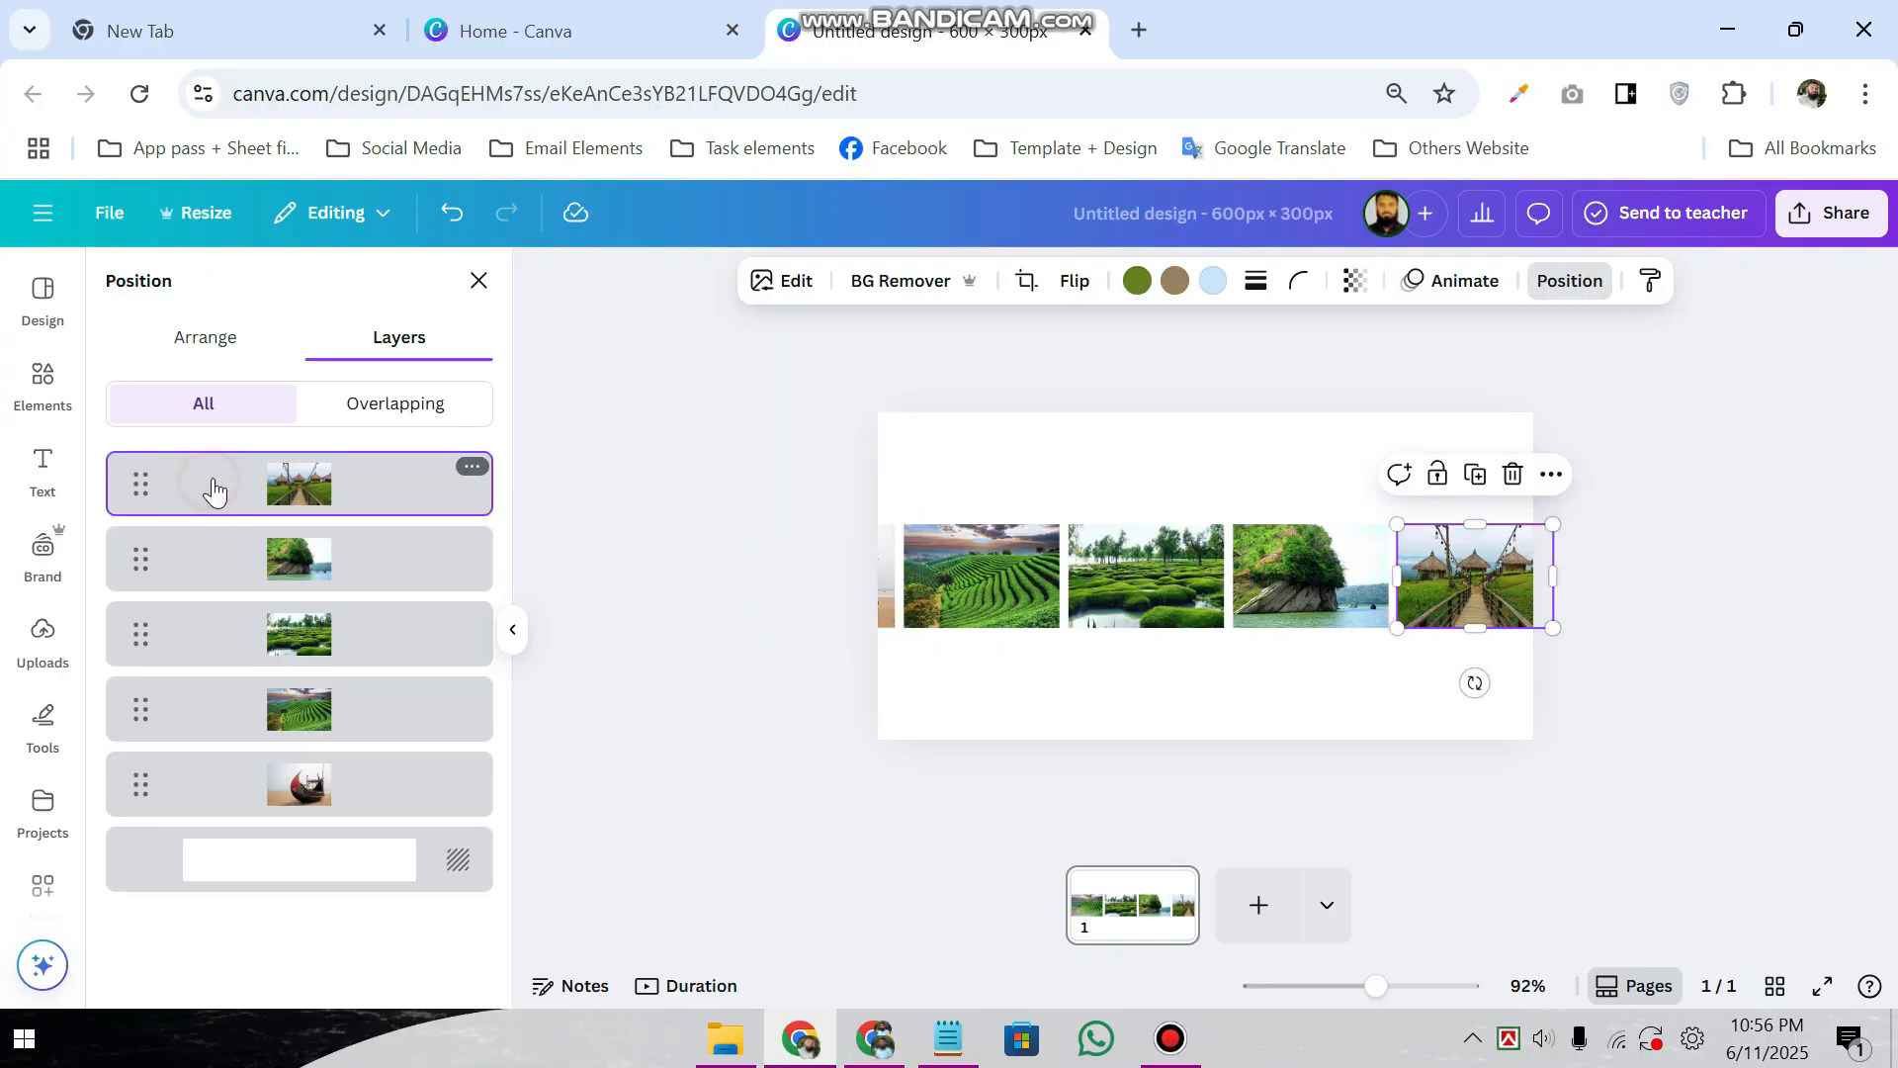
pyautogui.keyDown('shift'); pyautogui.click(293, 809); pyautogui.keyUp('shift')
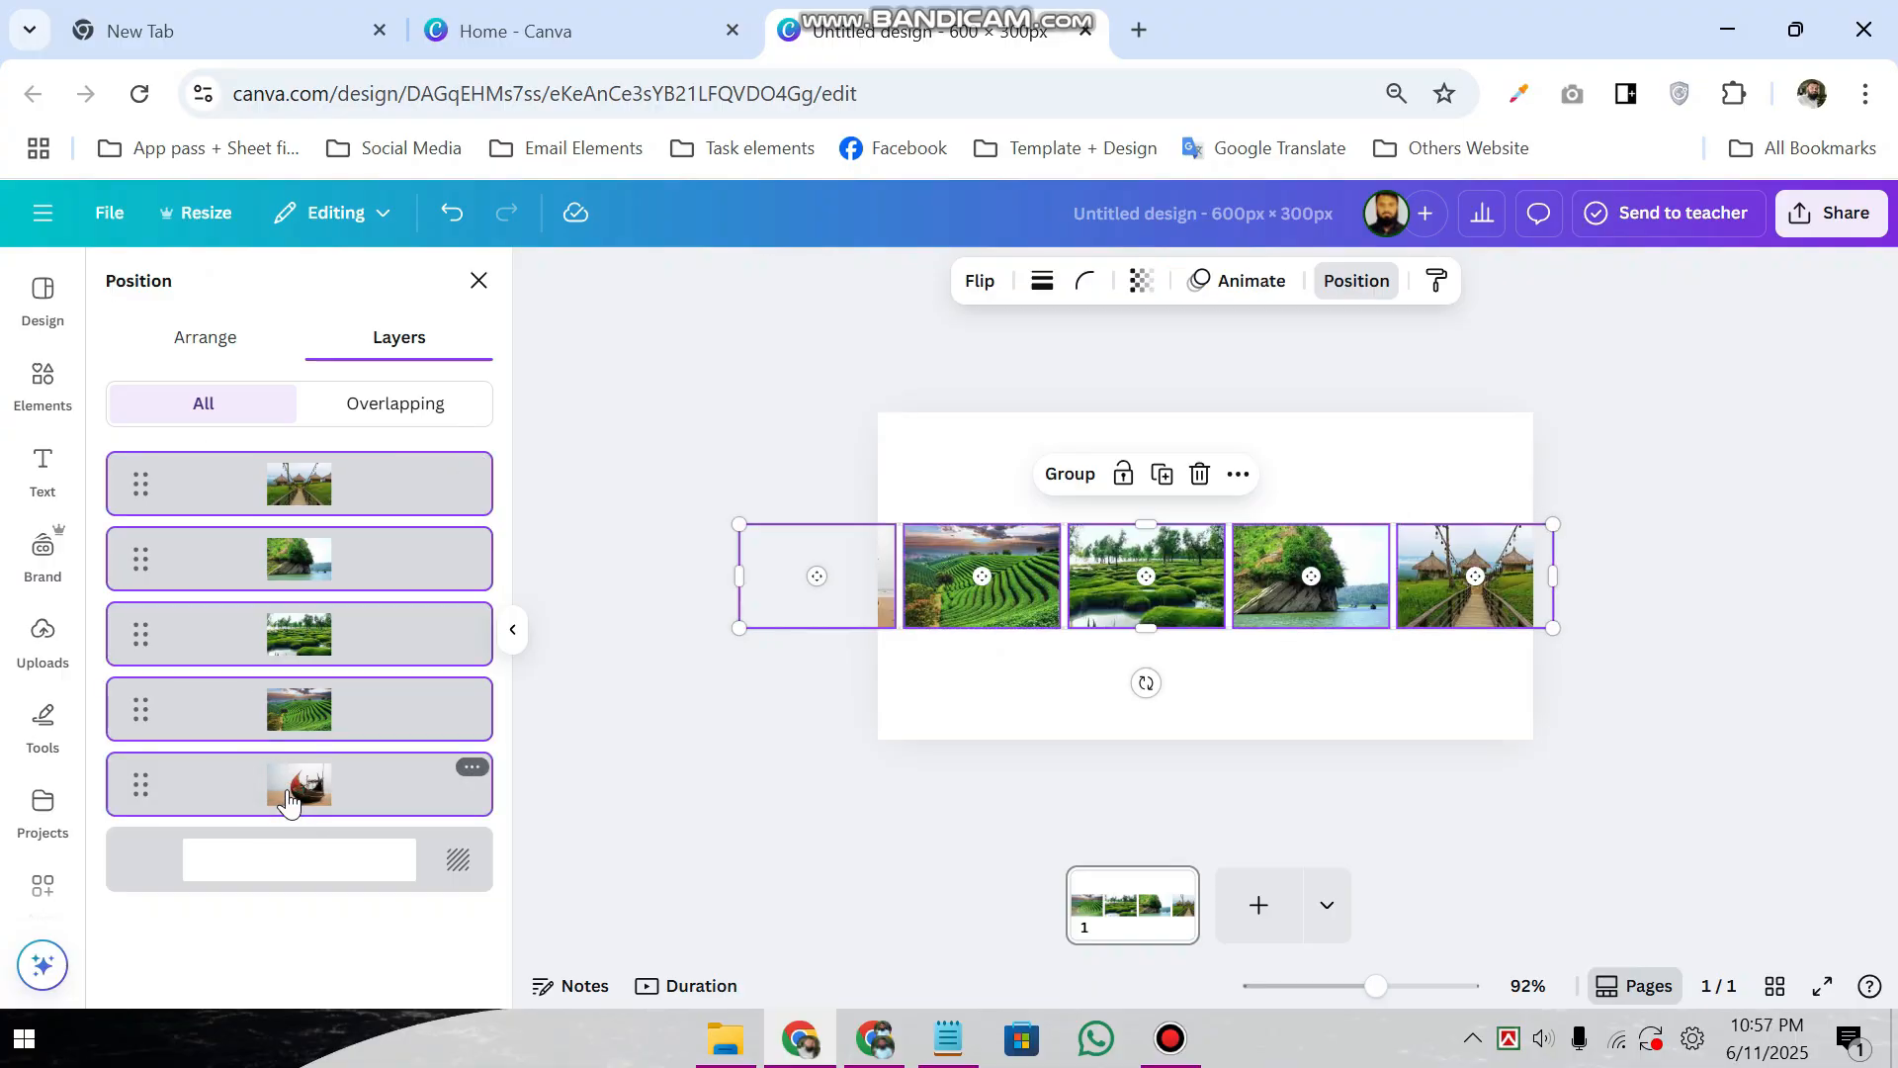
pyautogui.click(1078, 475)
pyautogui.moveTo(1018, 574); pyautogui.dragTo(1184, 576)
pyautogui.moveTo(1756, 524); pyautogui.dragTo(1547, 551)
pyautogui.moveTo(1330, 592)
pyautogui.mouseDown()
pyautogui.moveTo(1310, 594)
pyautogui.moveTo(1328, 592)
pyautogui.mouseUp()
pyautogui.click(1620, 570)
# - Ungroup the row and place a copy of the huts photo directly left of the boat photo
pyautogui.click(1424, 584)
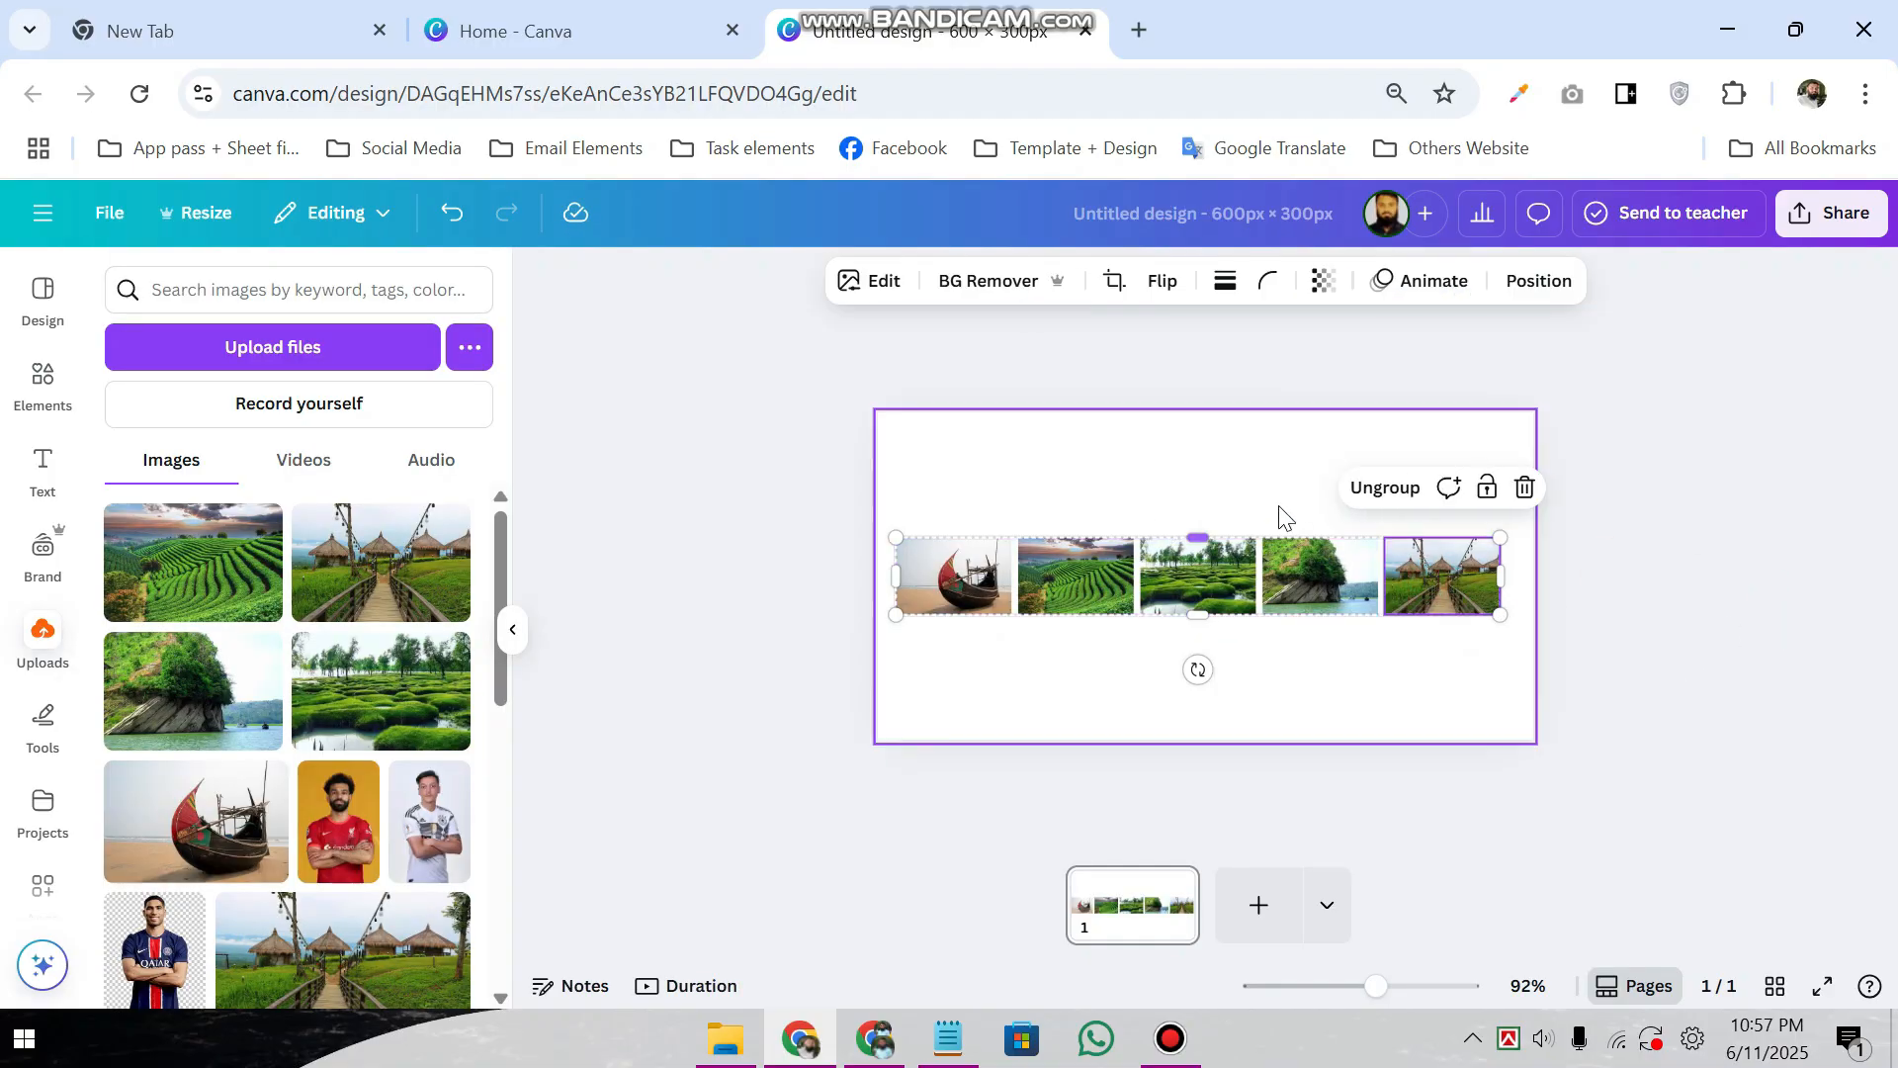
pyautogui.click(1381, 483)
pyautogui.click(1440, 592)
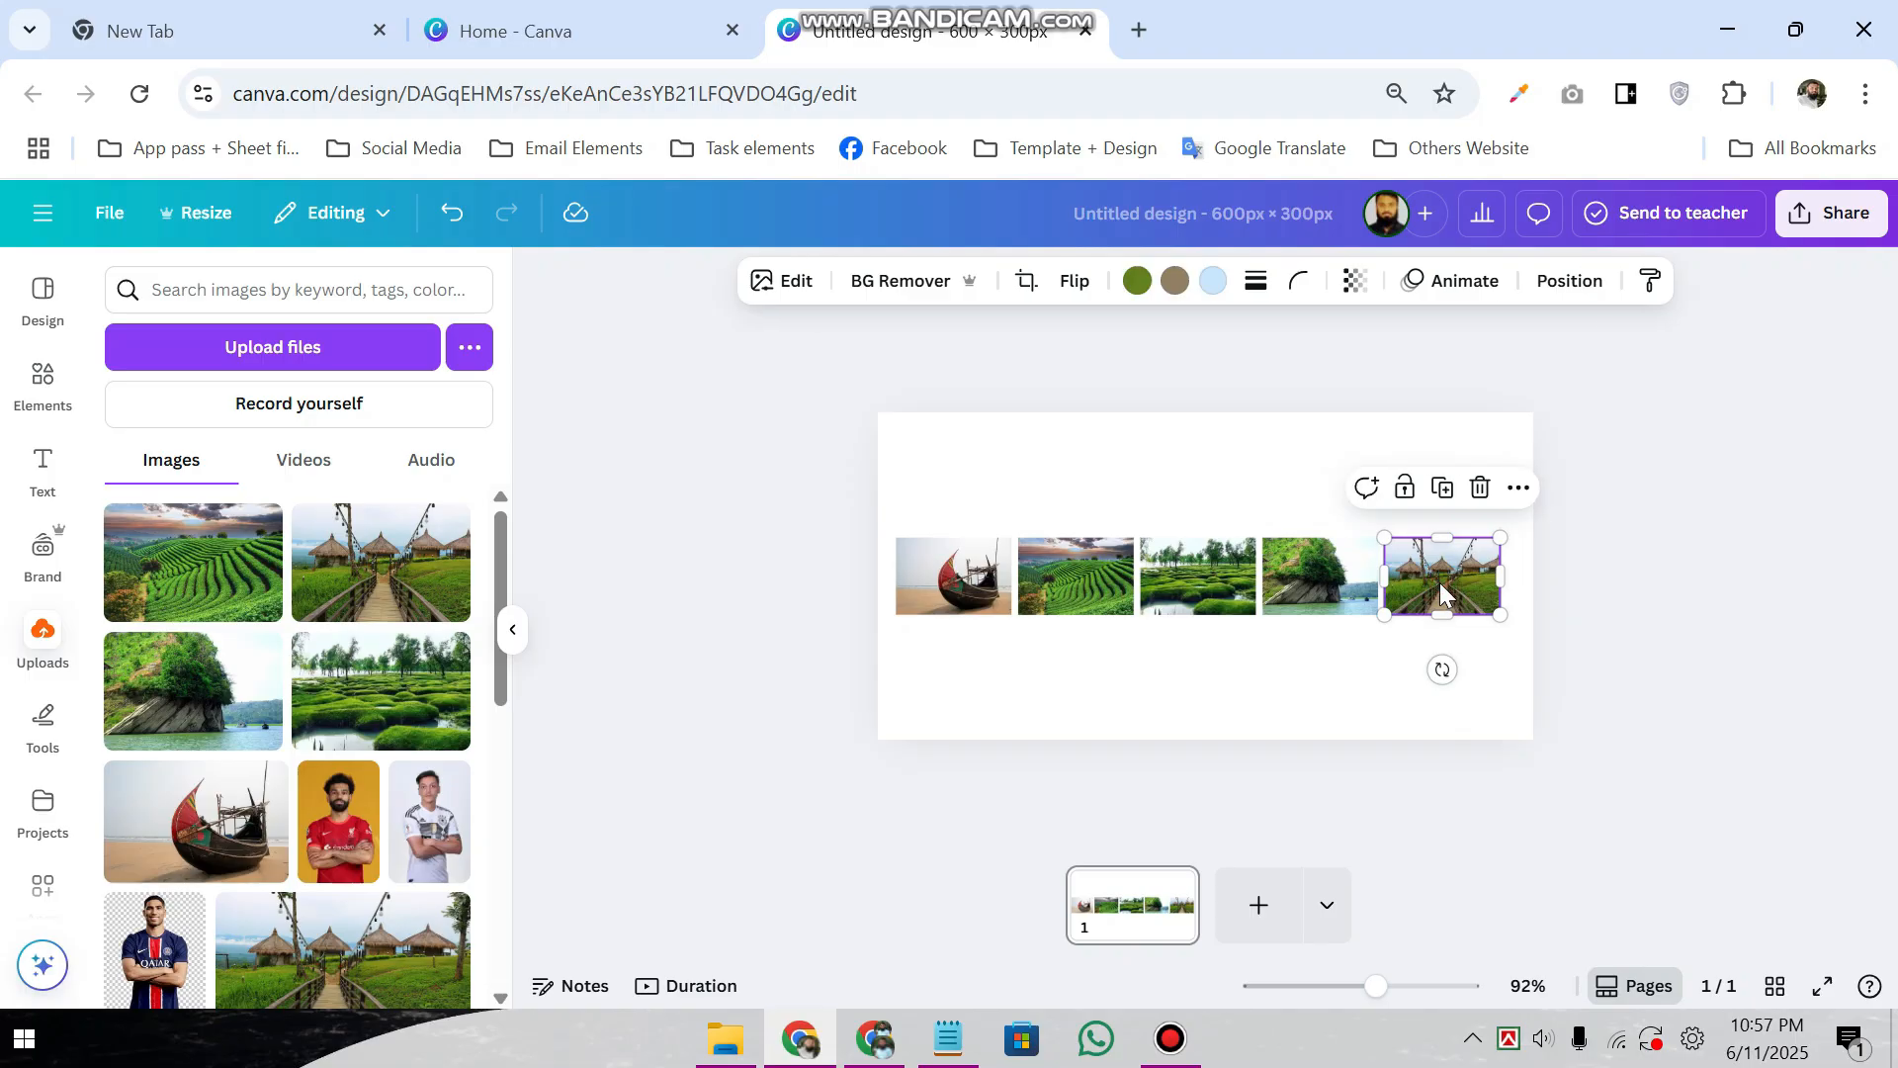
pyautogui.click(1442, 487)
pyautogui.moveTo(1453, 581); pyautogui.dragTo(826, 576)
# - Duplicate the boat photo and place the copy at the right end of the row, after the huts photo
pyautogui.click(949, 591)
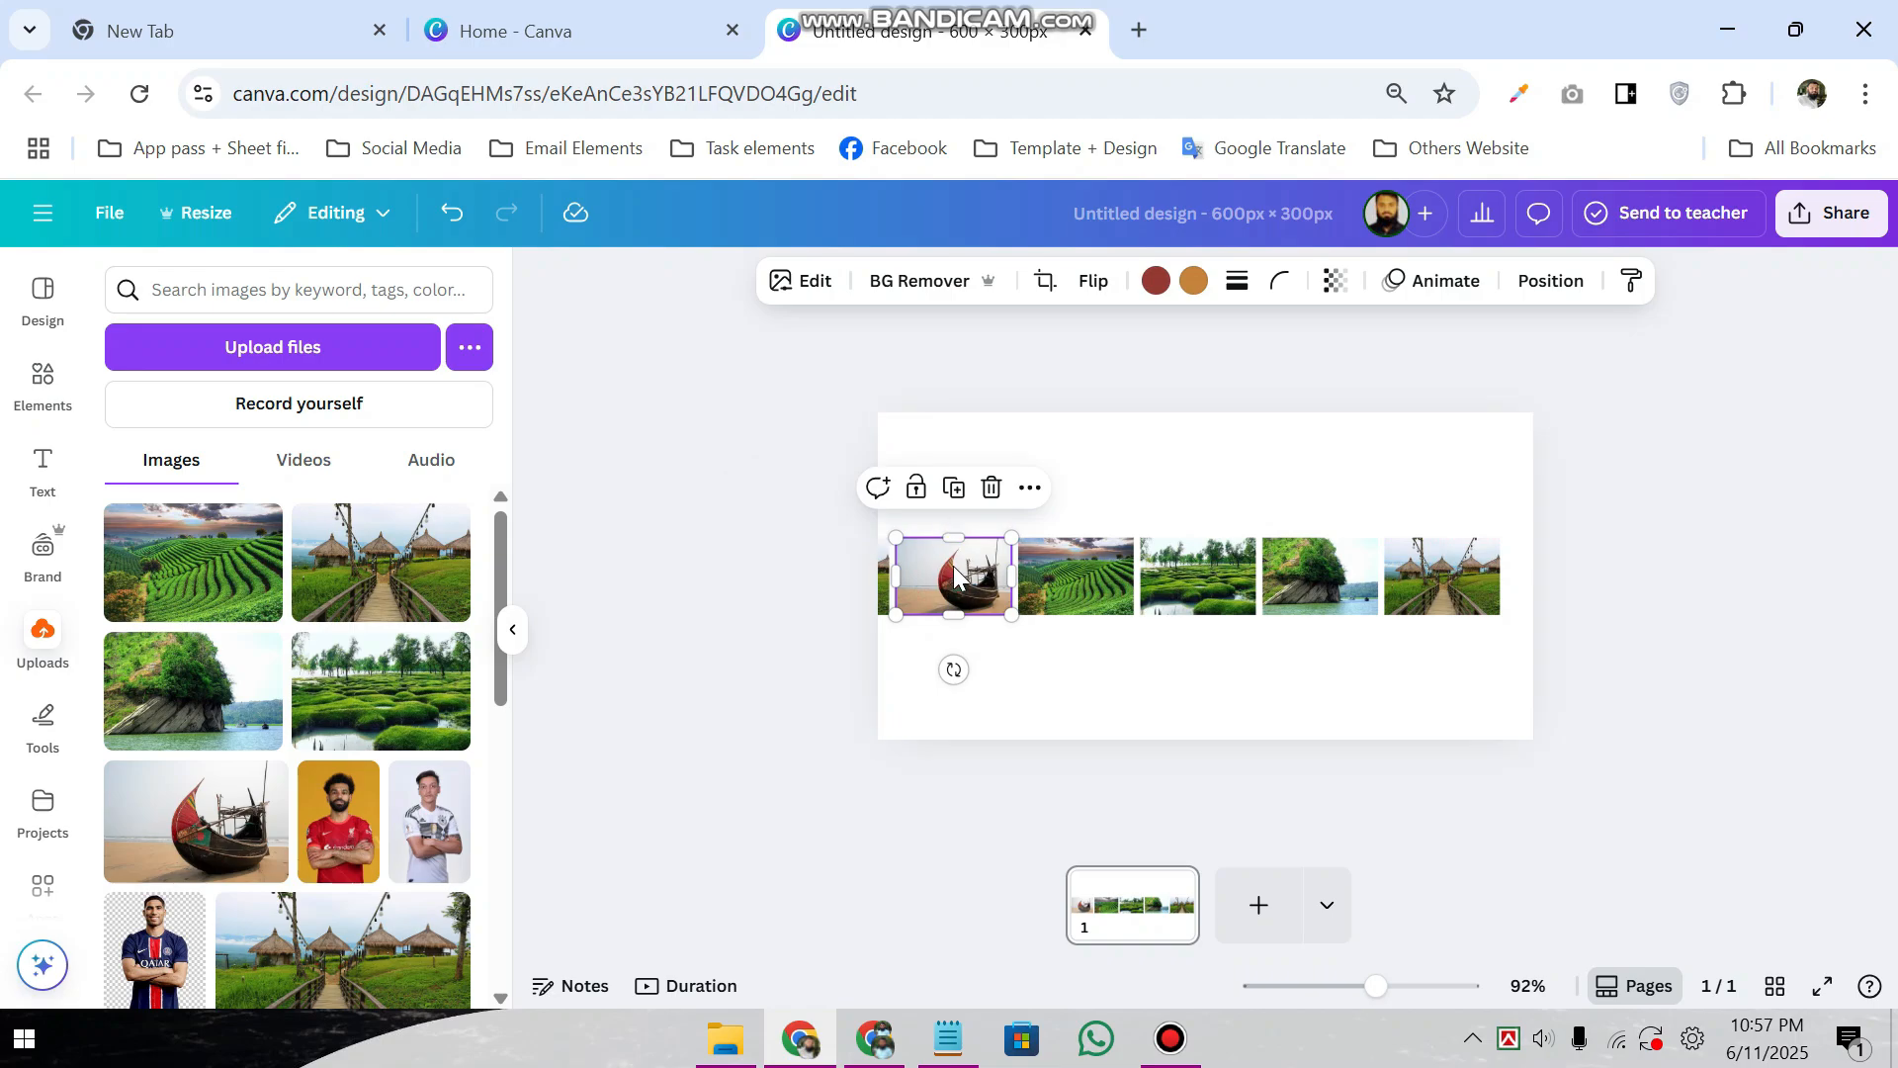
pyautogui.click(953, 488)
pyautogui.moveTo(964, 578); pyautogui.dragTo(1567, 578)
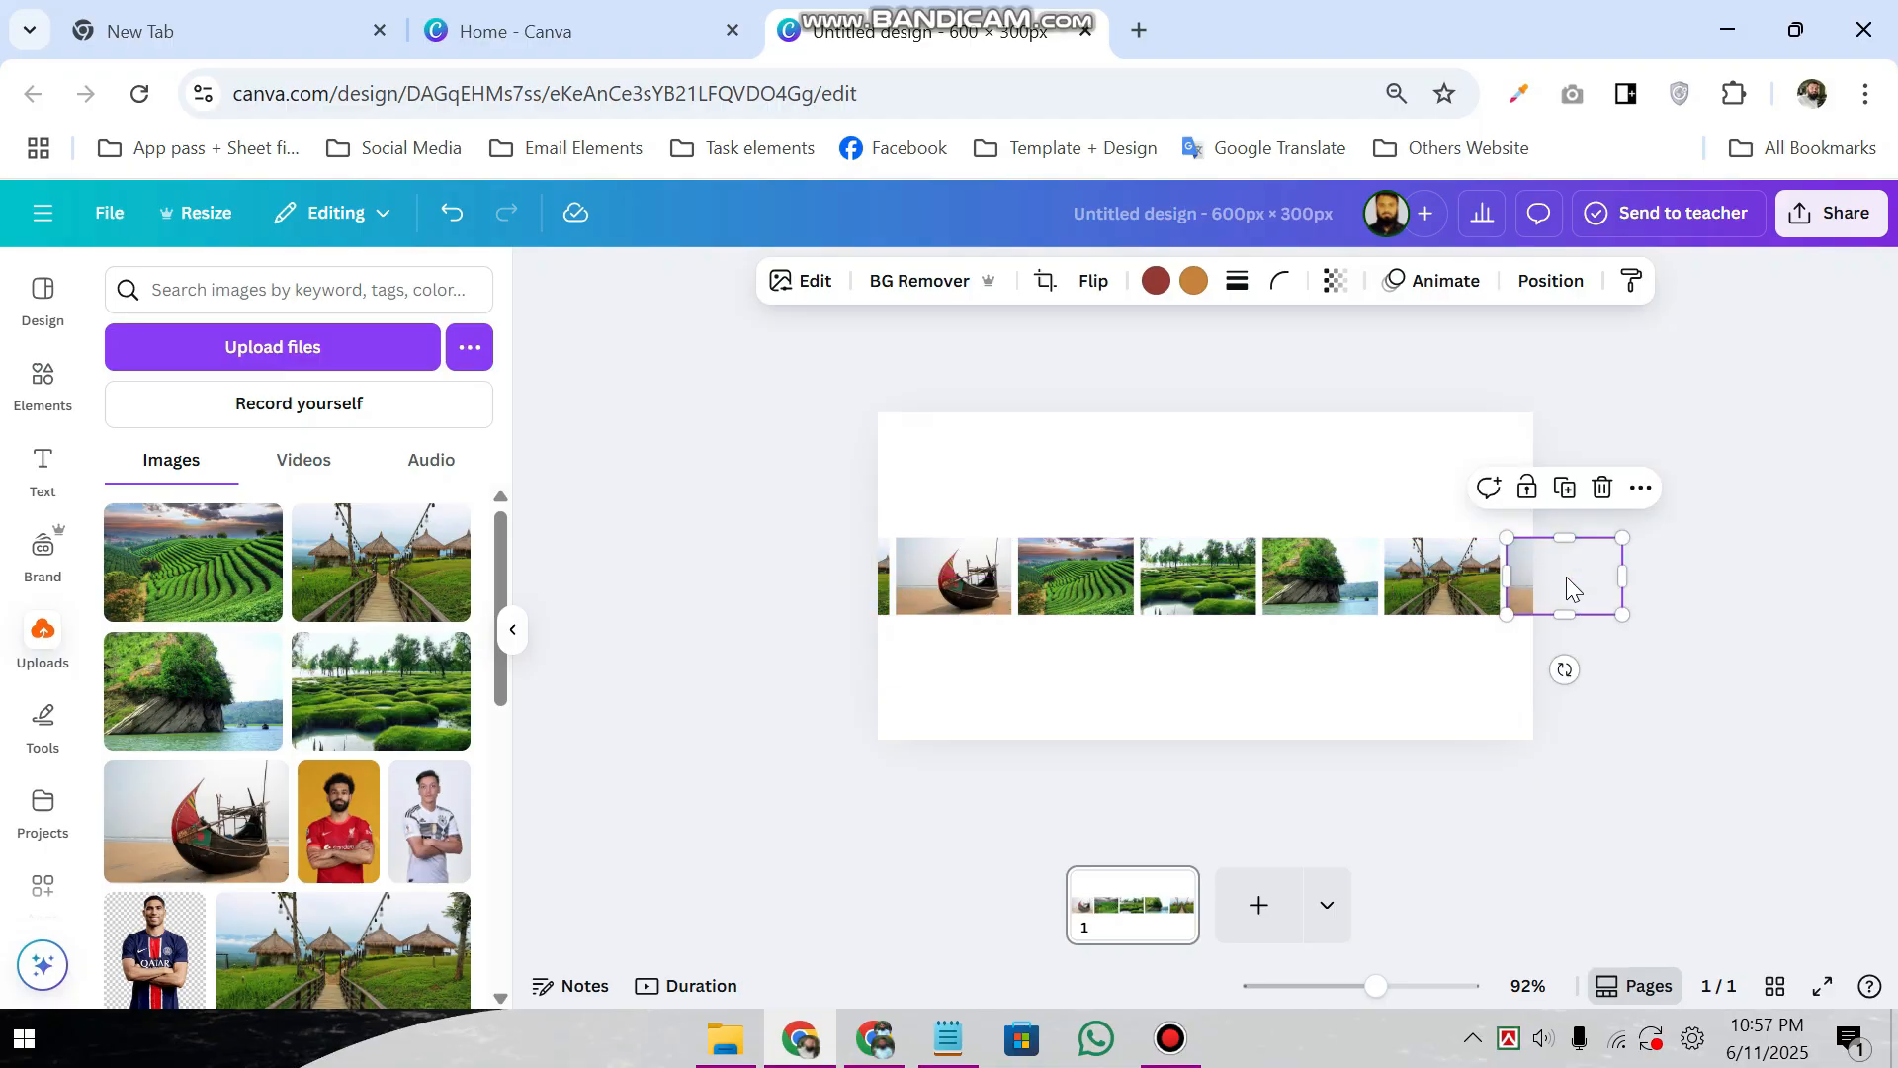
# - Select all seven photos in the row and group them
pyautogui.click(1539, 288)
pyautogui.scroll(-2, 339, 519)
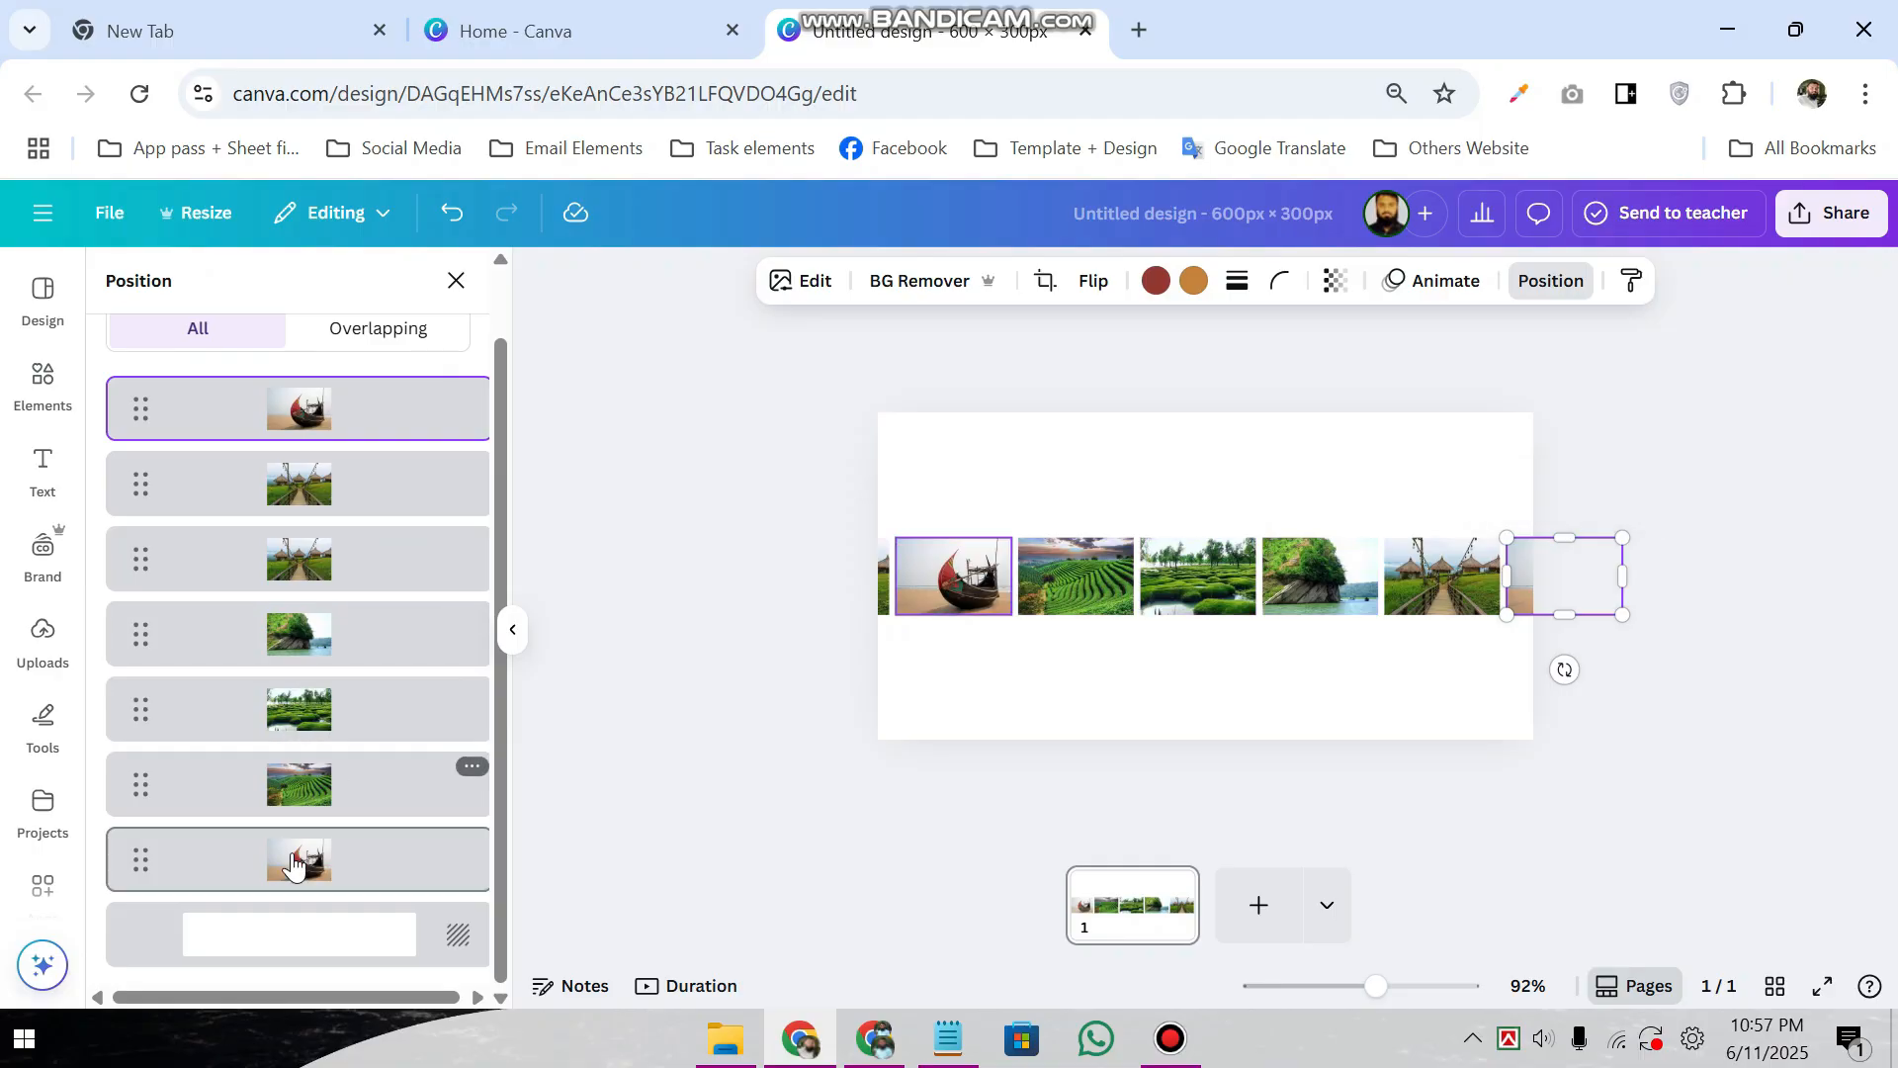
pyautogui.hotkey('ctrl', 'a')
pyautogui.click(1124, 488)
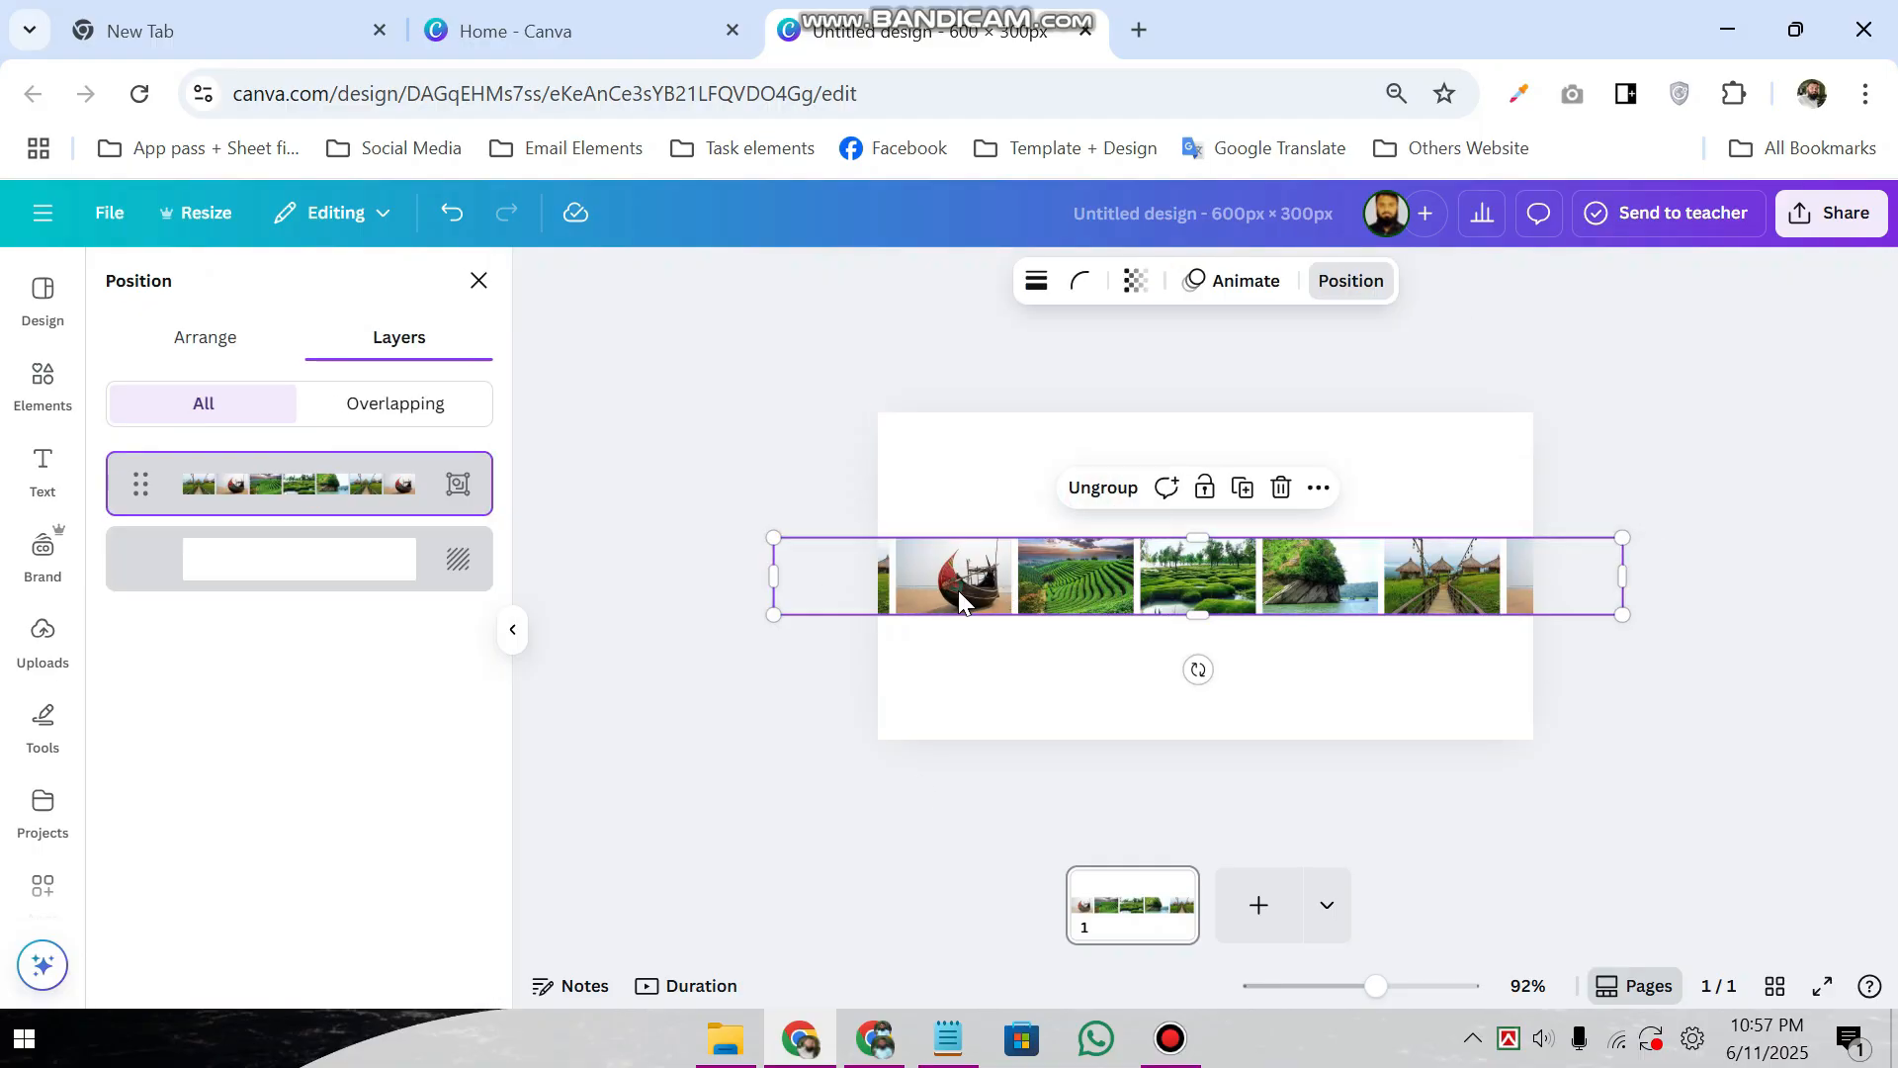
# - Enlarge the photo group to nearly the page height and position it with the first boat photo centred on the page
pyautogui.moveTo(830, 583); pyautogui.dragTo(447, 362)
pyautogui.moveTo(981, 555); pyautogui.dragTo(1595, 609)
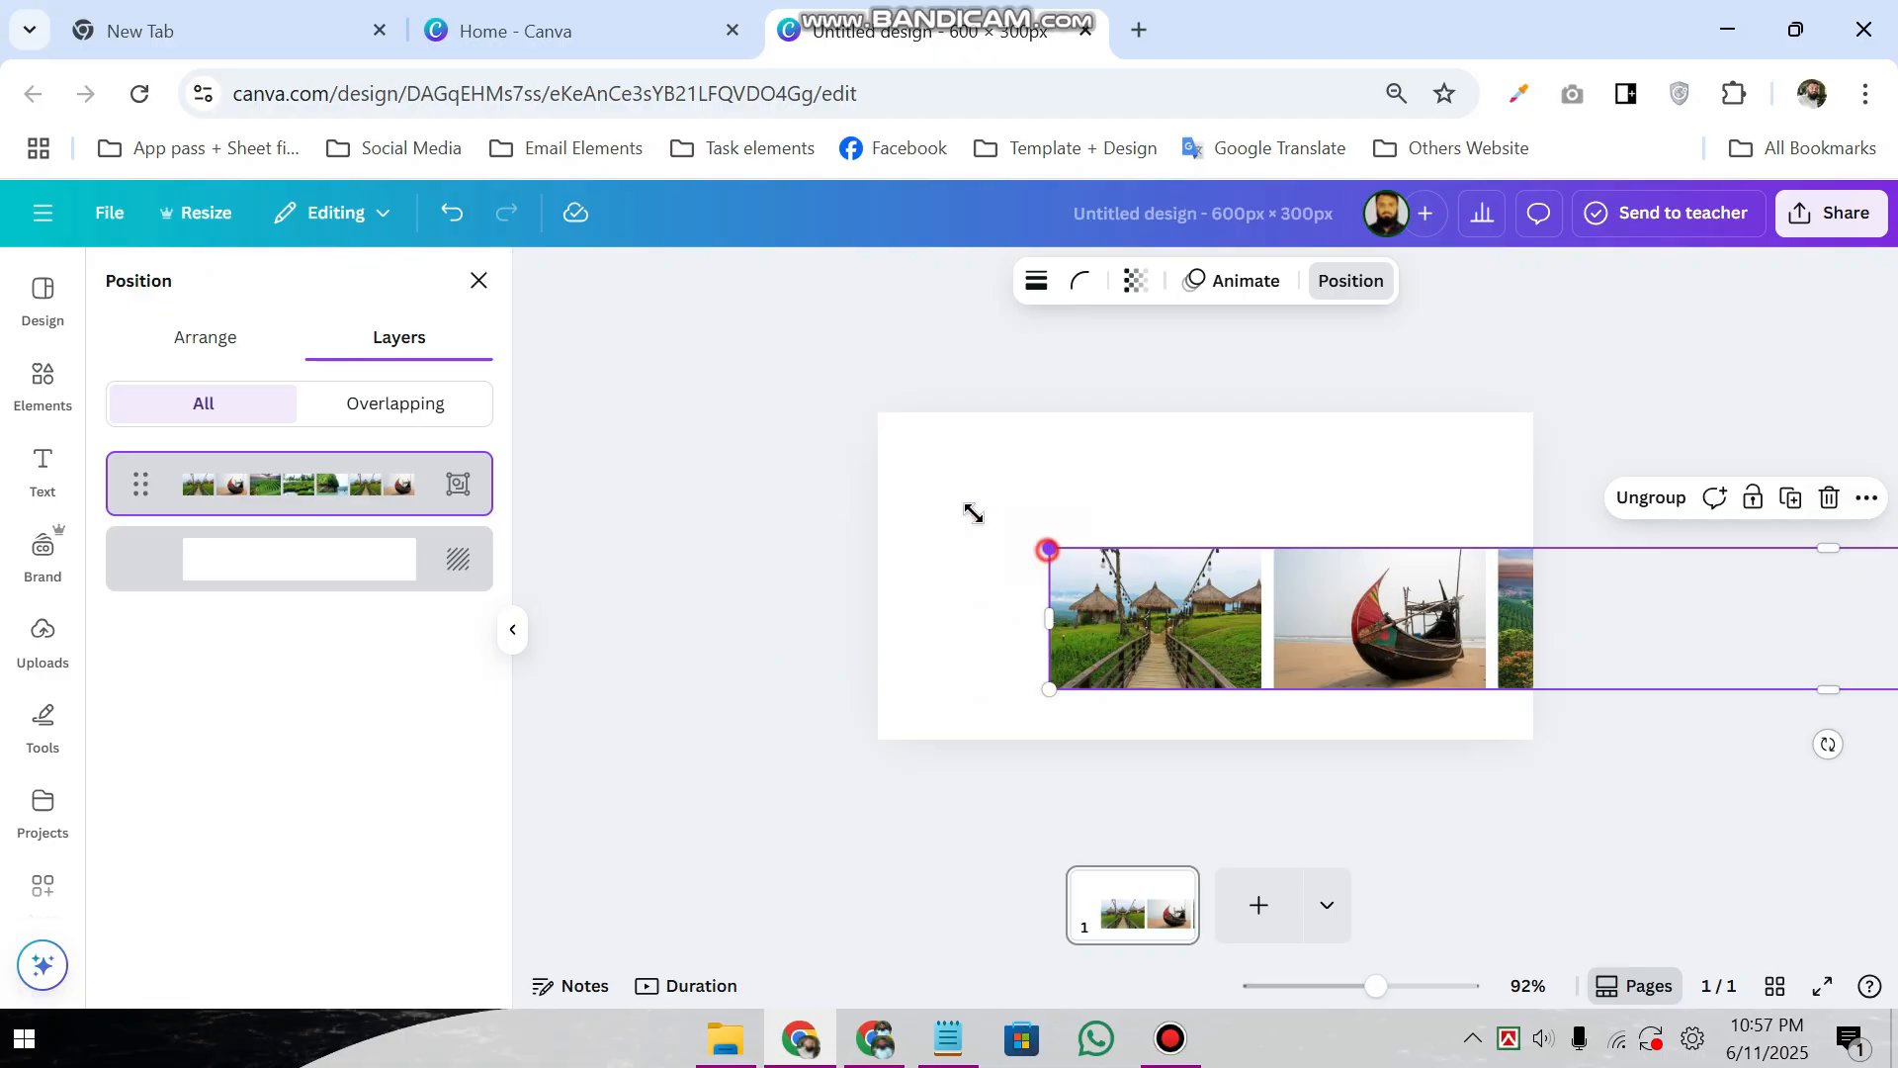
pyautogui.moveTo(1048, 549); pyautogui.dragTo(336, 396)
pyautogui.moveTo(892, 563); pyautogui.dragTo(1648, 641)
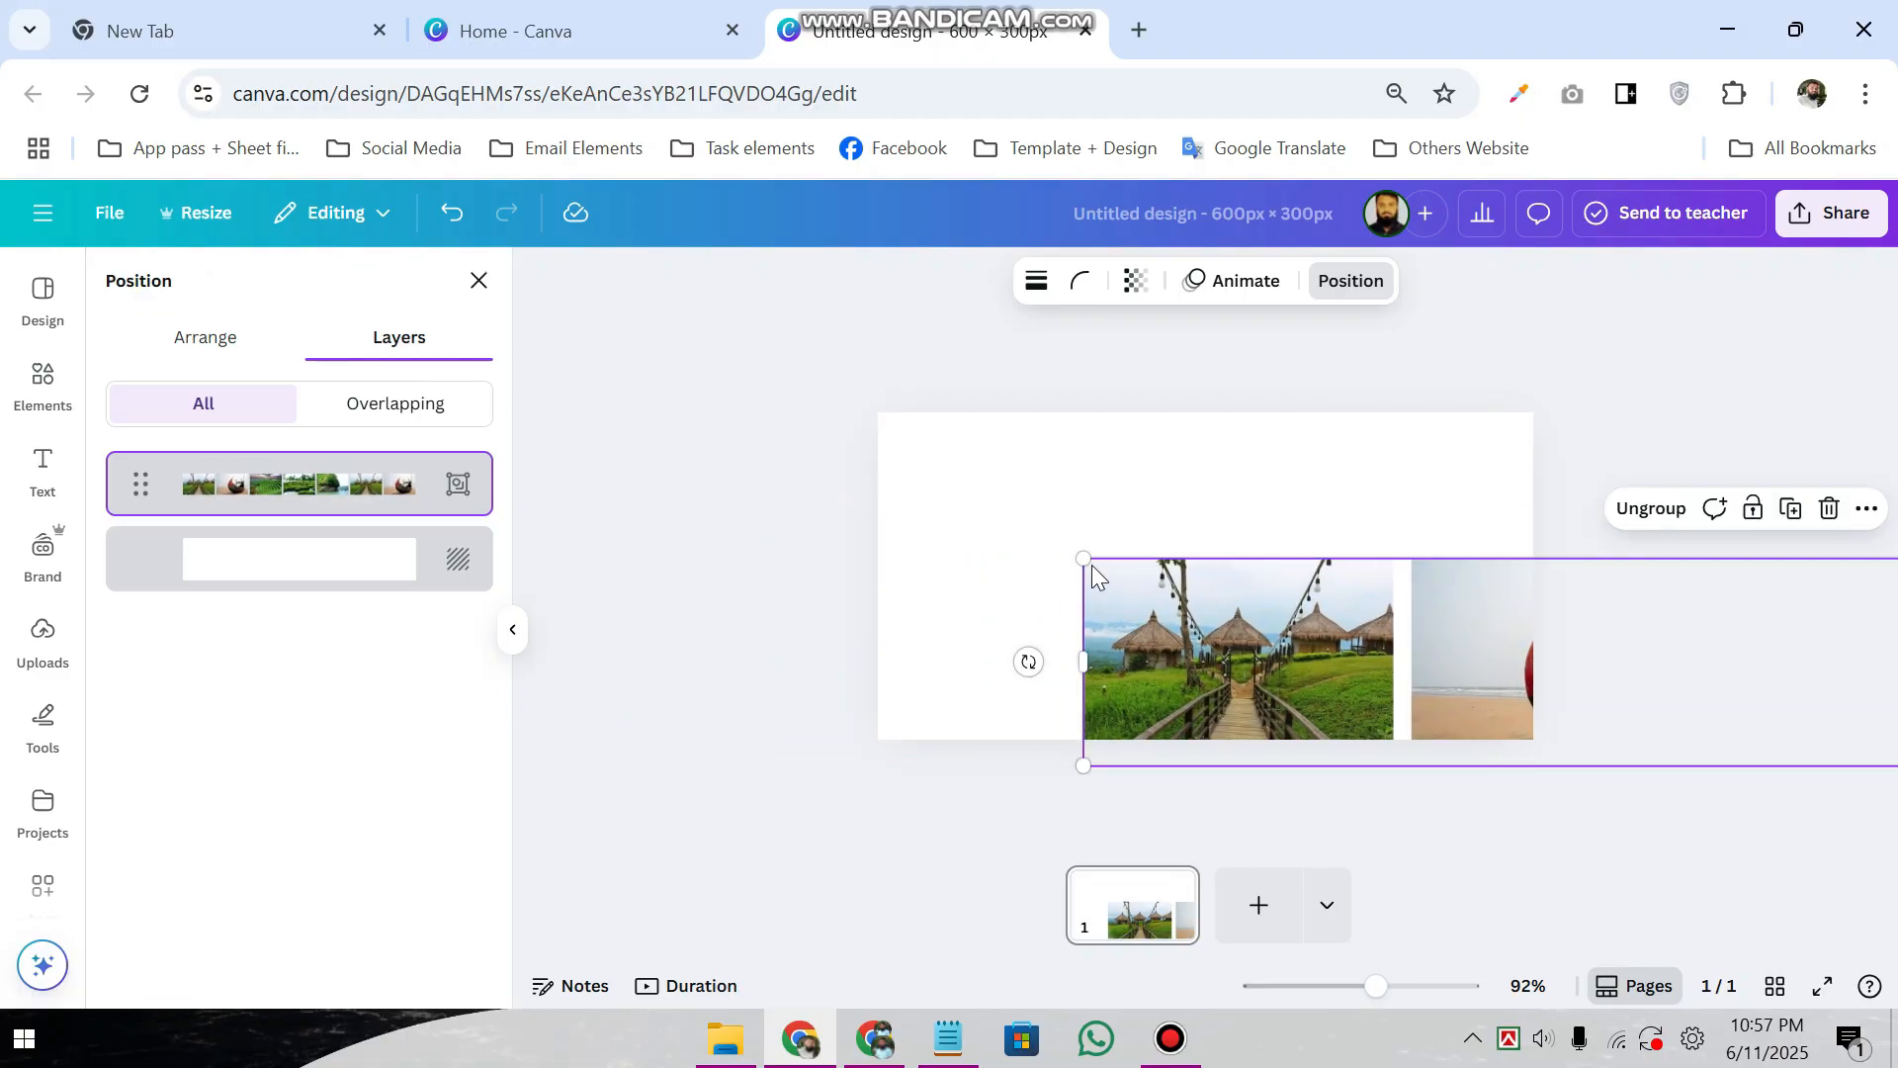
pyautogui.moveTo(1086, 561); pyautogui.dragTo(781, 495)
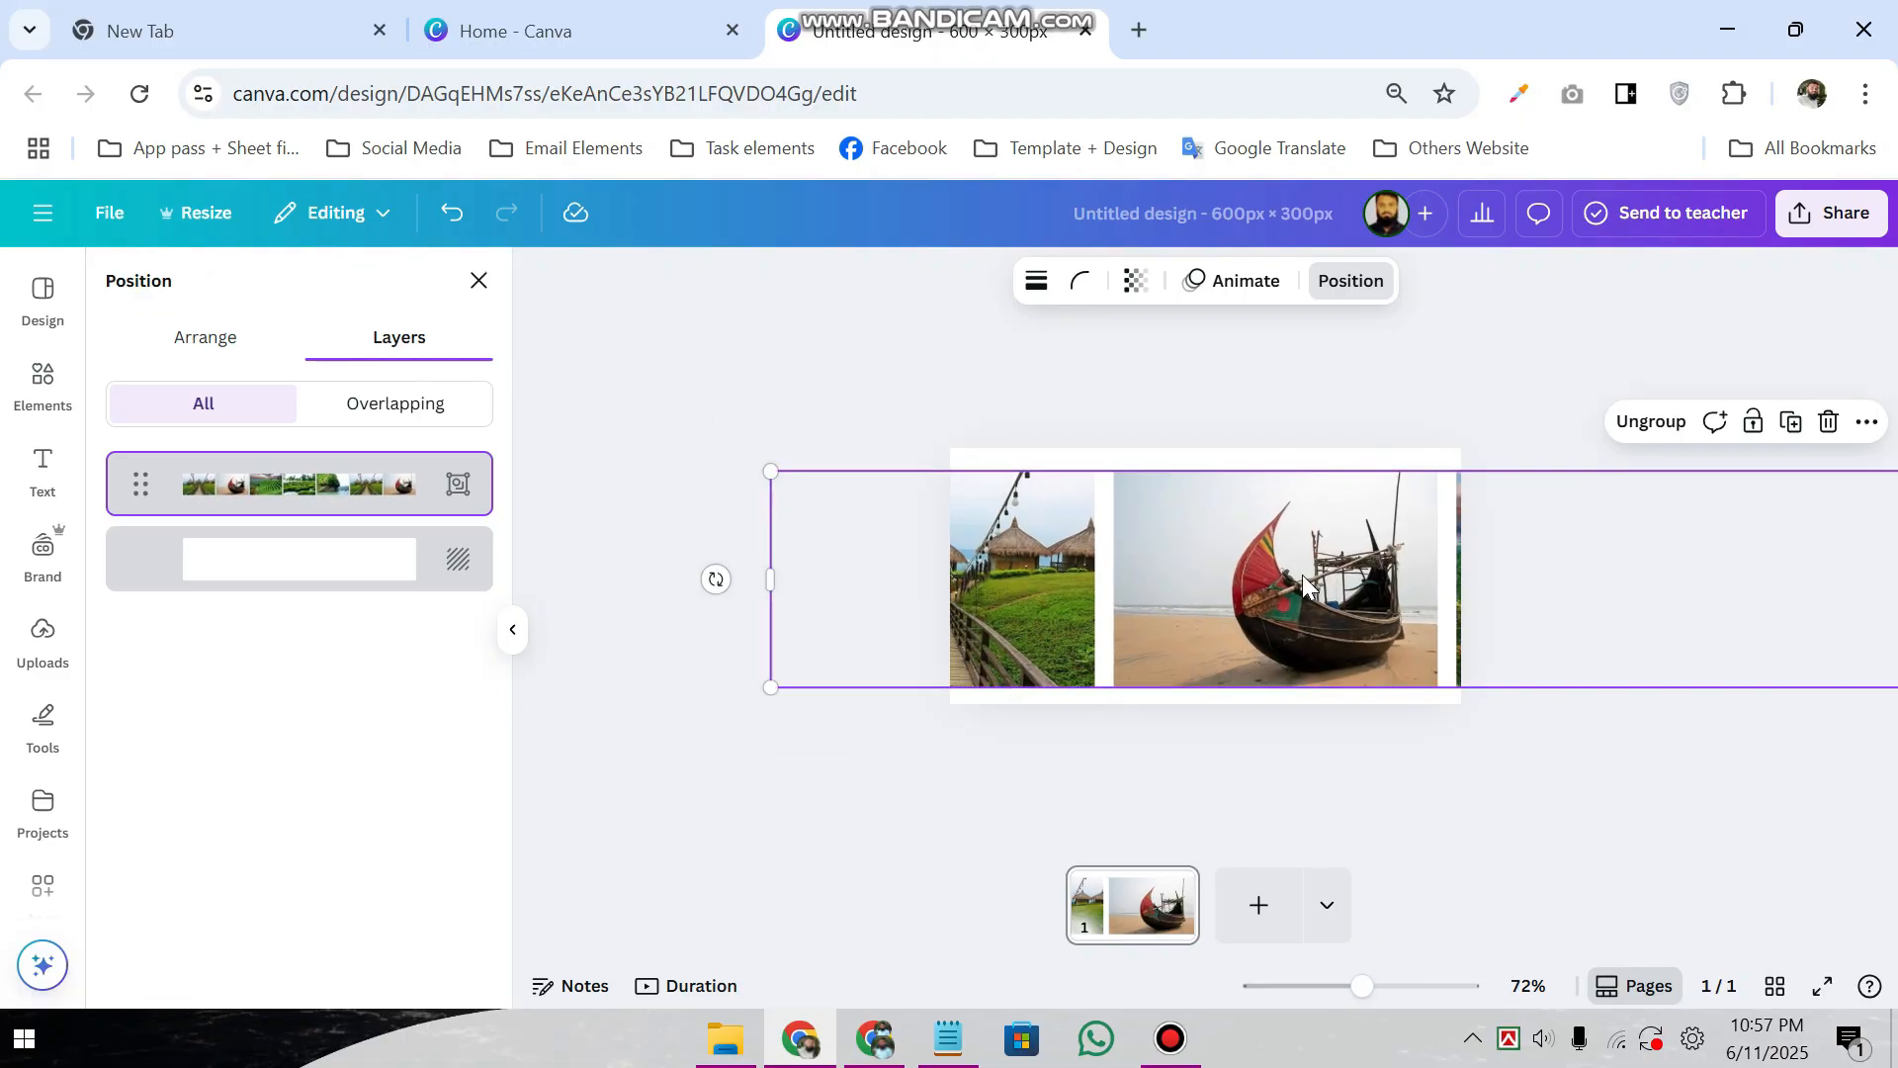
pyautogui.moveTo(1302, 574); pyautogui.dragTo(1240, 572)
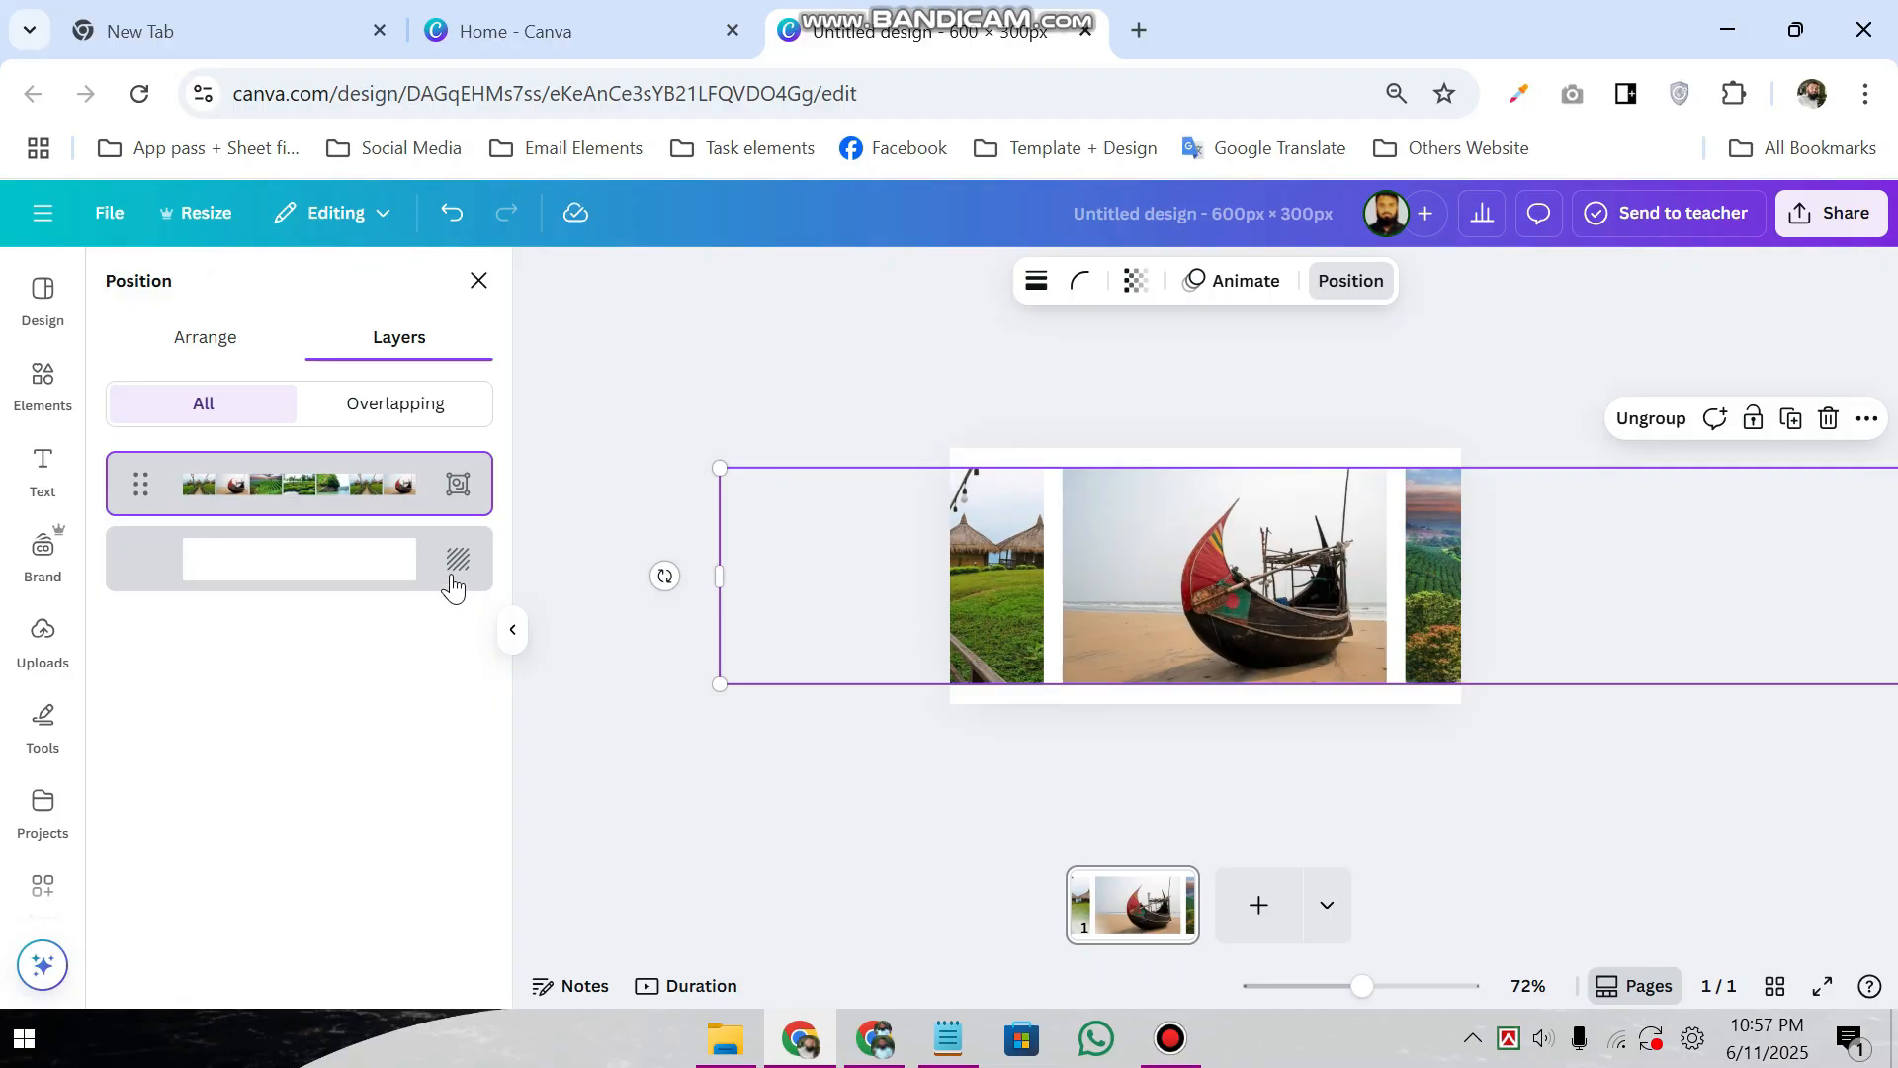
pyautogui.moveTo(719, 470); pyautogui.dragTo(776, 517)
pyautogui.moveTo(1331, 597); pyautogui.dragTo(1266, 584)
pyautogui.click(1387, 860)
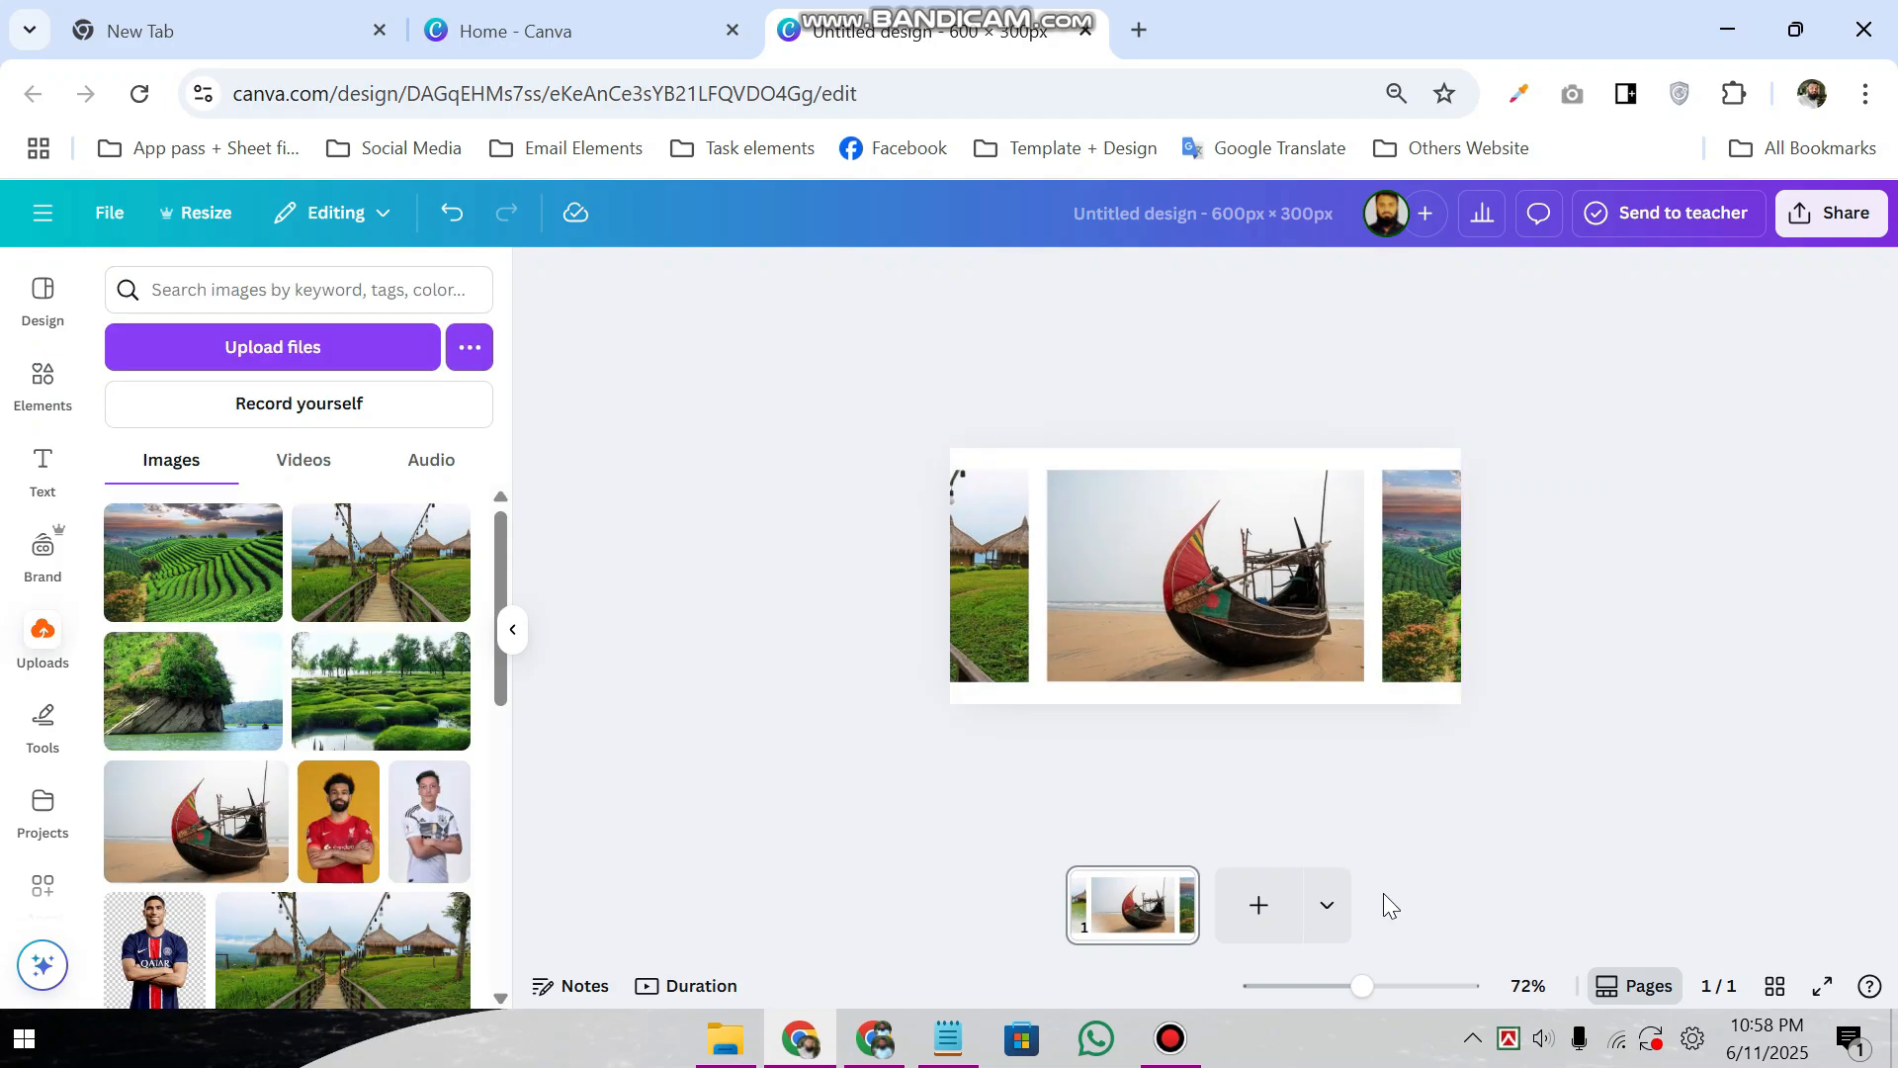
# - Add a circle shape and stretch it into a wide, flat ellipse overlapping the page's top edge and the tops of the photos
pyautogui.click(42, 376)
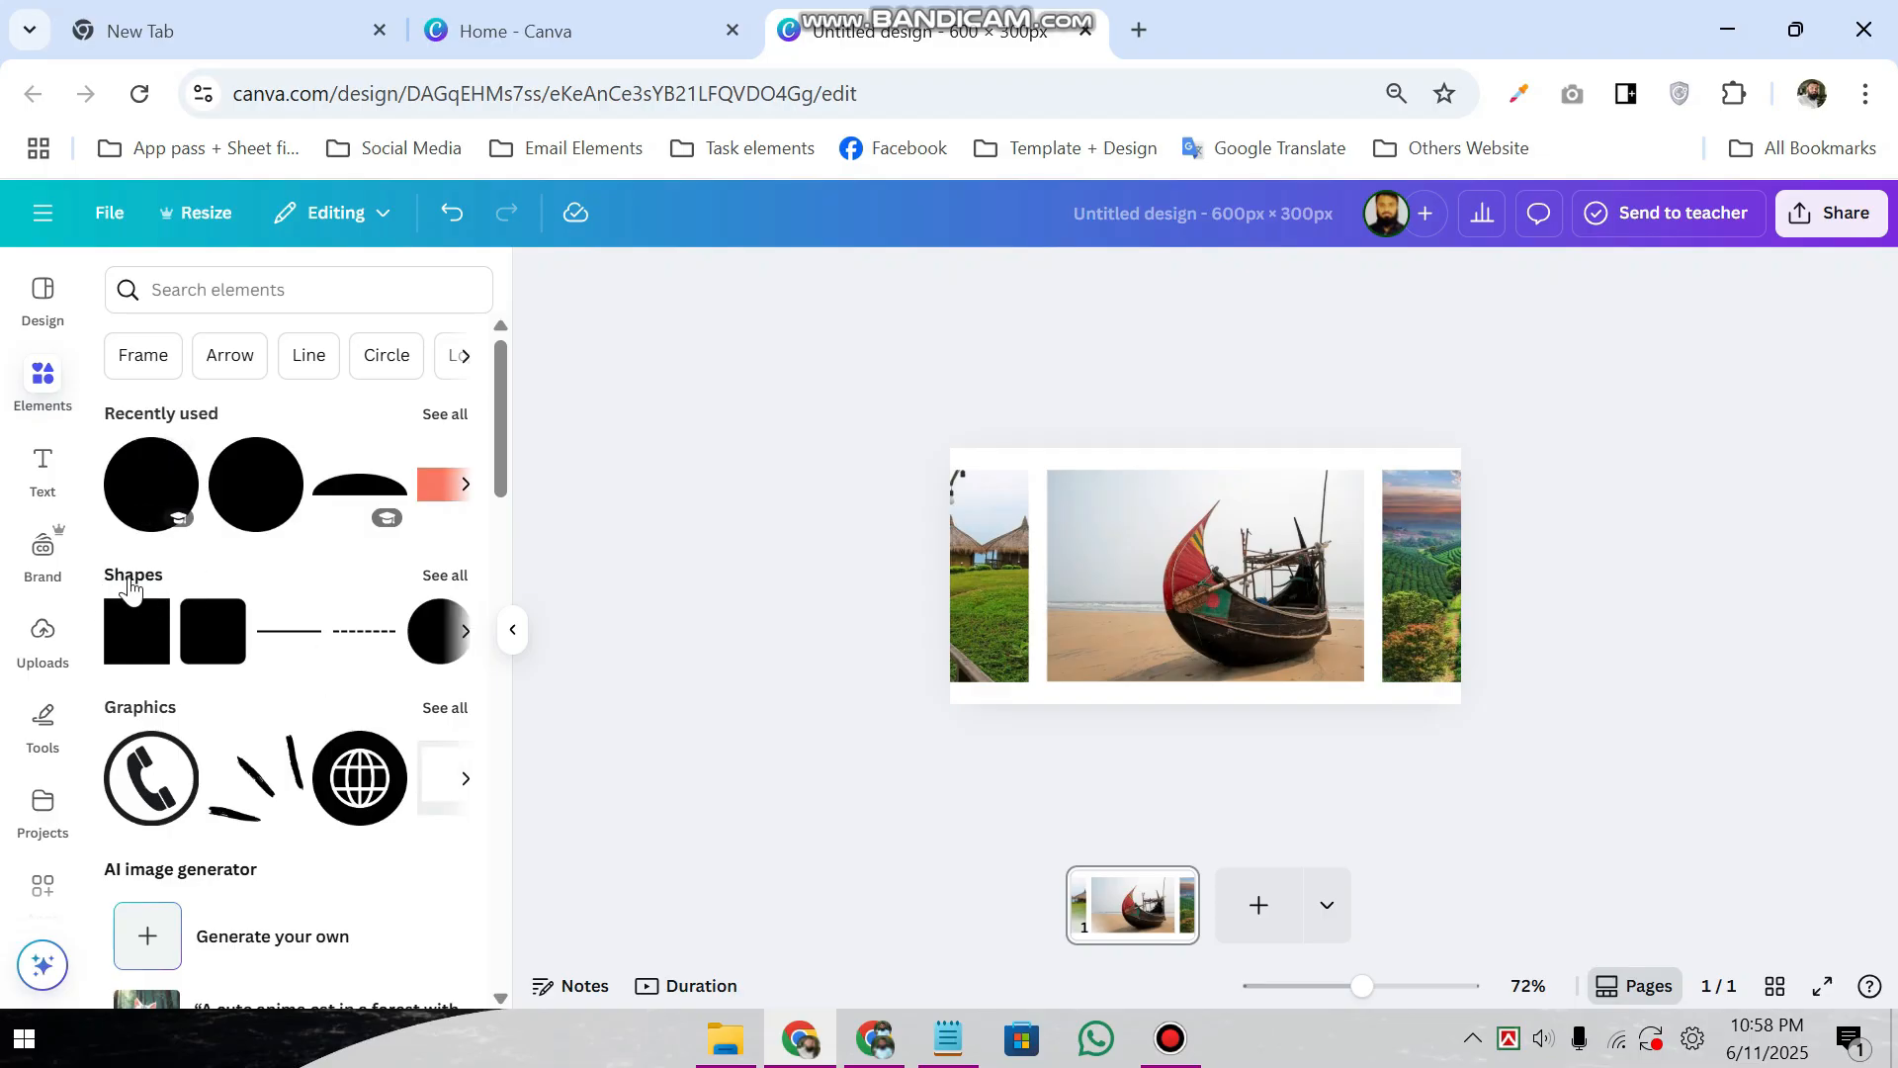
pyautogui.click(428, 643)
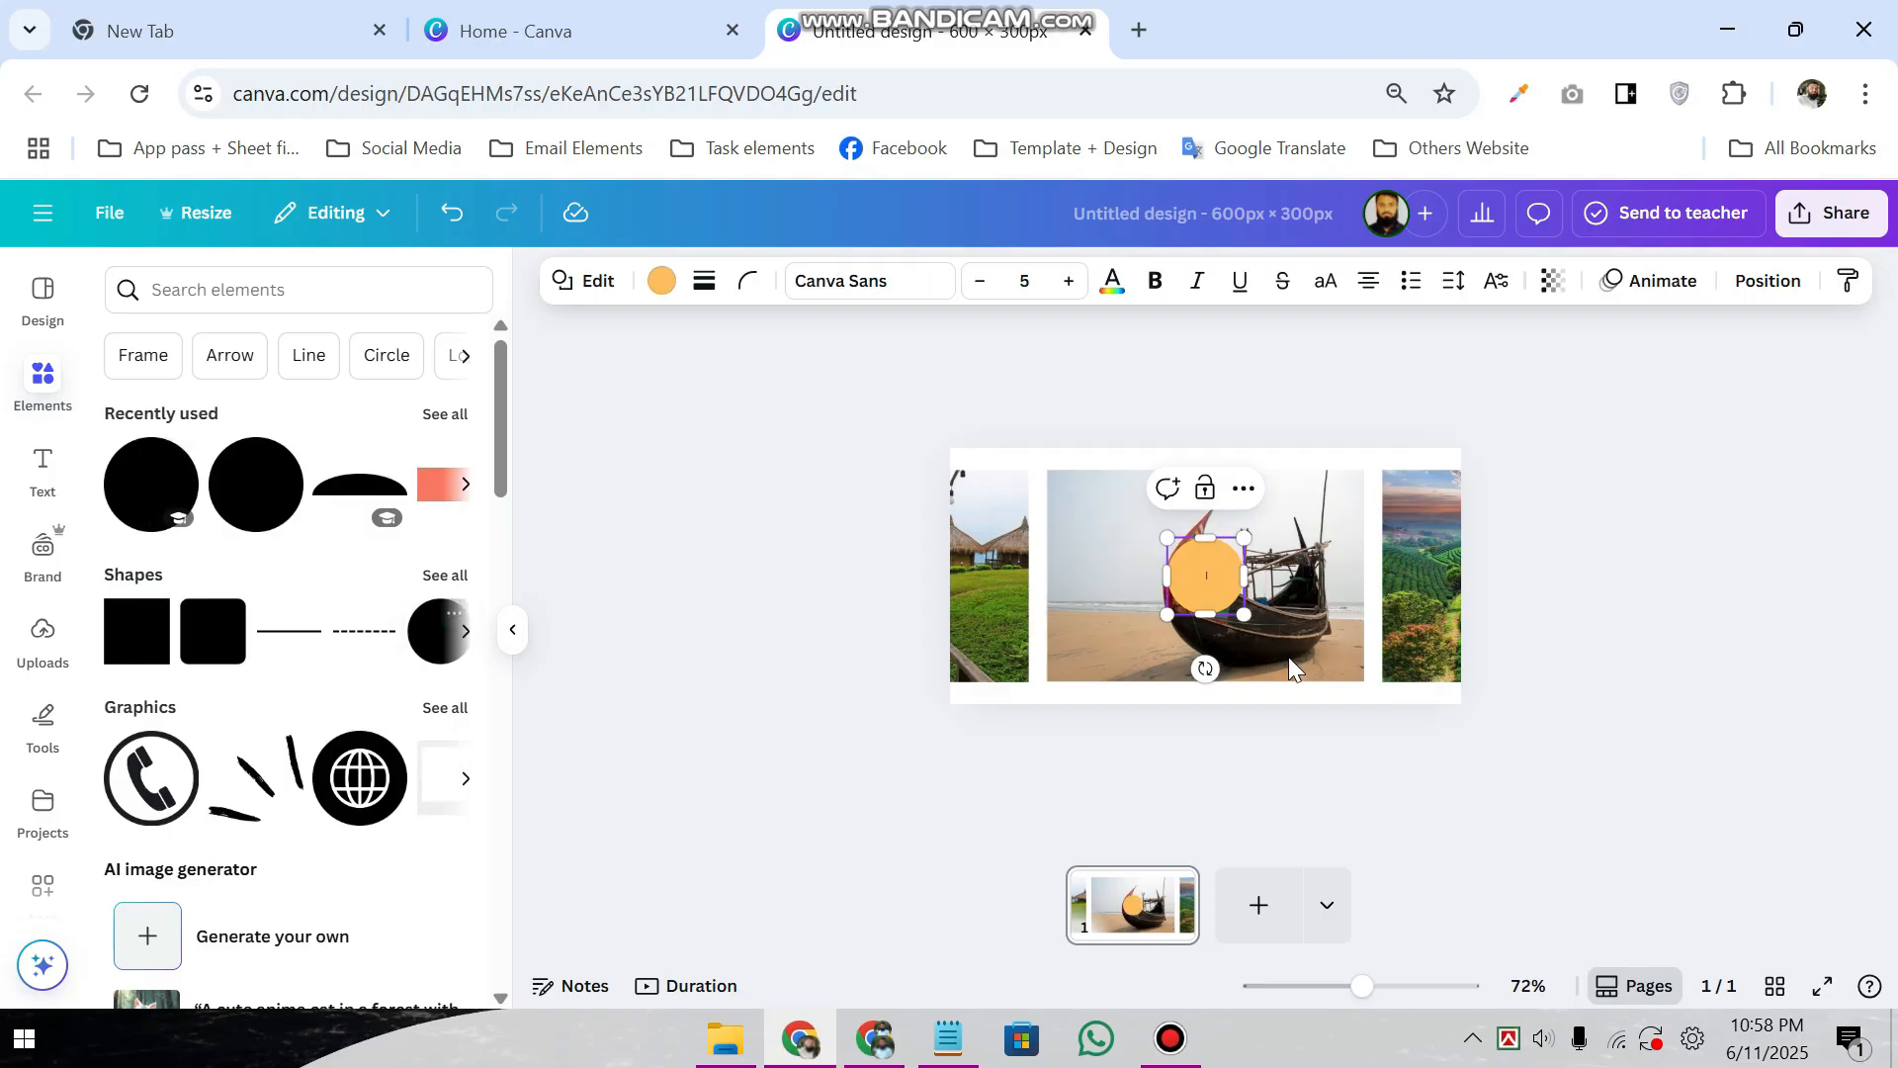
pyautogui.click(1703, 547)
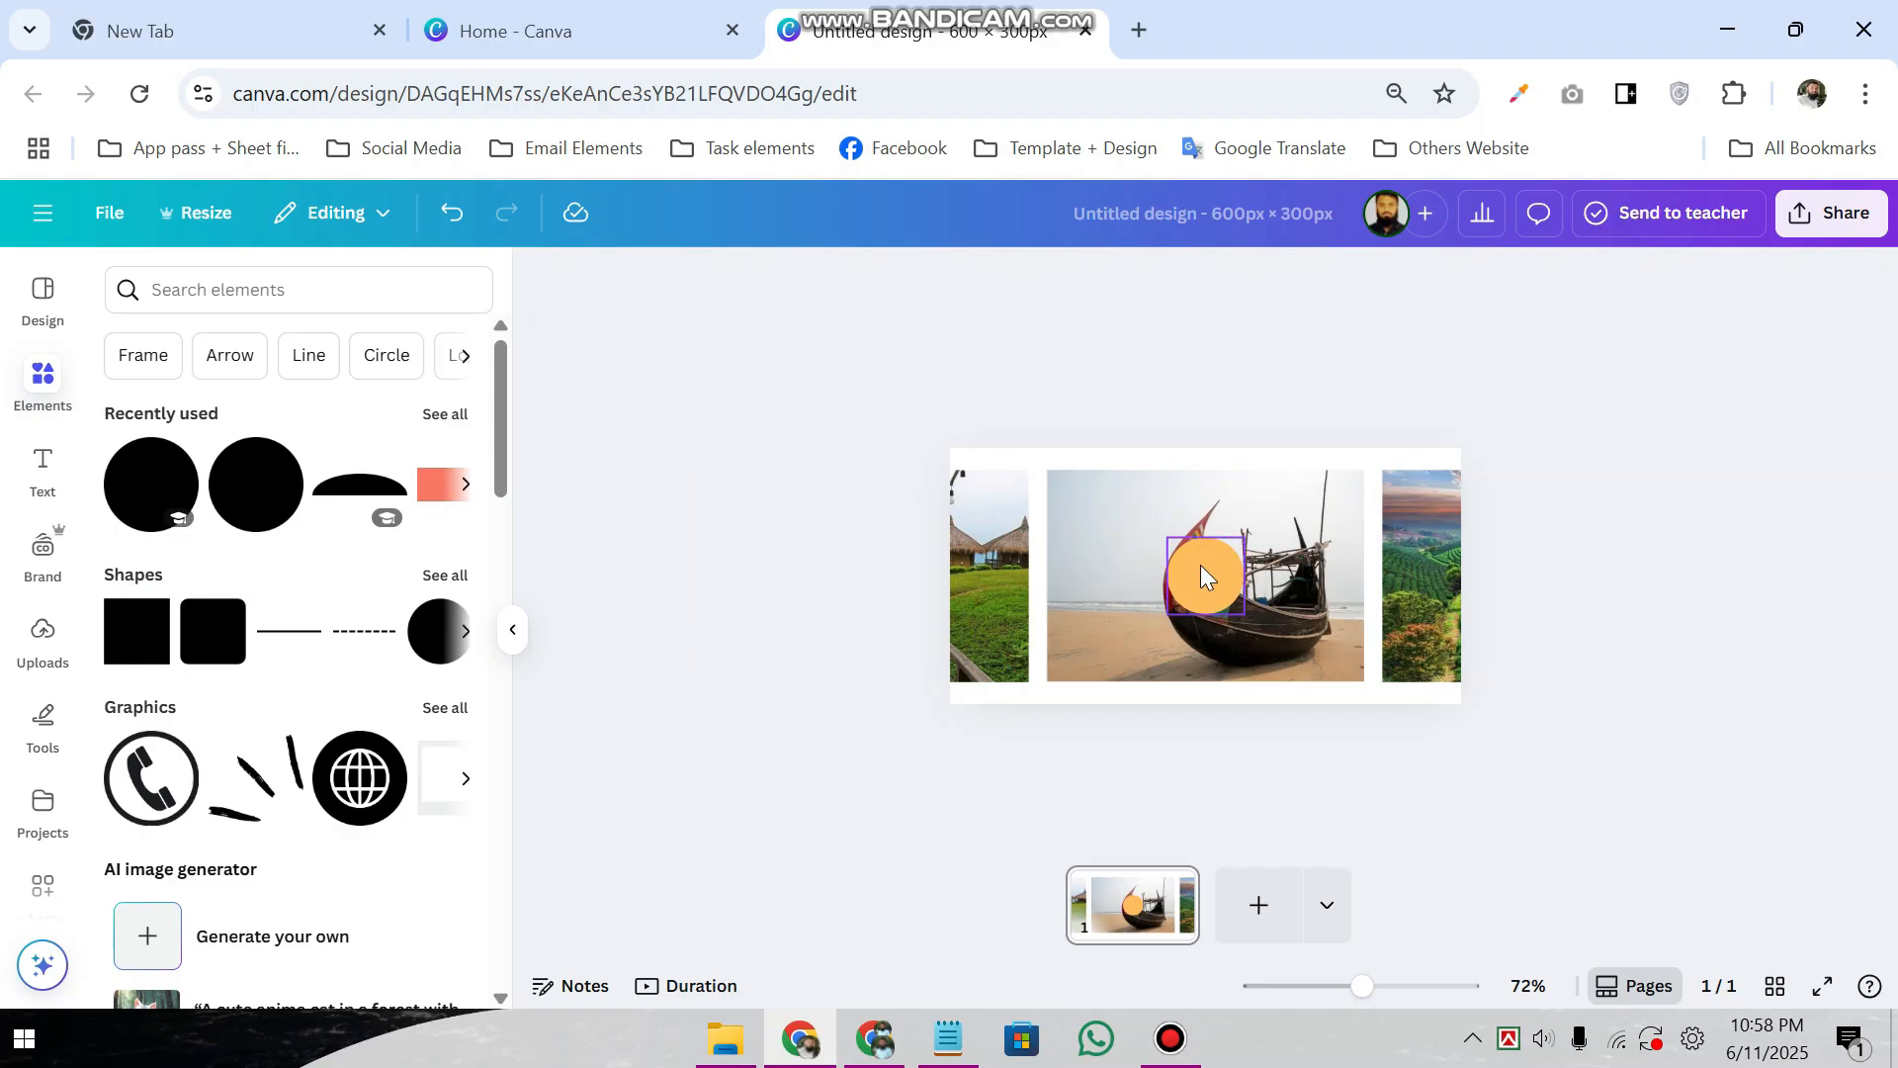
pyautogui.moveTo(1207, 569); pyautogui.dragTo(1467, 536)
pyautogui.click(1034, 502)
pyautogui.click(1013, 492)
pyautogui.moveTo(1462, 448); pyautogui.dragTo(1535, 424)
pyautogui.moveTo(1311, 478); pyautogui.dragTo(1257, 467)
pyautogui.moveTo(1491, 425); pyautogui.dragTo(1565, 414)
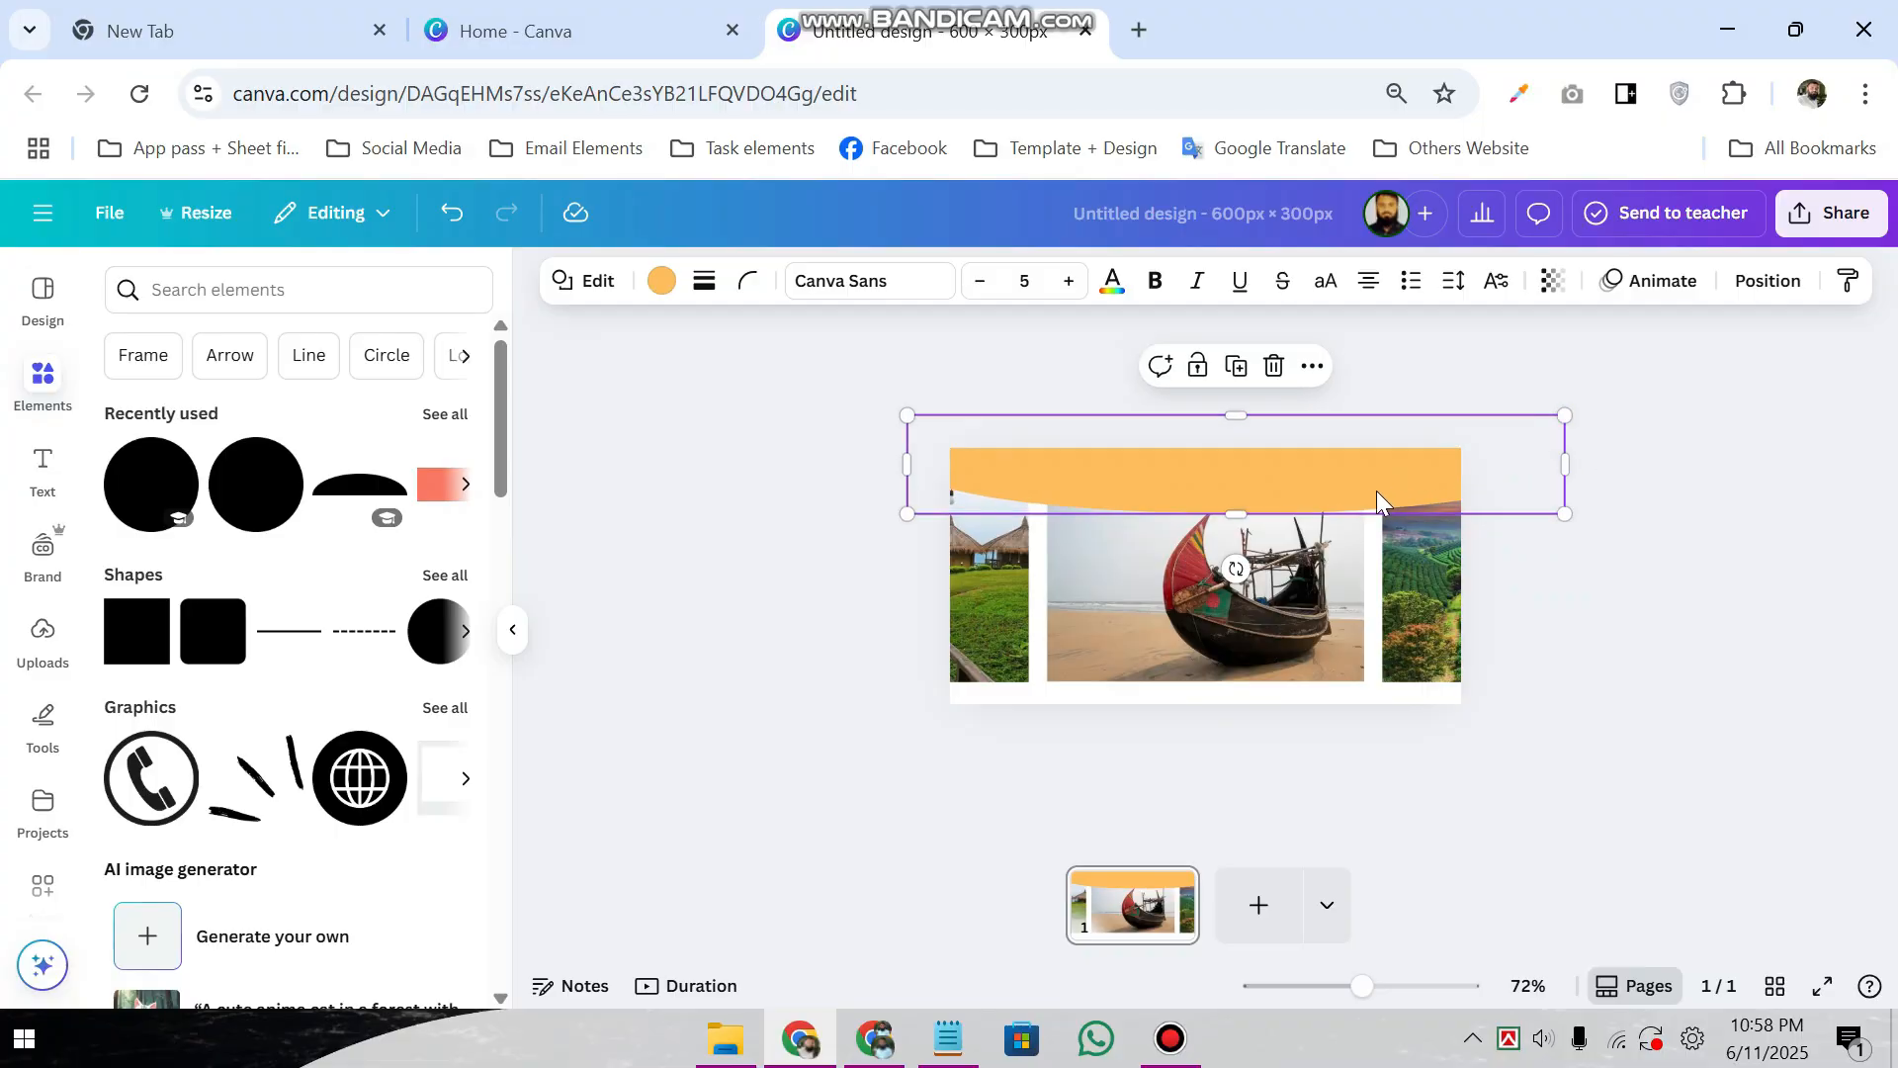
pyautogui.moveTo(1371, 481); pyautogui.dragTo(1332, 477)
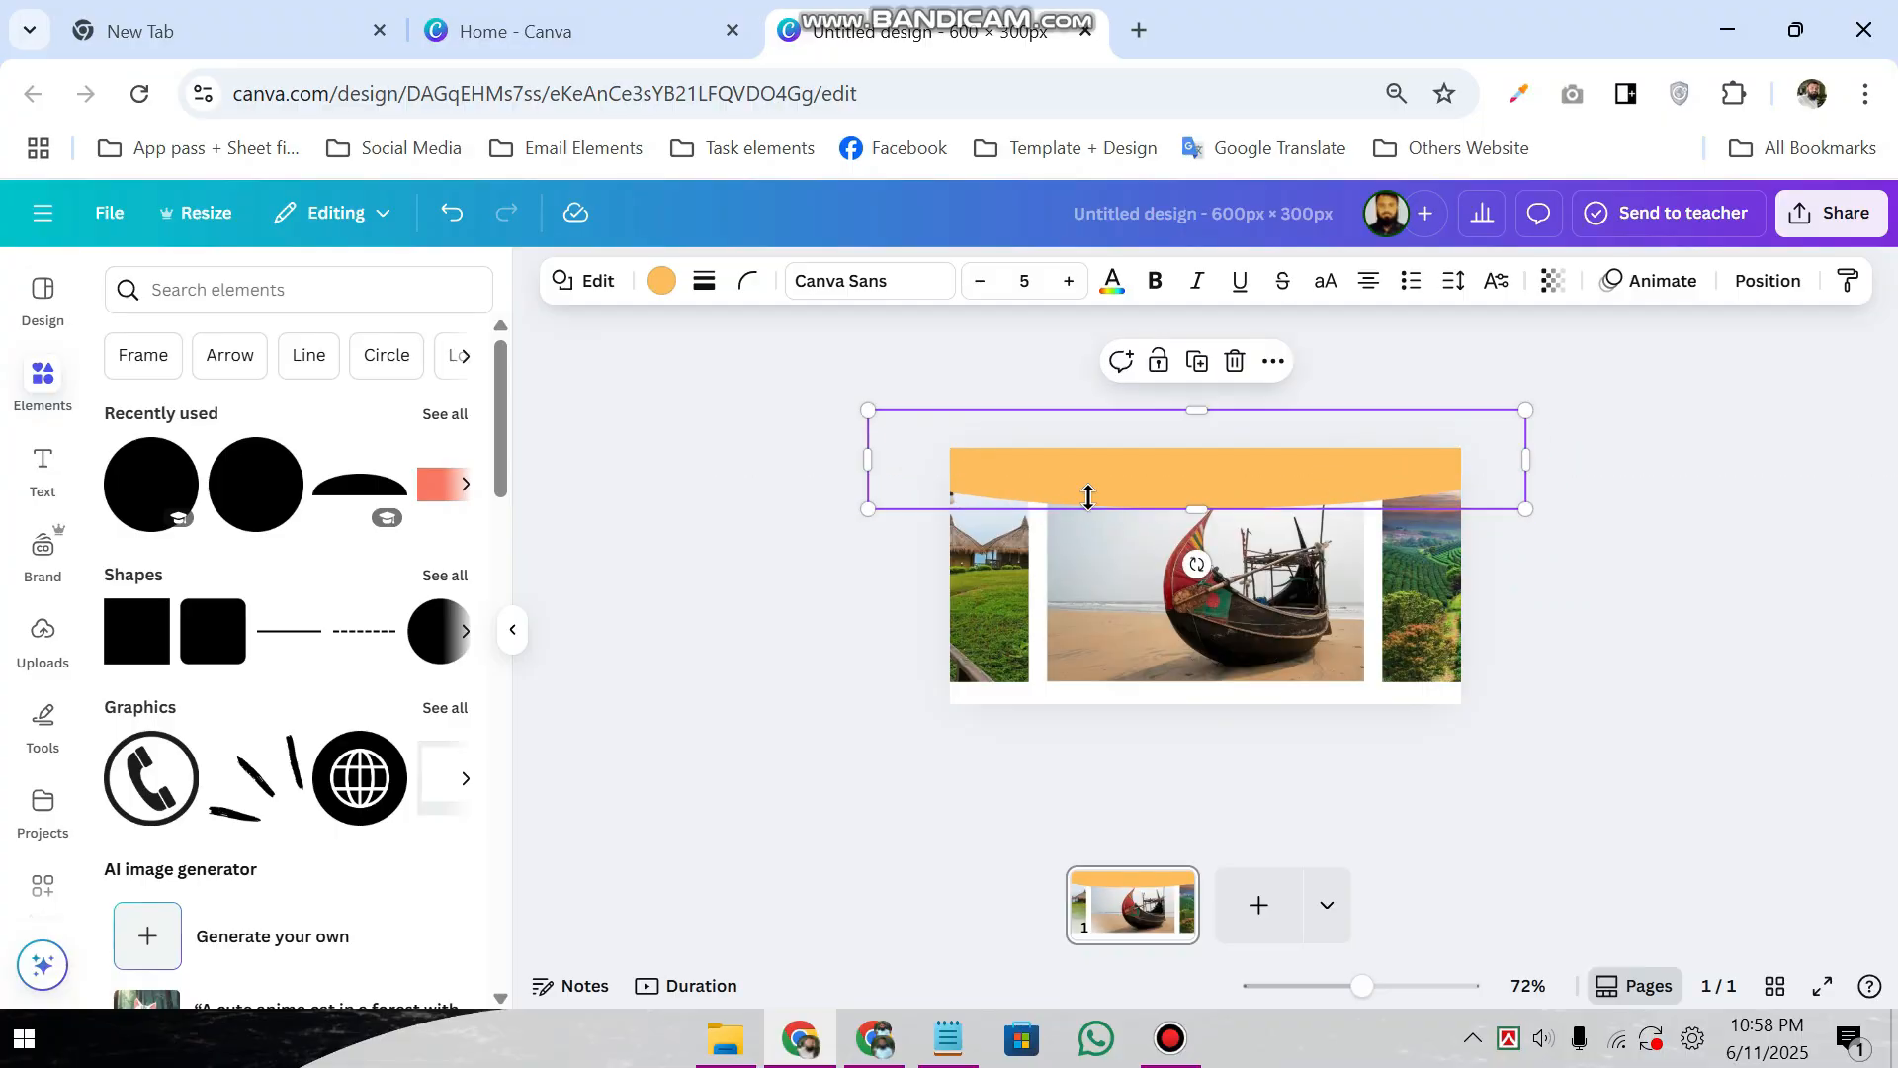
# - Colour the ellipse white and place a copy of it along the page's bottom edge, overlapping the photos' lower edges
pyautogui.click(664, 282)
pyautogui.click(382, 459)
pyautogui.moveTo(1218, 472); pyautogui.dragTo(1224, 702)
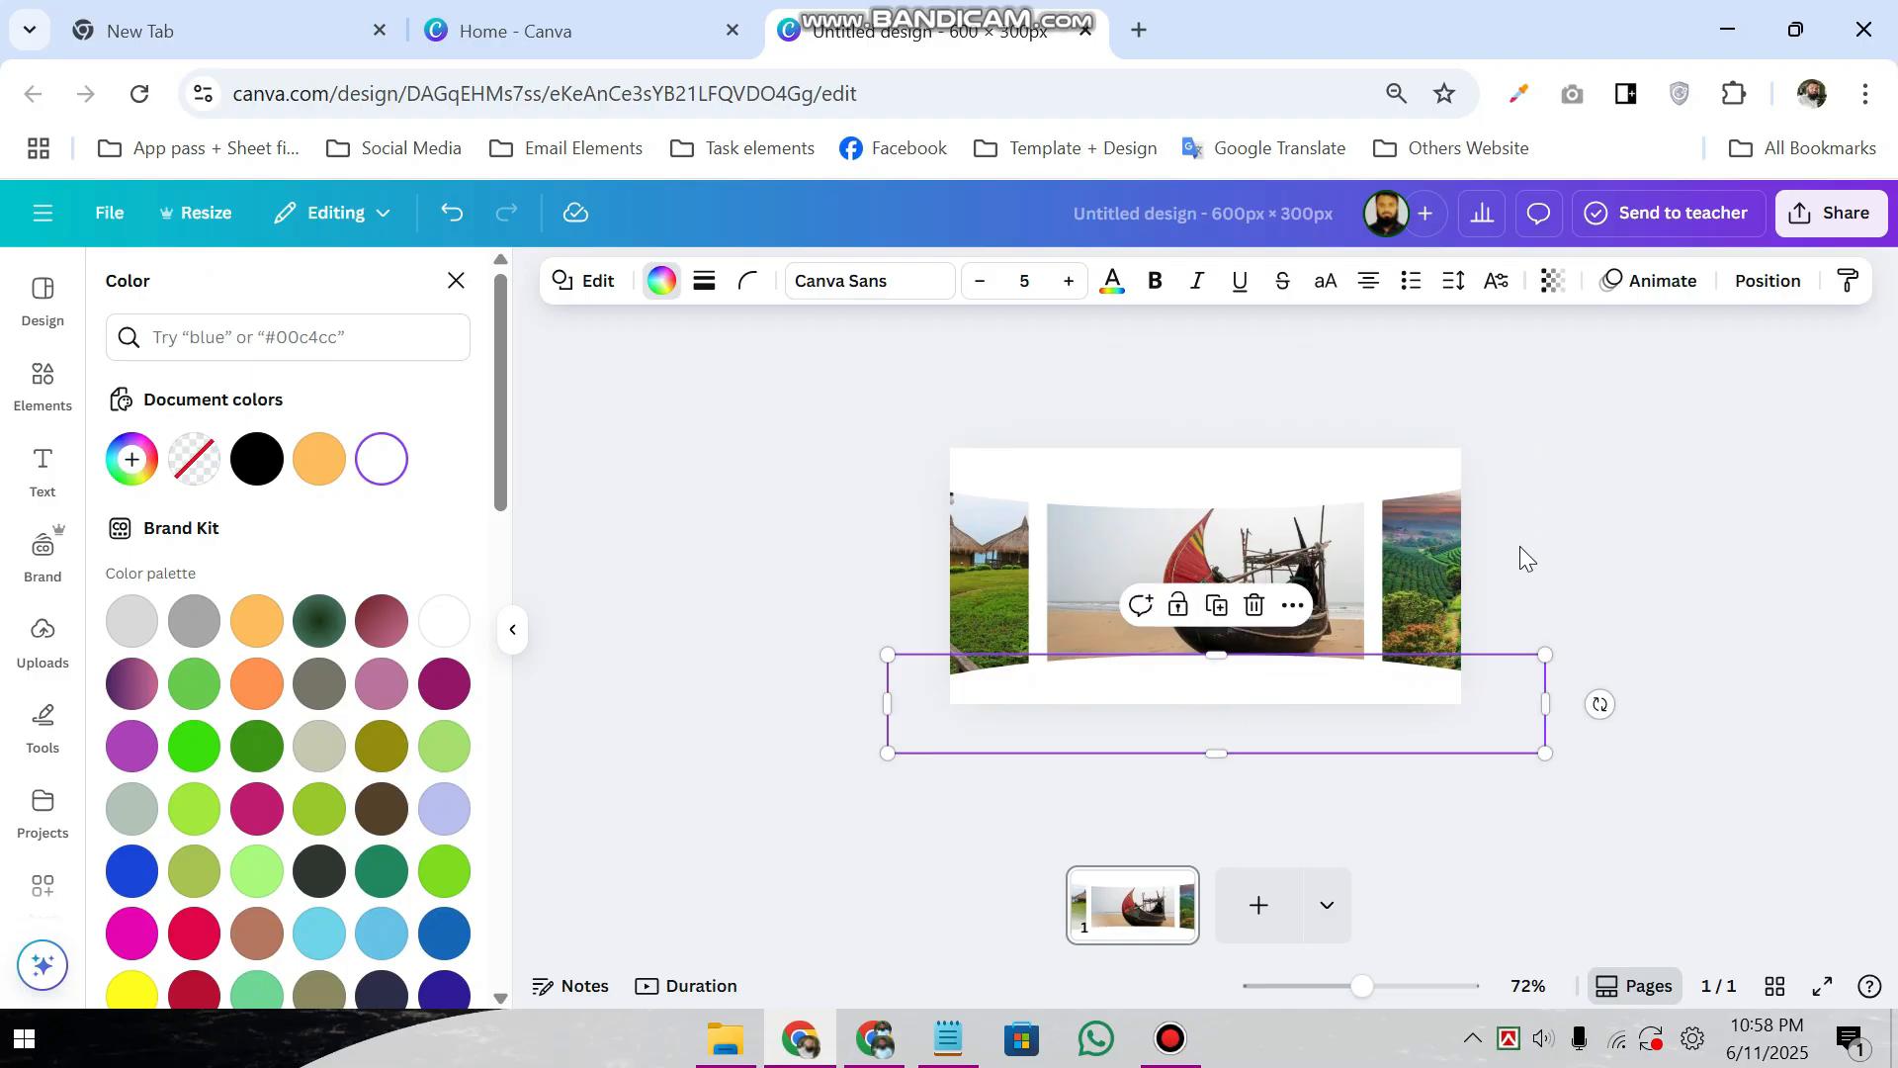
pyautogui.click(1559, 550)
pyautogui.moveTo(1388, 988); pyautogui.dragTo(1405, 986)
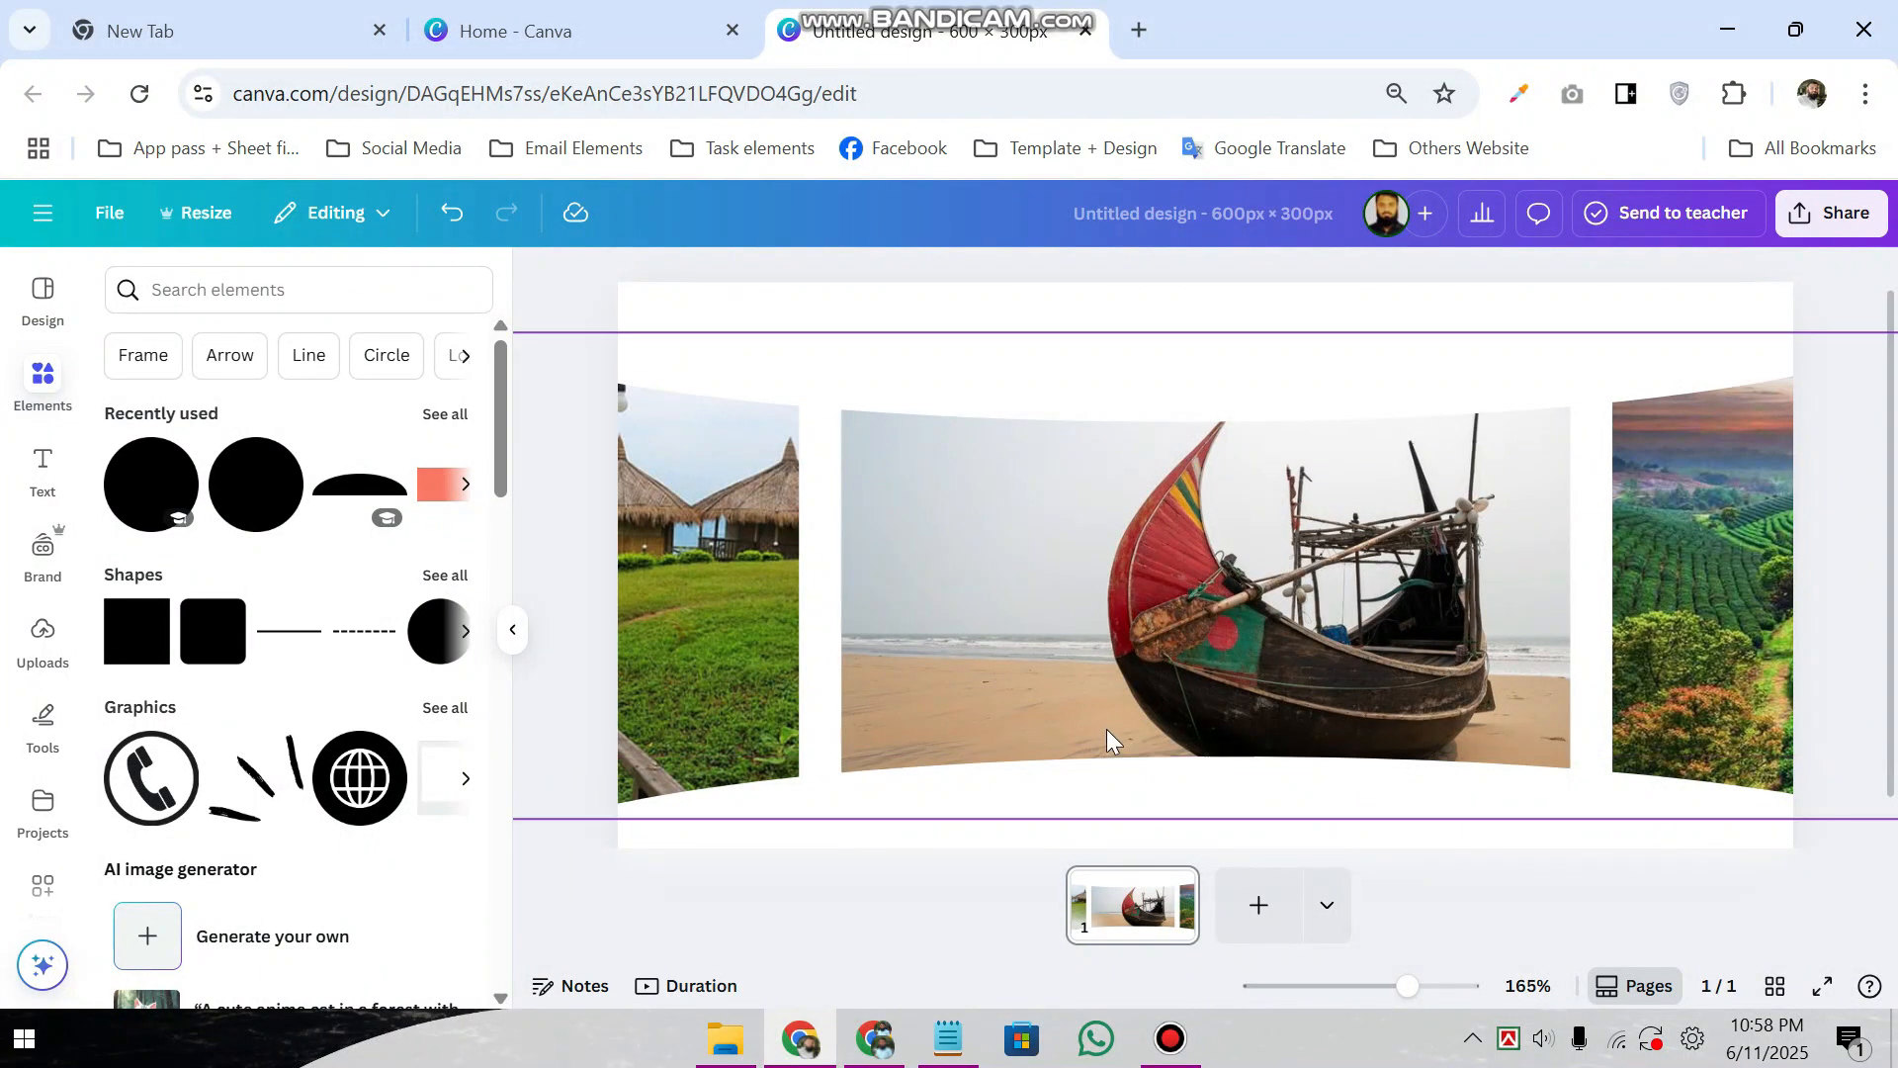
# - Switch to Notepad and copy the title "Cox's Bazar" from the notes
pyautogui.click(946, 1040)
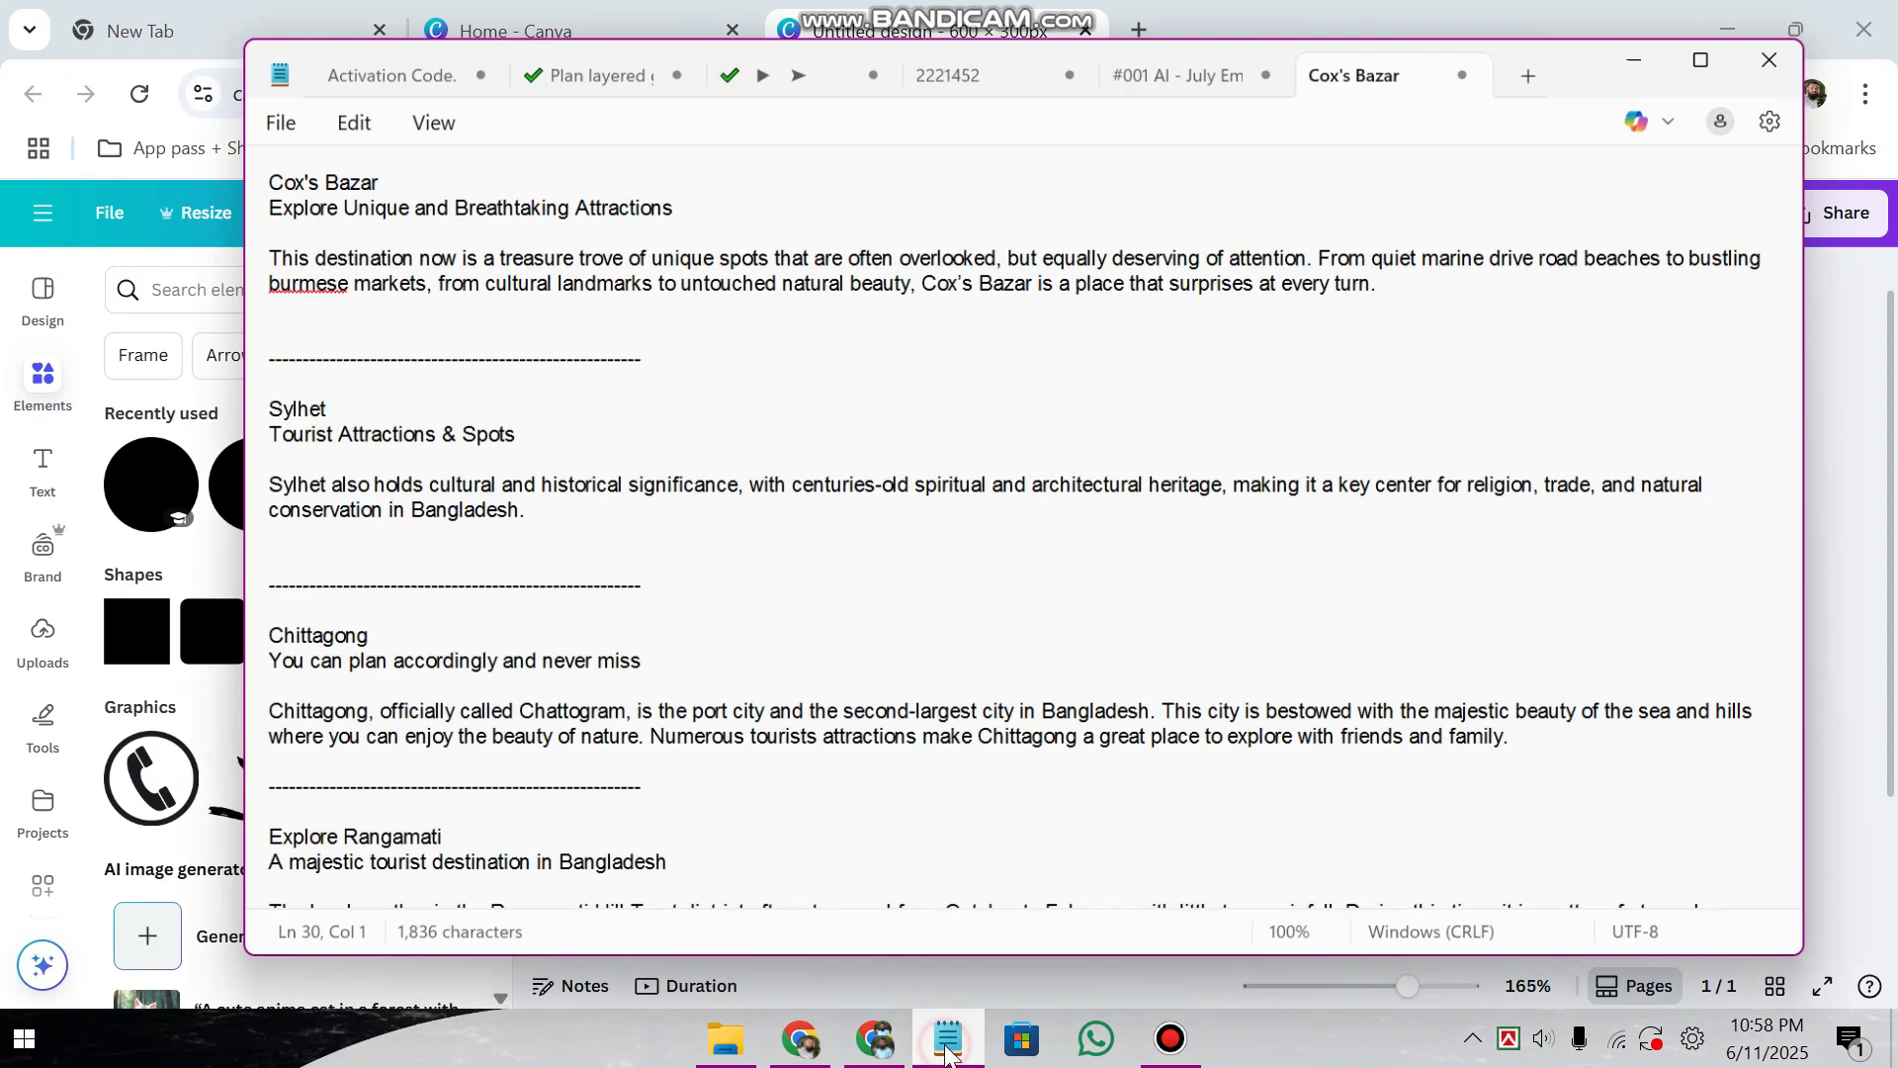
pyautogui.moveTo(406, 154); pyautogui.dragTo(223, 213)
pyautogui.hotkey('ctrl', 'c')
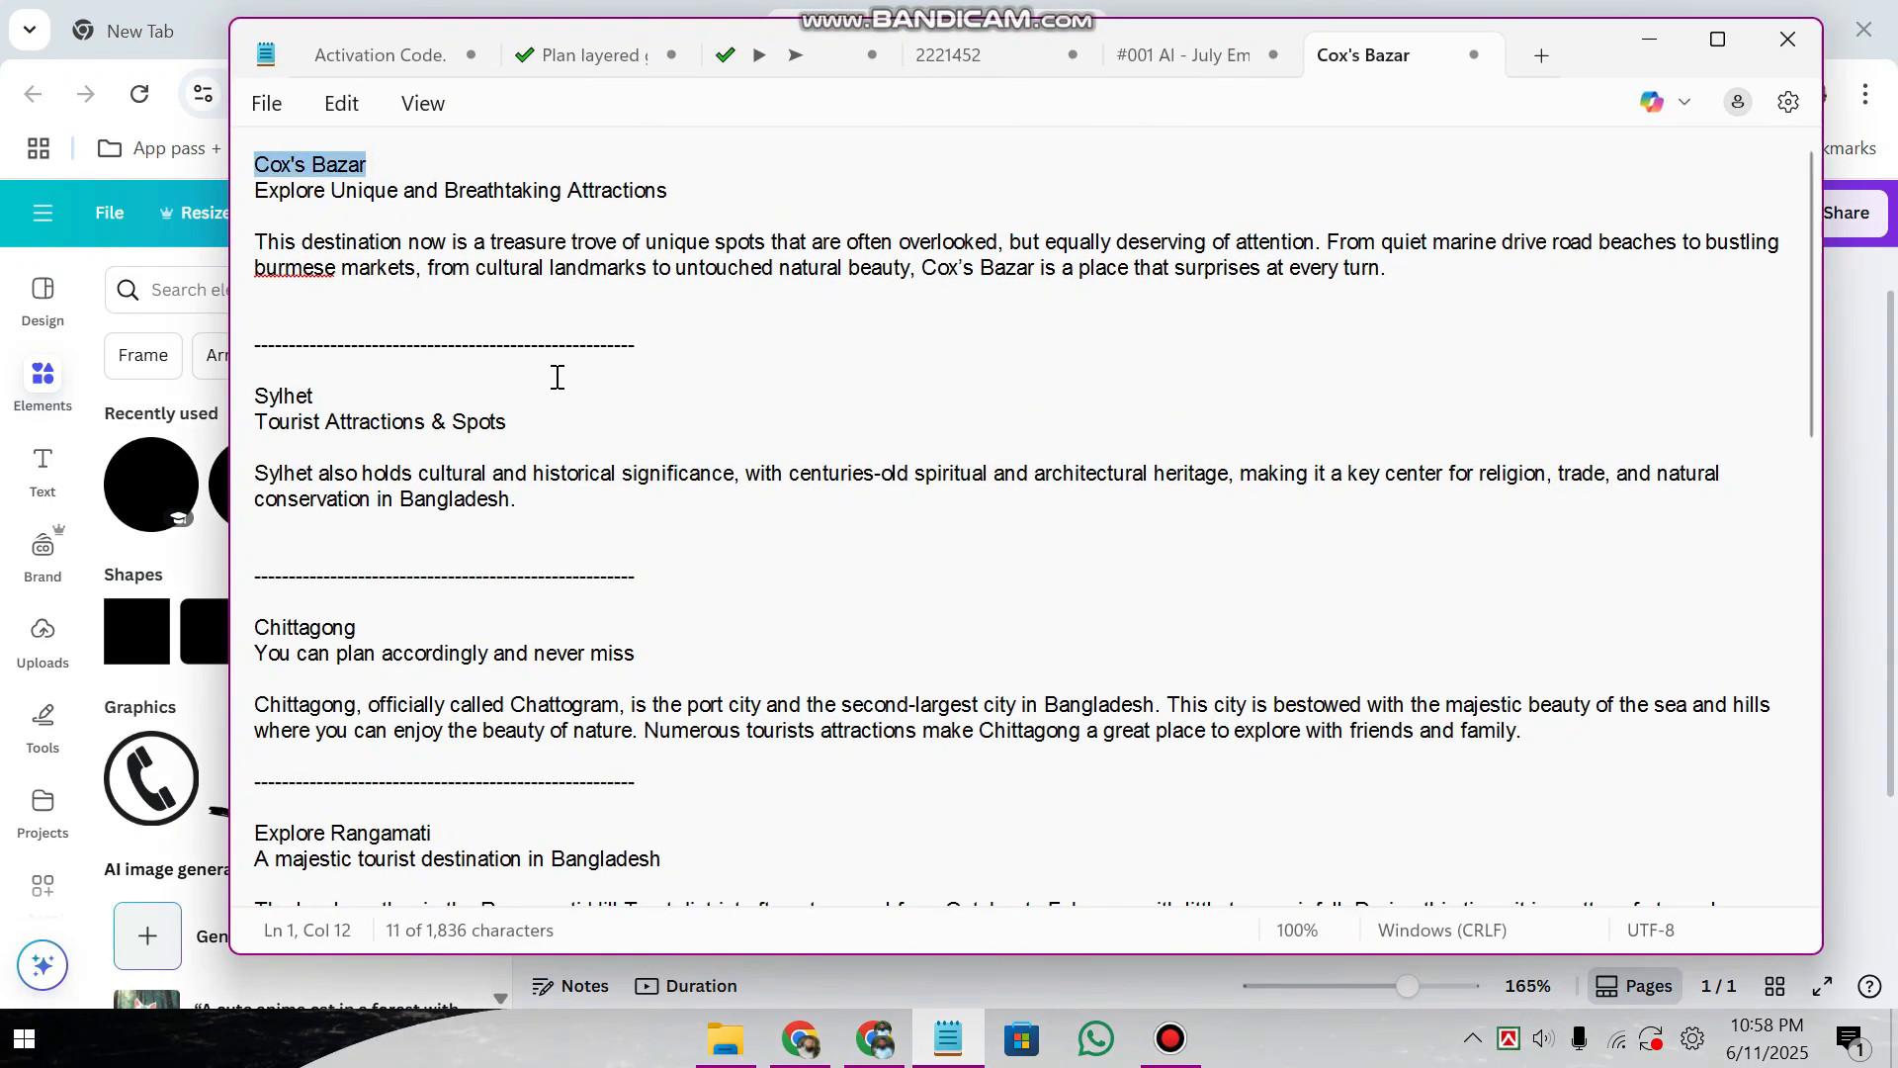
pyautogui.click(1647, 39)
# - Add a heading to the Canva page and replace its placeholder with the copied title "Cox's Bazar"
pyautogui.click(43, 726)
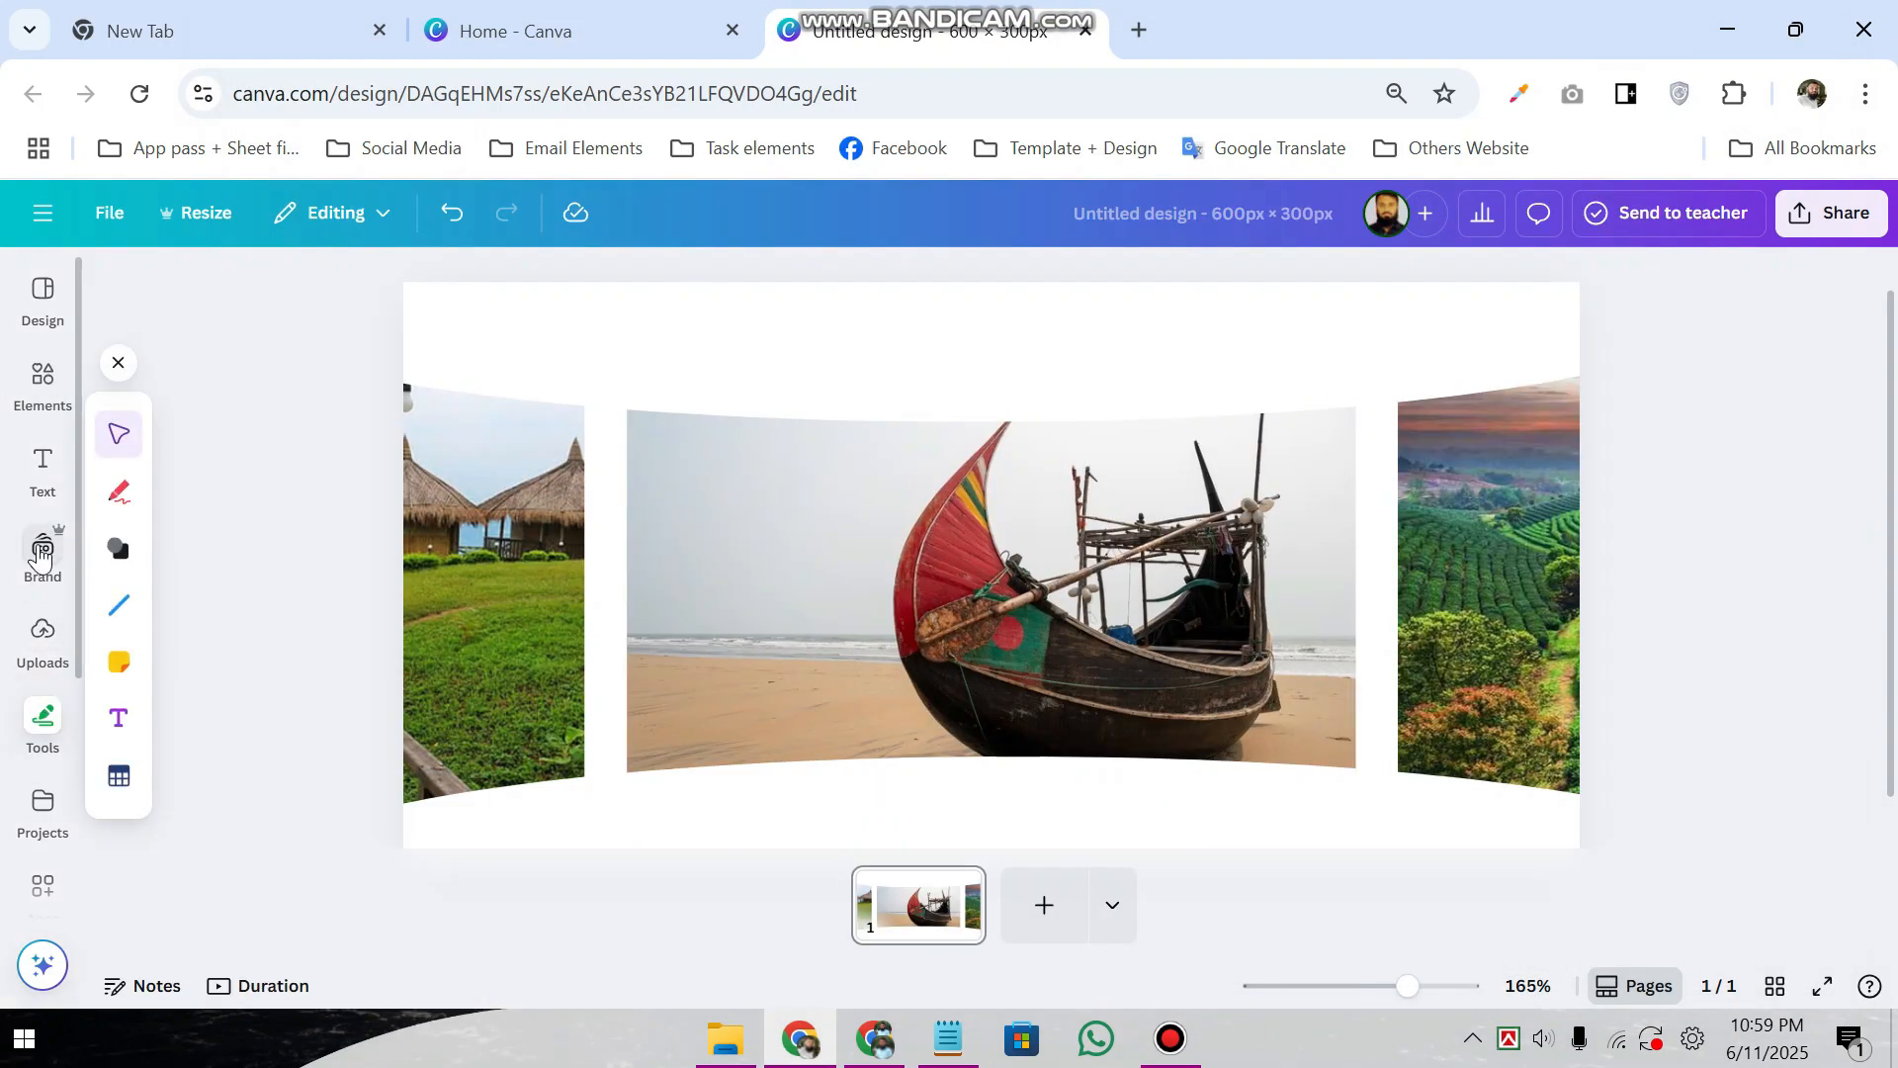
pyautogui.click(42, 470)
pyautogui.click(415, 549)
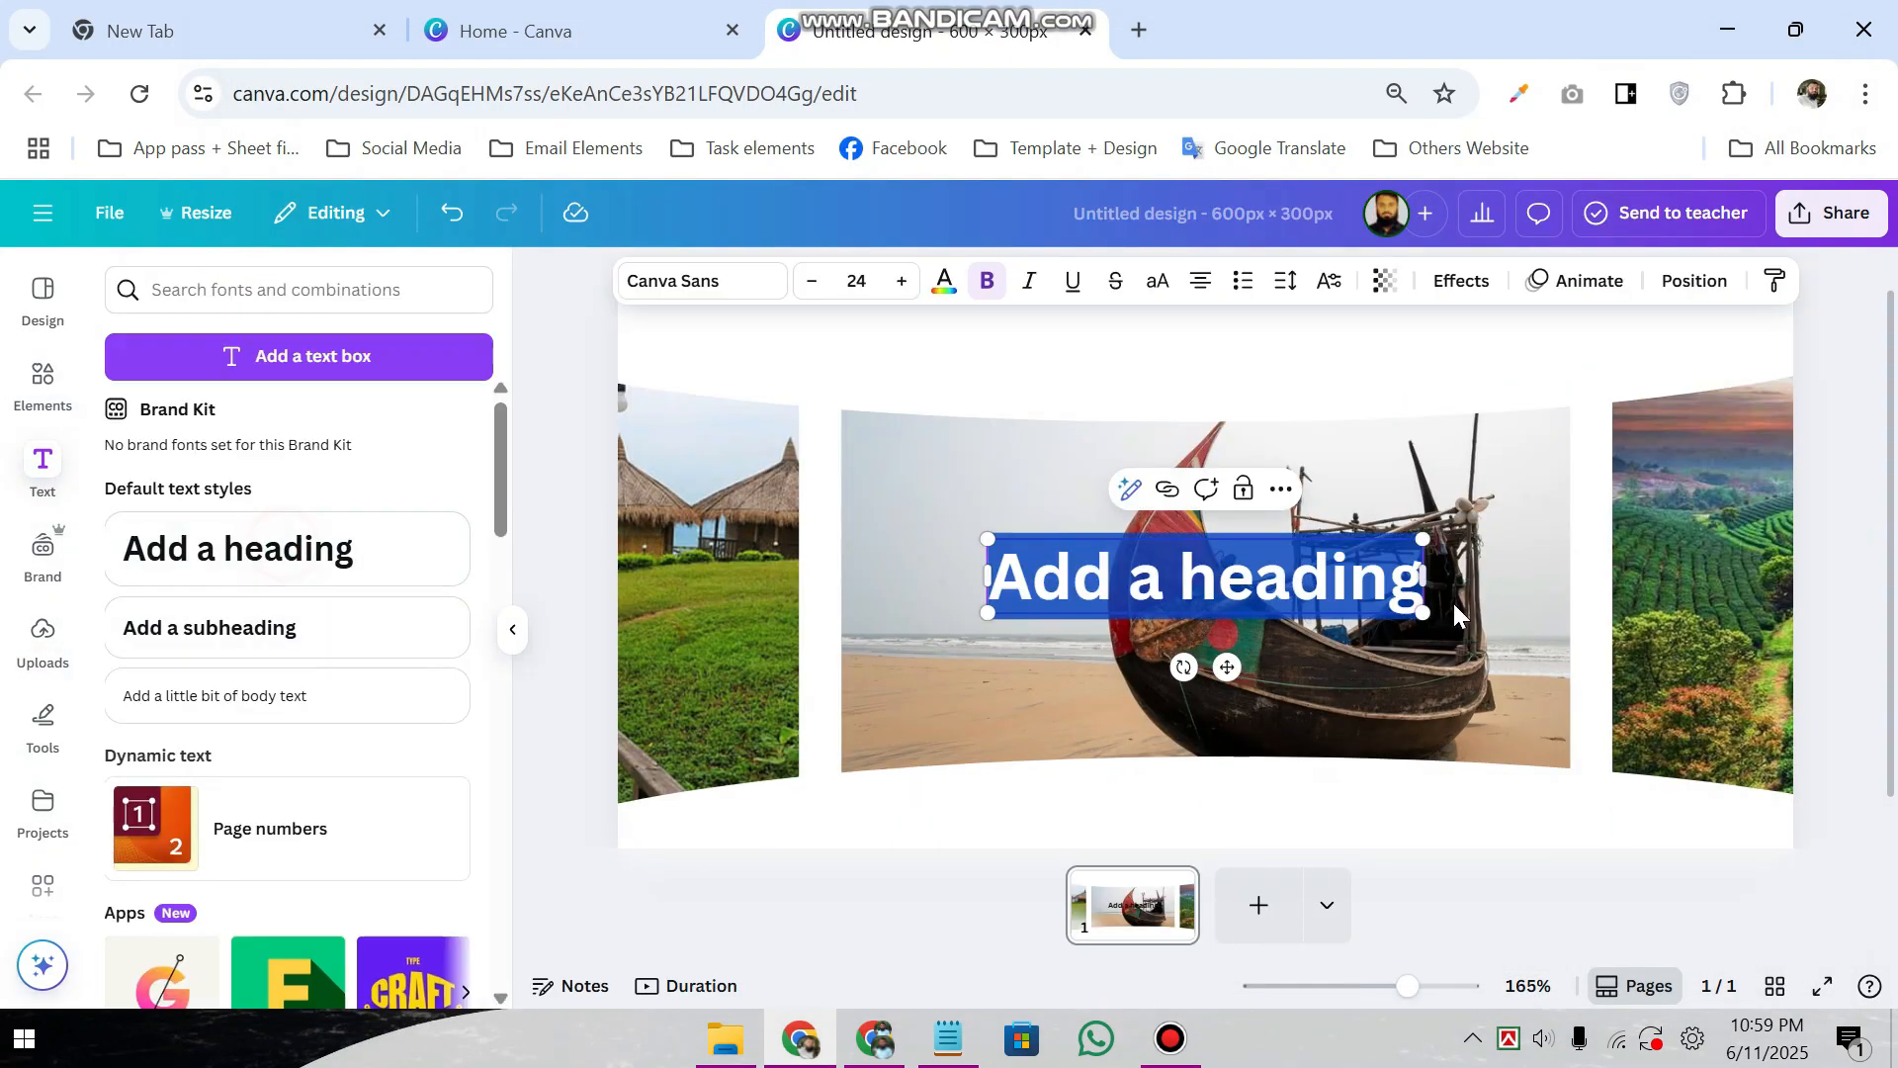
pyautogui.hotkey('ctrl', 'v')
pyautogui.click(1331, 617)
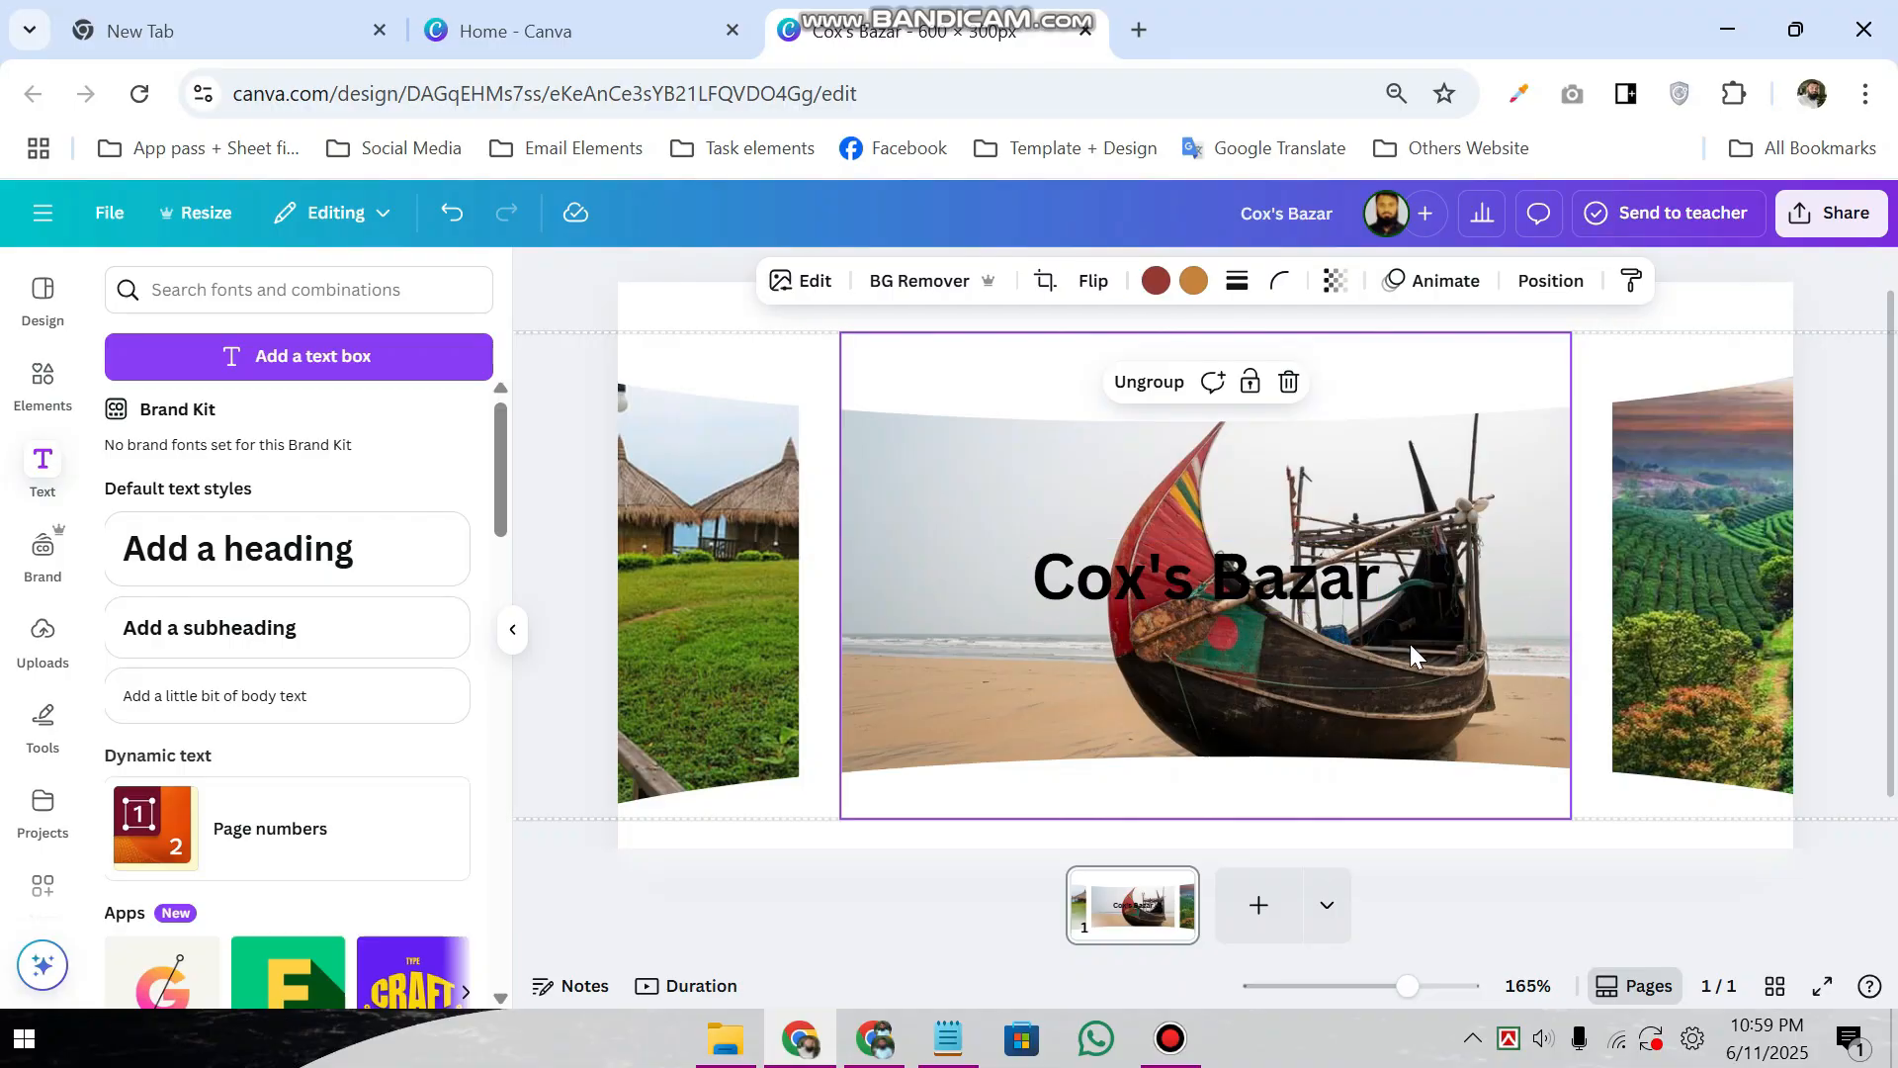
# - Move the heading into the white area above the boat photo, shrink it to size 20.6 and centre it horizontally
pyautogui.moveTo(1404, 986); pyautogui.dragTo(1388, 985)
pyautogui.click(1187, 551)
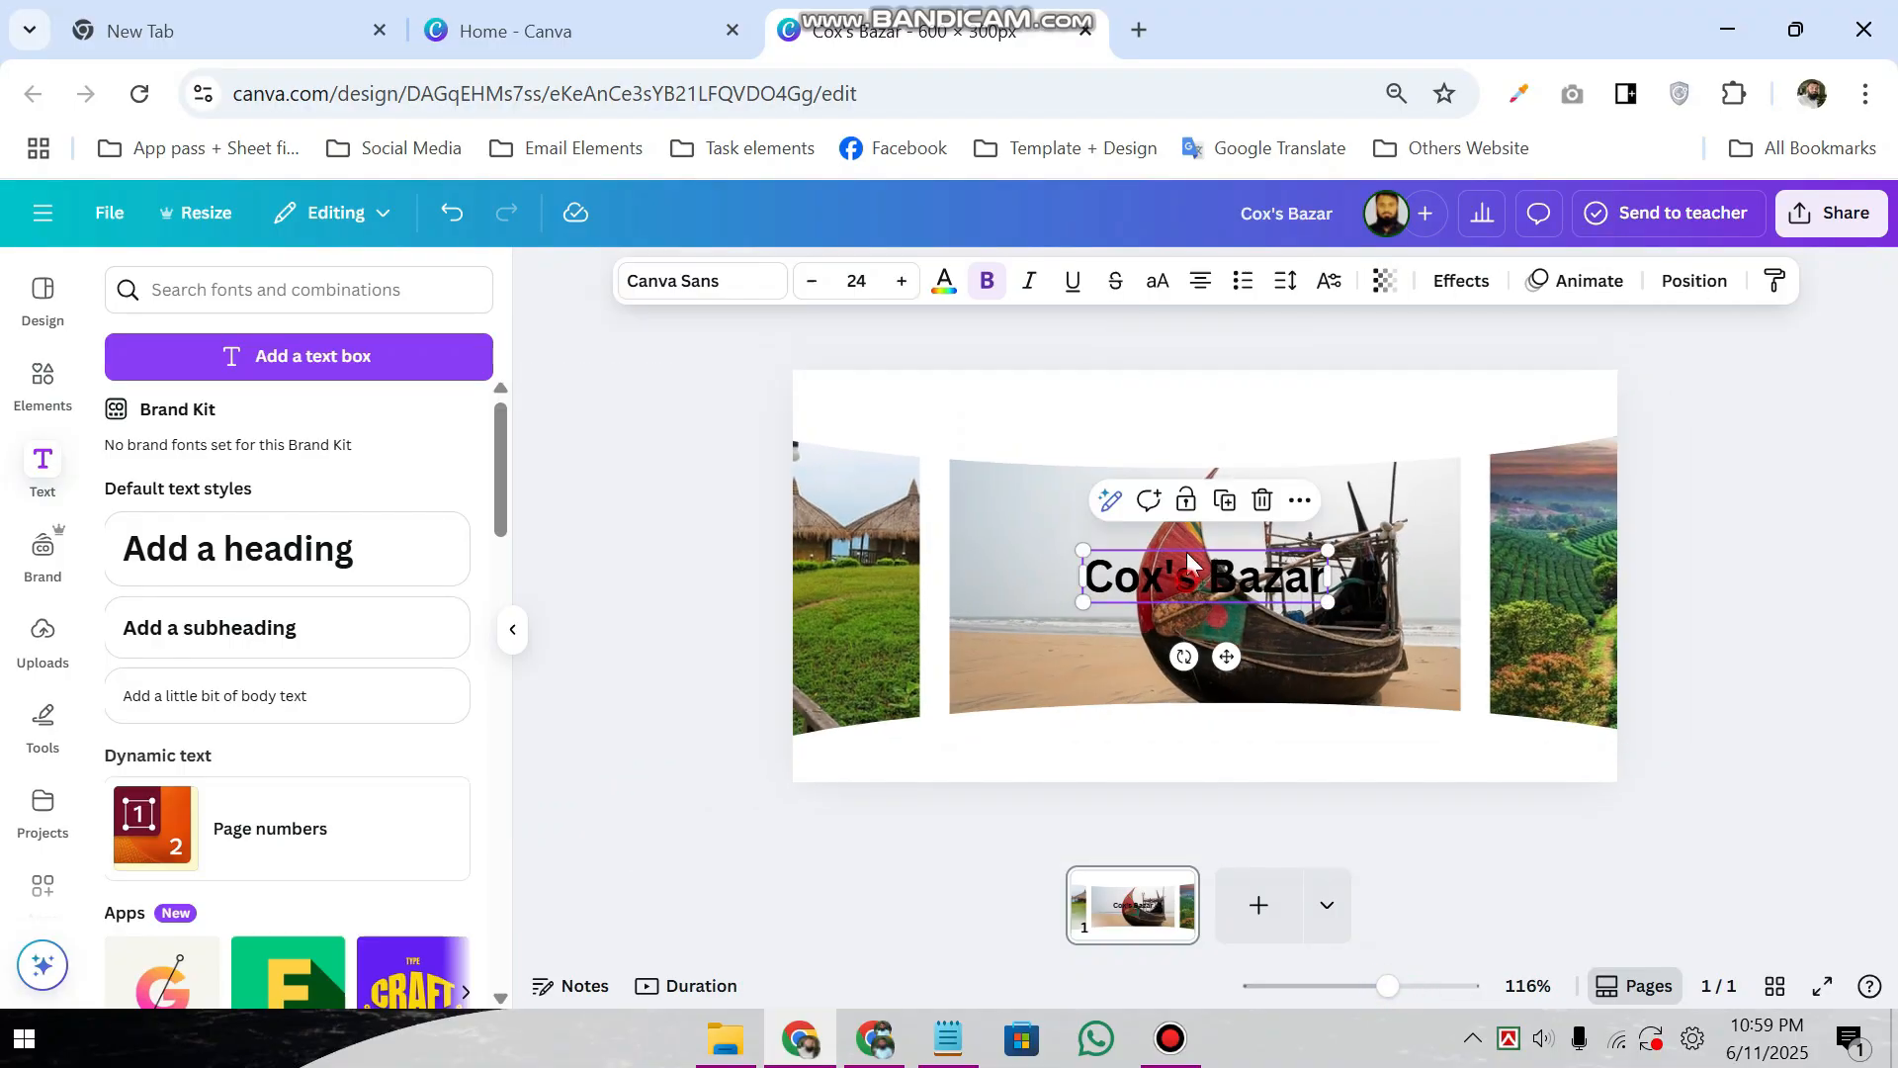
pyautogui.moveTo(1186, 552); pyautogui.dragTo(1187, 391)
pyautogui.moveTo(1328, 437); pyautogui.dragTo(1289, 457)
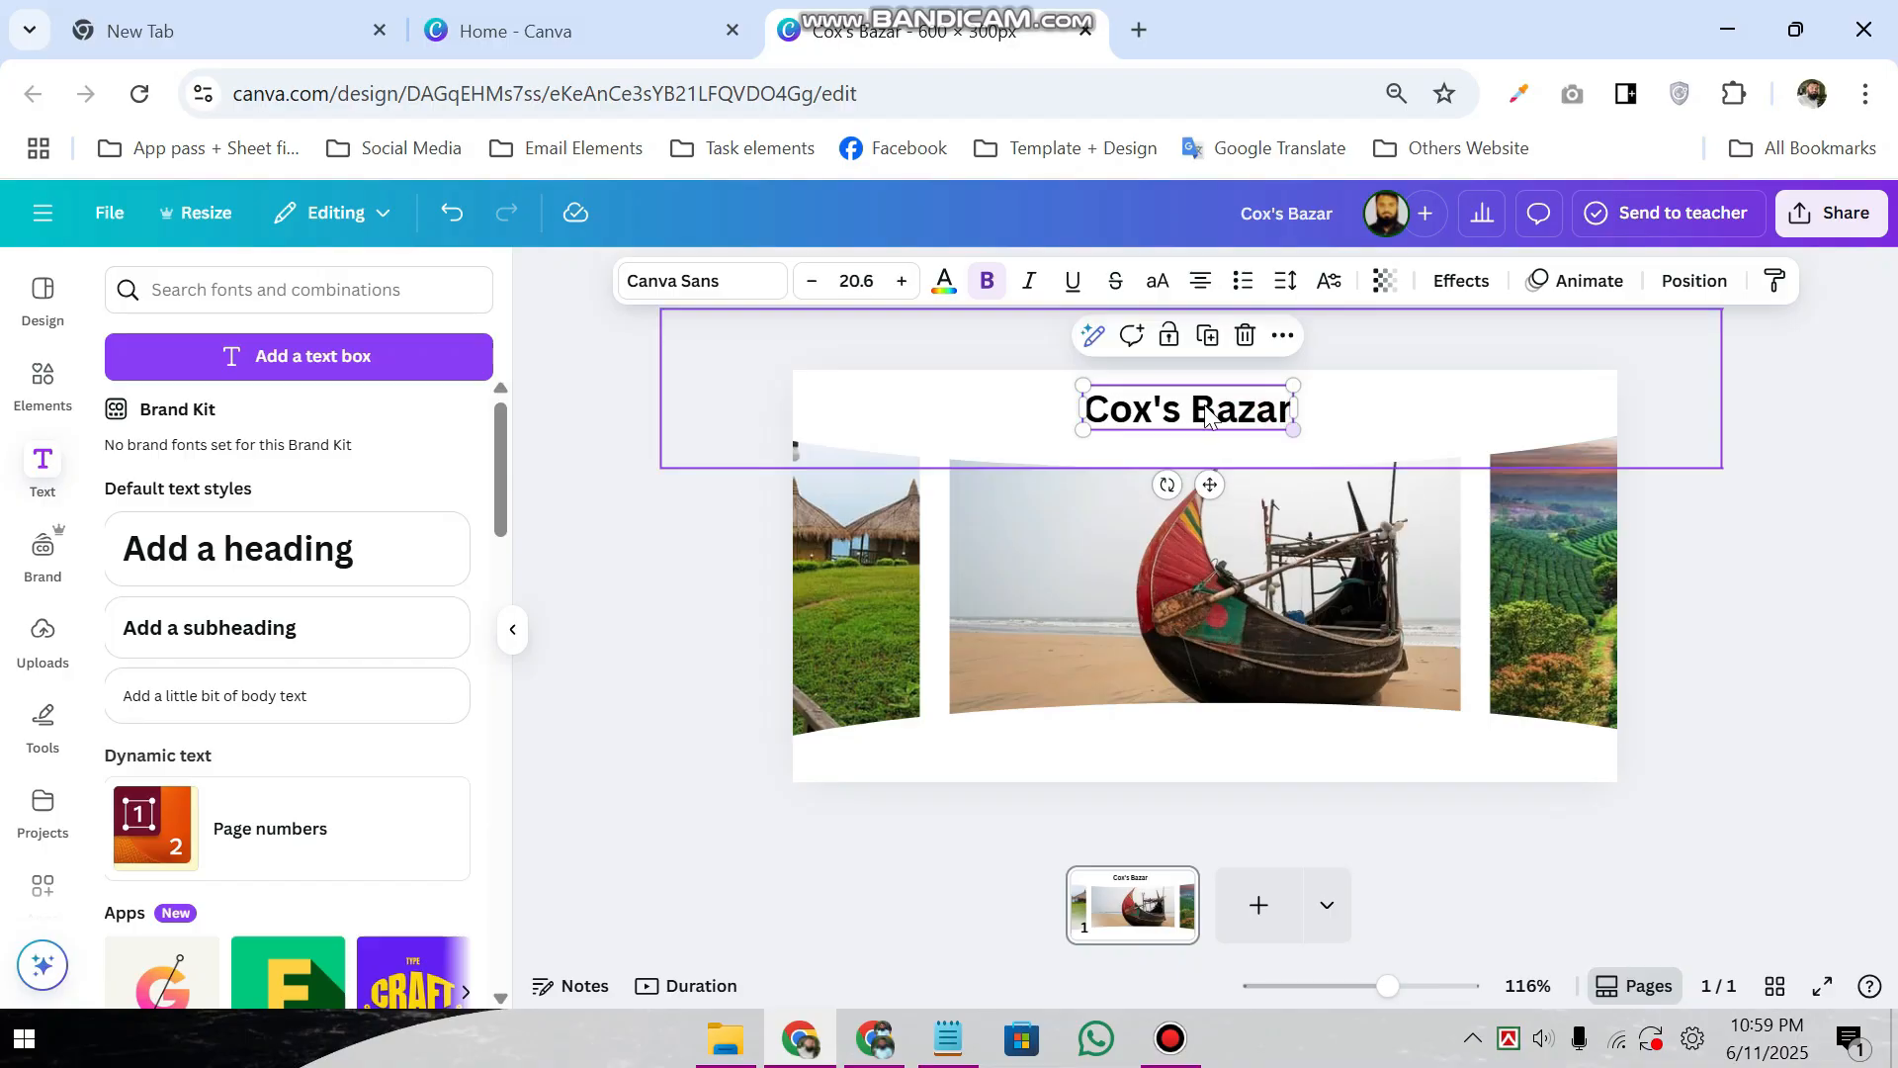
pyautogui.moveTo(1207, 409)
pyautogui.mouseDown()
pyautogui.moveTo(1199, 426)
pyautogui.moveTo(1223, 418)
pyautogui.mouseUp()
# - Format the heading in Poppins, all uppercase, with a dark magenta text colour
pyautogui.click(653, 281)
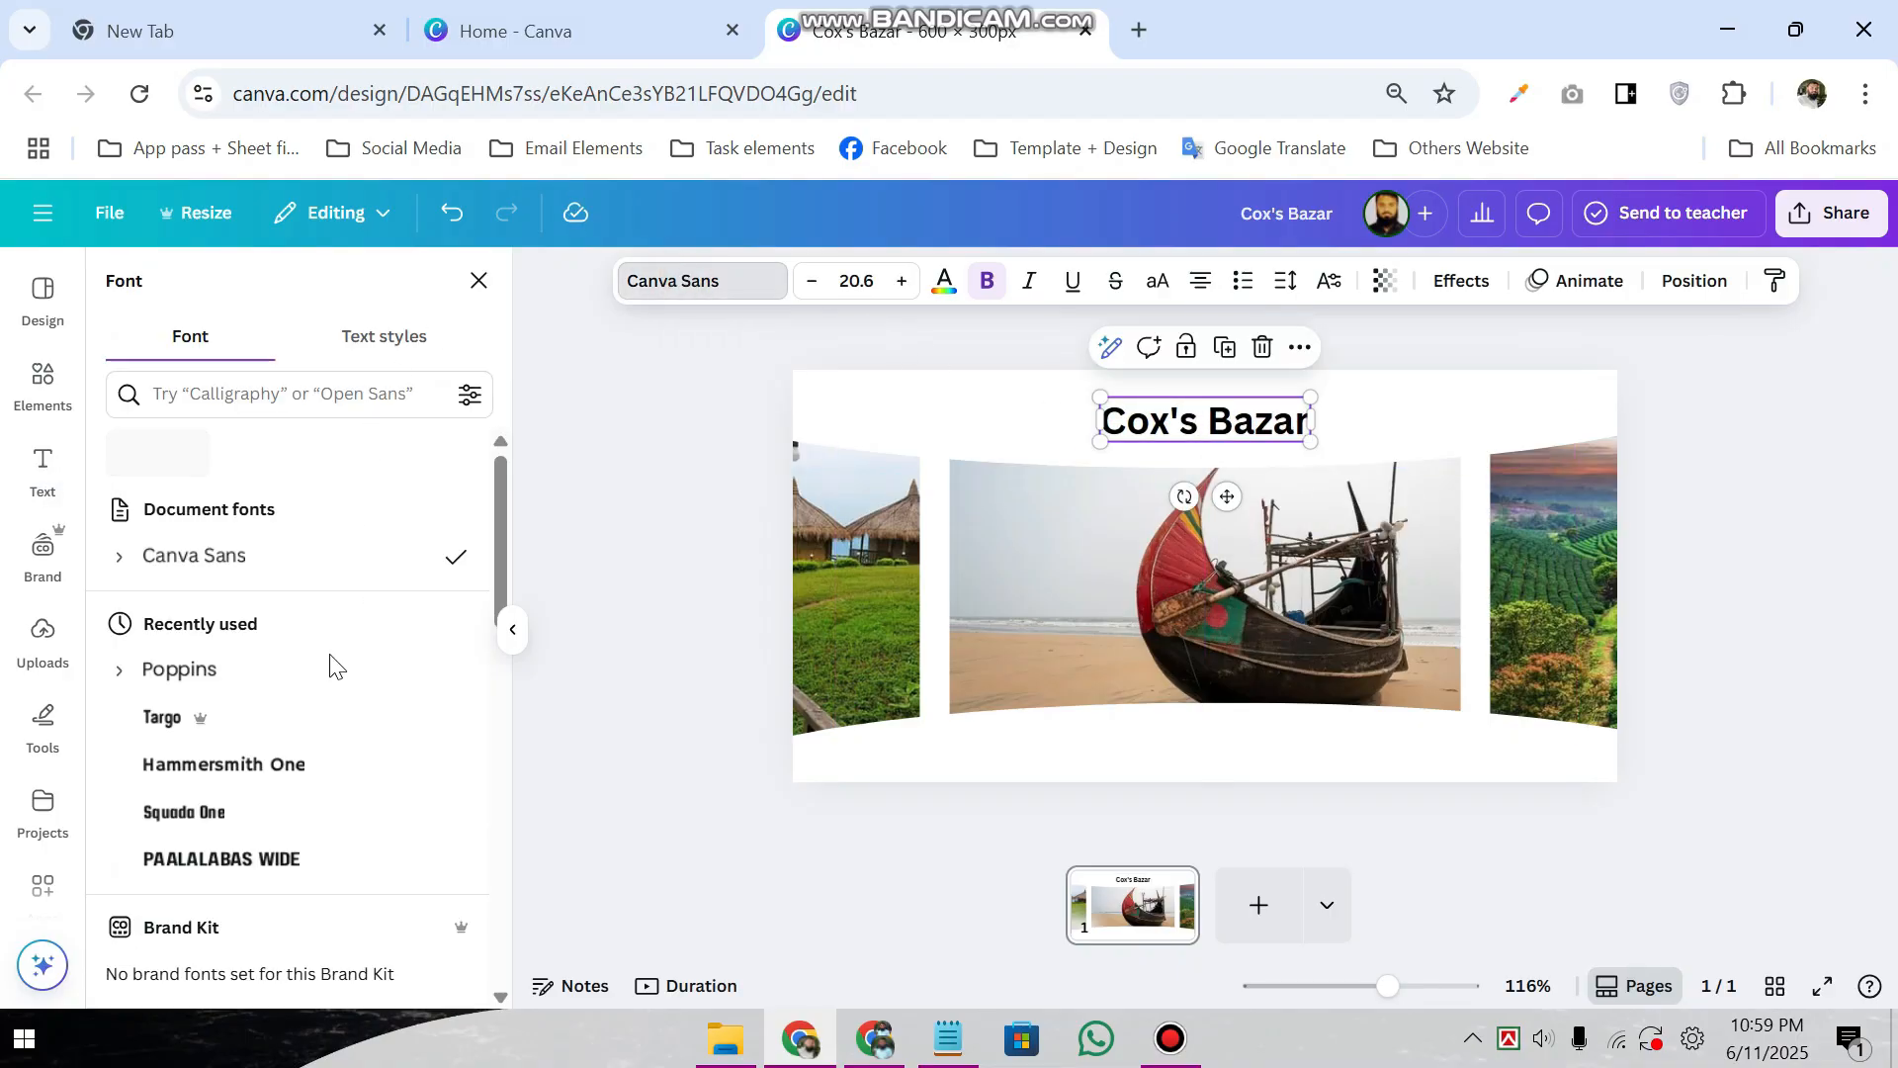
pyautogui.click(265, 692)
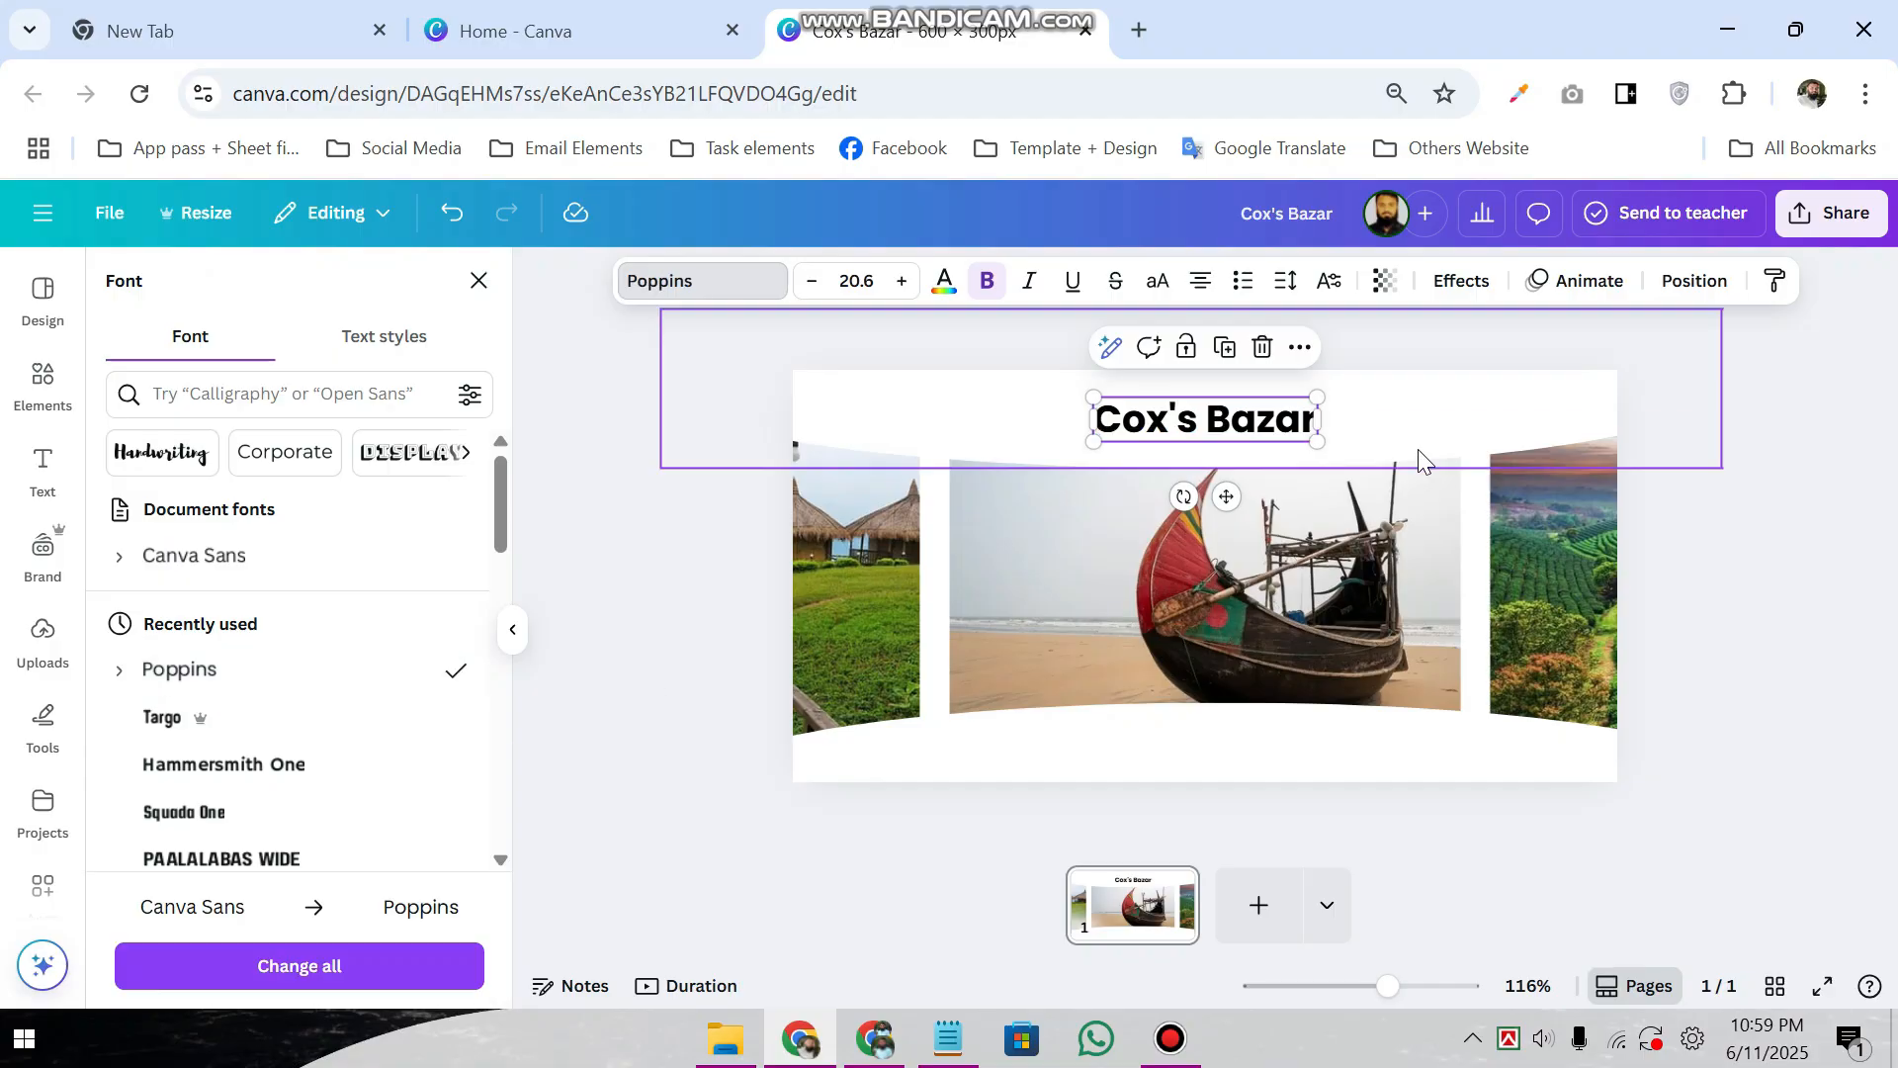
pyautogui.click(1157, 284)
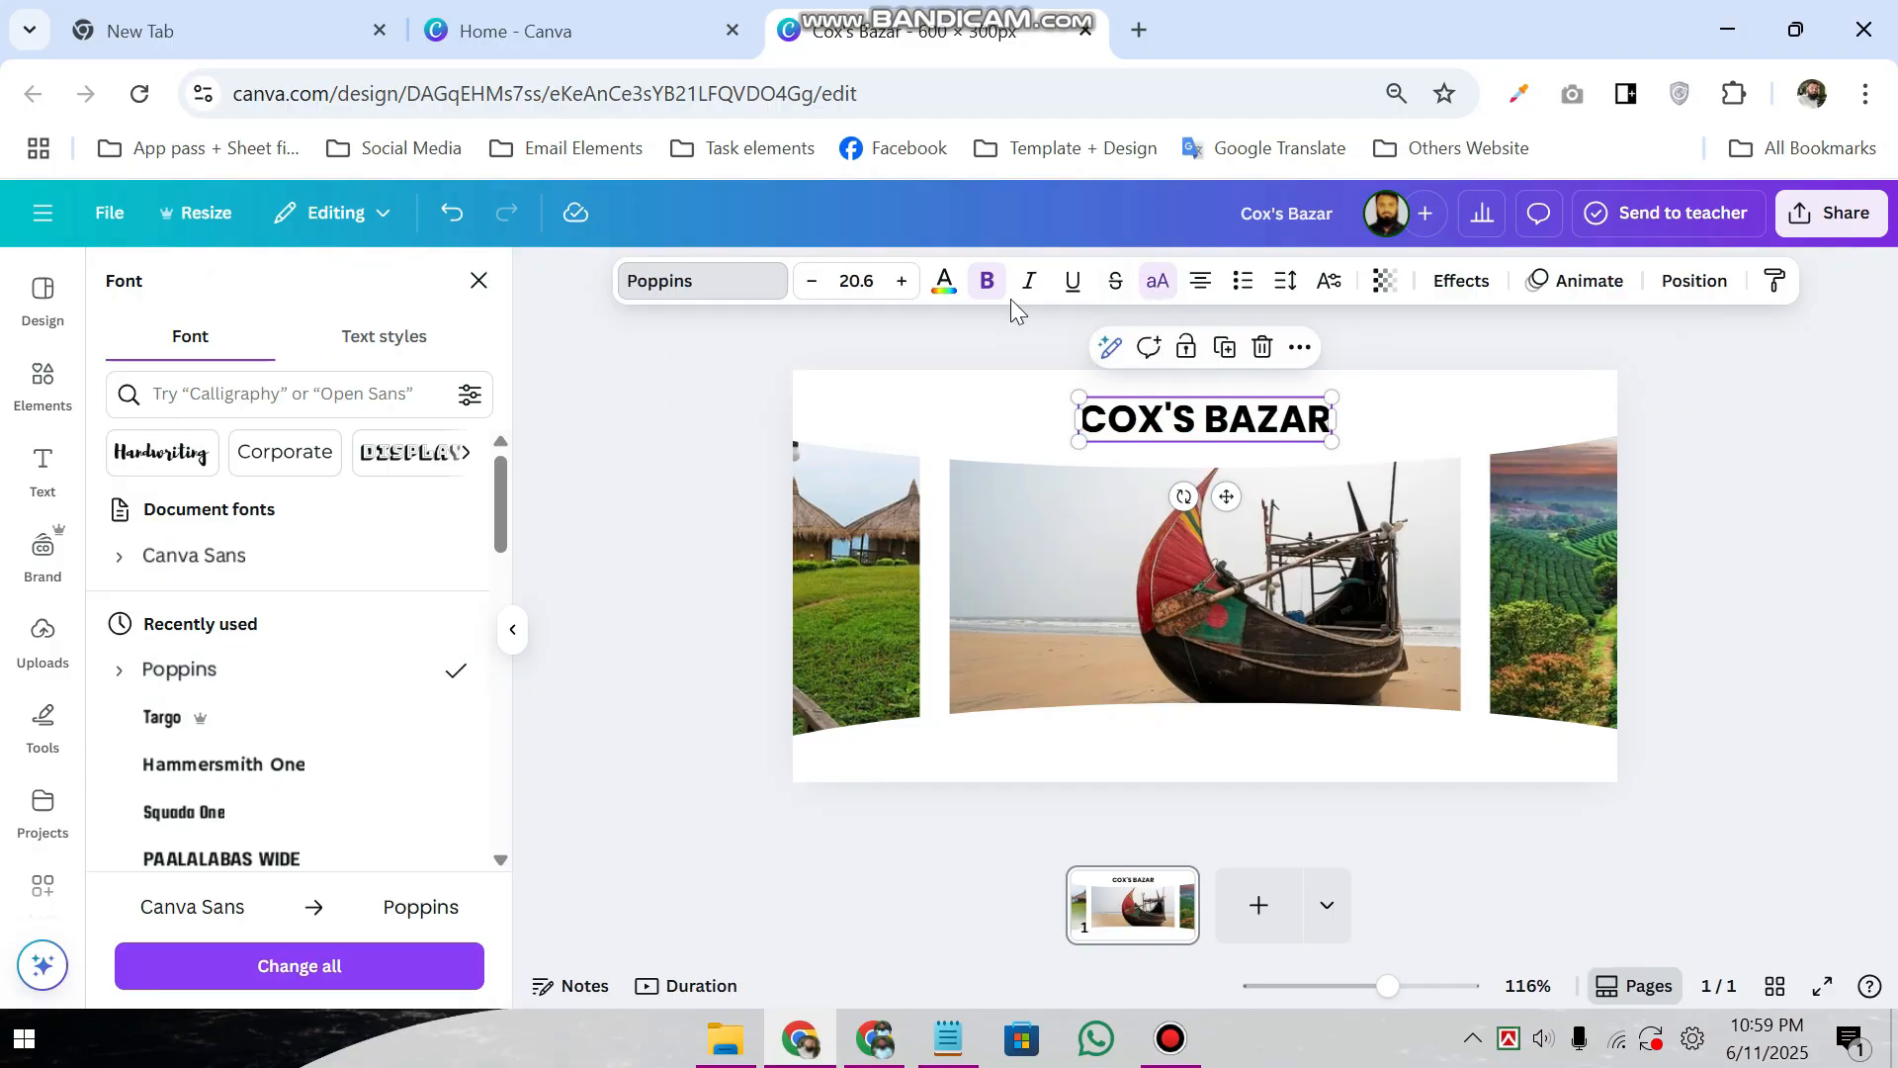
pyautogui.click(945, 284)
pyautogui.click(257, 683)
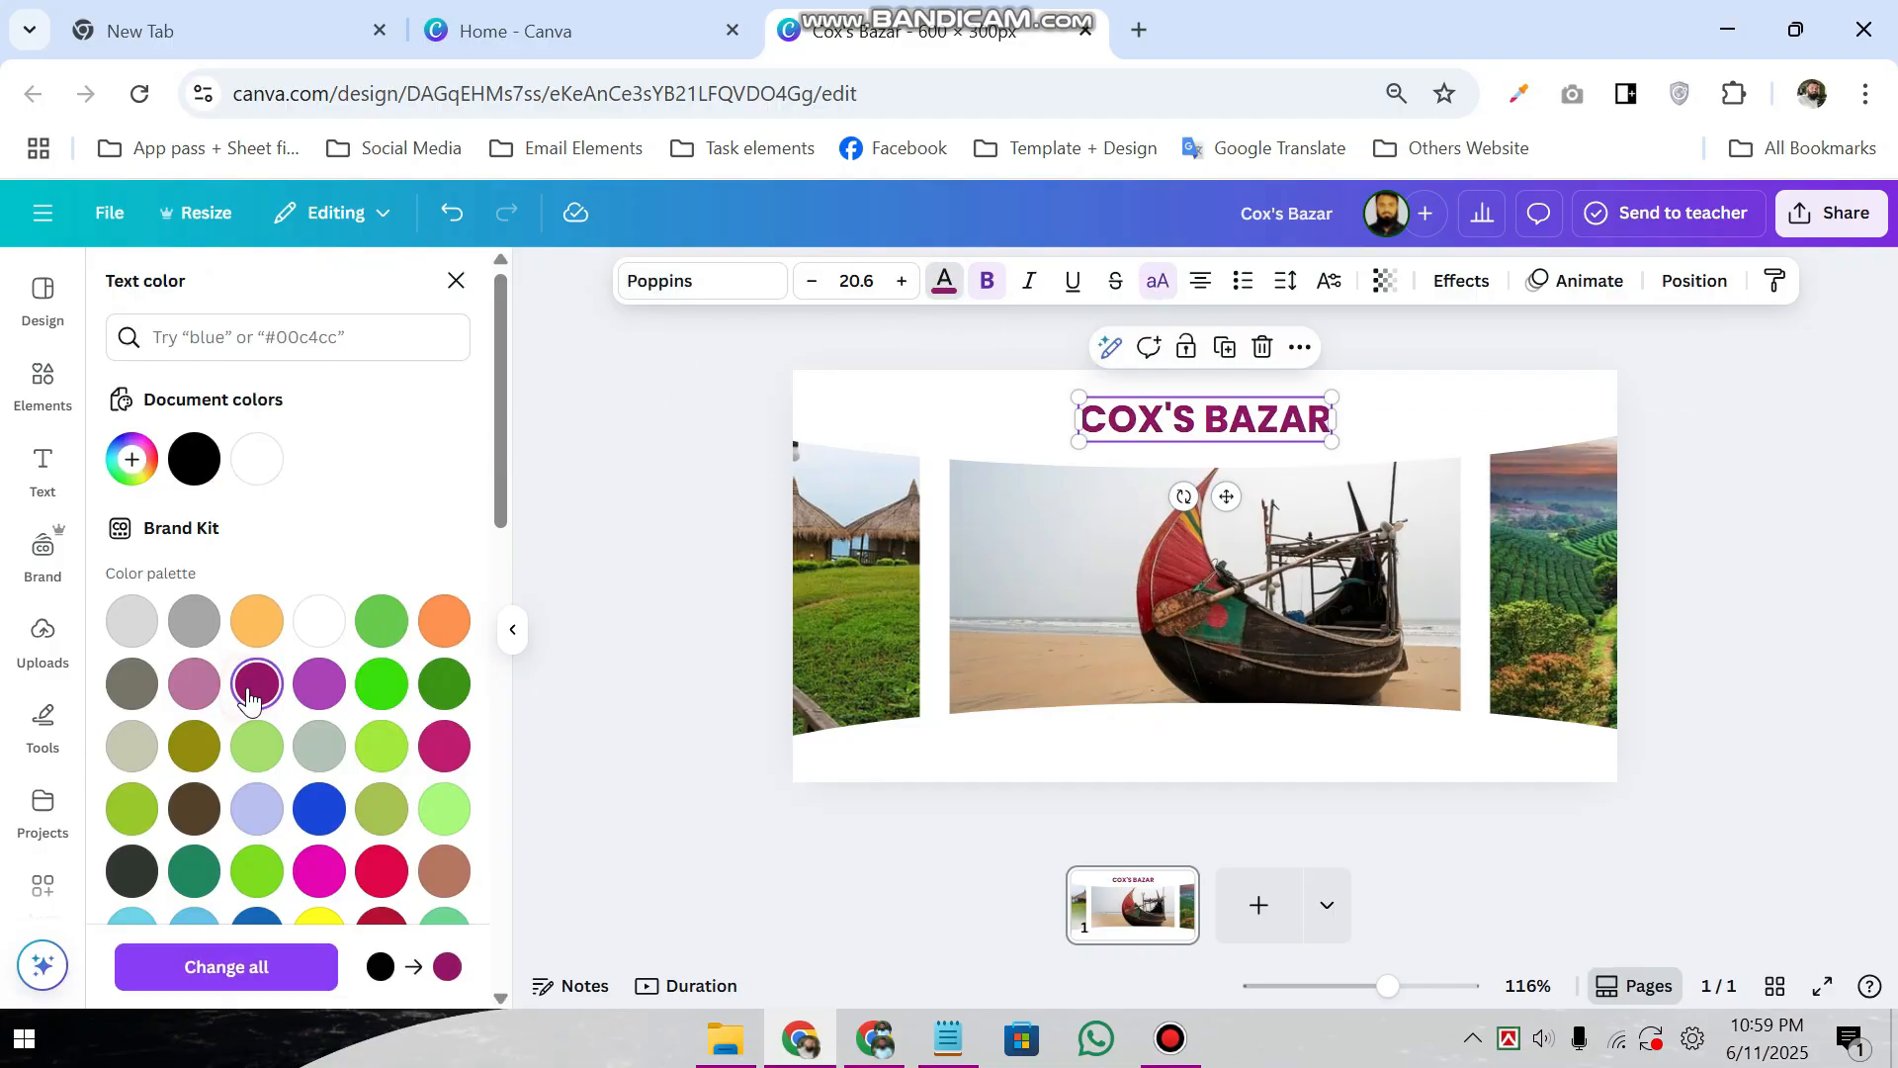
pyautogui.click(1742, 684)
# - Copy the Cox's Bazar description paragraph from Notepad and paste it into a new body text box in the Canva design
pyautogui.click(954, 1040)
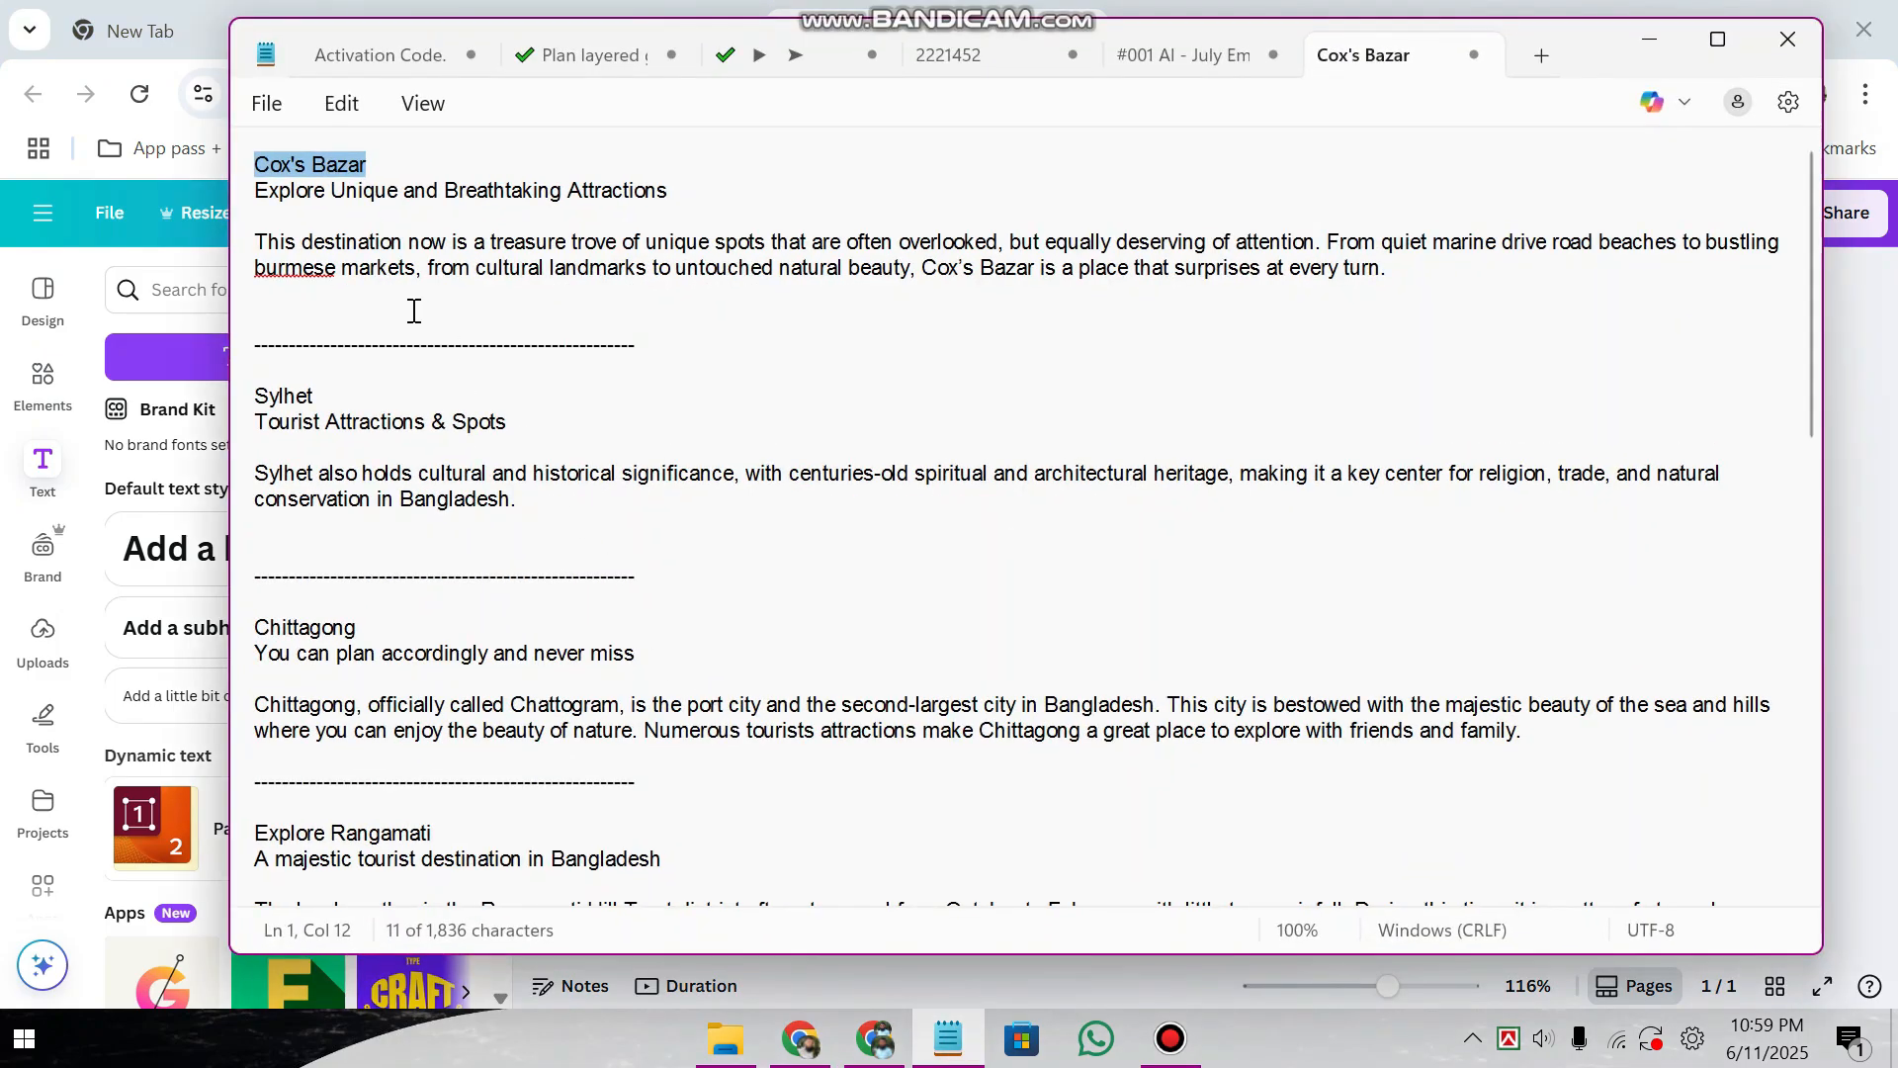
pyautogui.tripleClick(265, 241)
pyautogui.hotkey('ctrl', 'c')
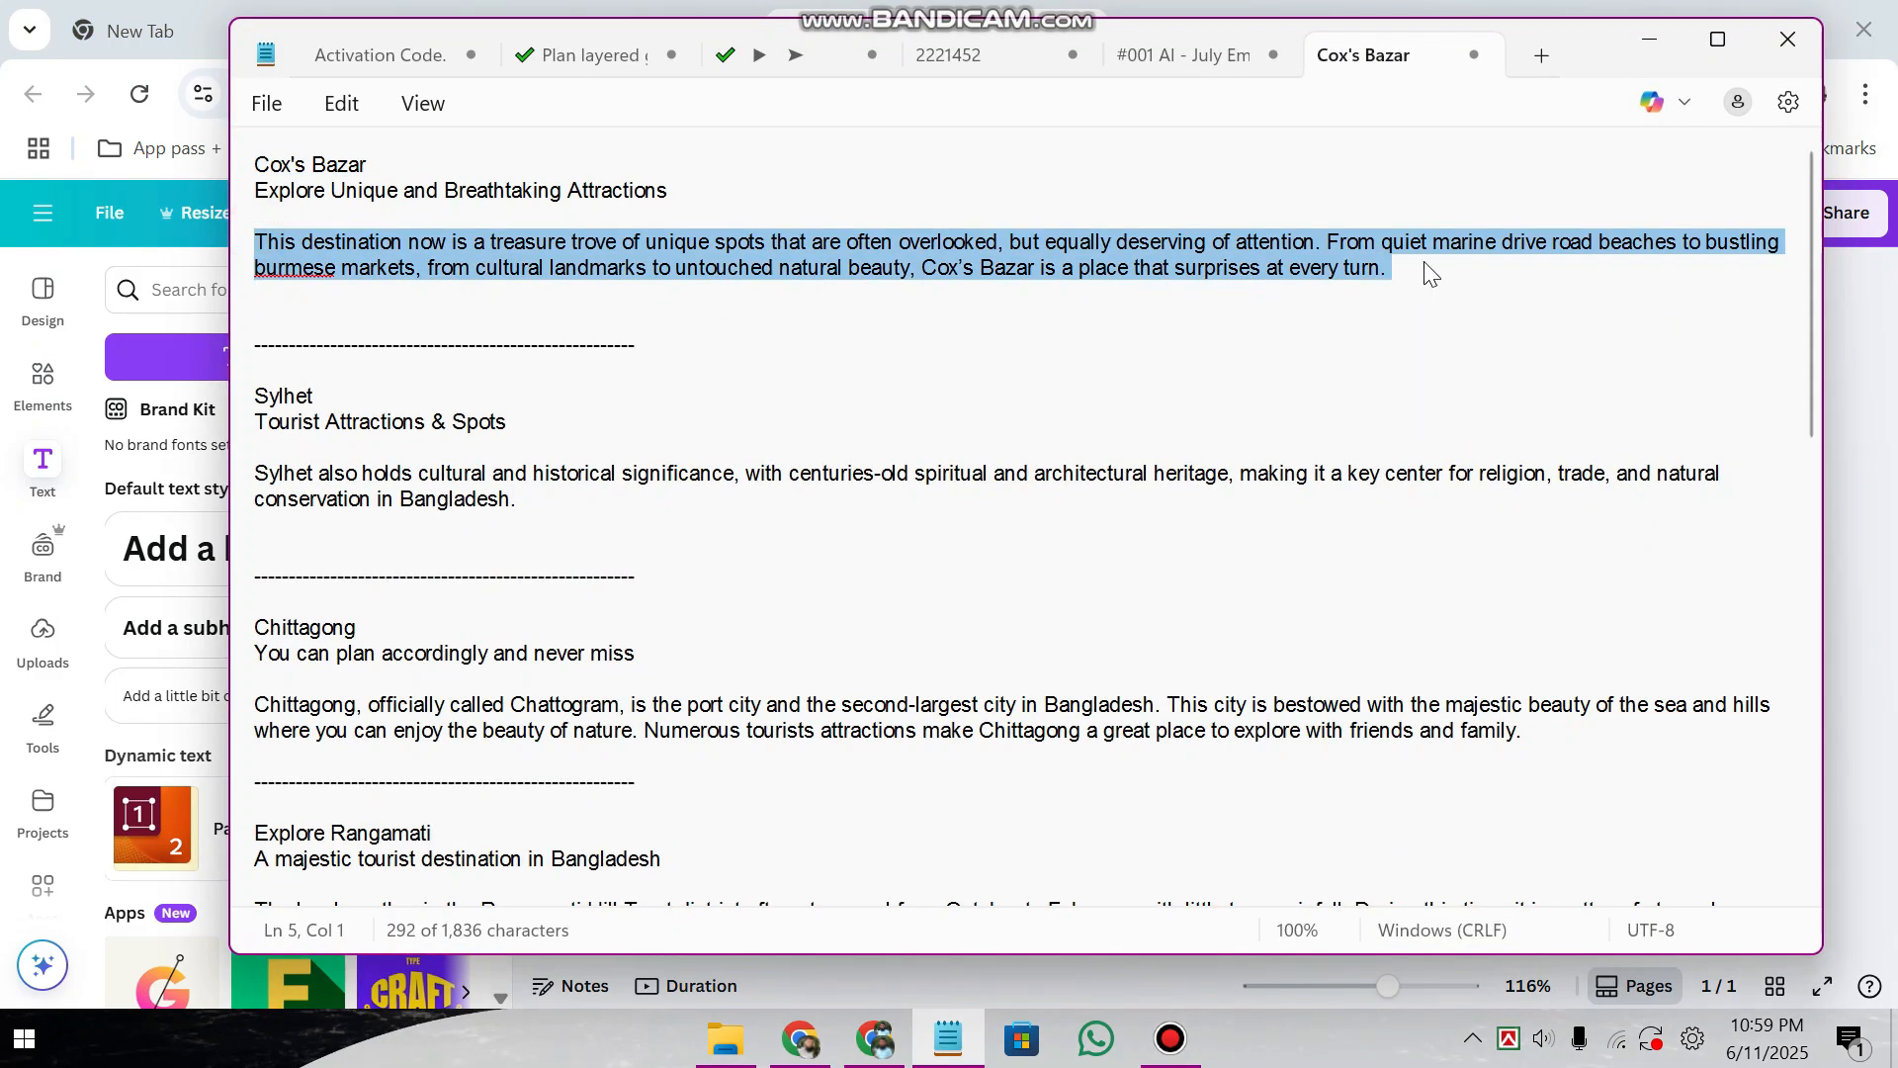
pyautogui.click(1650, 44)
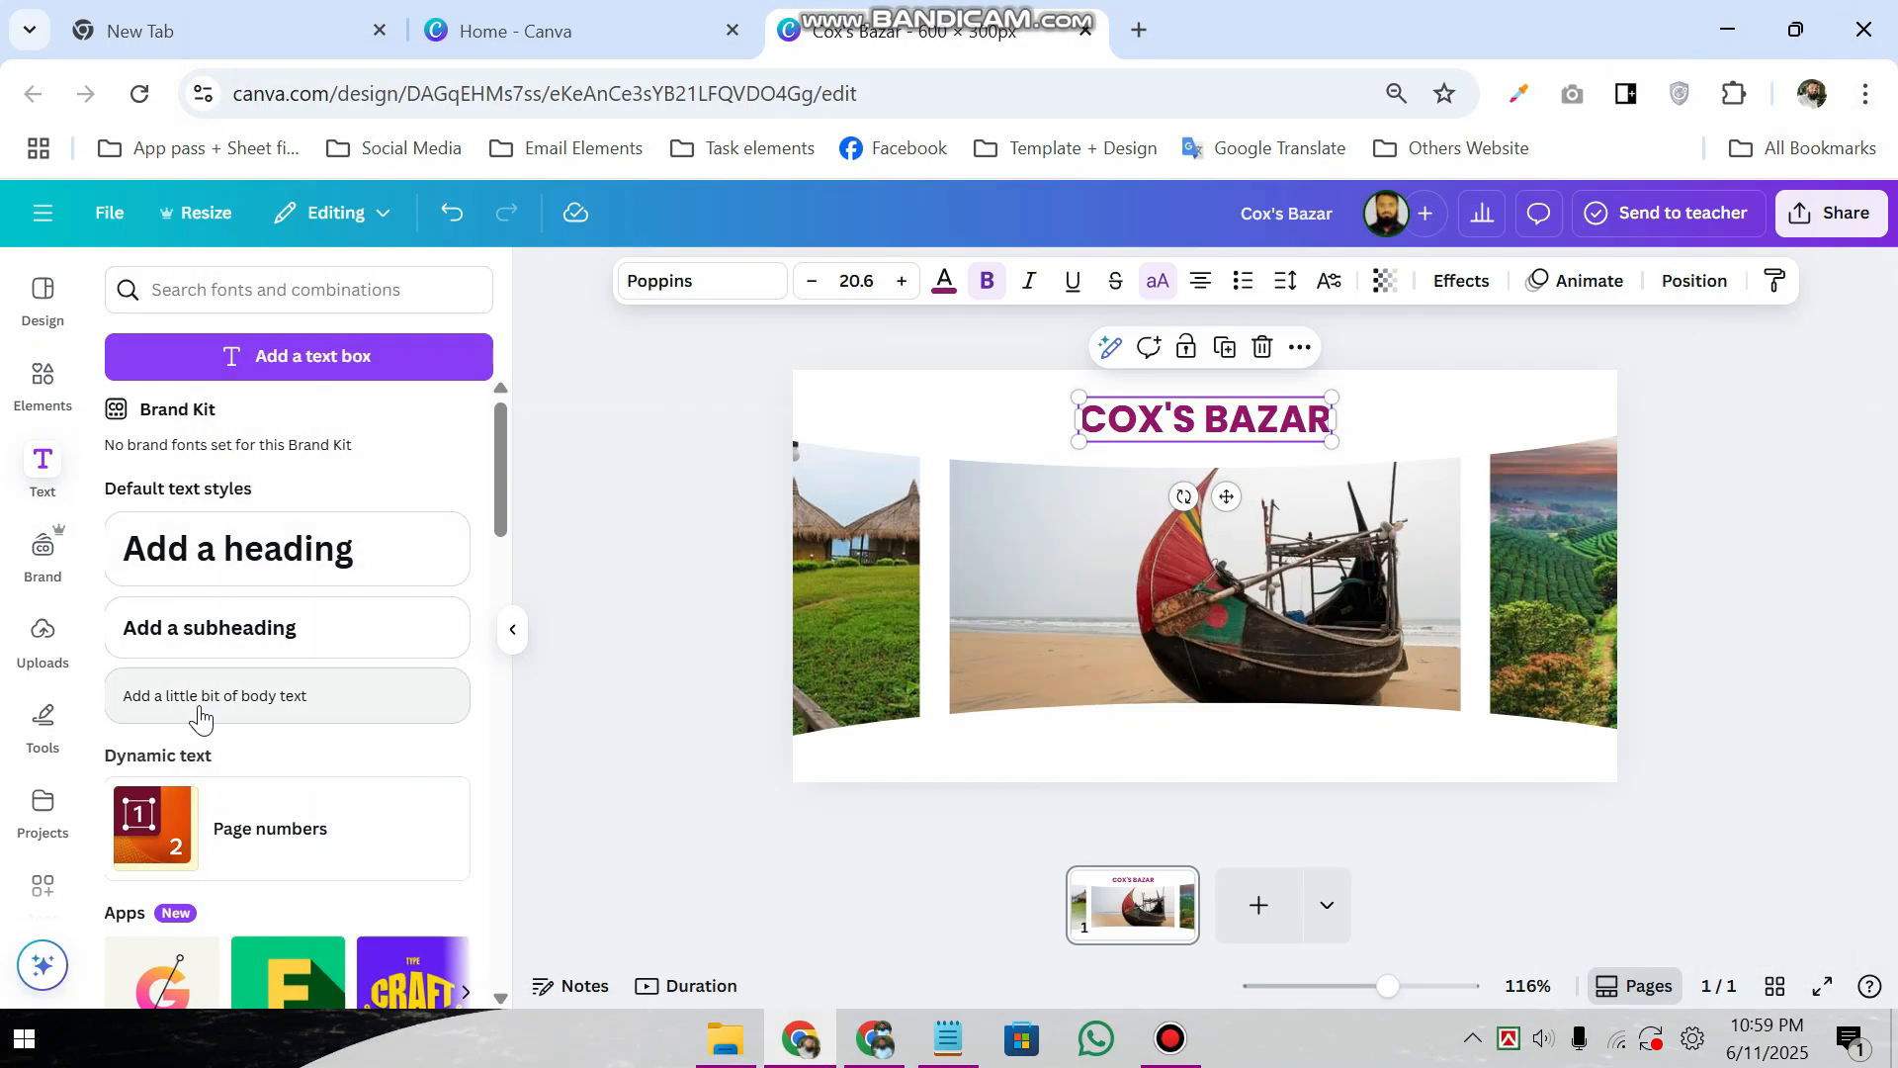
pyautogui.click(236, 689)
pyautogui.hotkey('ctrl', 'v')
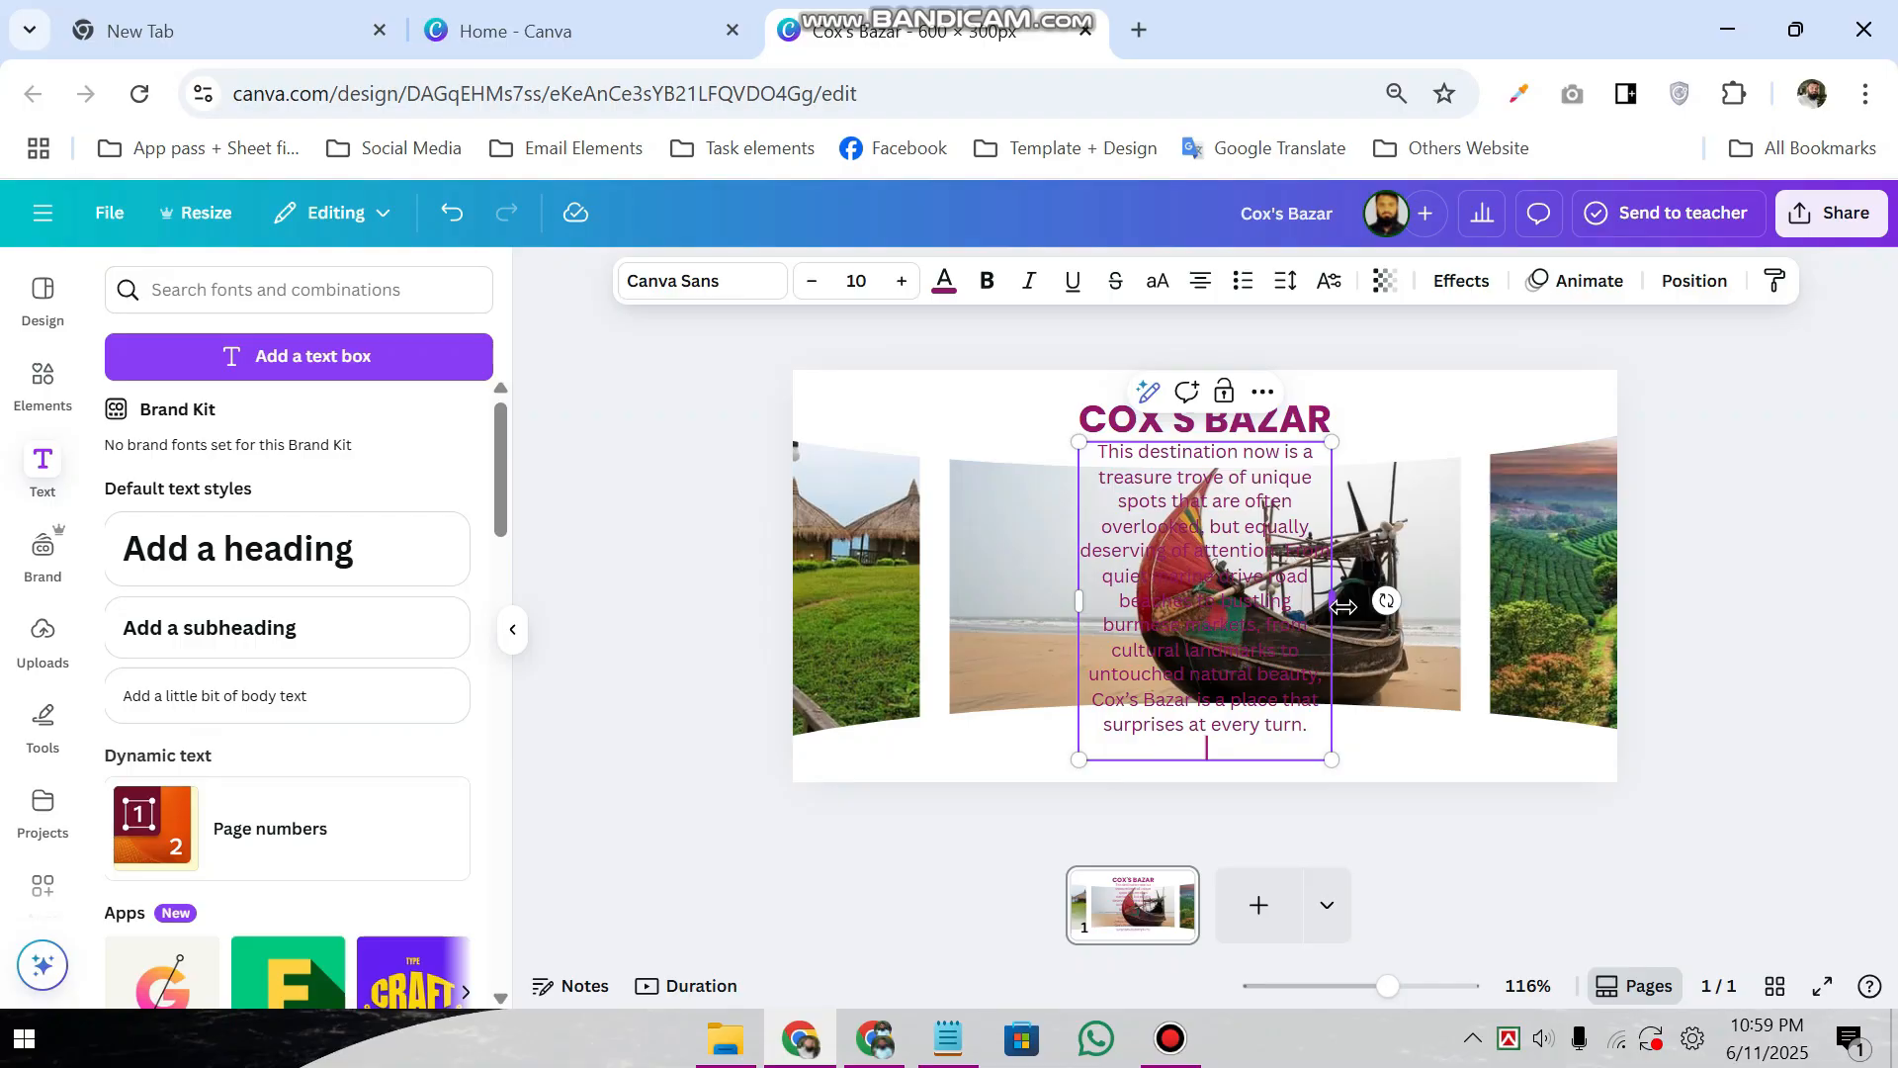
# - Move the description below the boat photo, widen its box to about 505 px and set the font size to 8
pyautogui.moveTo(1336, 593); pyautogui.dragTo(1562, 607)
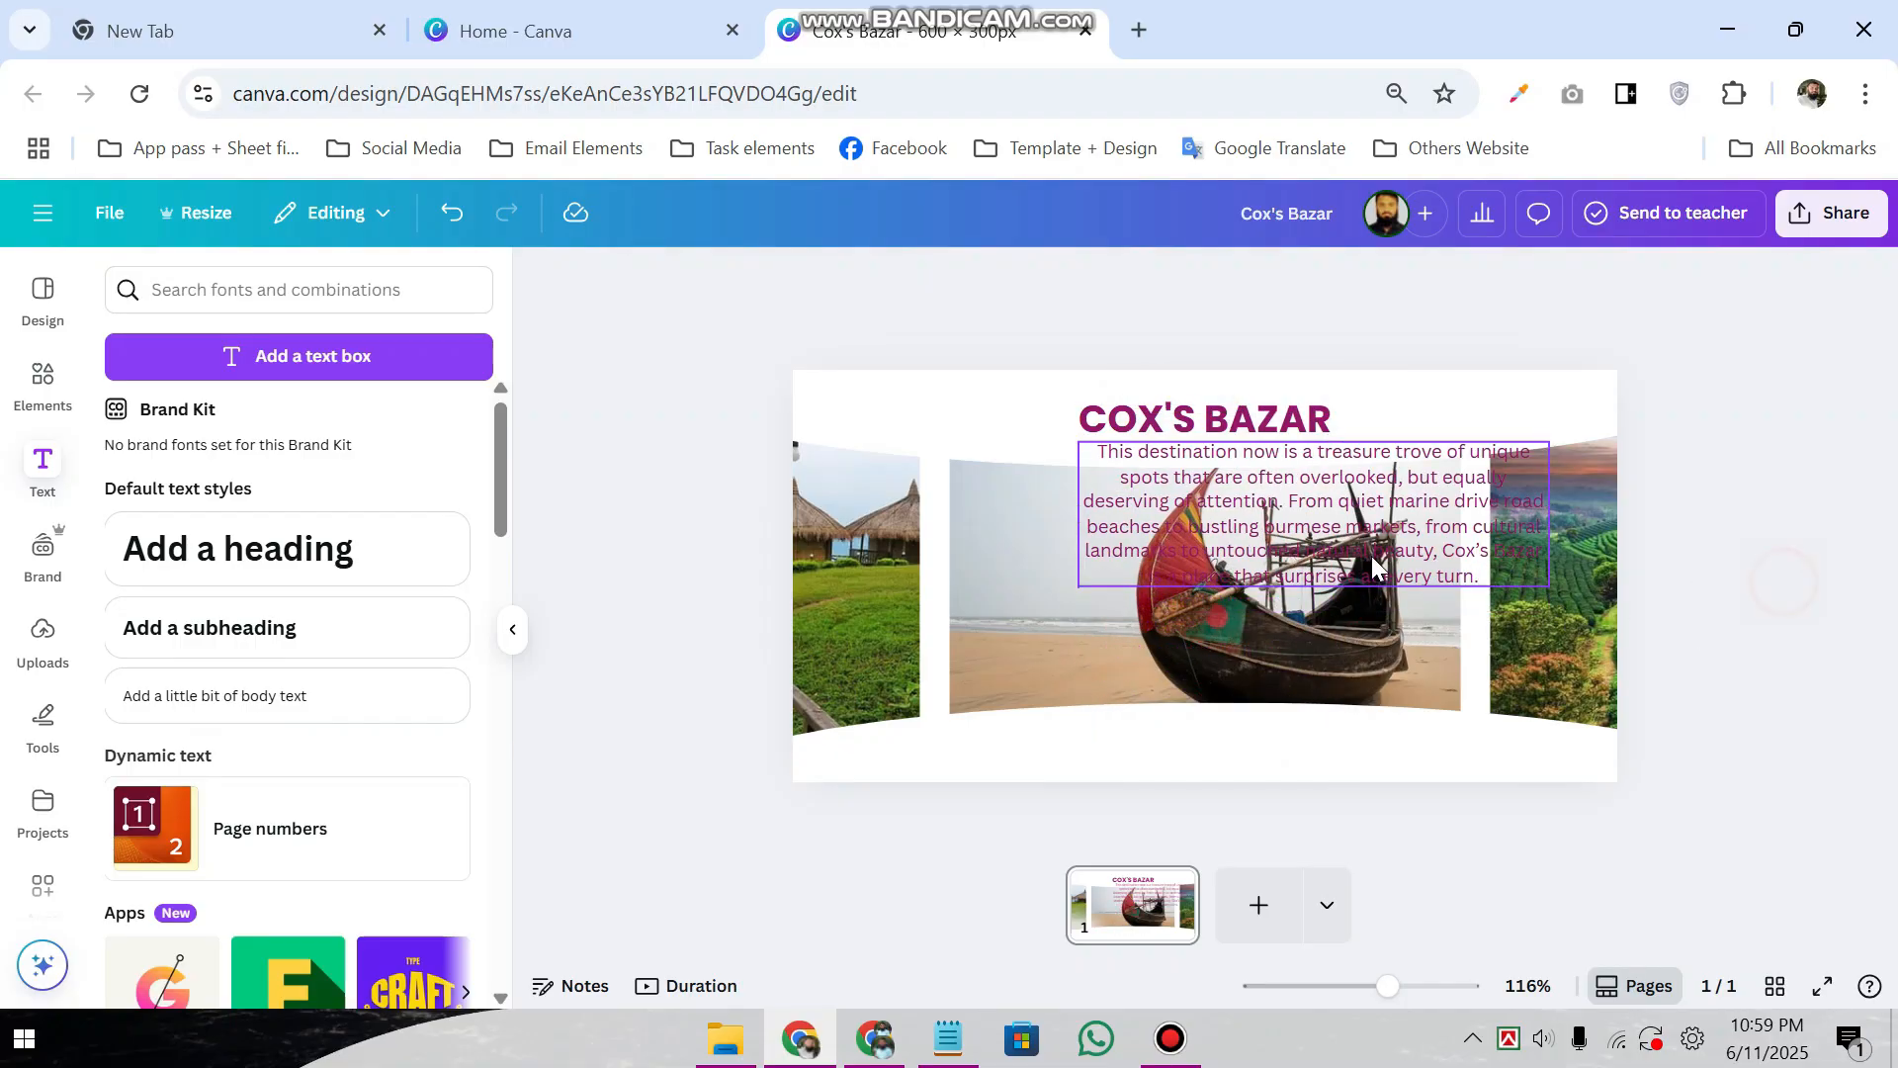
pyautogui.moveTo(1372, 555); pyautogui.dragTo(1193, 827)
pyautogui.moveTo(1398, 796); pyautogui.dragTo(1612, 791)
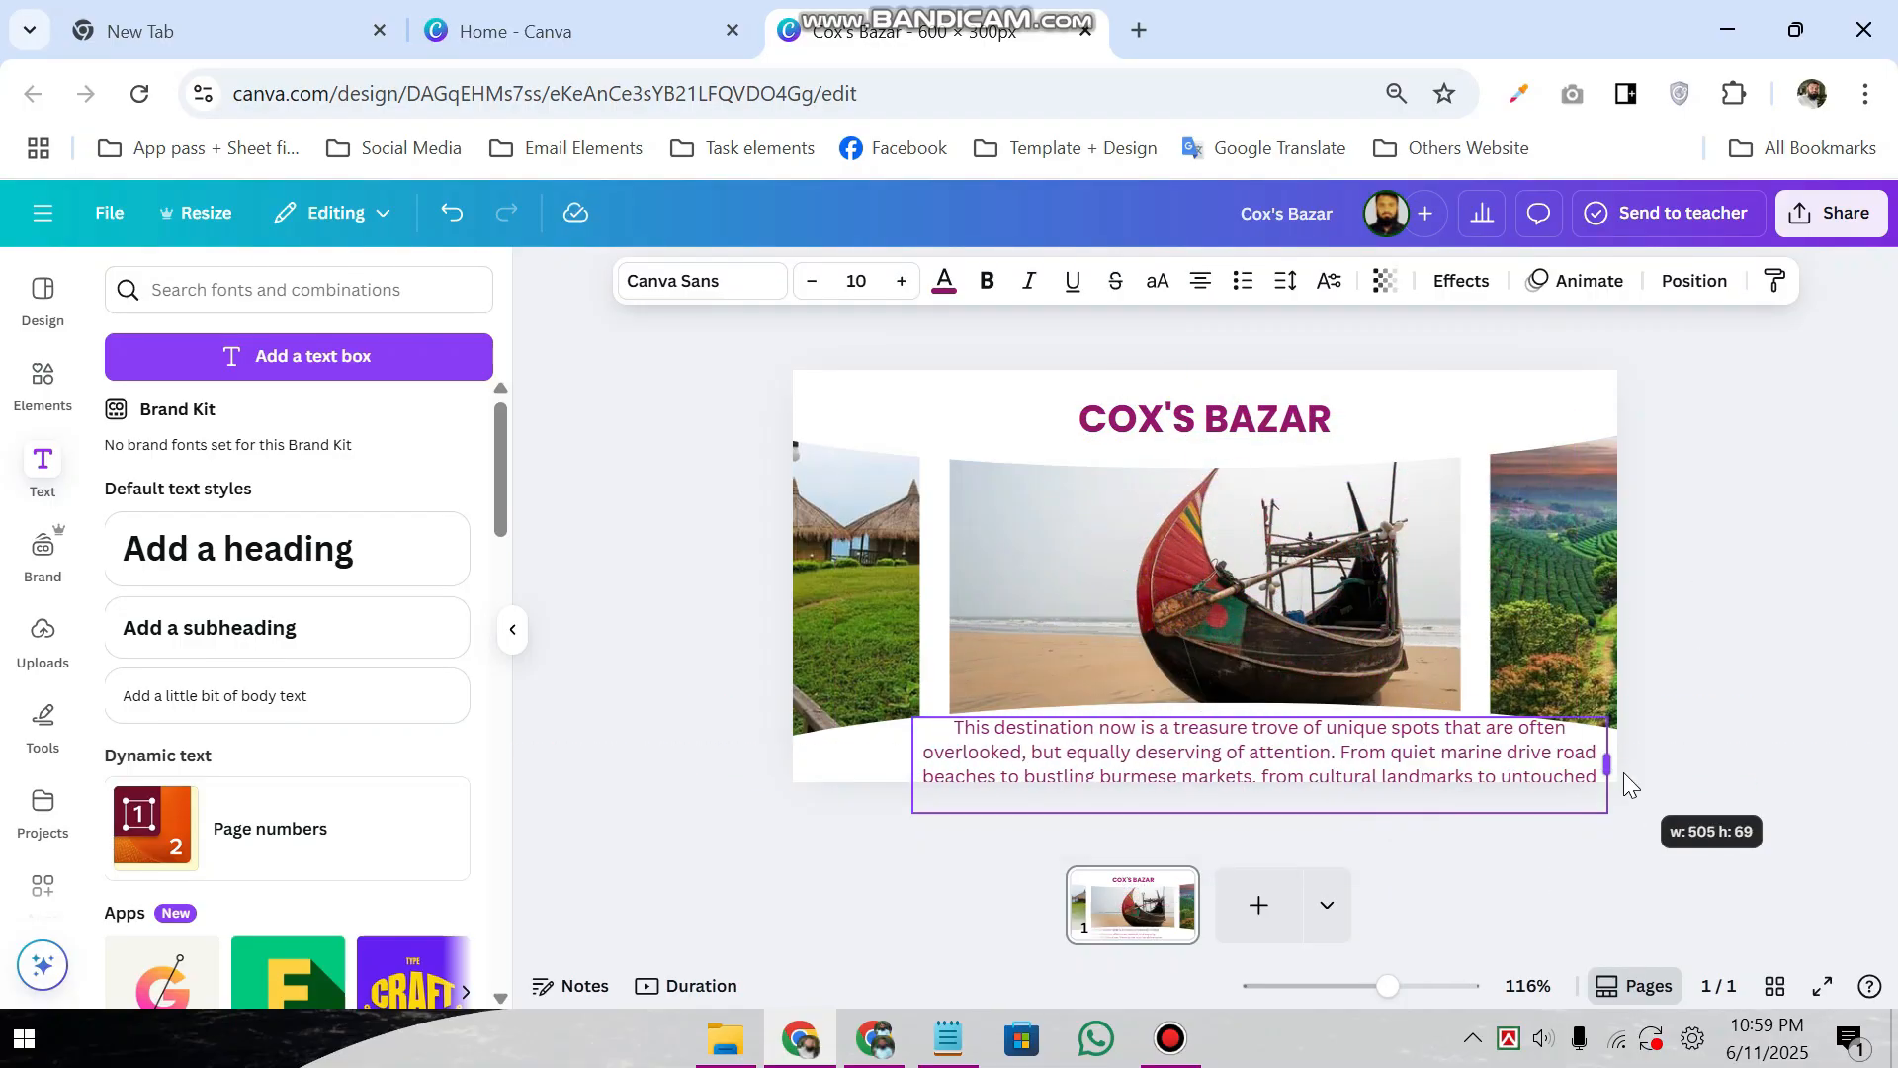
pyautogui.click(811, 281)
pyautogui.click(812, 281)
pyautogui.moveTo(1379, 759); pyautogui.dragTo(1357, 762)
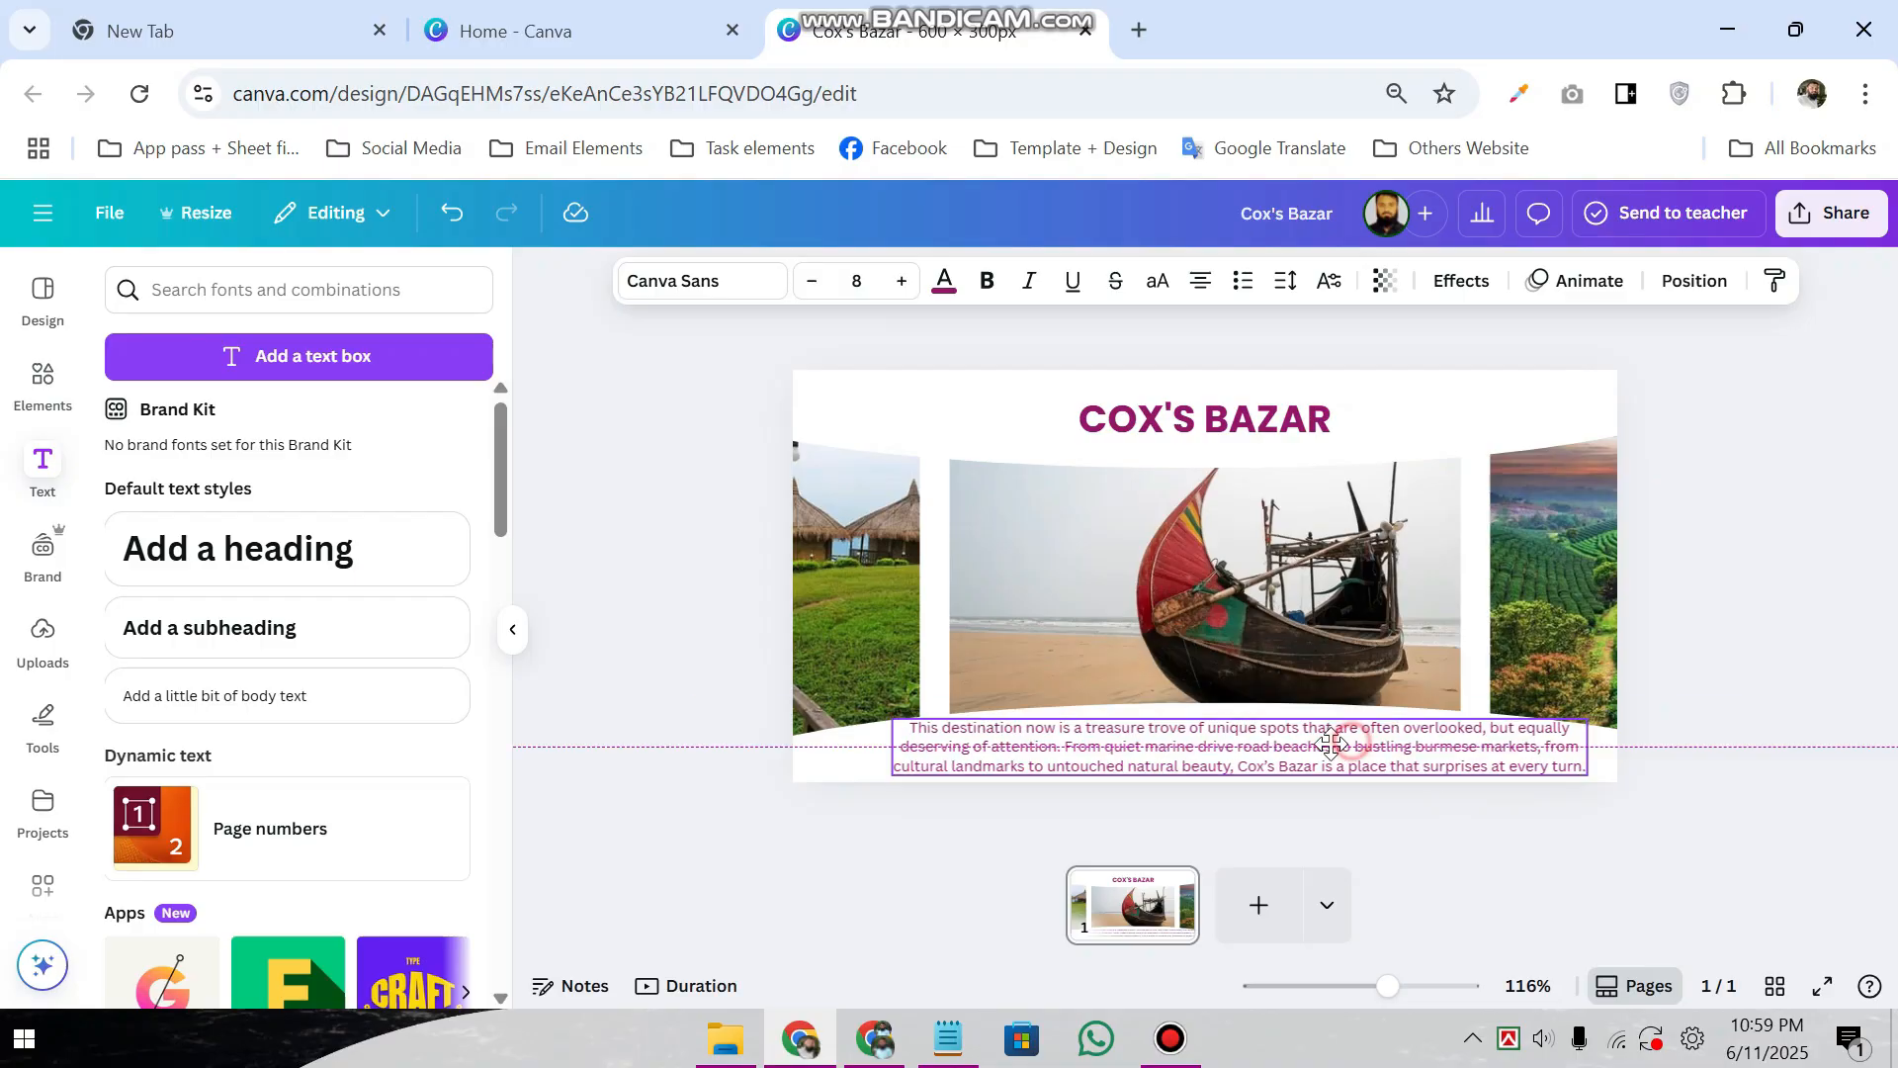
# - Delete the end of the description after "burmese markets" and close the sentence with a period
pyautogui.click(1258, 764)
pyautogui.moveTo(1235, 766); pyautogui.dragTo(1542, 806)
pyautogui.press('BackSpace')
pyautogui.press('BackSpace')
pyautogui.press('BackSpace')
pyautogui.press('BackSpace')
pyautogui.press('BackSpace')
pyautogui.press('BackSpace')
pyautogui.press('BackSpace')
pyautogui.press('BackSpace')
pyautogui.press('BackSpace')
pyautogui.press('BackSpace')
pyautogui.press('BackSpace')
pyautogui.press('BackSpace')
pyautogui.press('BackSpace')
pyautogui.press('BackSpace')
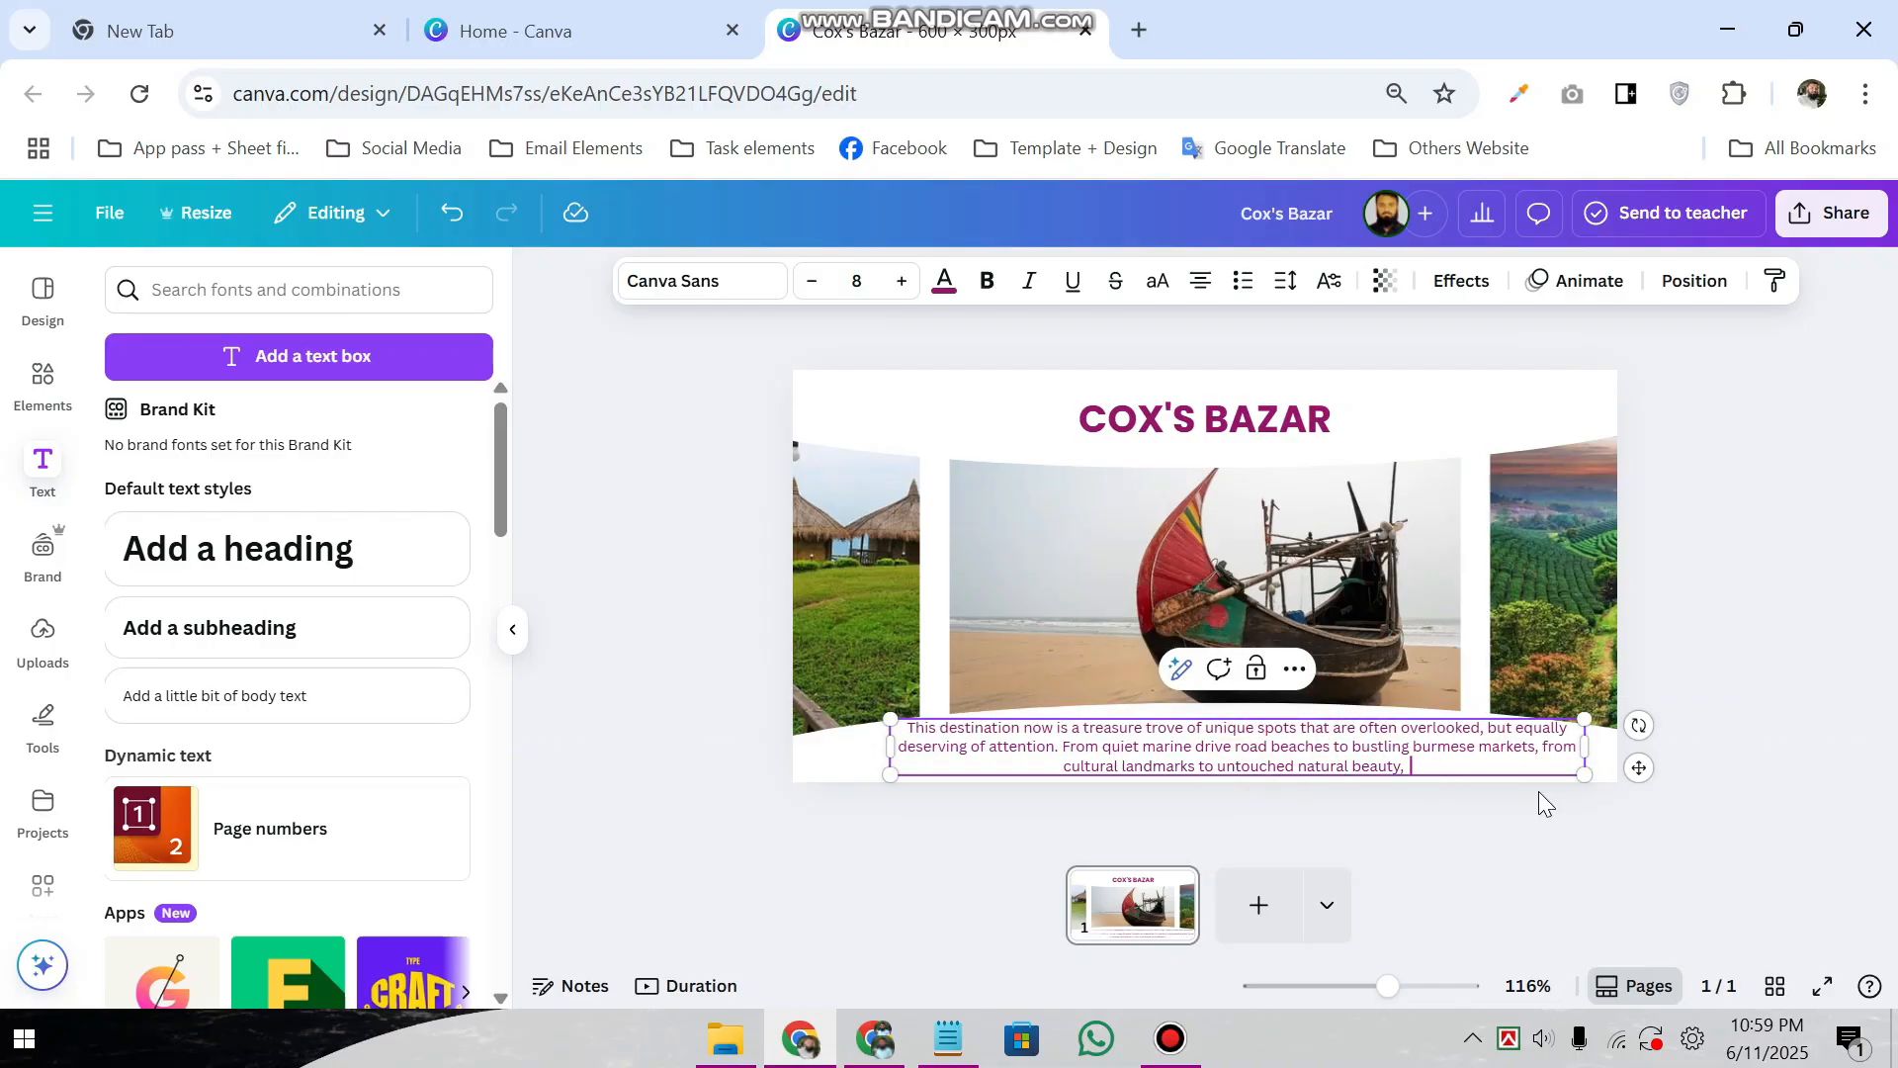
pyautogui.press('BackSpace')
pyautogui.press('BackSpace')
pyautogui.press('BackSpace')
pyautogui.press('BackSpace')
pyautogui.press('BackSpace')
pyautogui.press('BackSpace')
pyautogui.press('BackSpace')
pyautogui.press('BackSpace')
pyautogui.press('BackSpace')
pyautogui.press('BackSpace')
pyautogui.press('BackSpace')
pyautogui.press('BackSpace')
pyautogui.press('BackSpace')
pyautogui.press('BackSpace')
pyautogui.press('BackSpace')
pyautogui.press('BackSpace')
pyautogui.press('BackSpace')
pyautogui.press('BackSpace')
pyautogui.press('BackSpace')
pyautogui.press('BackSpace')
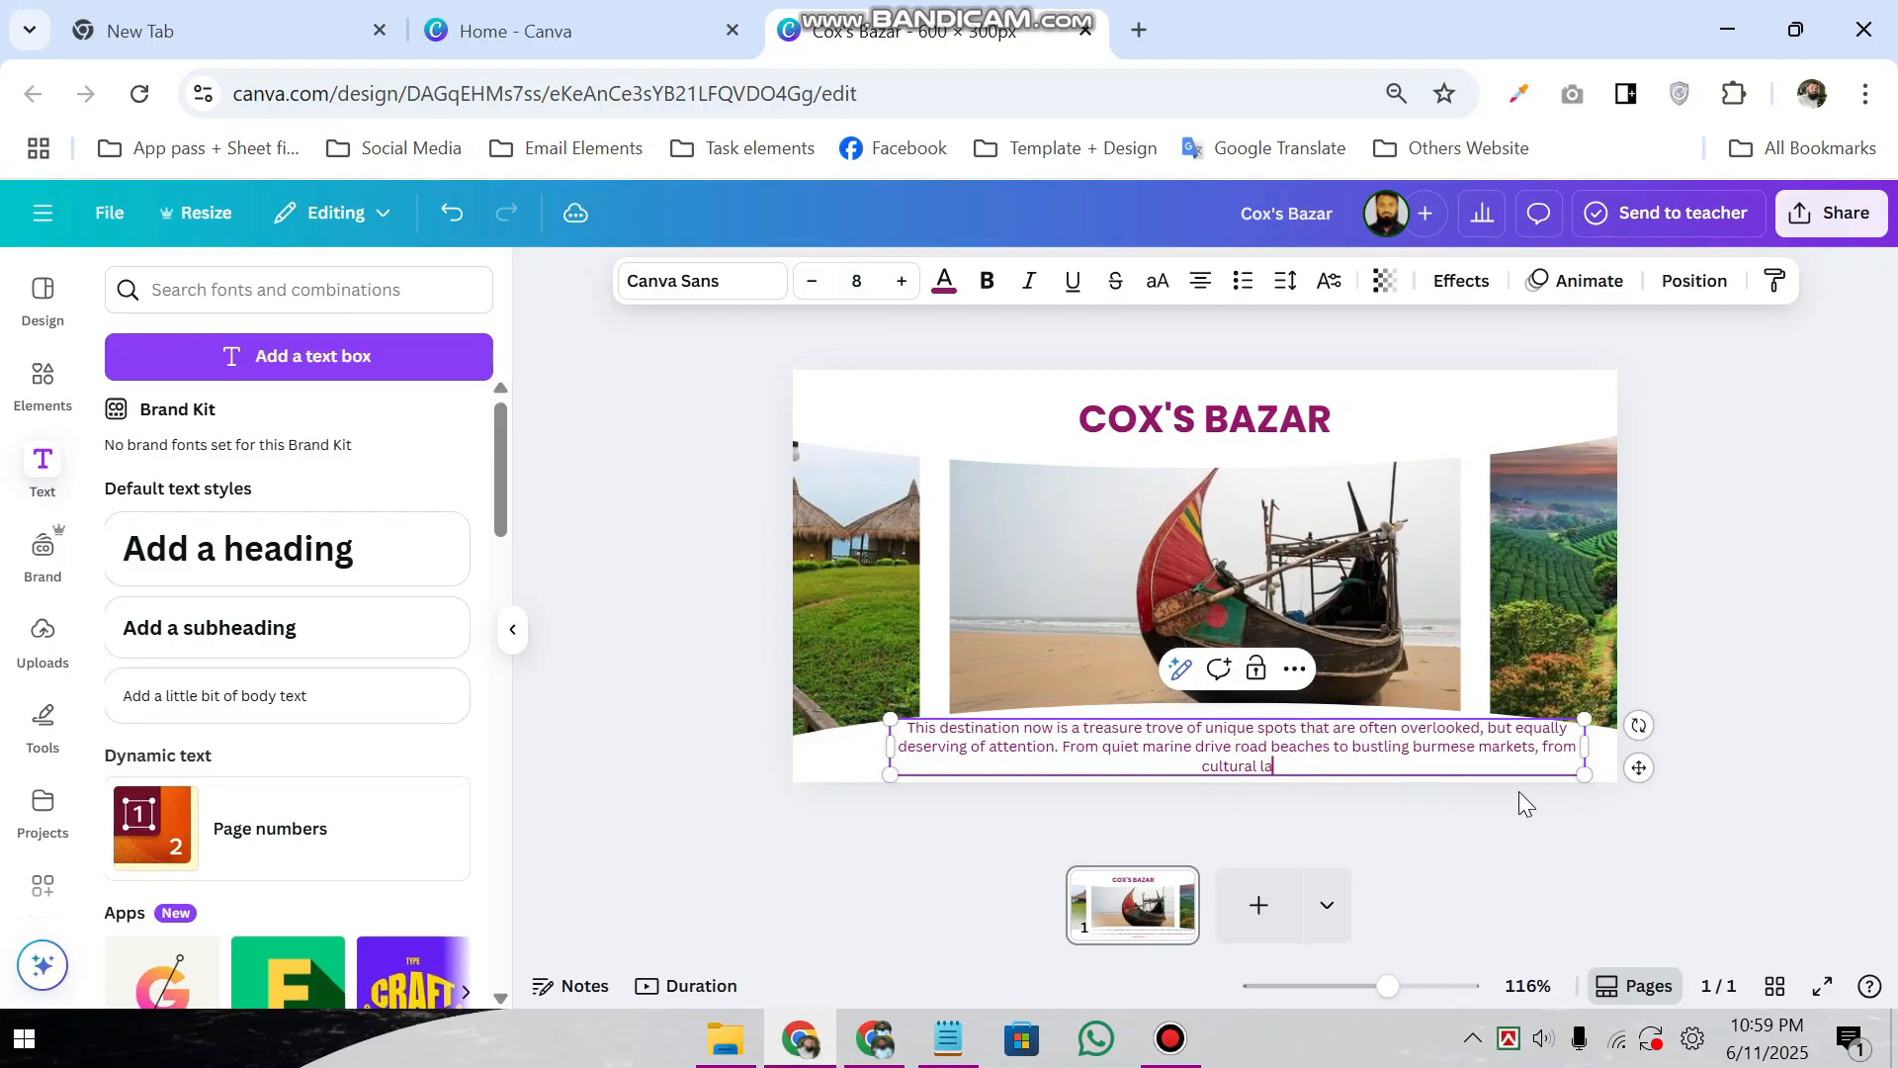
pyautogui.write('.')
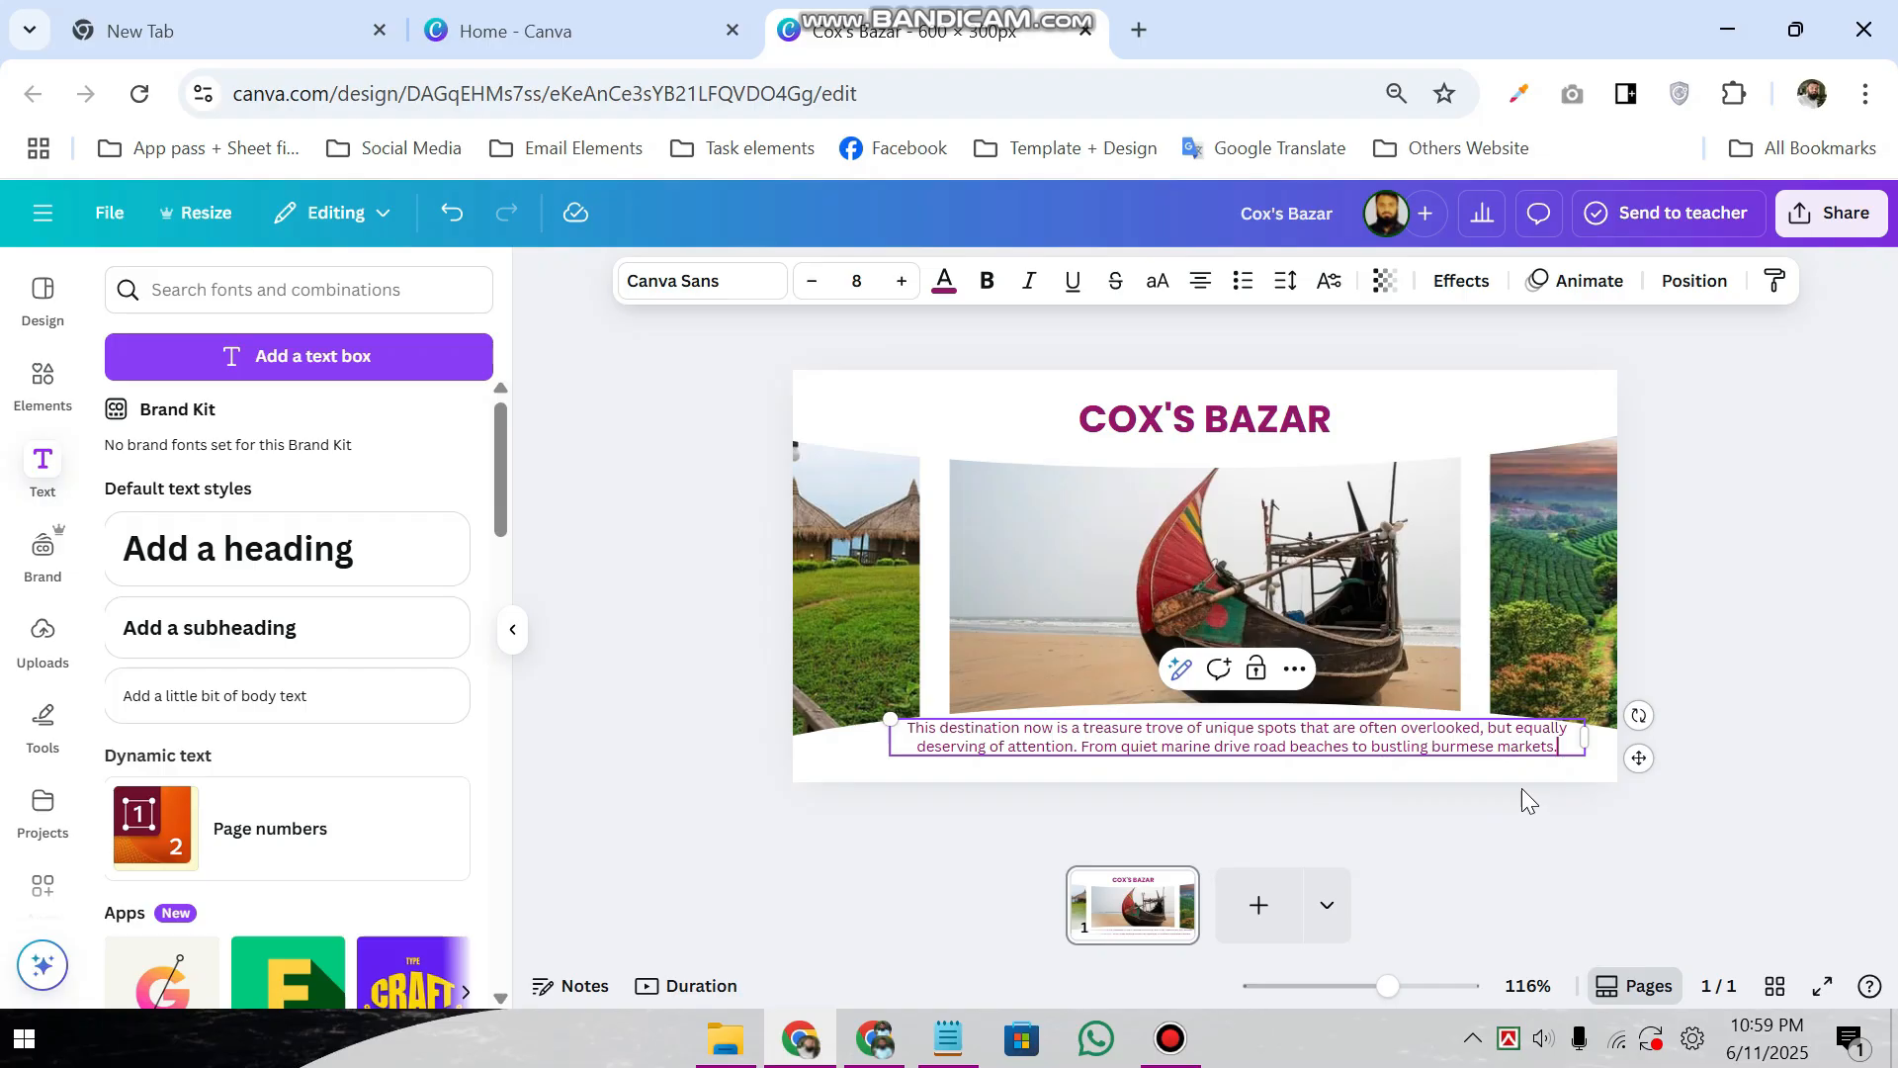
pyautogui.click(1836, 744)
# - Reposition the description slightly lower under the boat photo and set its font size to 9
pyautogui.moveTo(1247, 735); pyautogui.dragTo(1239, 744)
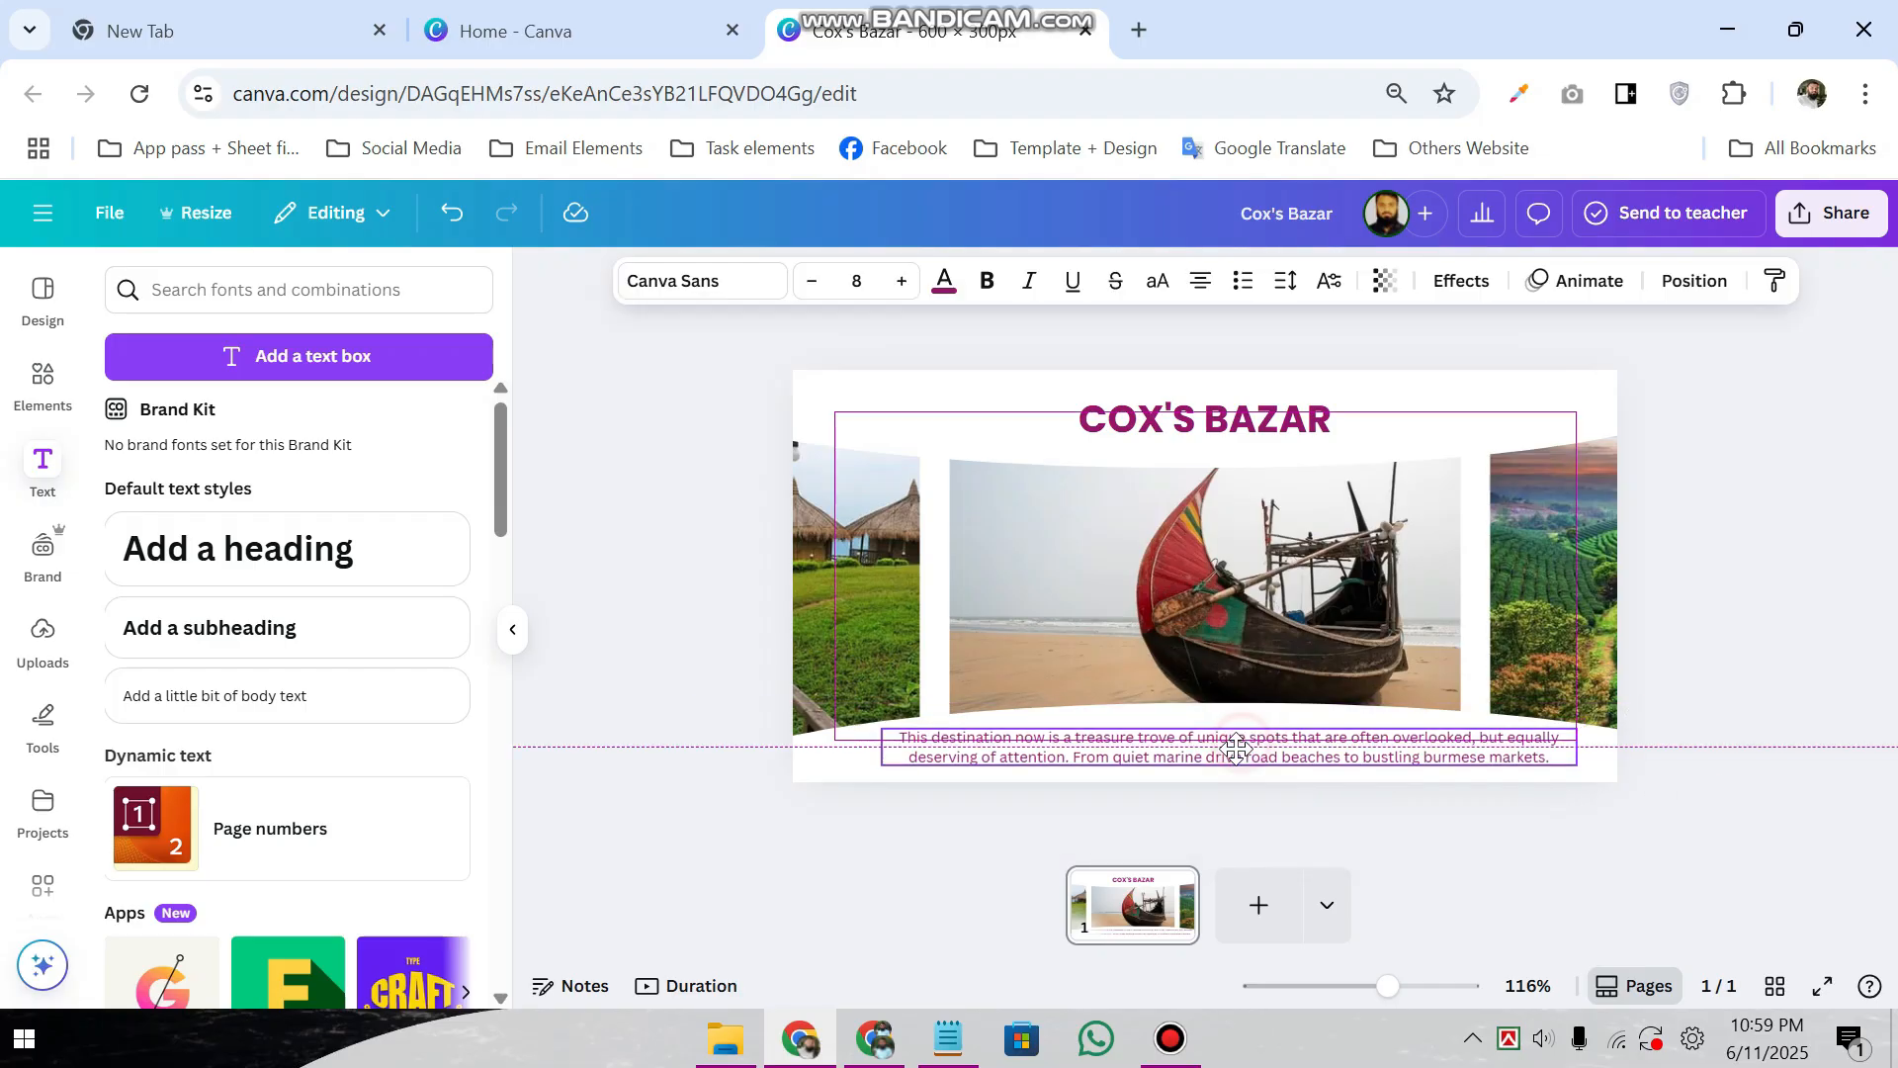
pyautogui.click(901, 281)
pyautogui.moveTo(1443, 757); pyautogui.dragTo(1436, 747)
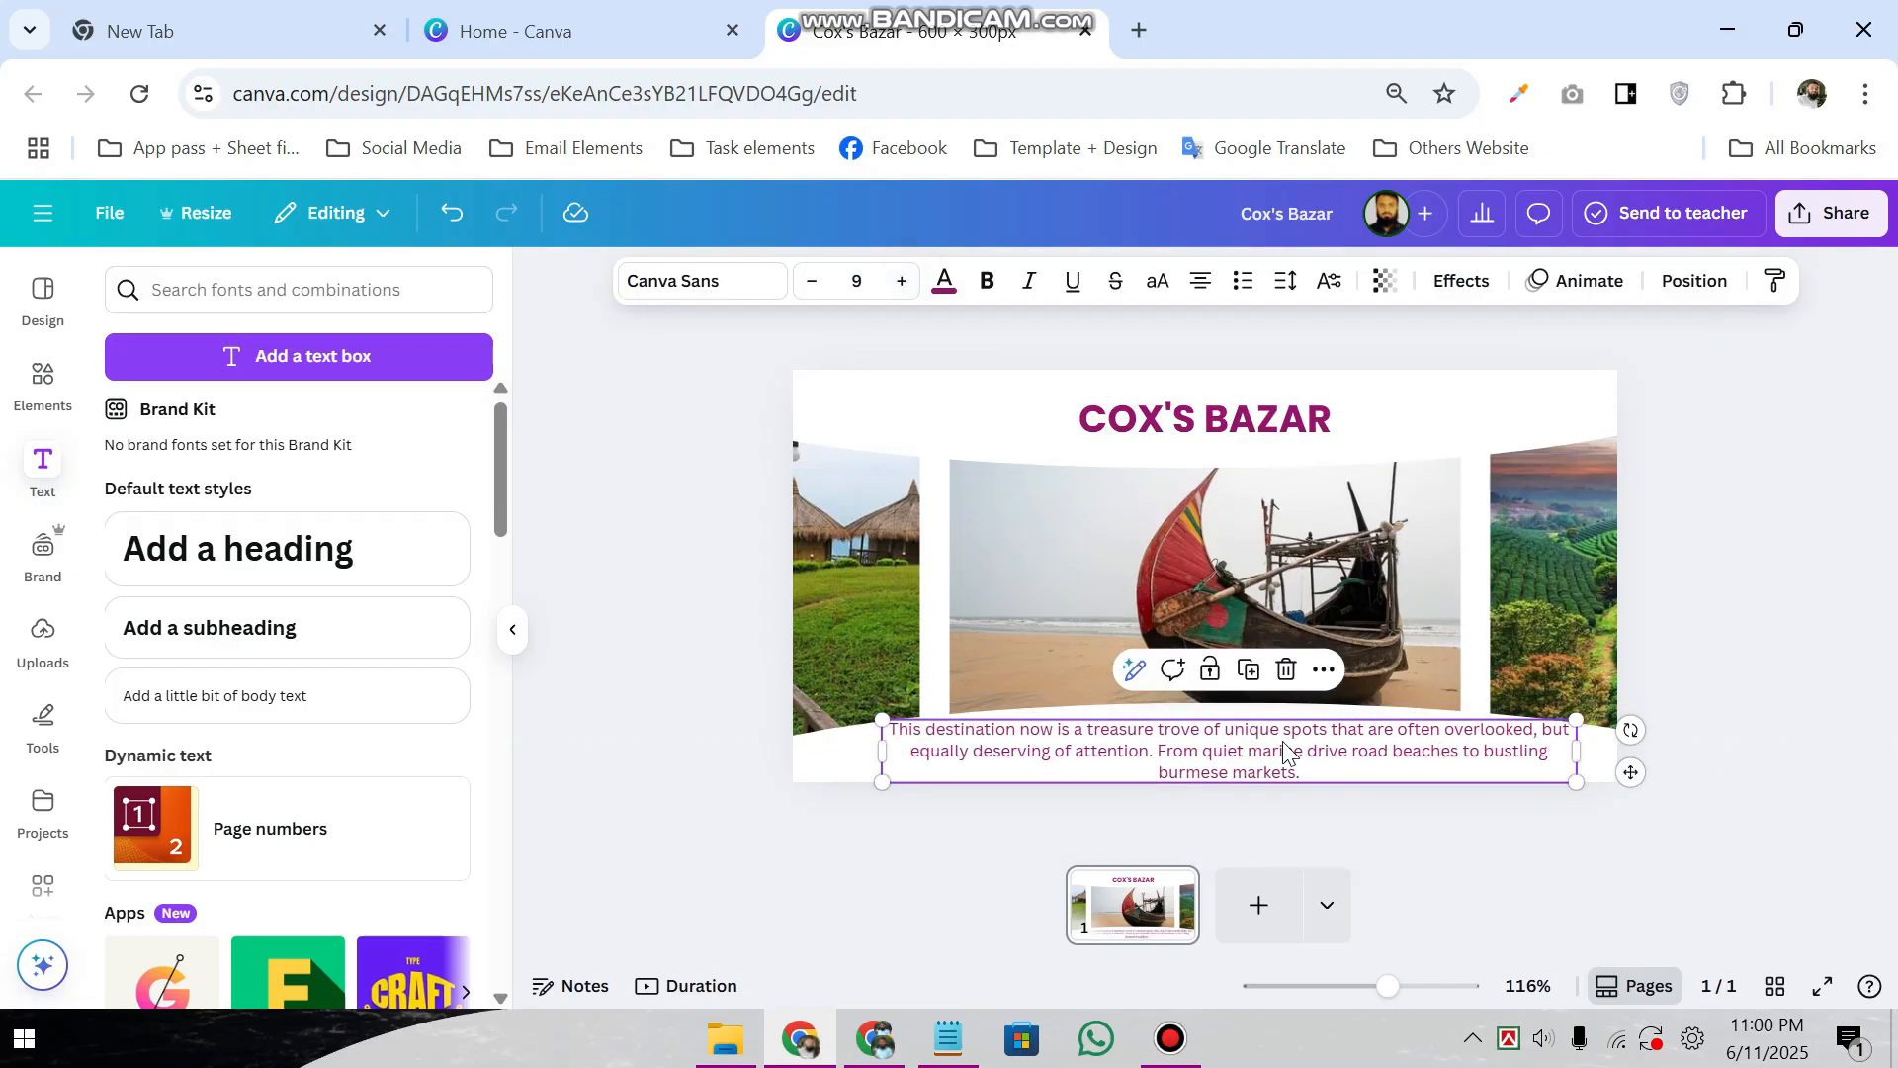
# - Insert a line break after "unique spots" in the description
pyautogui.click(1270, 735)
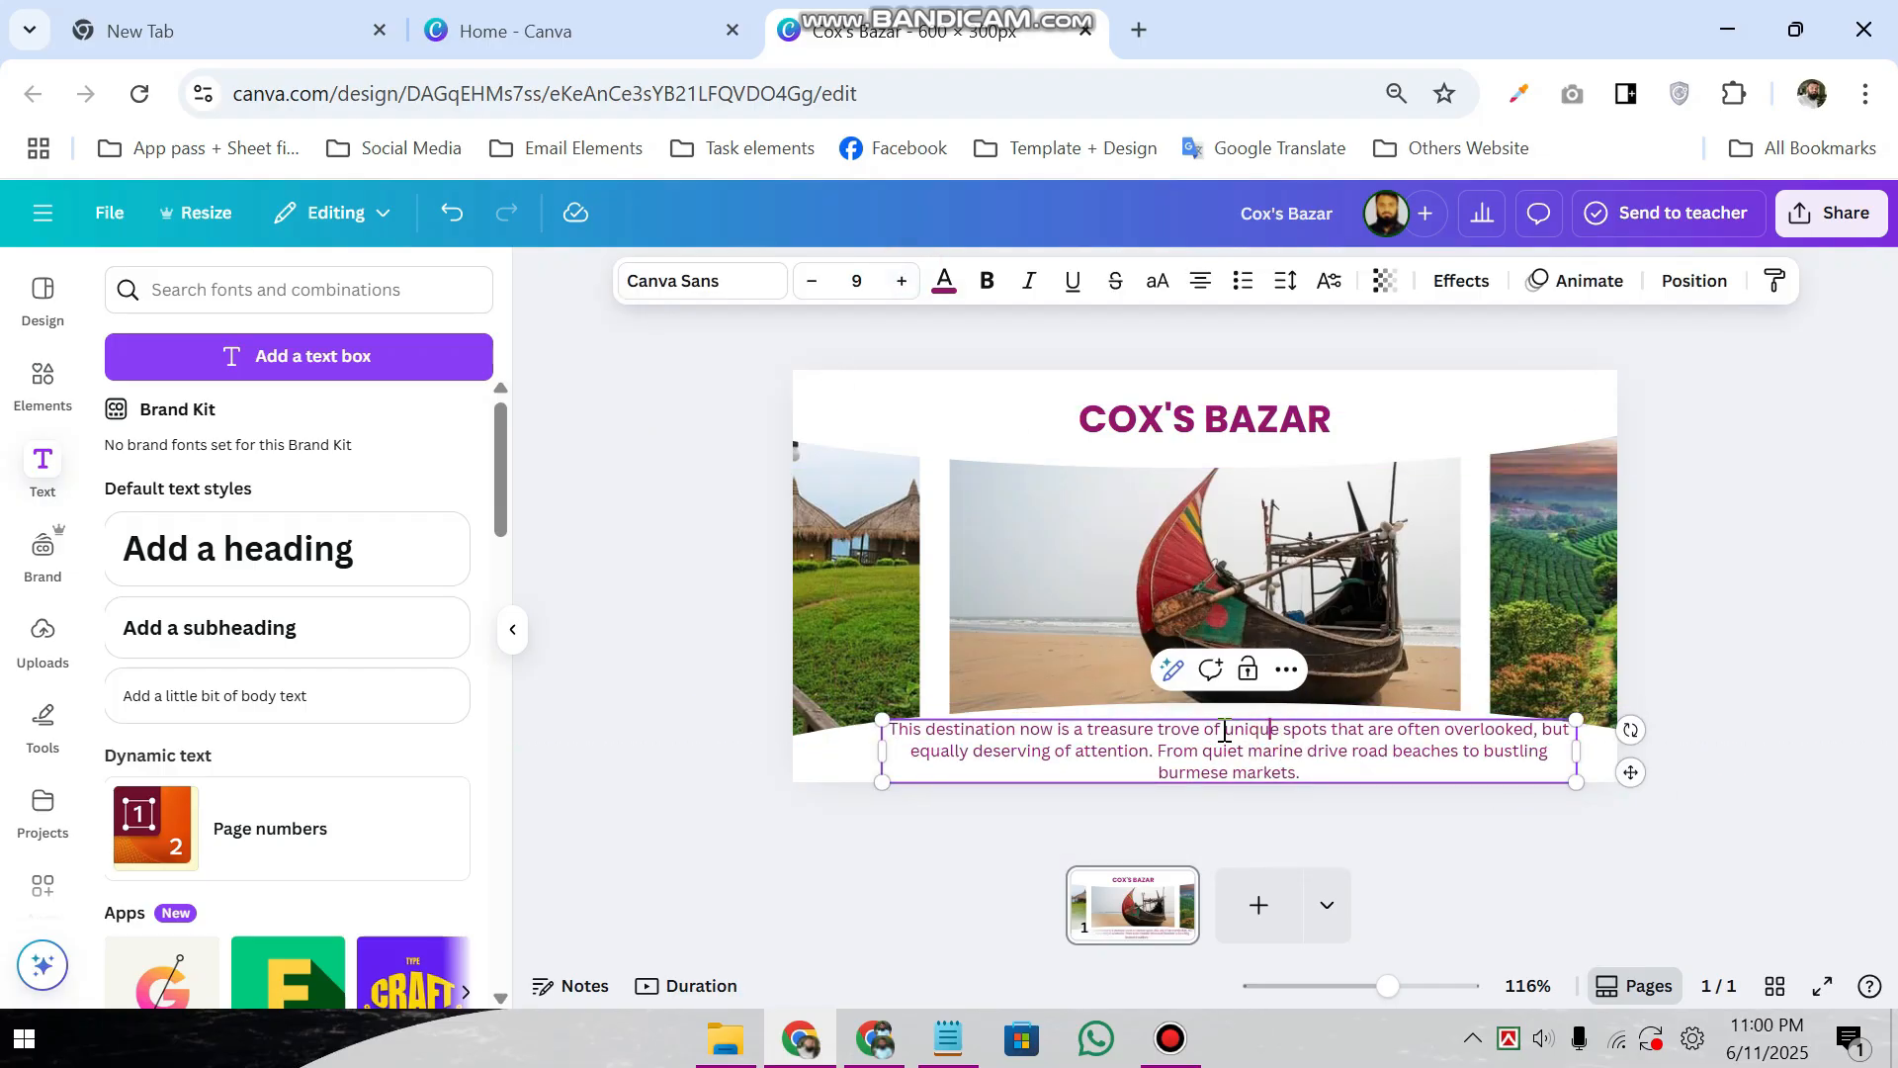
pyautogui.click(1334, 733)
pyautogui.press('Return')
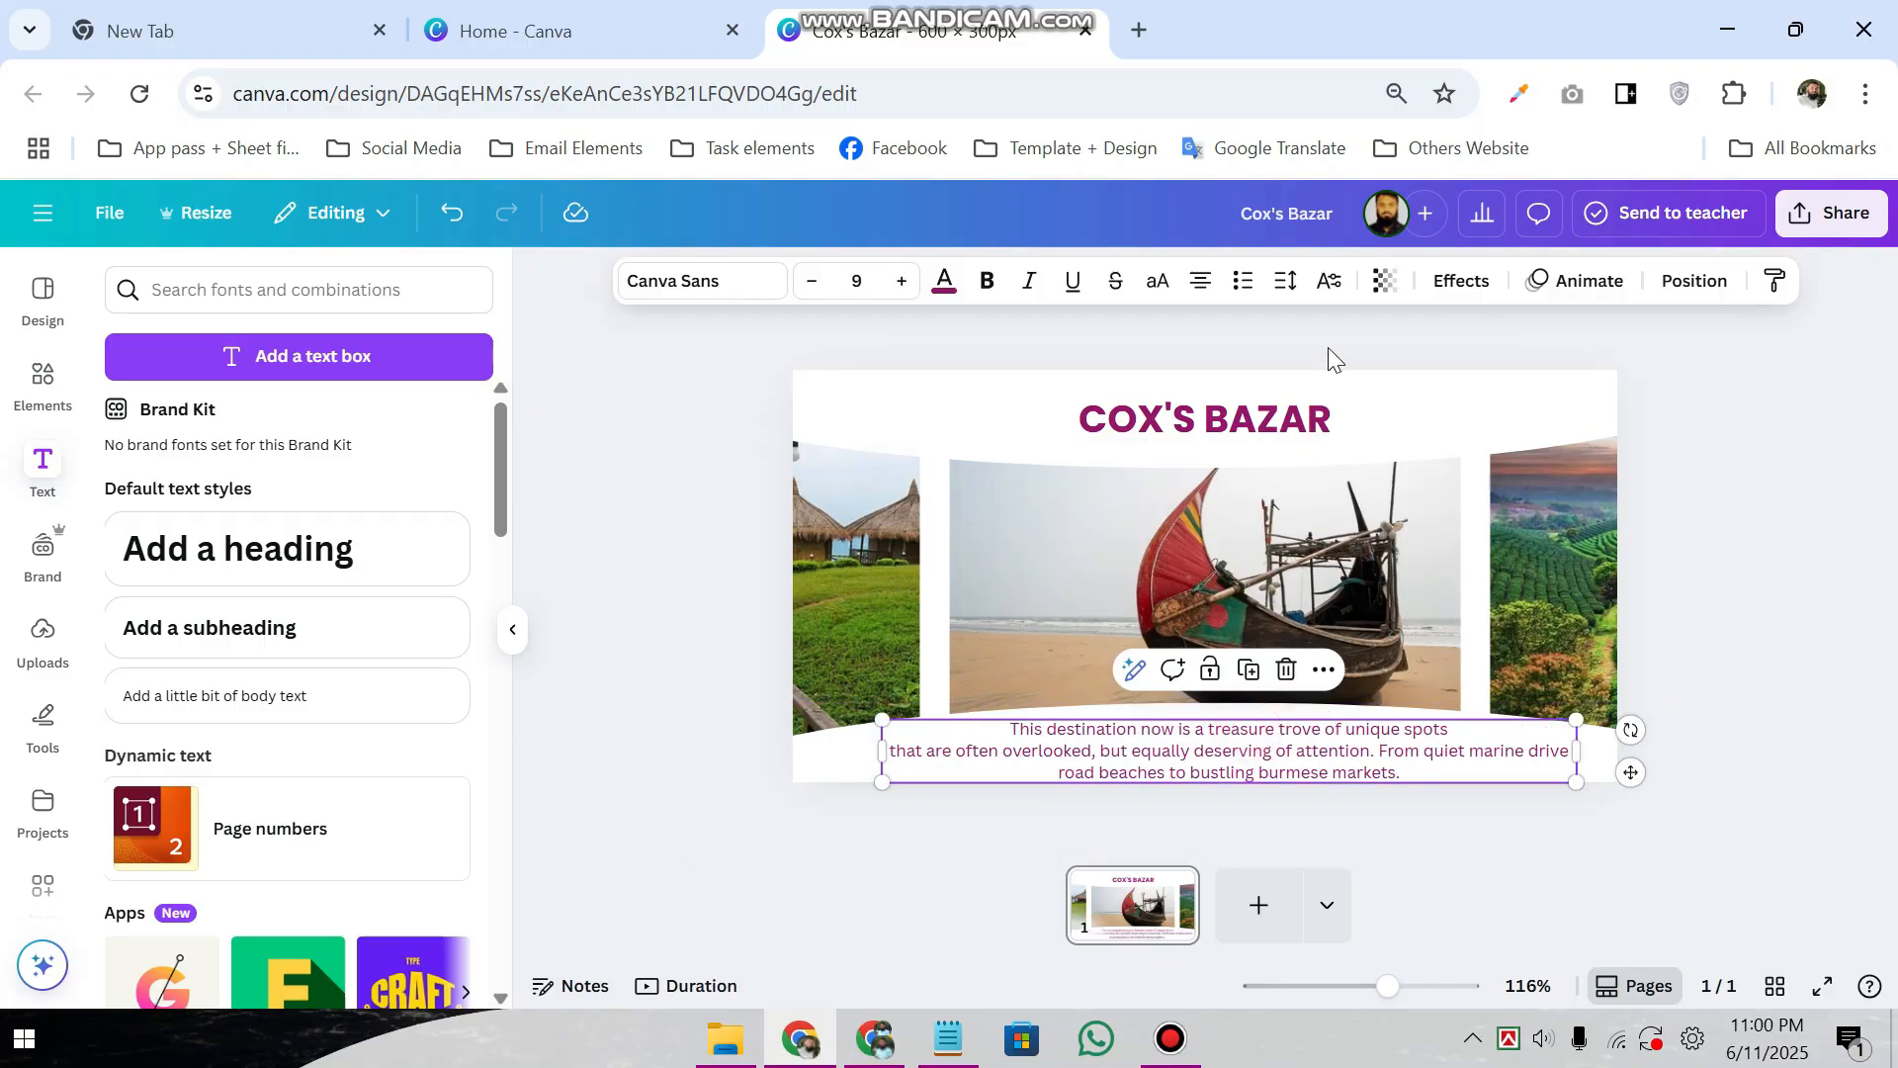
# - Reduce the description's line spacing to 1.16 and nudge the text box toward the page's horizontal centre
pyautogui.click(1285, 281)
pyautogui.moveTo(1242, 461); pyautogui.dragTo(1223, 471)
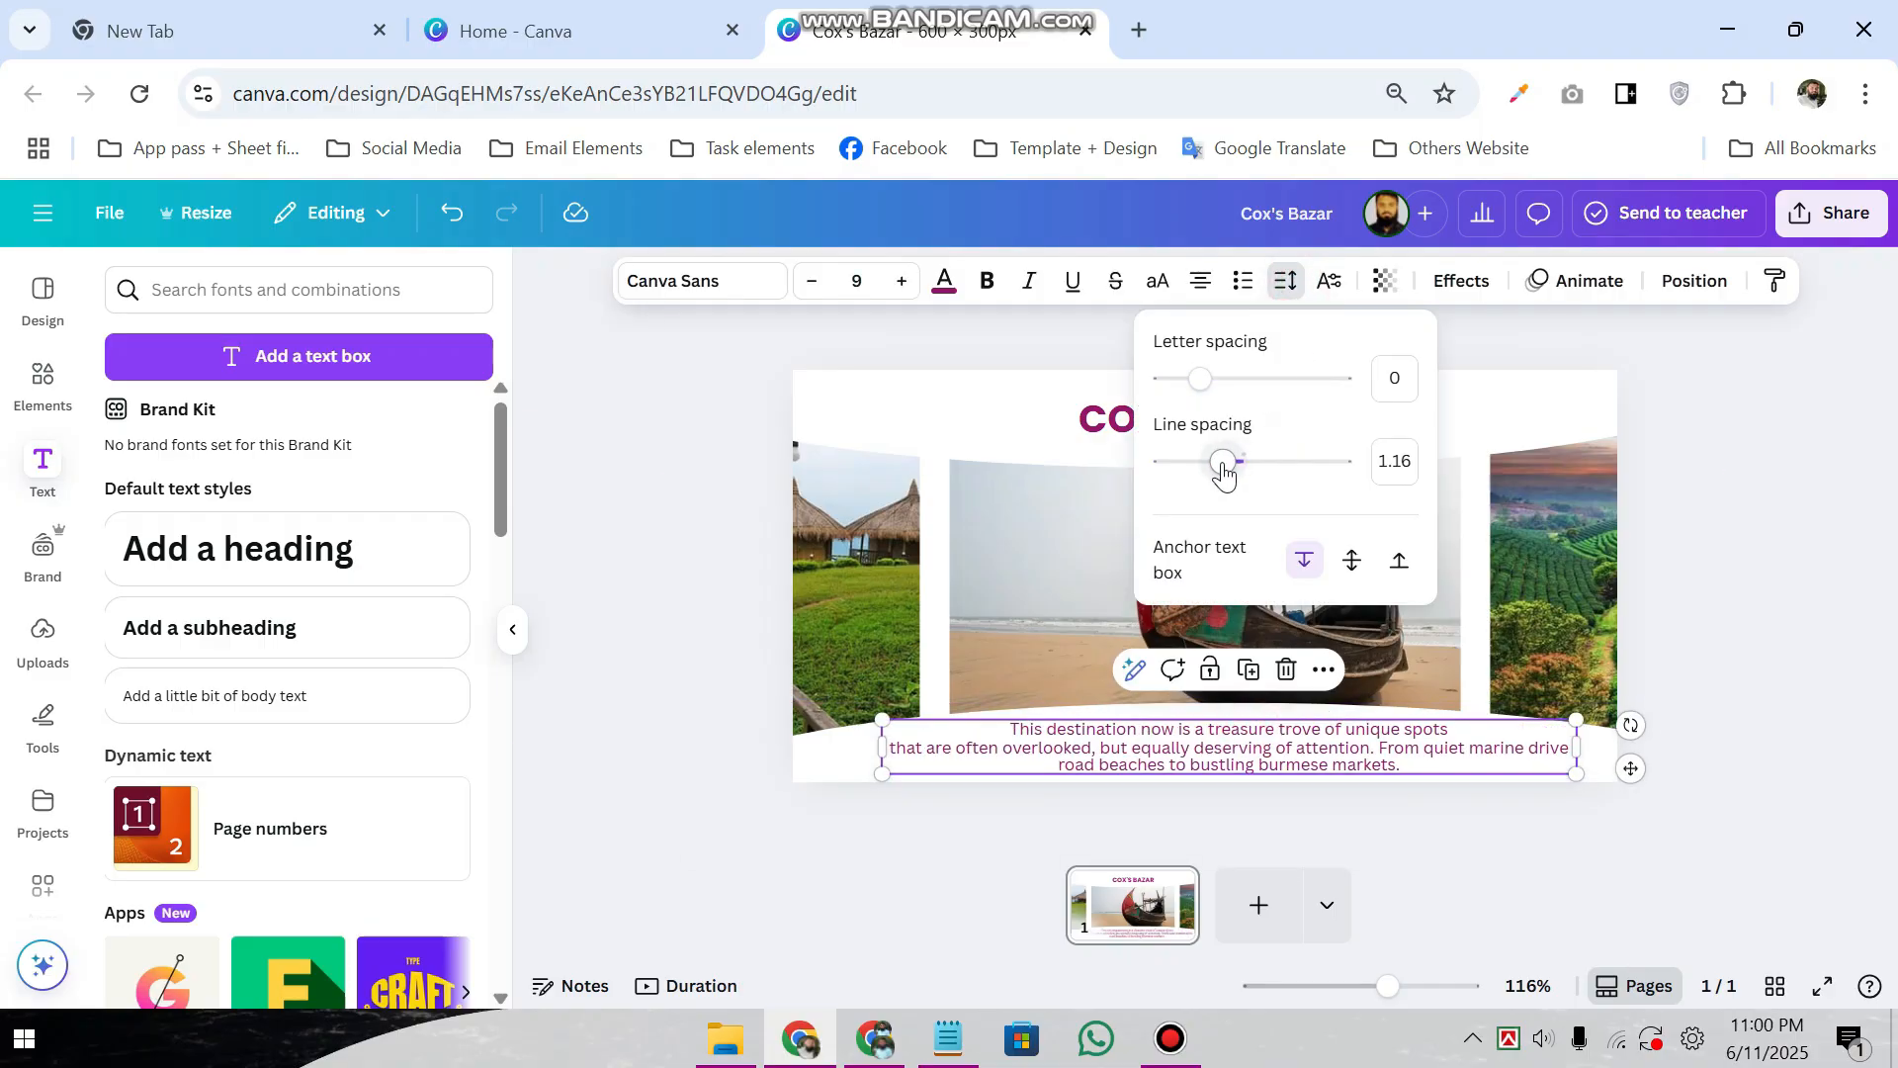
pyautogui.click(1730, 643)
pyautogui.moveTo(1290, 739); pyautogui.dragTo(1276, 736)
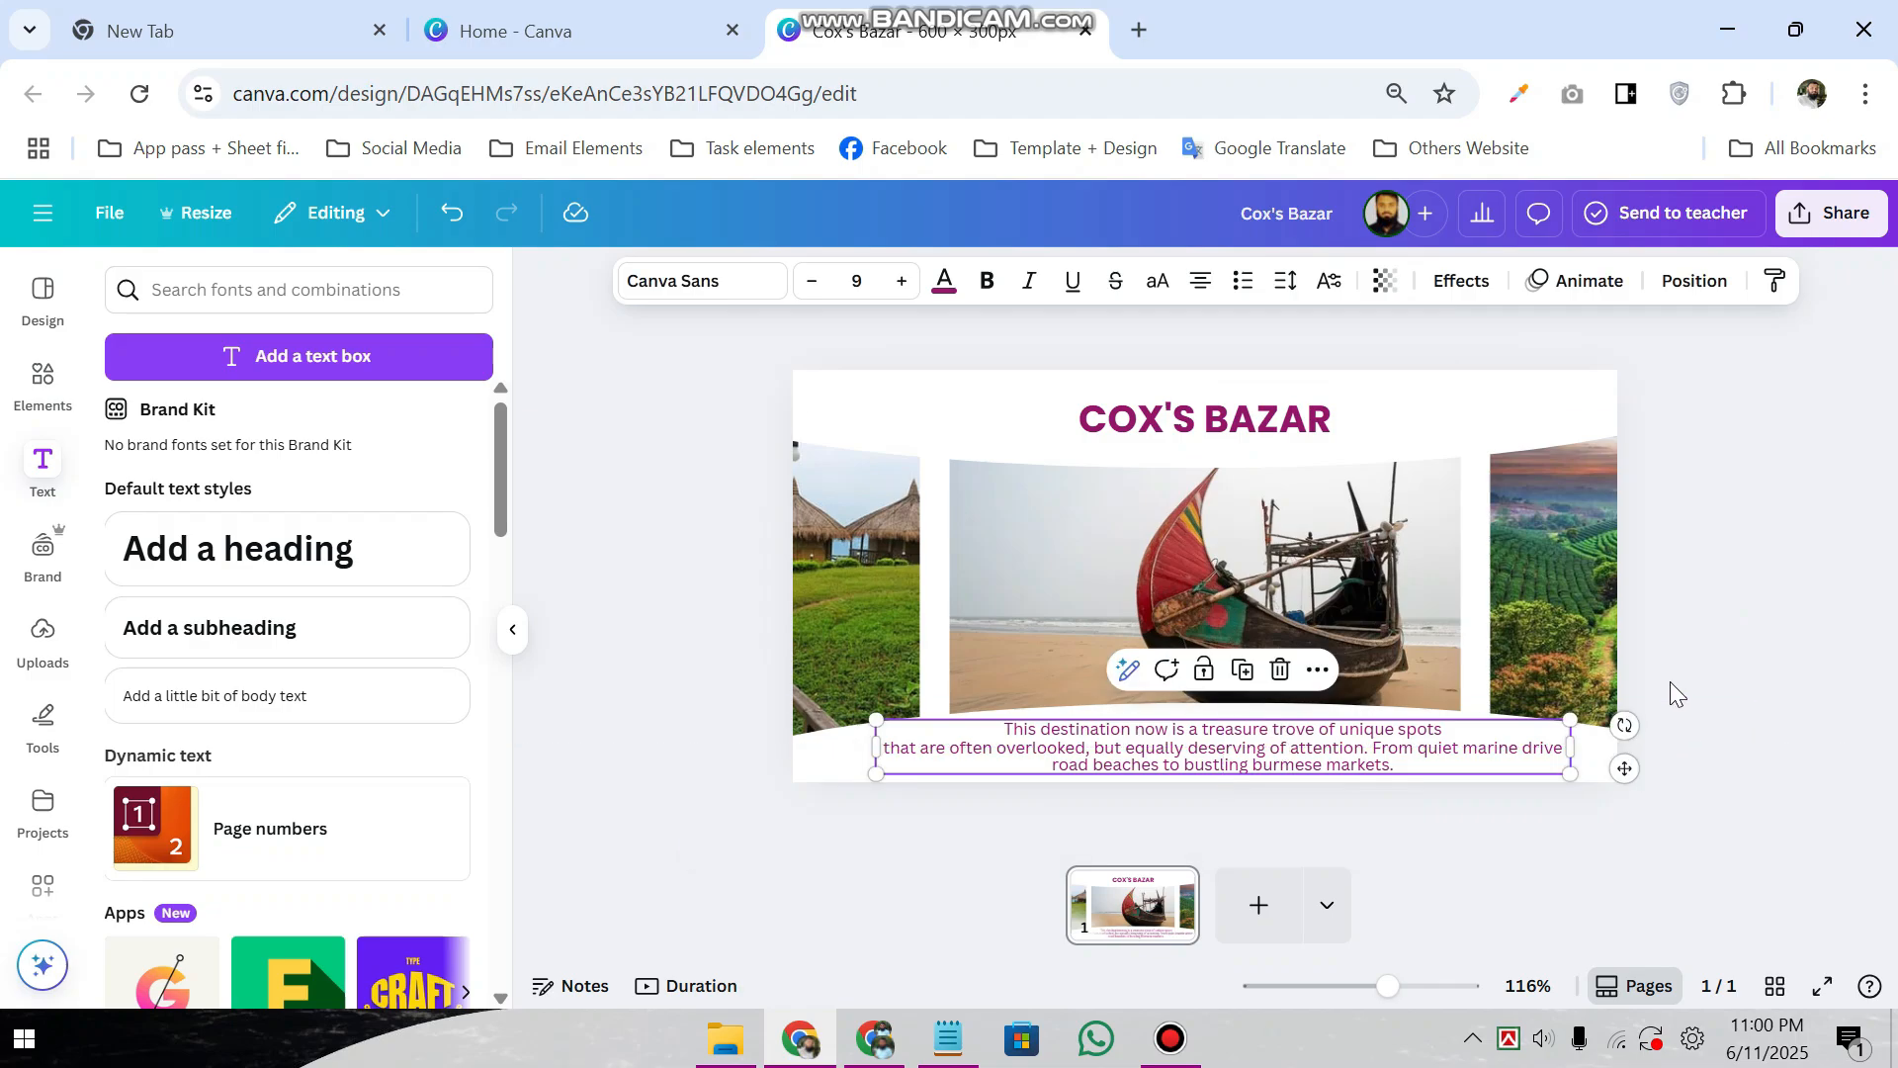
pyautogui.click(1671, 680)
pyautogui.click(1208, 742)
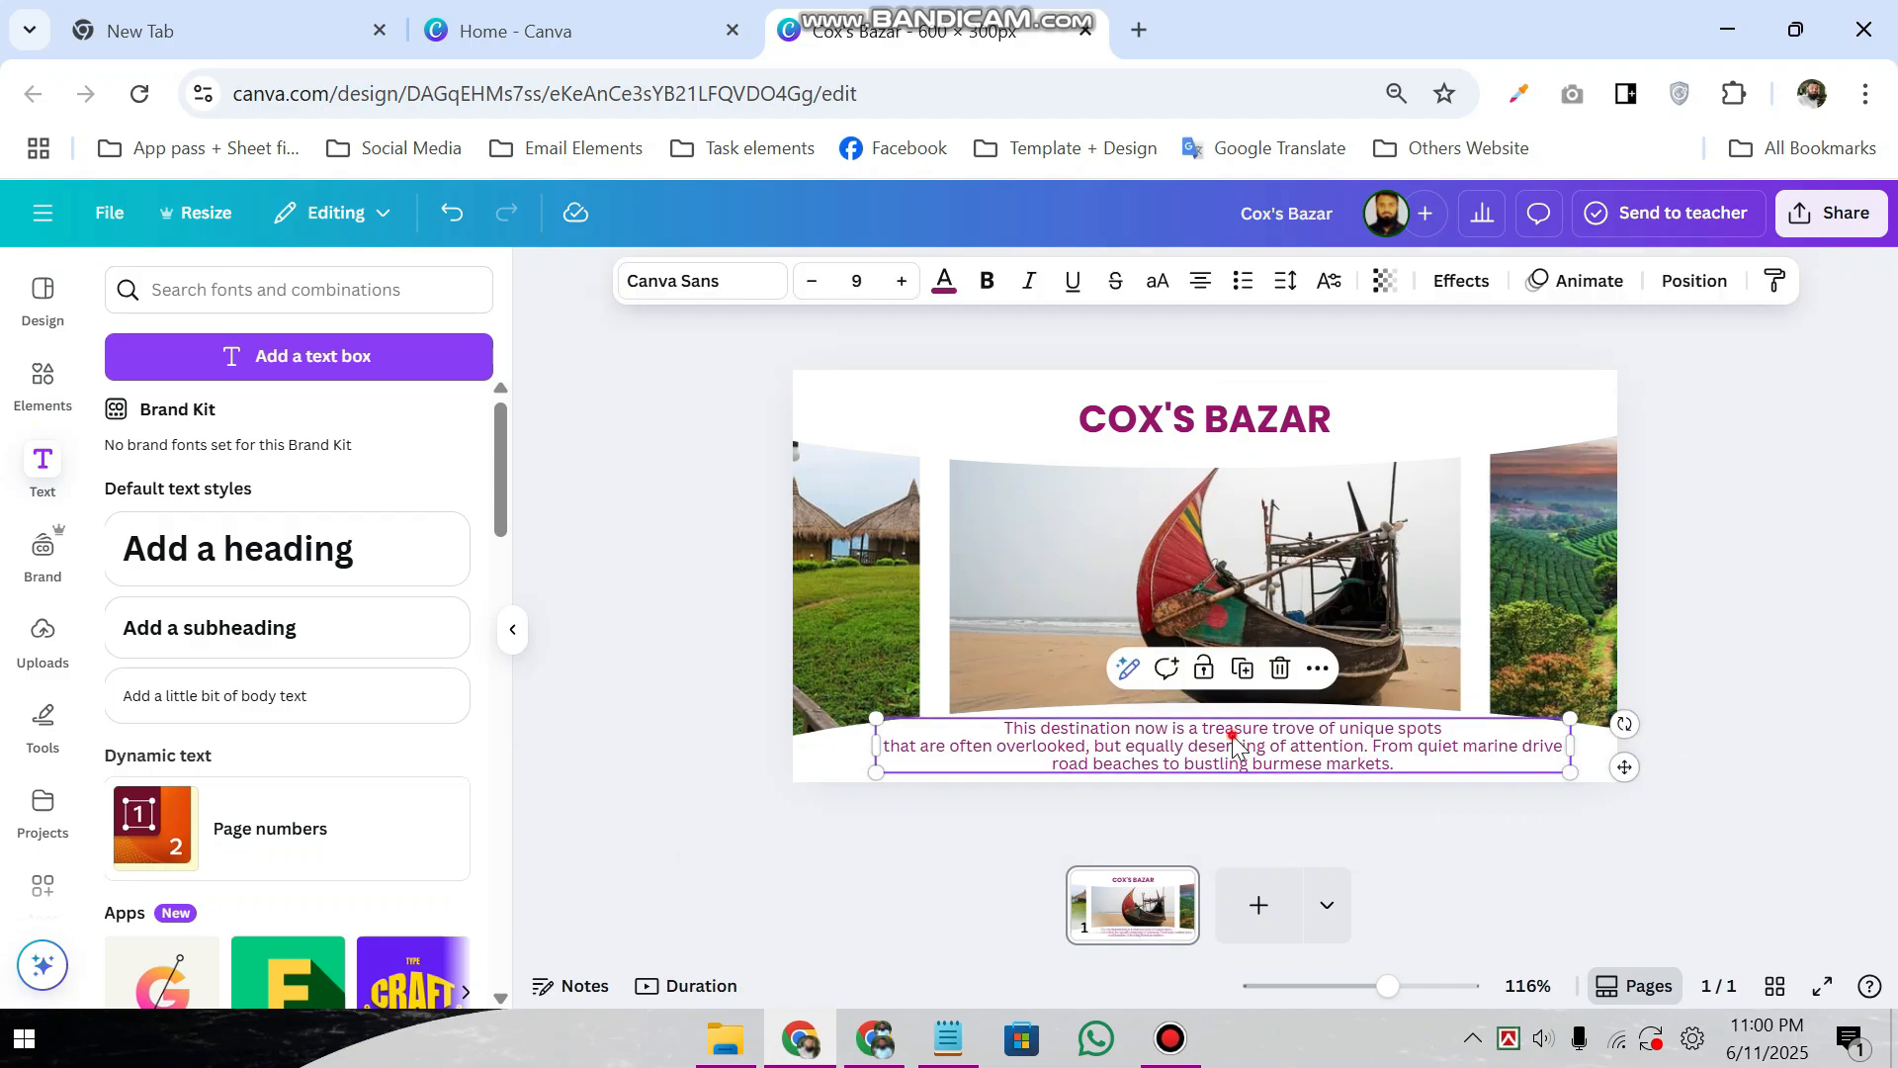
# - Apply the Typewriter animation on enter to the description text under the boat photo
pyautogui.click(1730, 647)
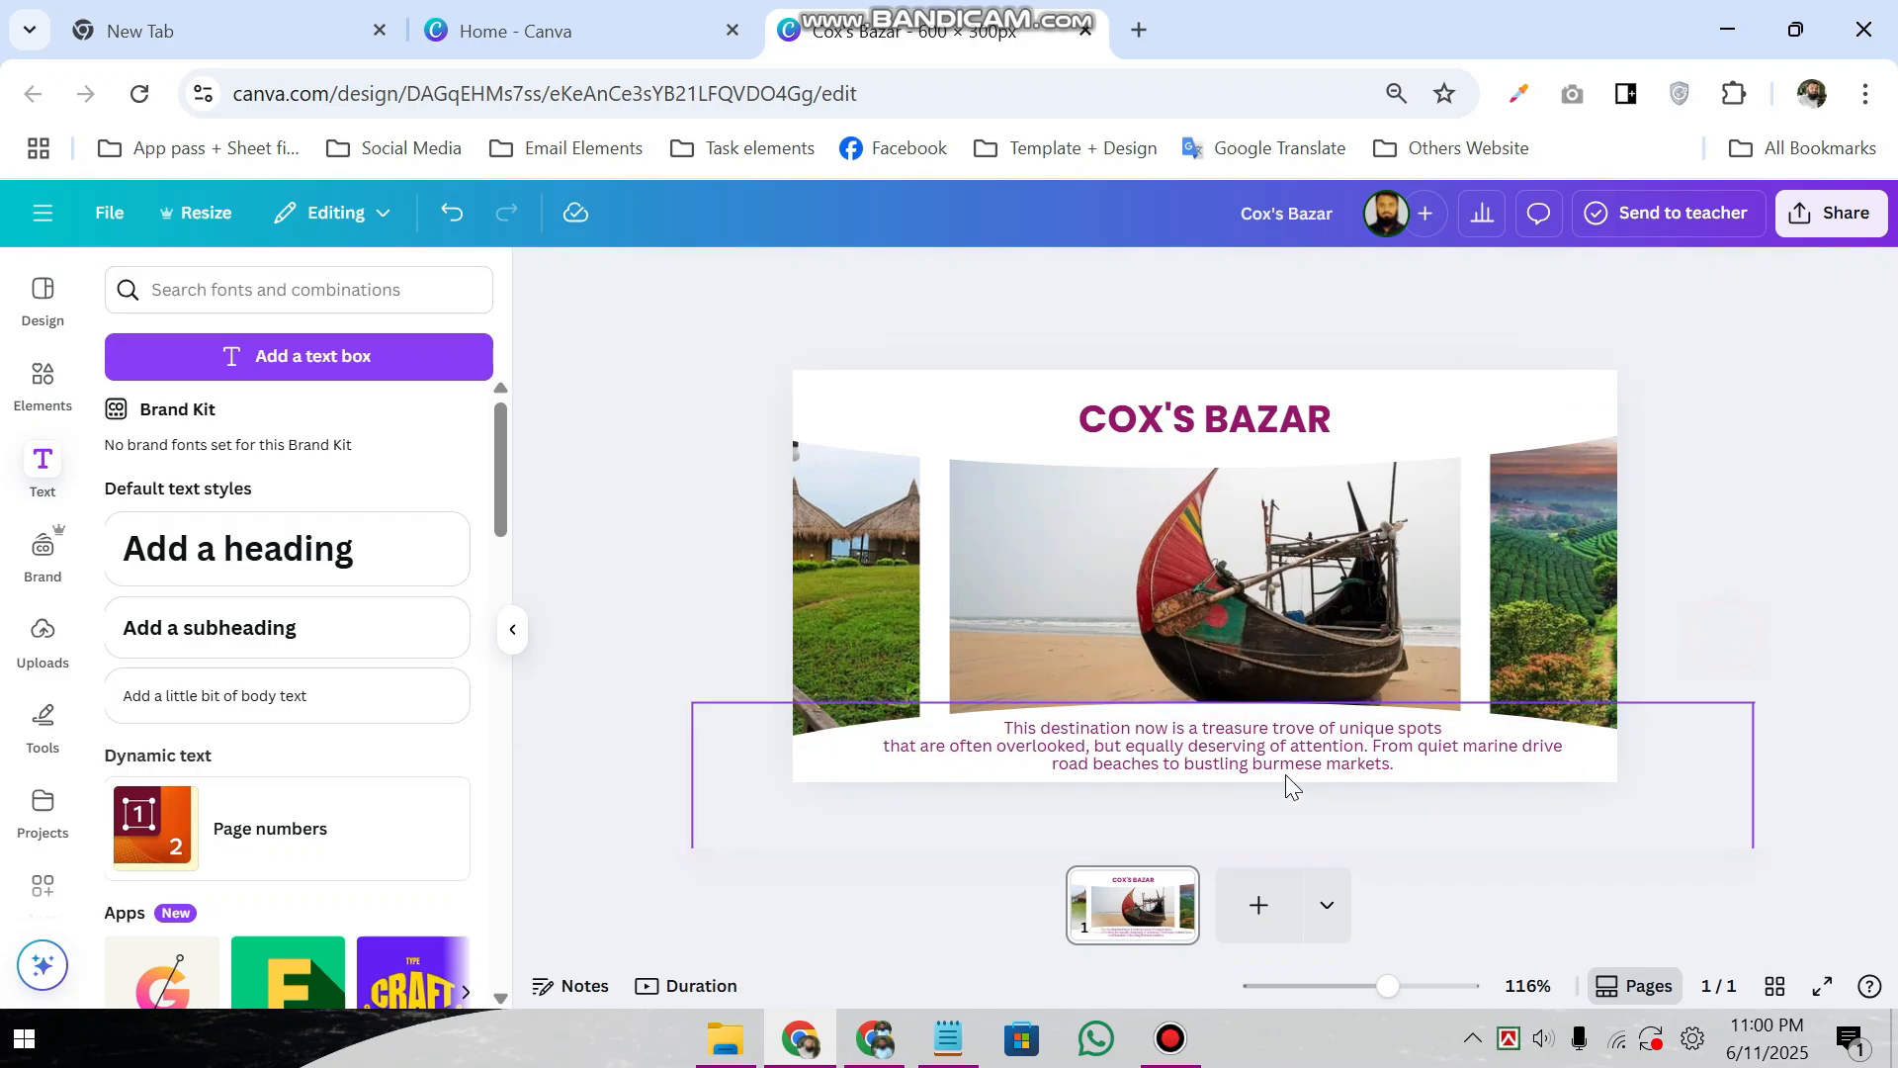
pyautogui.click(1275, 753)
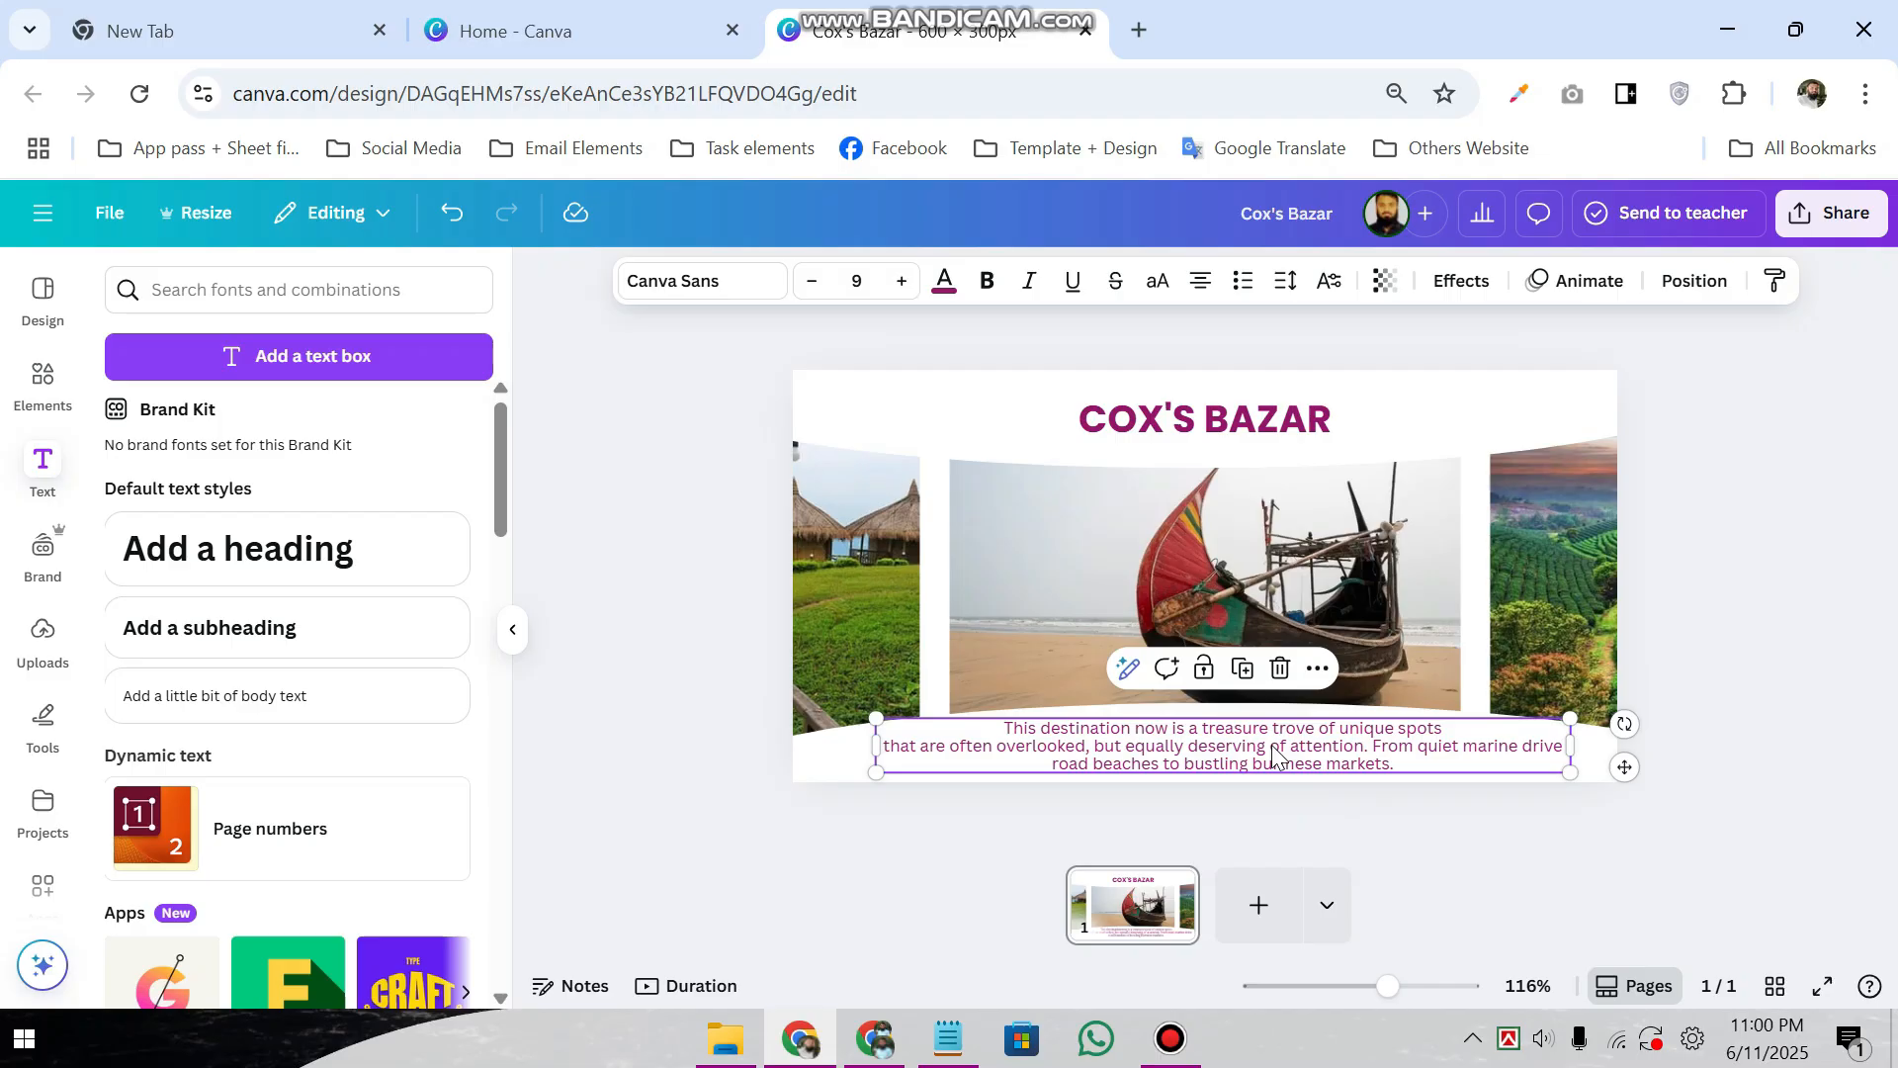
pyautogui.click(1586, 284)
pyautogui.click(164, 749)
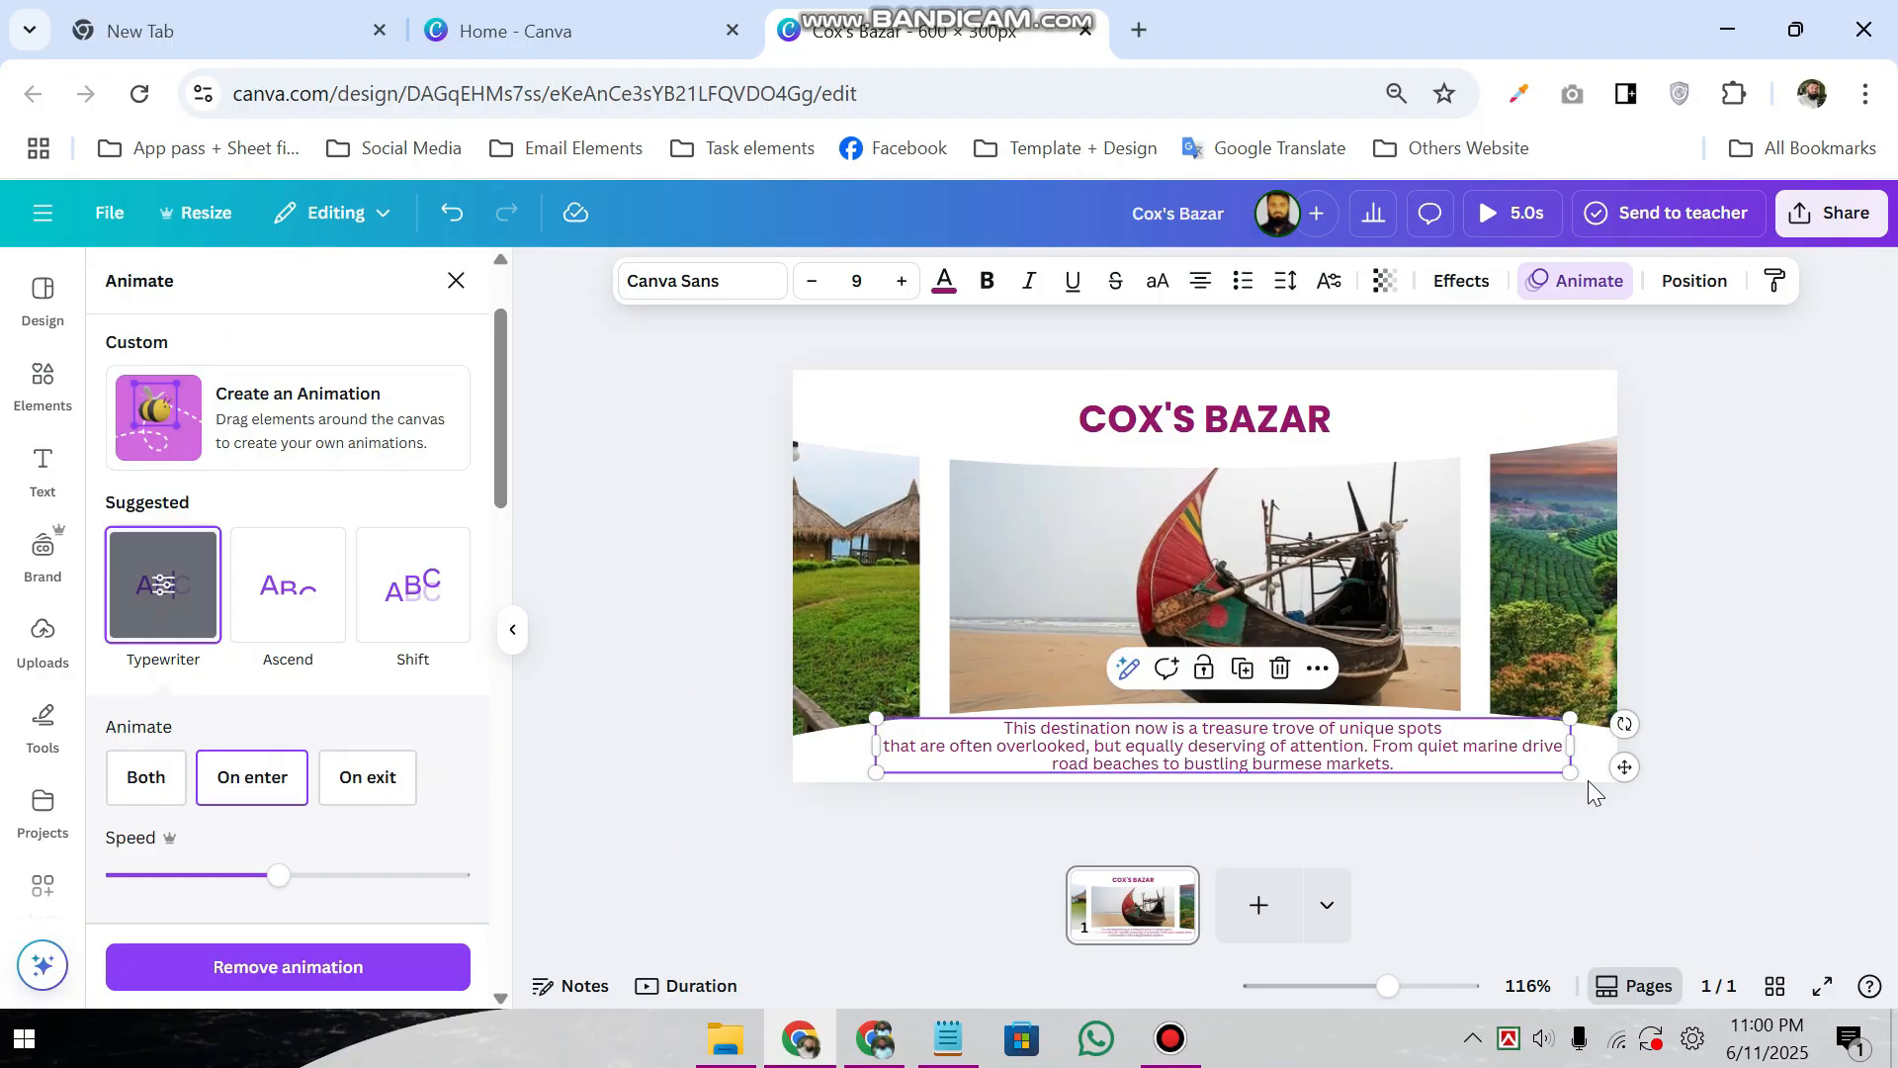
pyautogui.click(1765, 633)
# - Enlarge the COX'S BAZAR title to font size 29.3 and centre it horizontally above the boat photo
pyautogui.click(1315, 425)
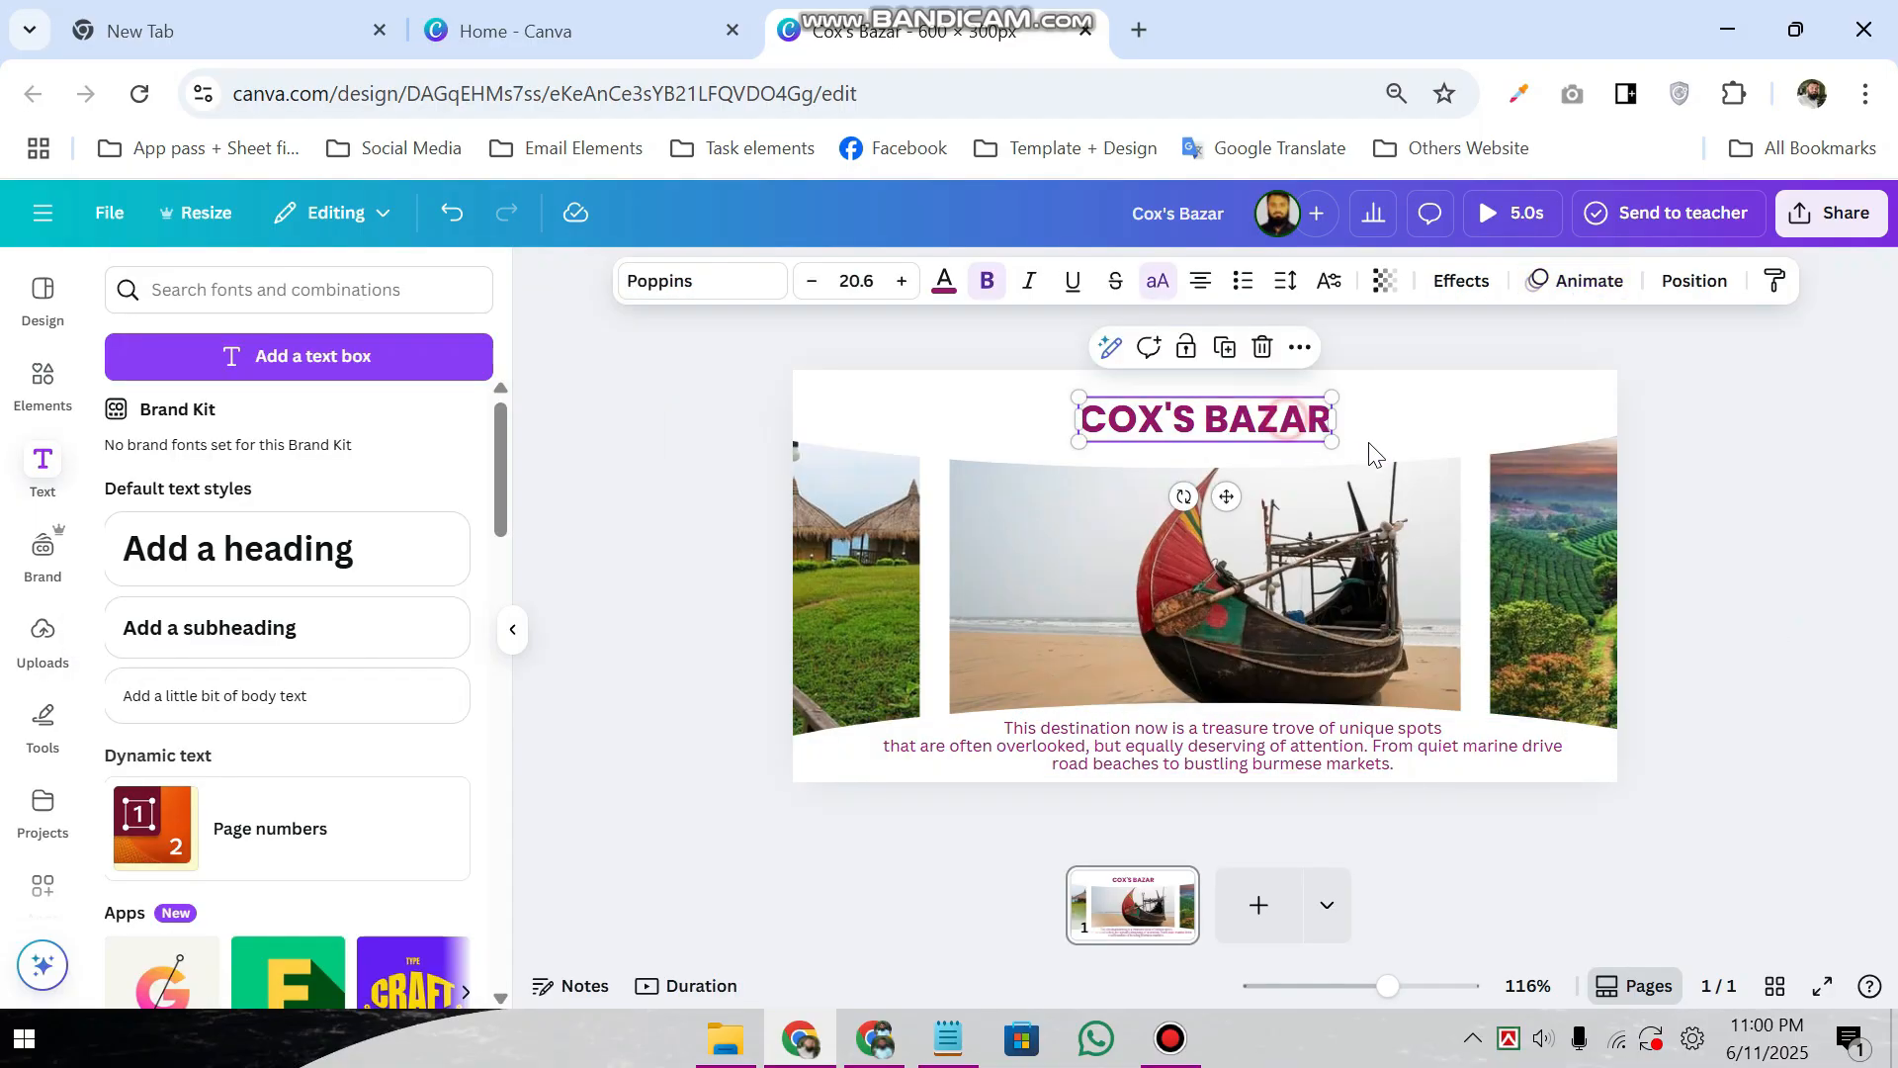
pyautogui.moveTo(1335, 441); pyautogui.dragTo(1436, 465)
pyautogui.moveTo(1333, 410); pyautogui.dragTo(1281, 409)
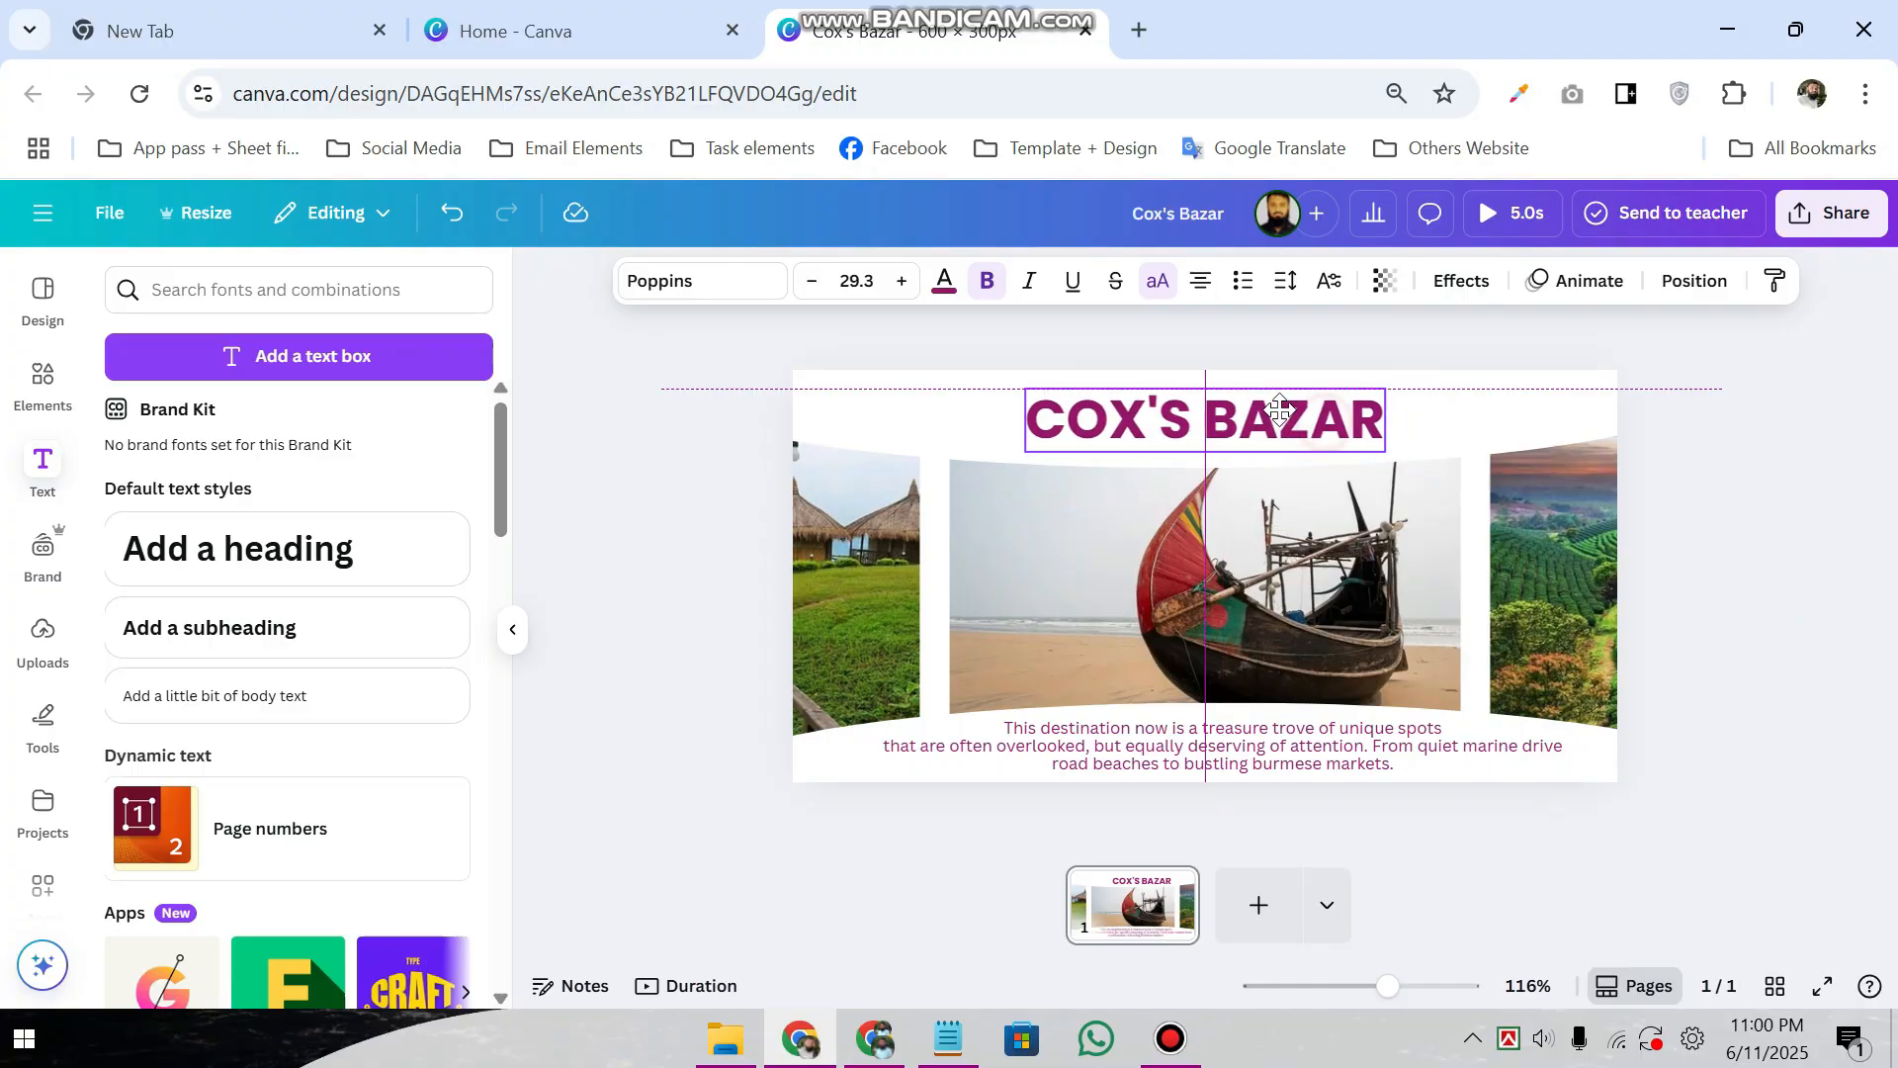
pyautogui.click(1691, 600)
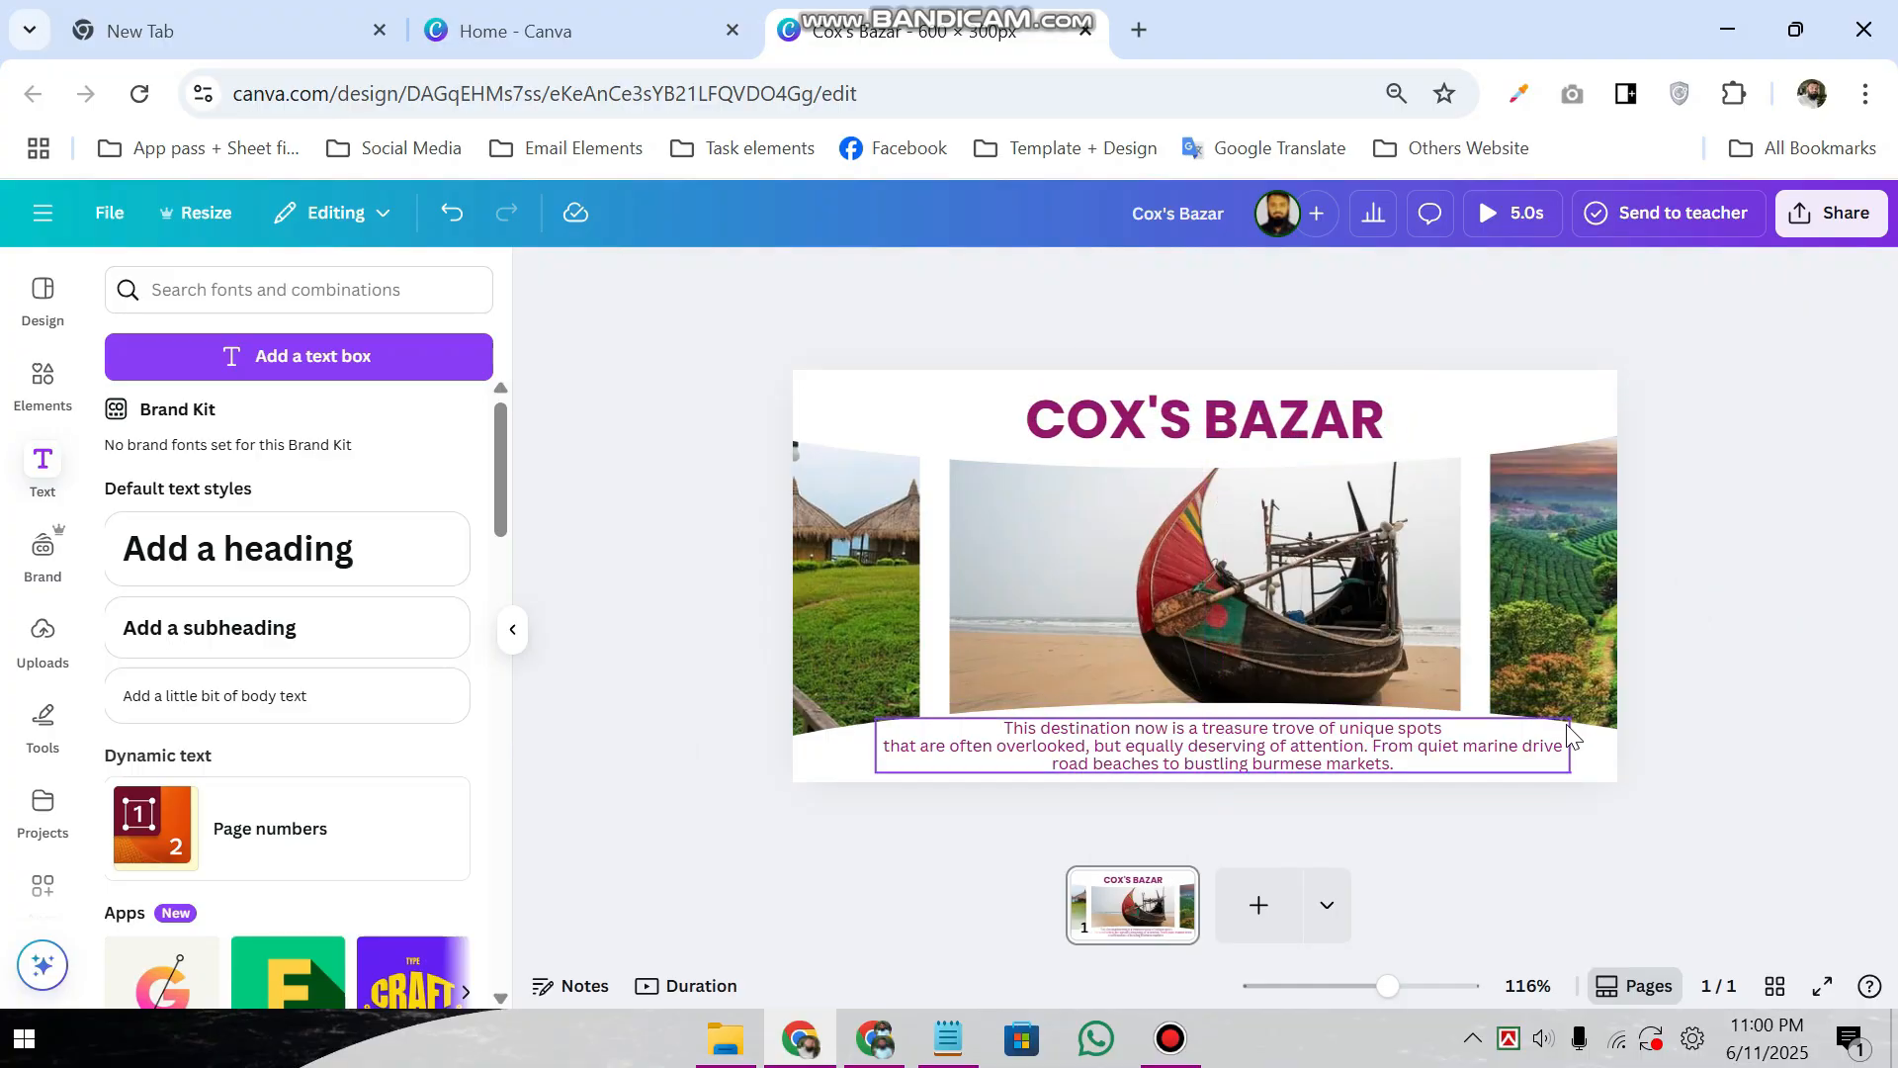
# - Duplicate the finished Cox's Bazar page as page 2
pyautogui.click(1150, 911)
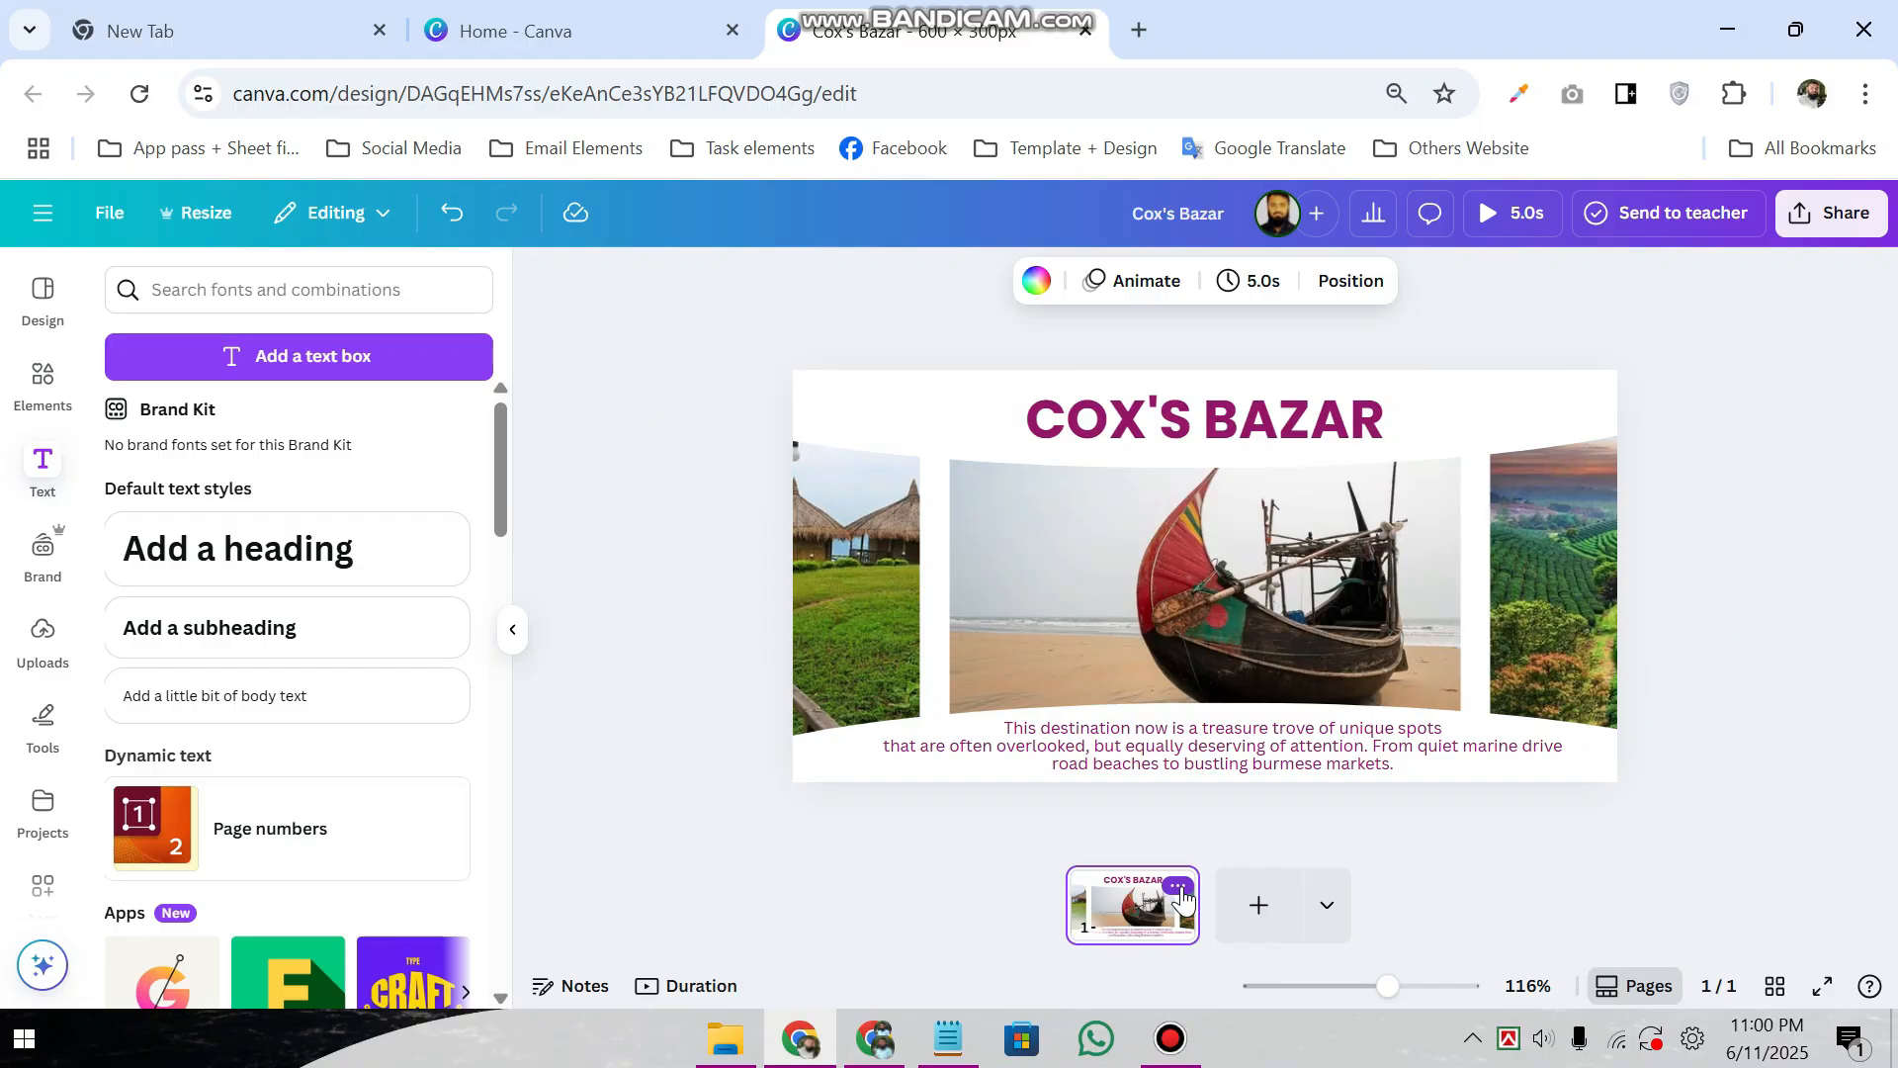
pyautogui.click(1179, 887)
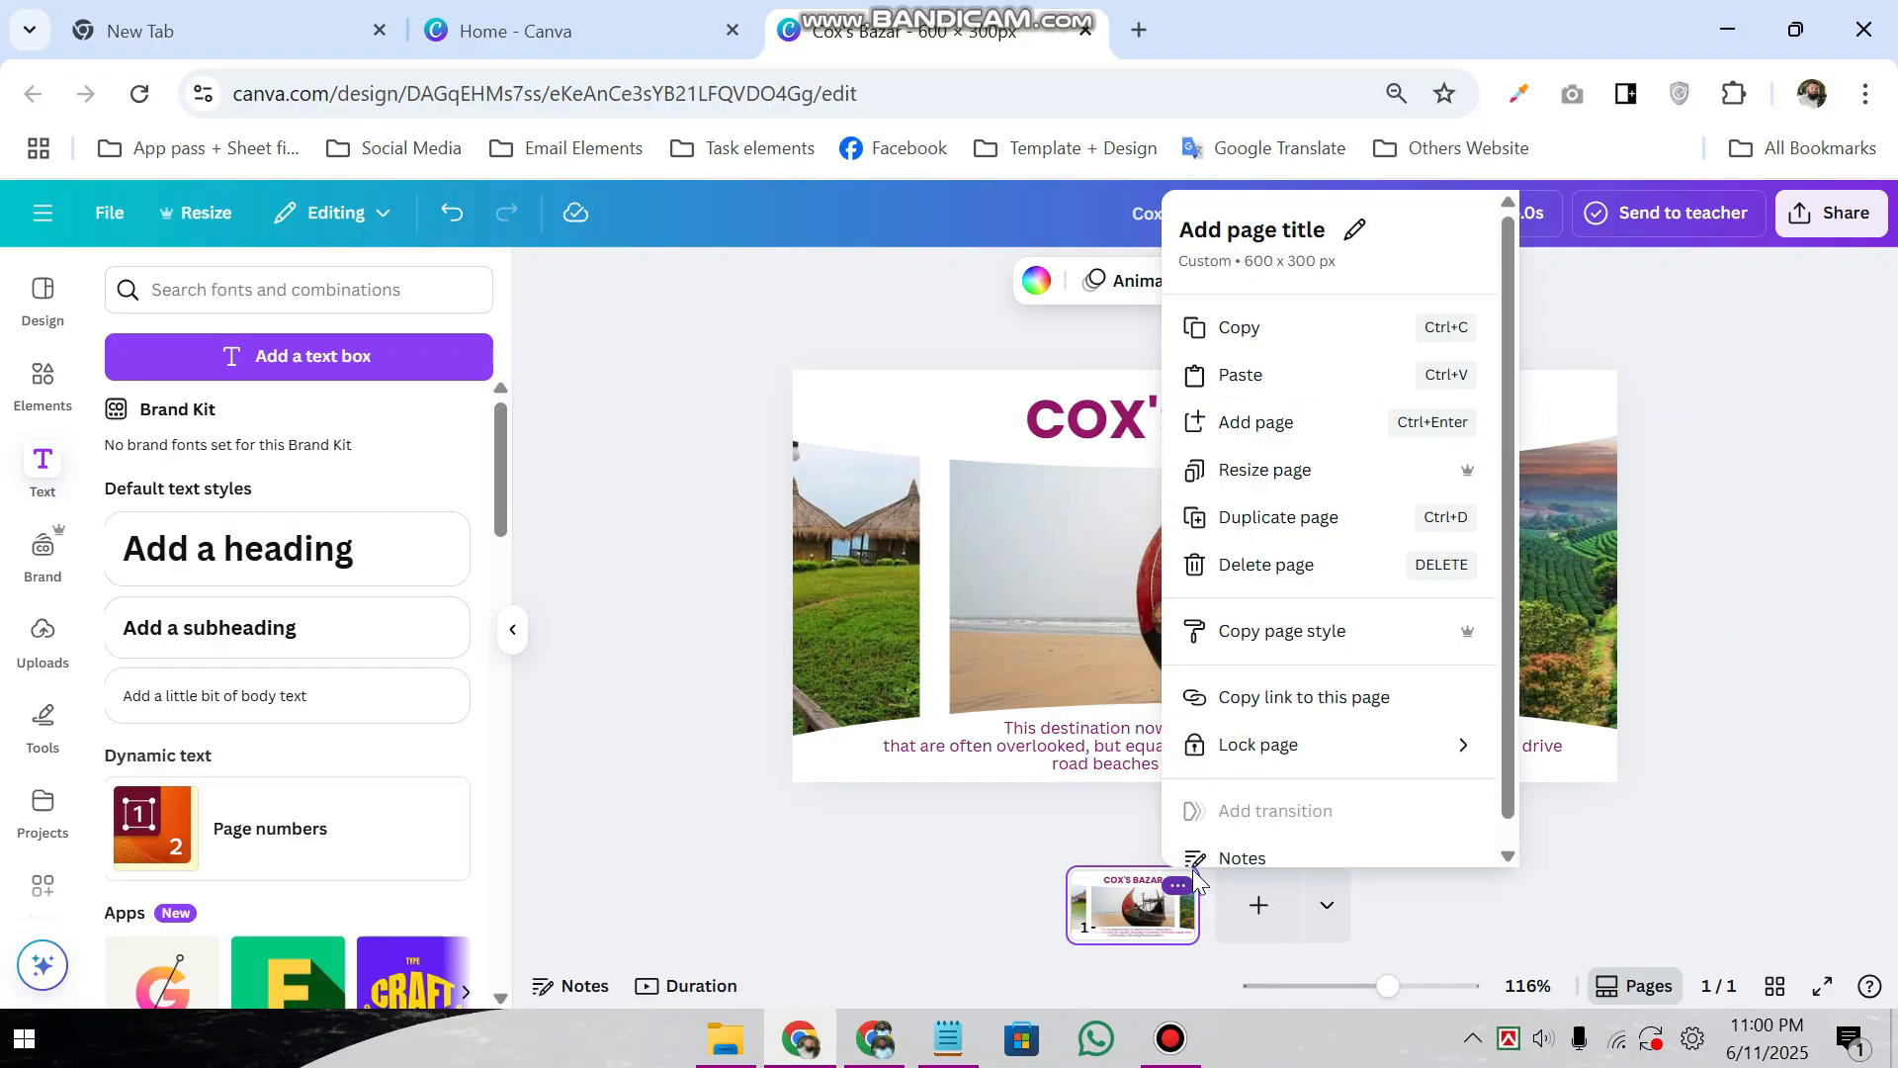
pyautogui.click(1263, 518)
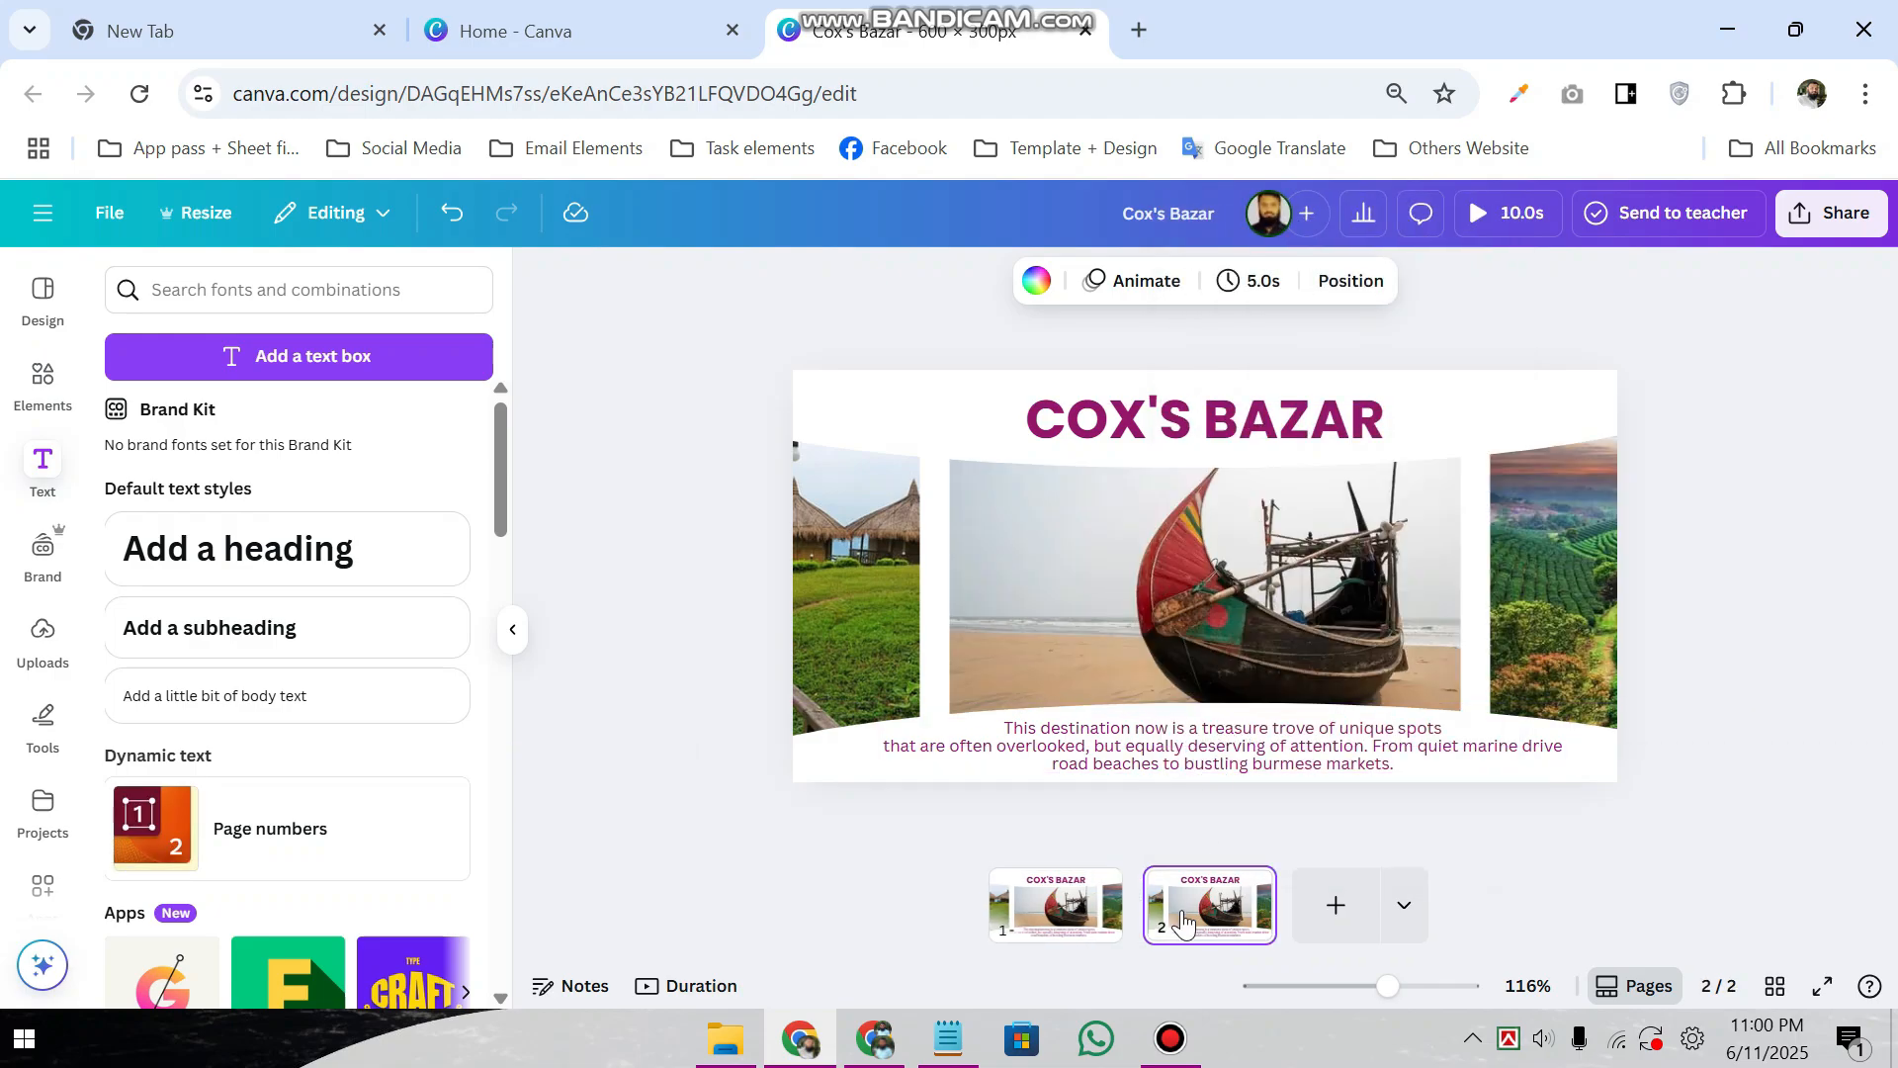
# - On page 2, select the grouped photo strip by its layer and shift it sideways until the tea garden photo is centred
pyautogui.click(1208, 626)
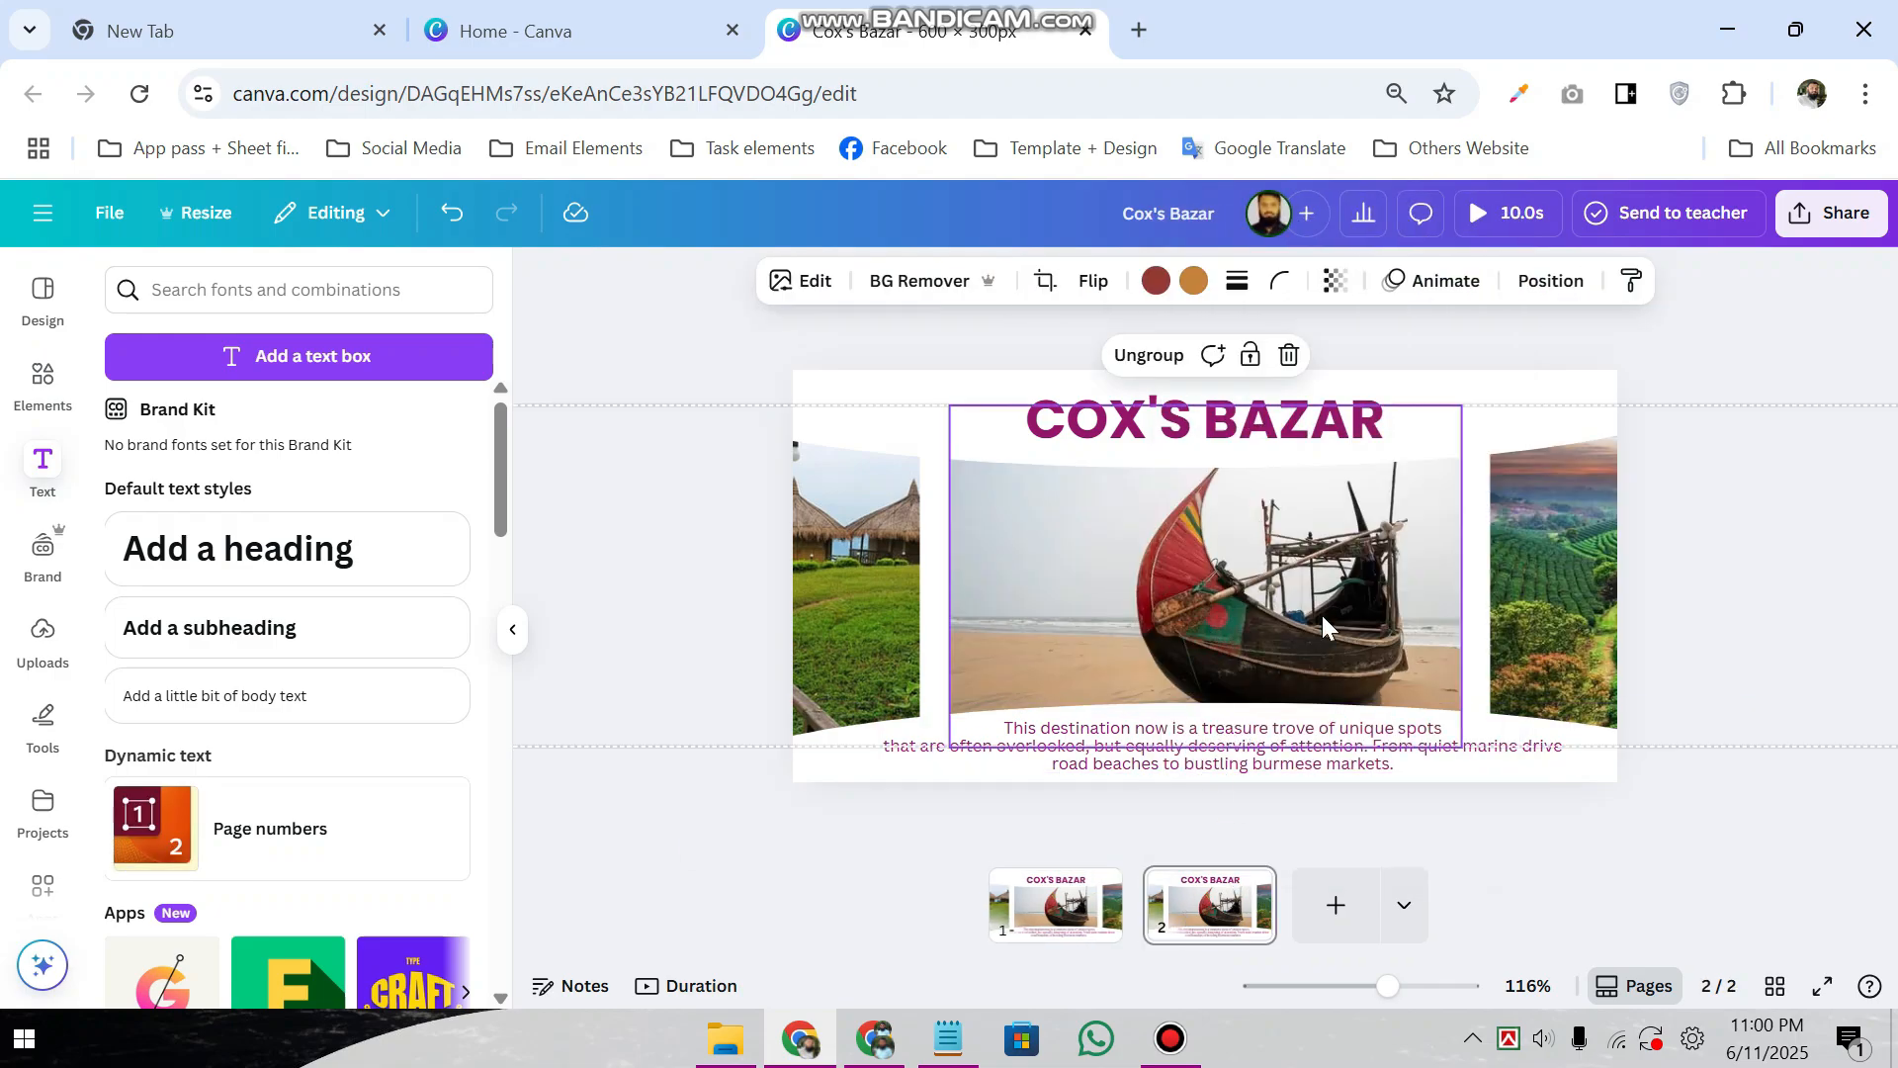
pyautogui.click(1528, 603)
pyautogui.click(921, 416)
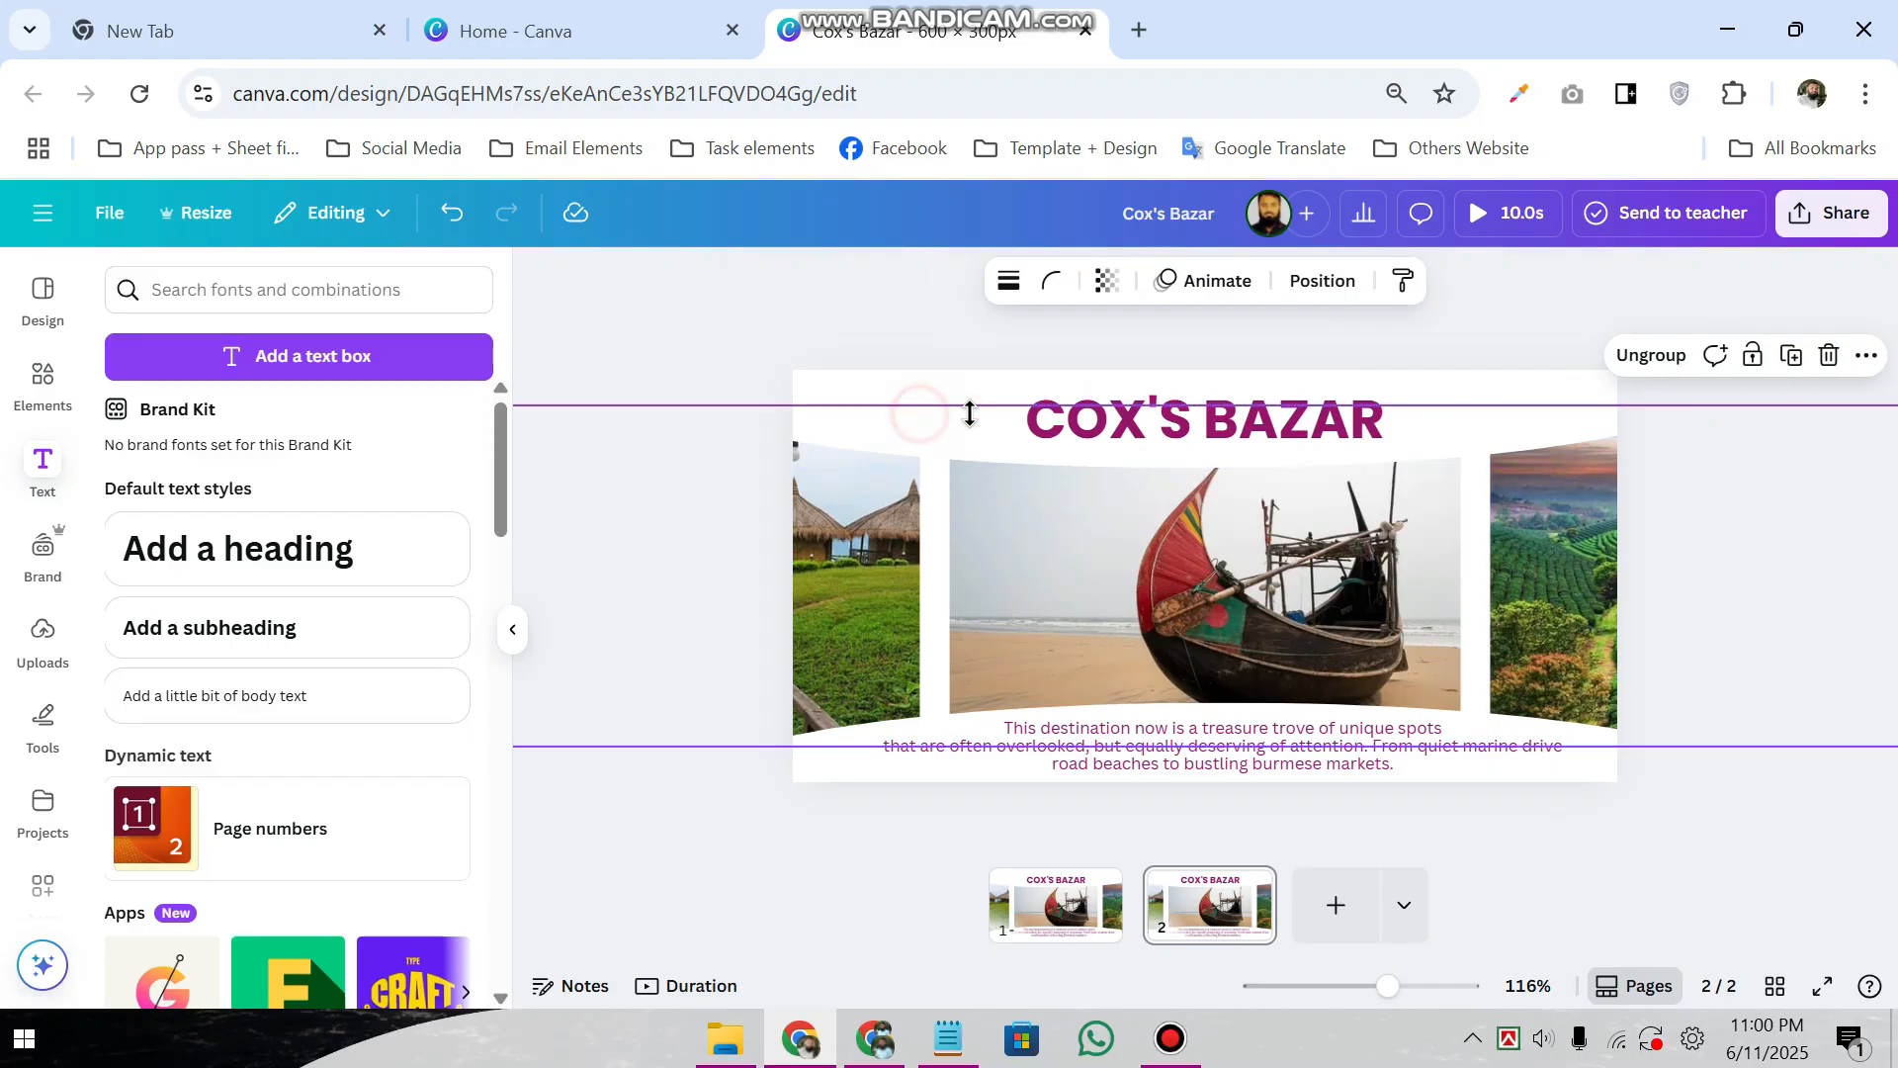
pyautogui.click(1323, 281)
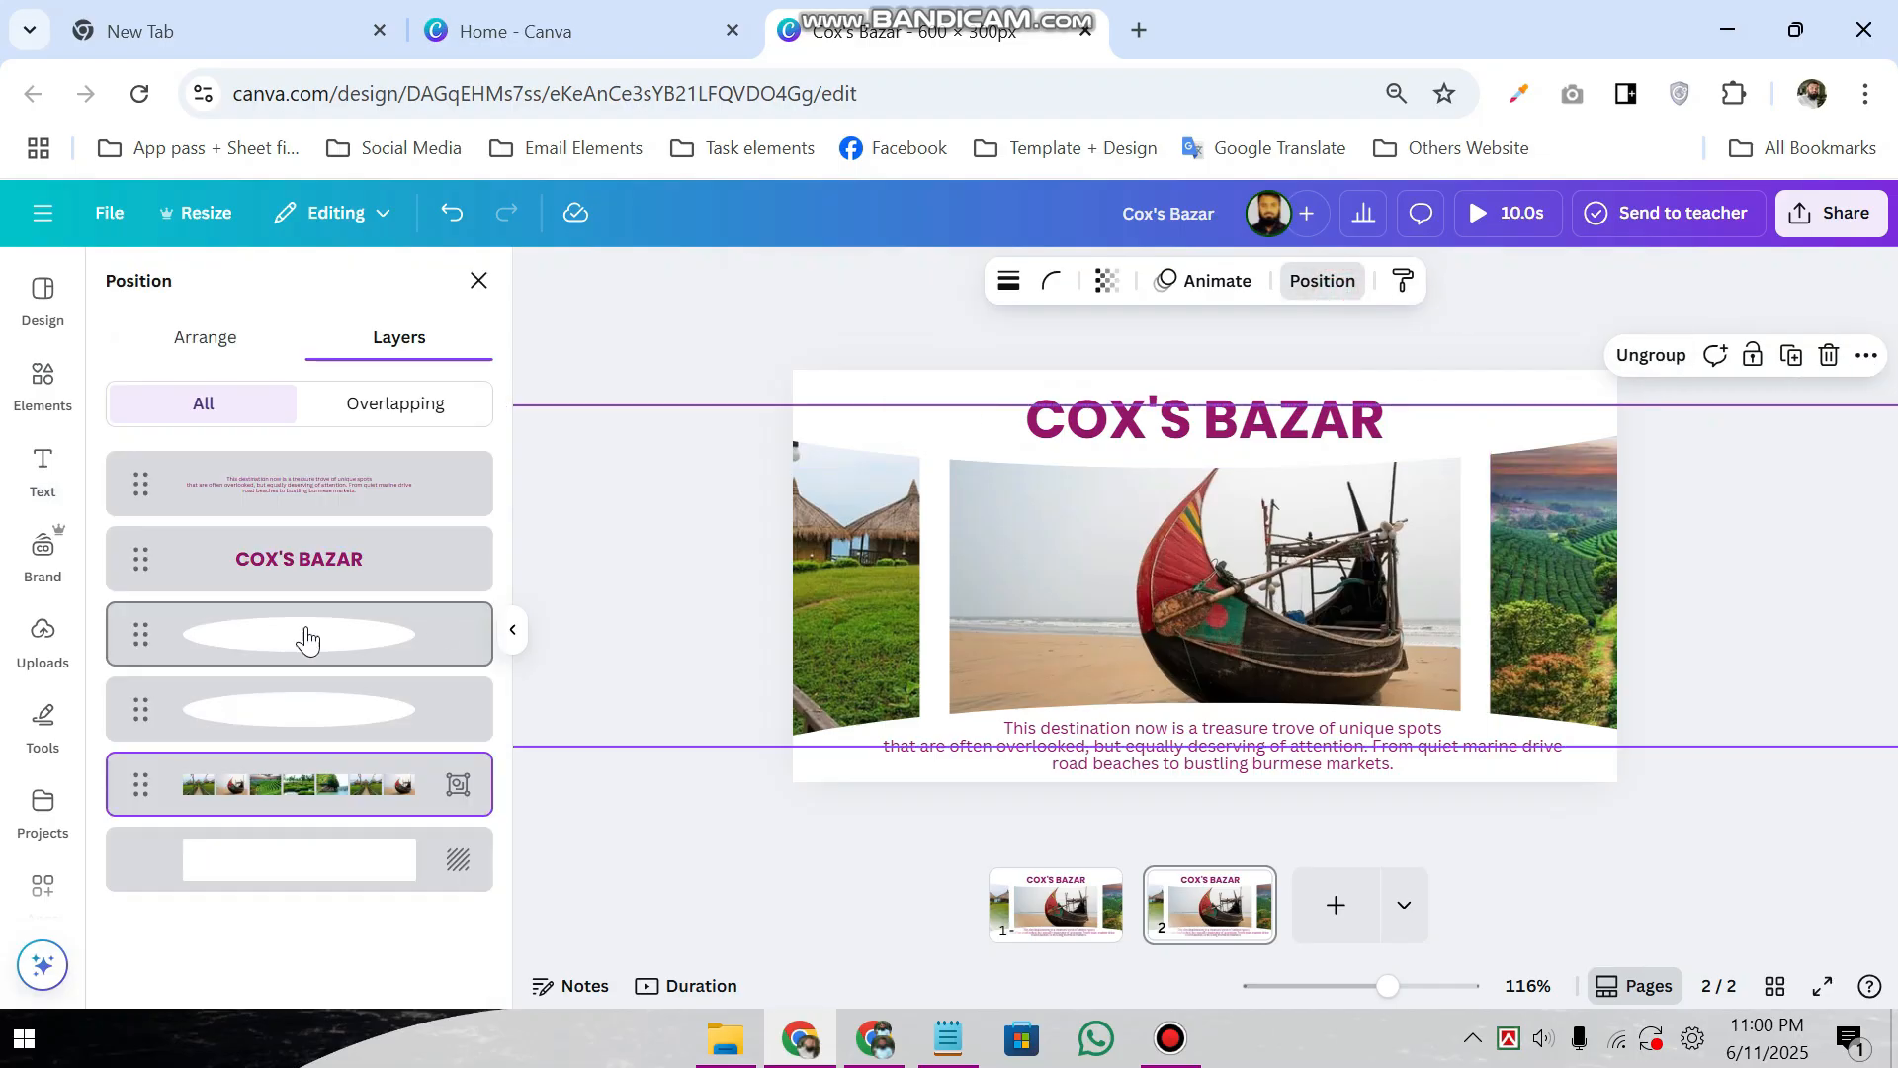
pyautogui.click(310, 781)
pyautogui.moveTo(1431, 583); pyautogui.dragTo(1136, 572)
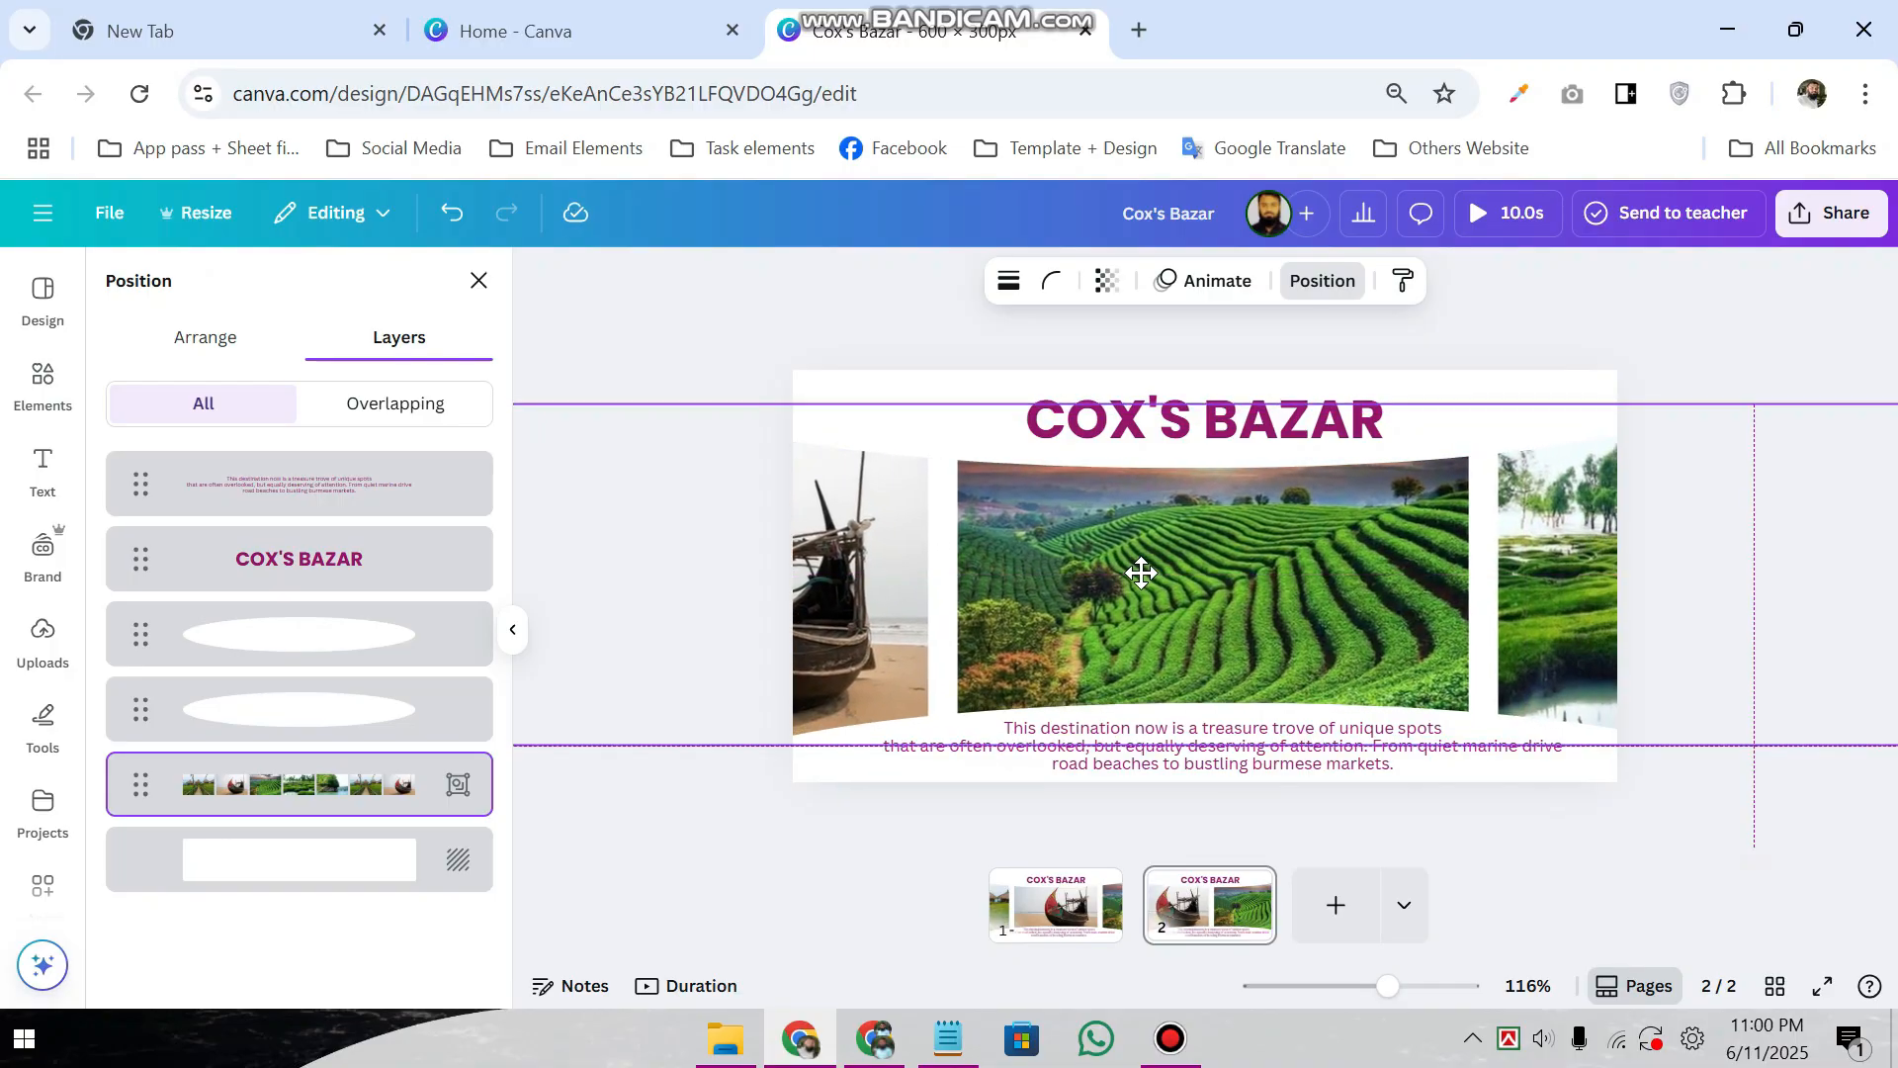
pyautogui.moveTo(1302, 555)
pyautogui.mouseDown()
pyautogui.moveTo(1259, 555)
pyautogui.moveTo(1301, 558)
pyautogui.mouseUp()
# - Copy "Sylhet" from the Notepad notes and replace the page 2 title with it
pyautogui.click(947, 1035)
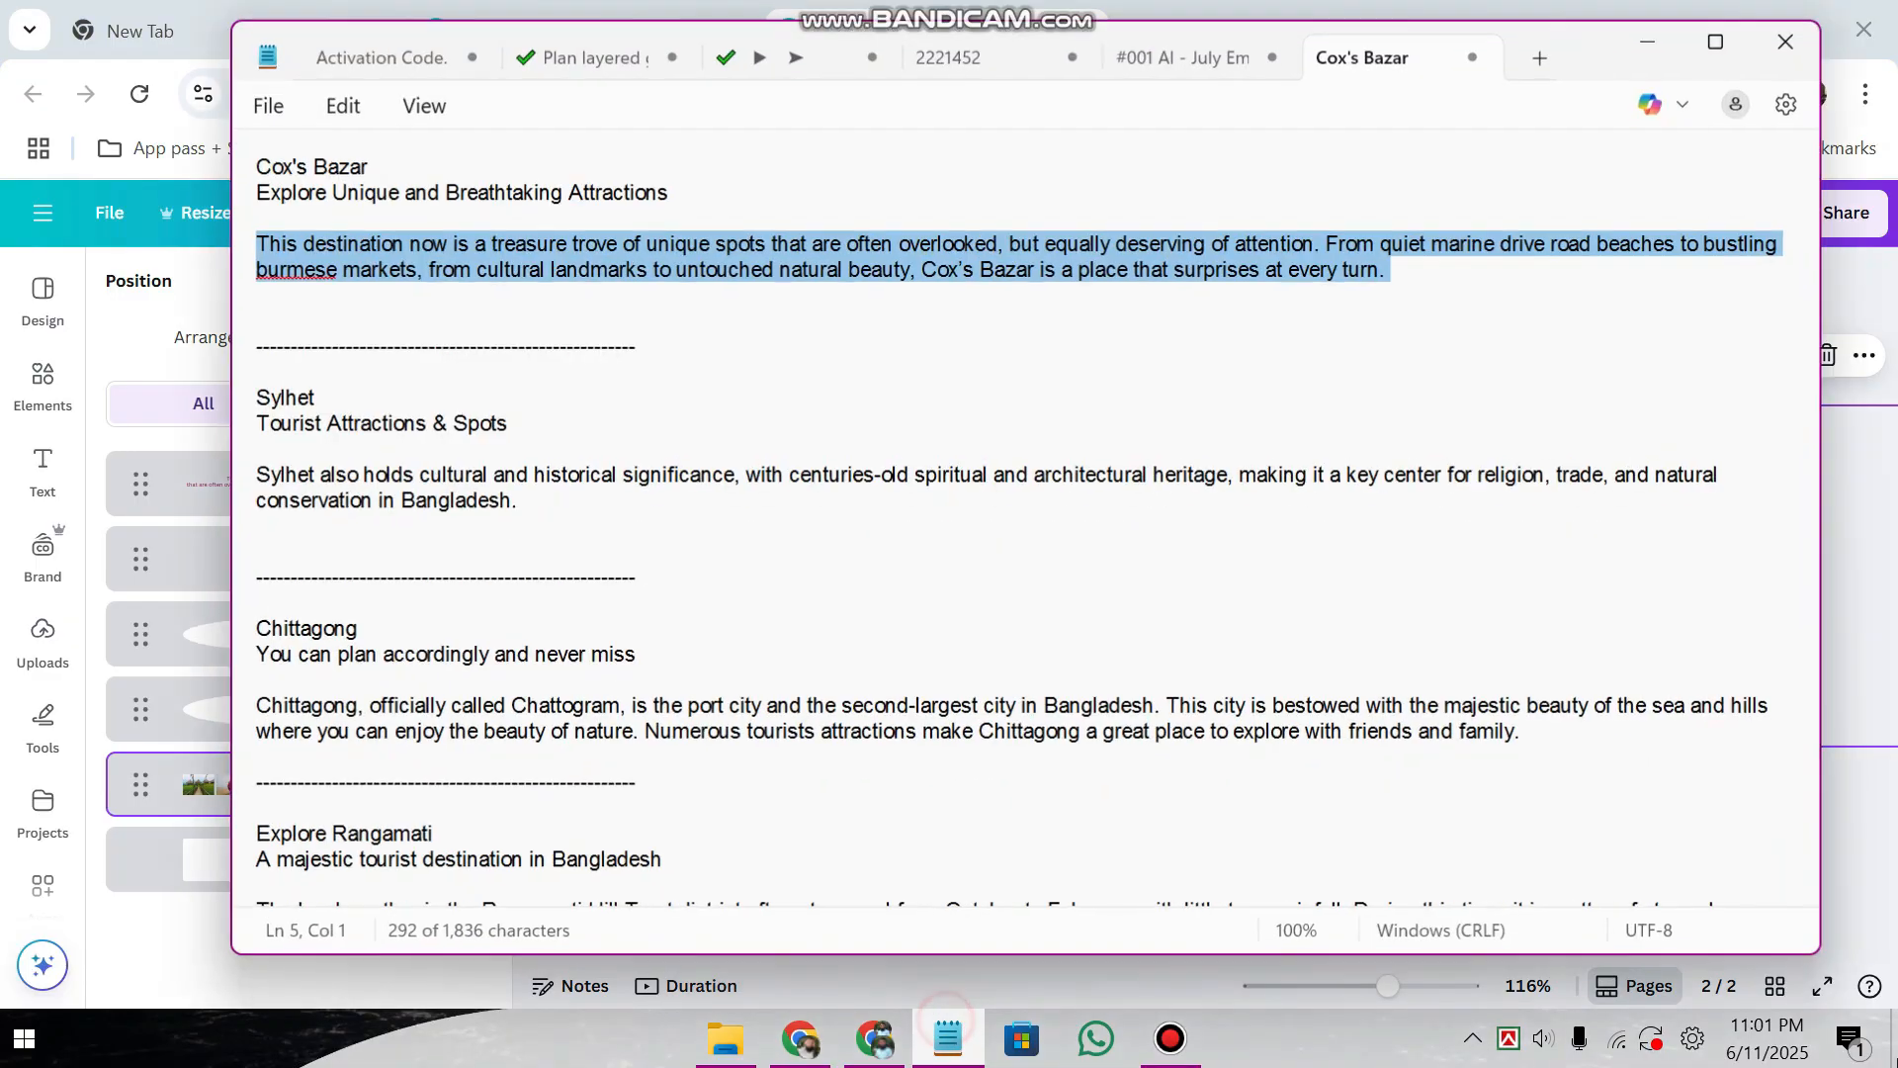
pyautogui.moveTo(338, 393); pyautogui.dragTo(256, 400)
pyautogui.hotkey('ctrl', 'c')
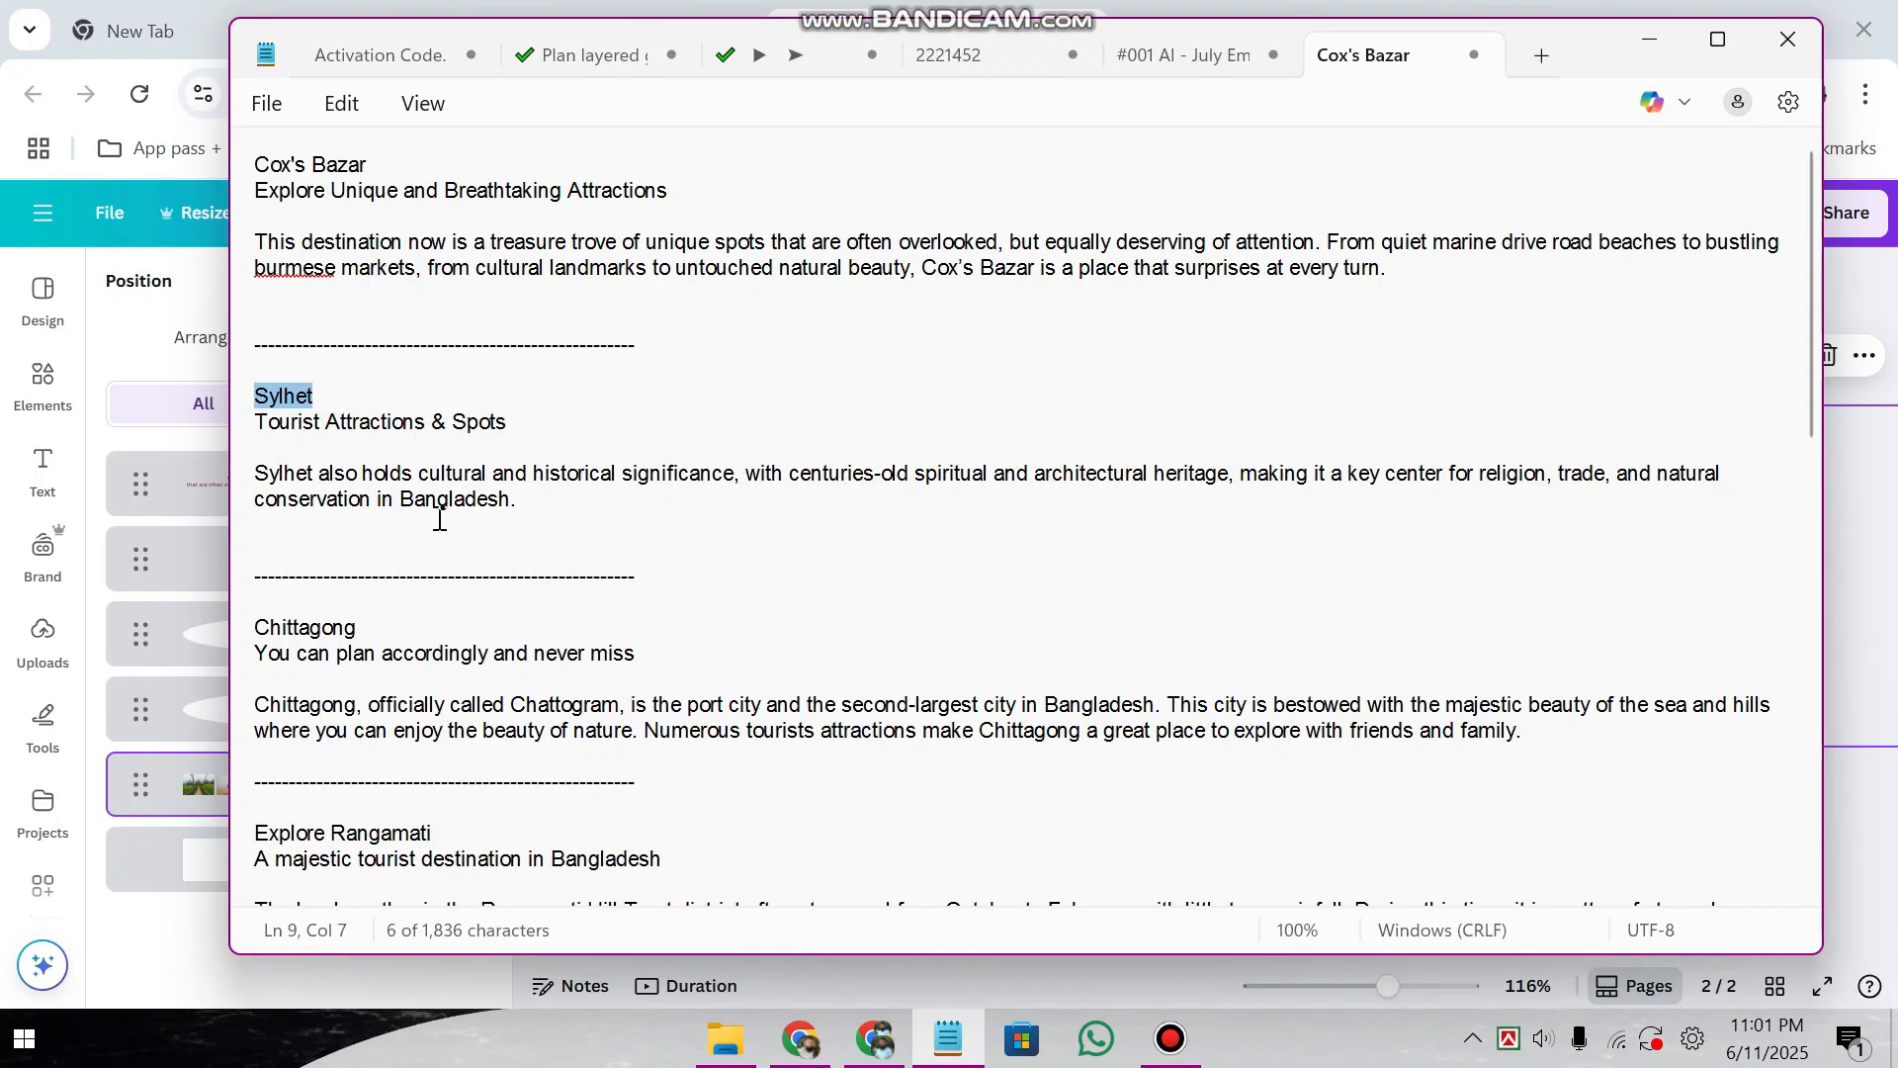
pyautogui.click(1667, 37)
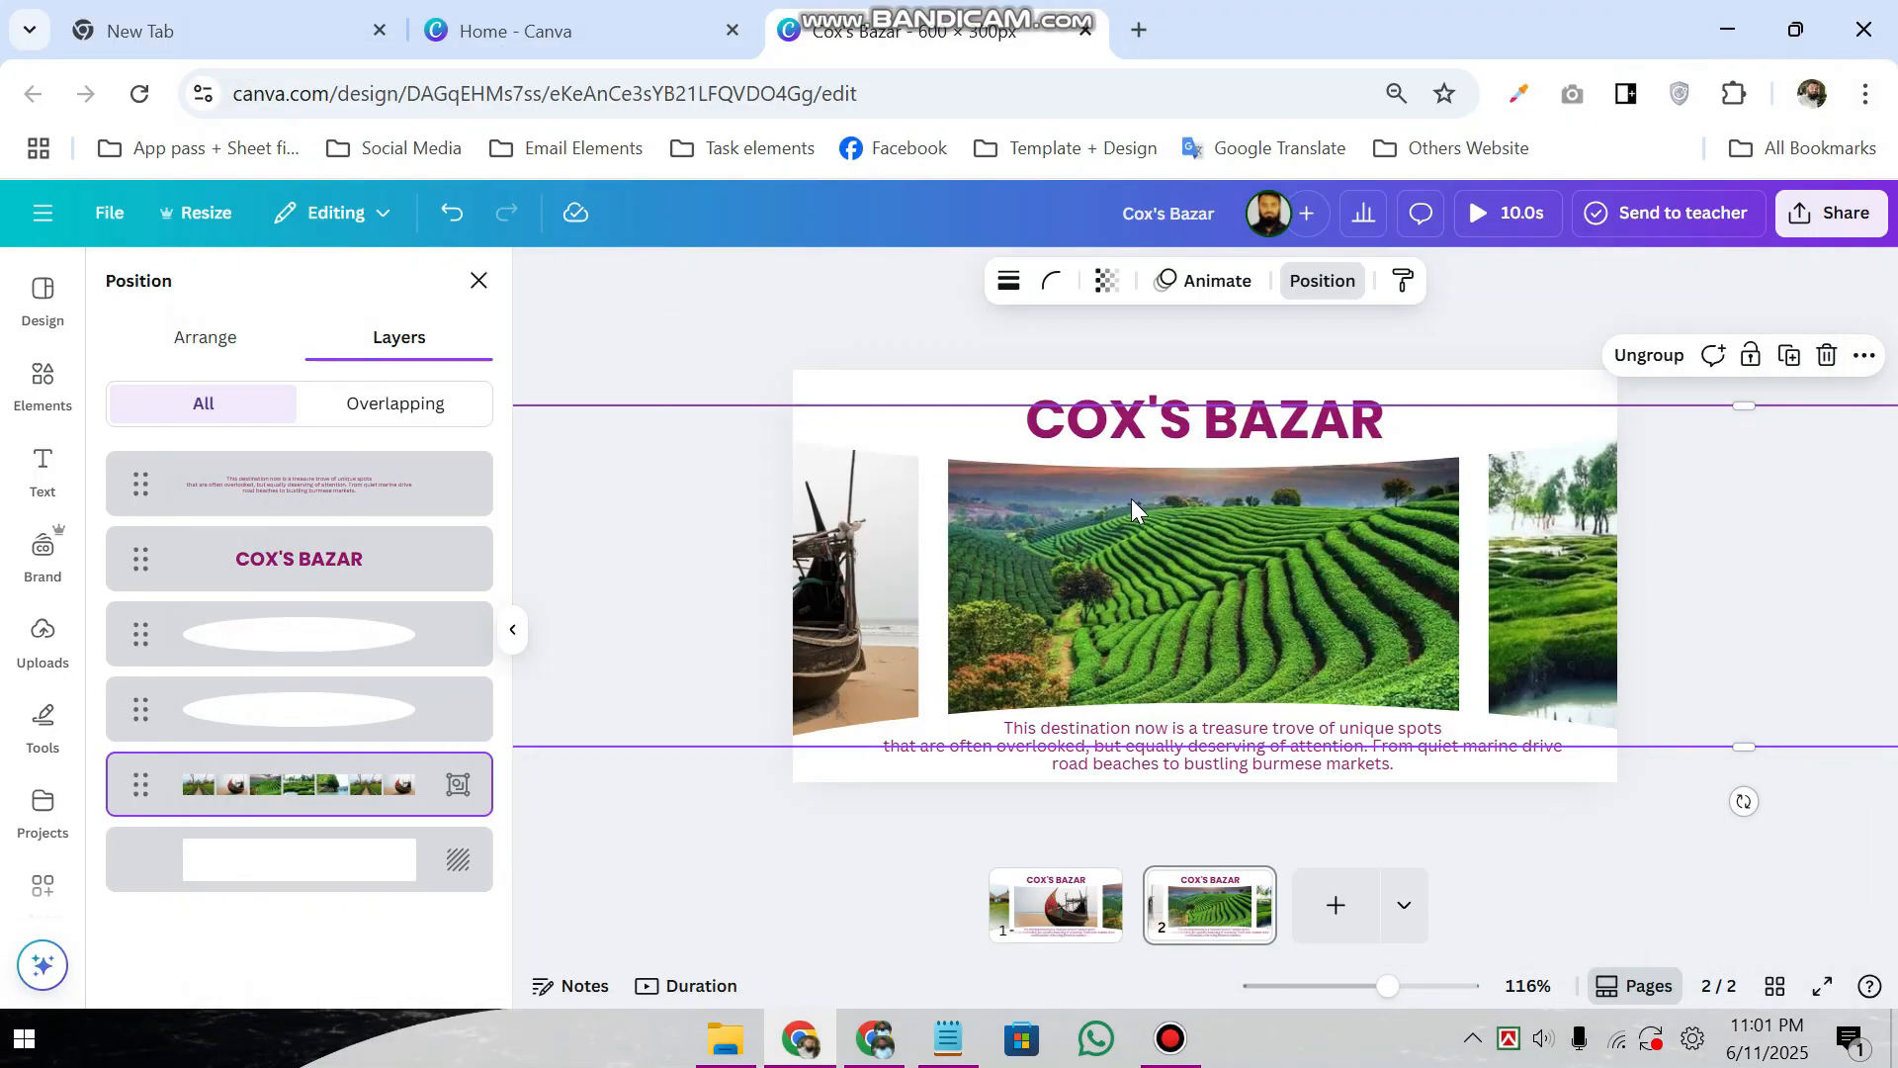
pyautogui.doubleClick(1171, 428)
pyautogui.hotkey('ctrl', 'v')
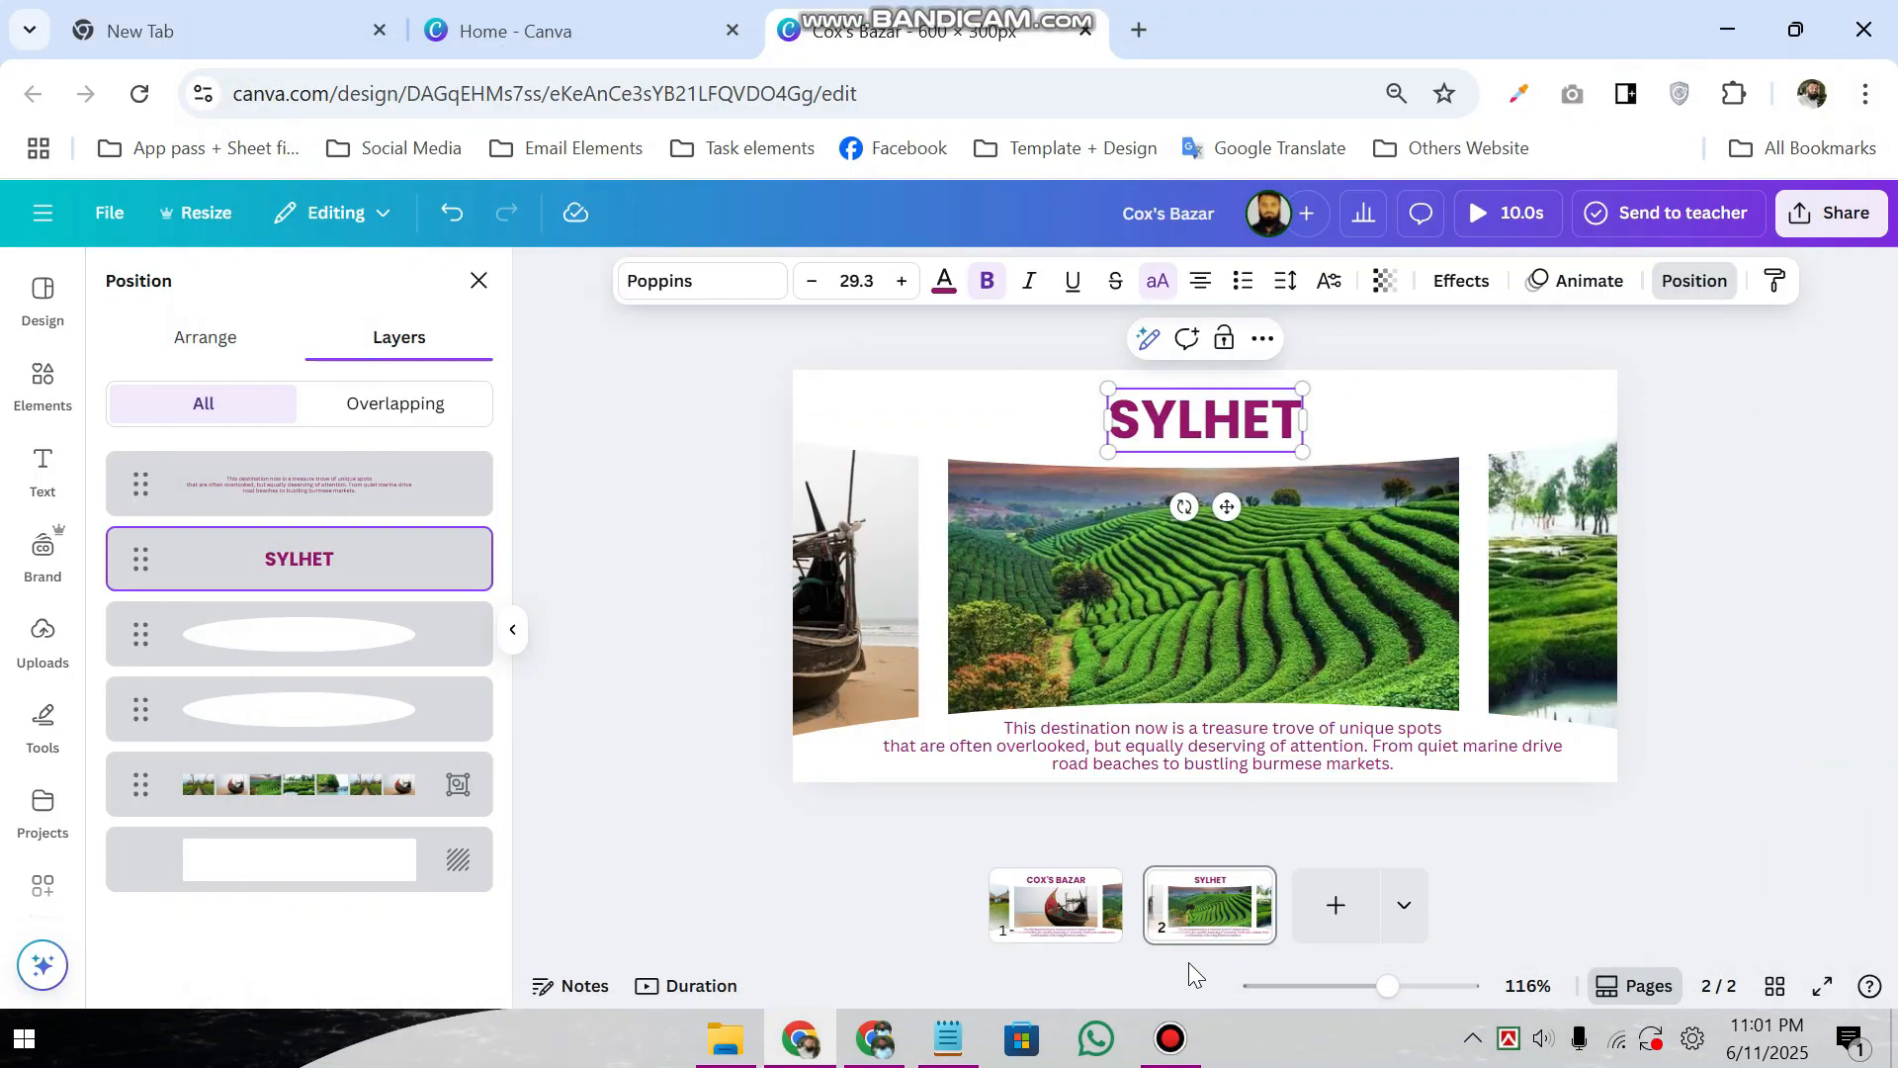
# - Replace the page 2 description with the Sylhet paragraph from the Notepad notes and nudge the text slightly lower
pyautogui.click(947, 1038)
pyautogui.click(425, 541)
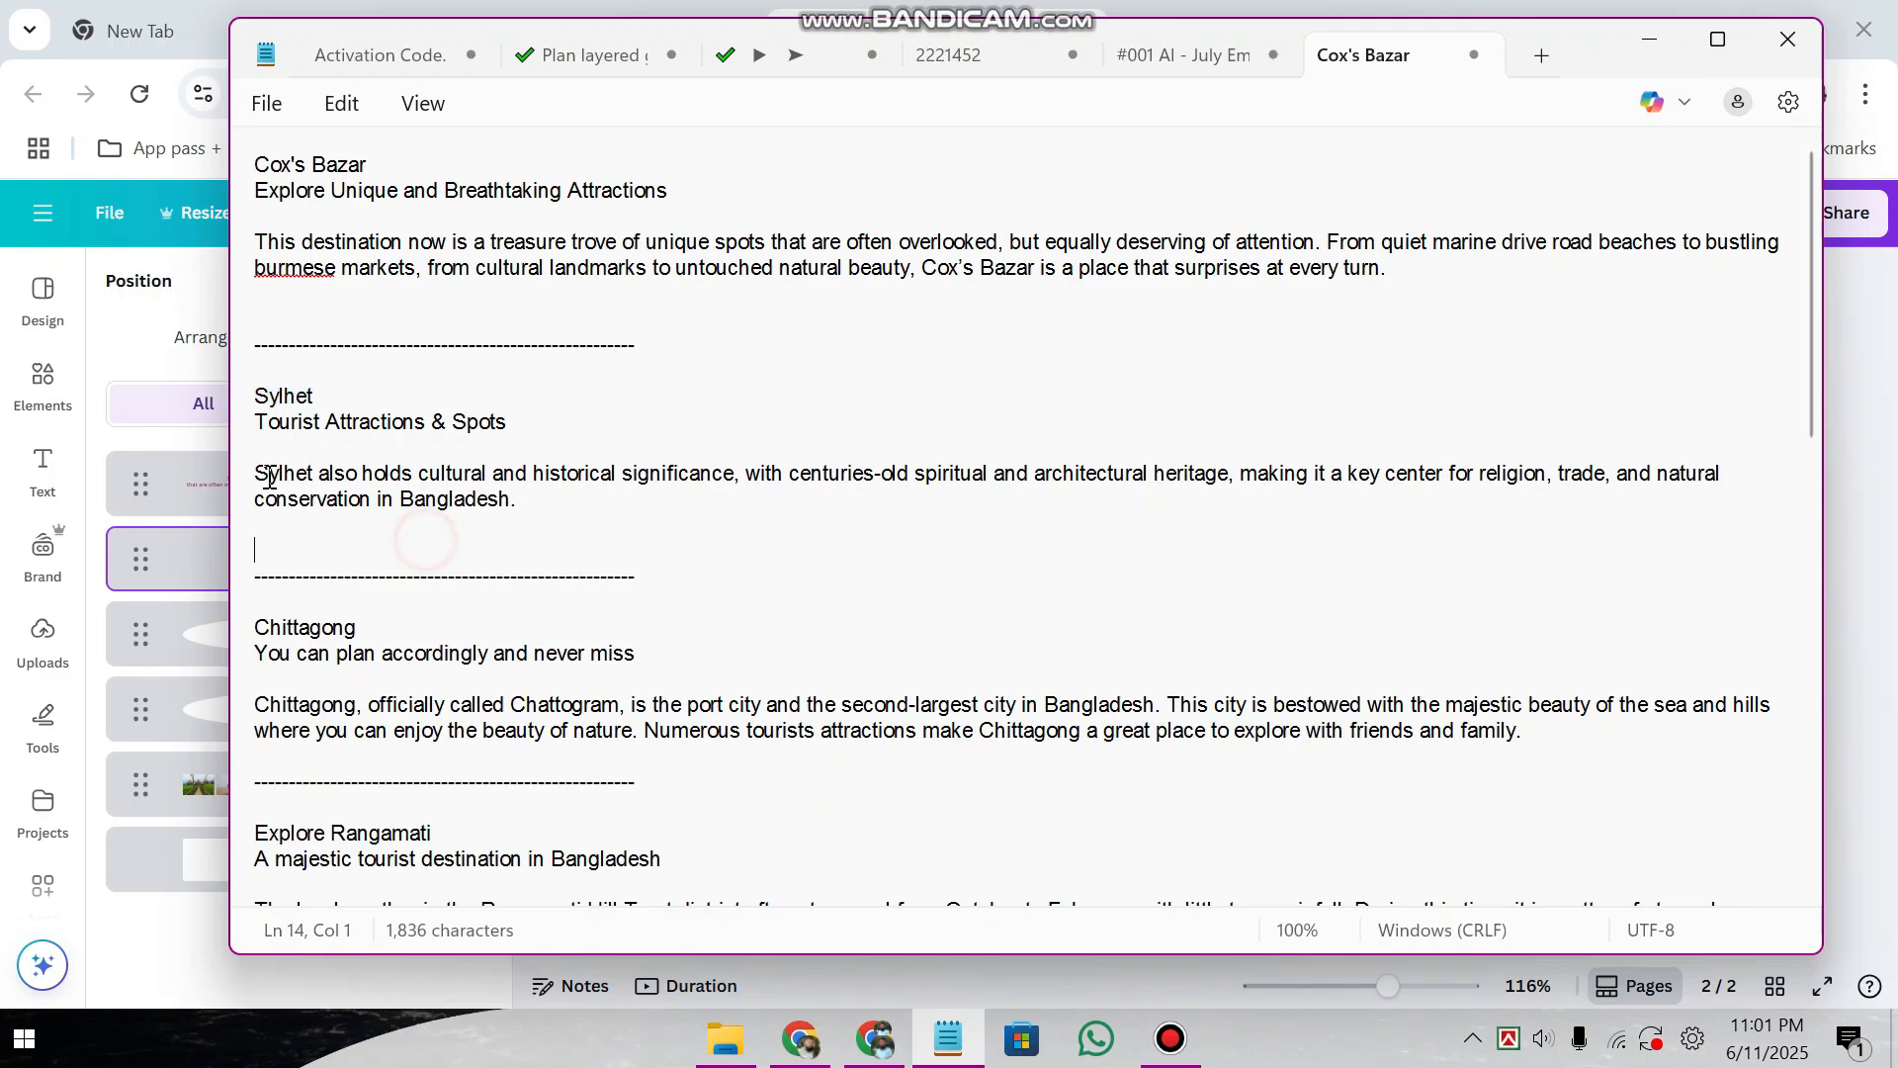
pyautogui.moveTo(259, 471); pyautogui.dragTo(581, 502)
pyautogui.hotkey('ctrl', 'c')
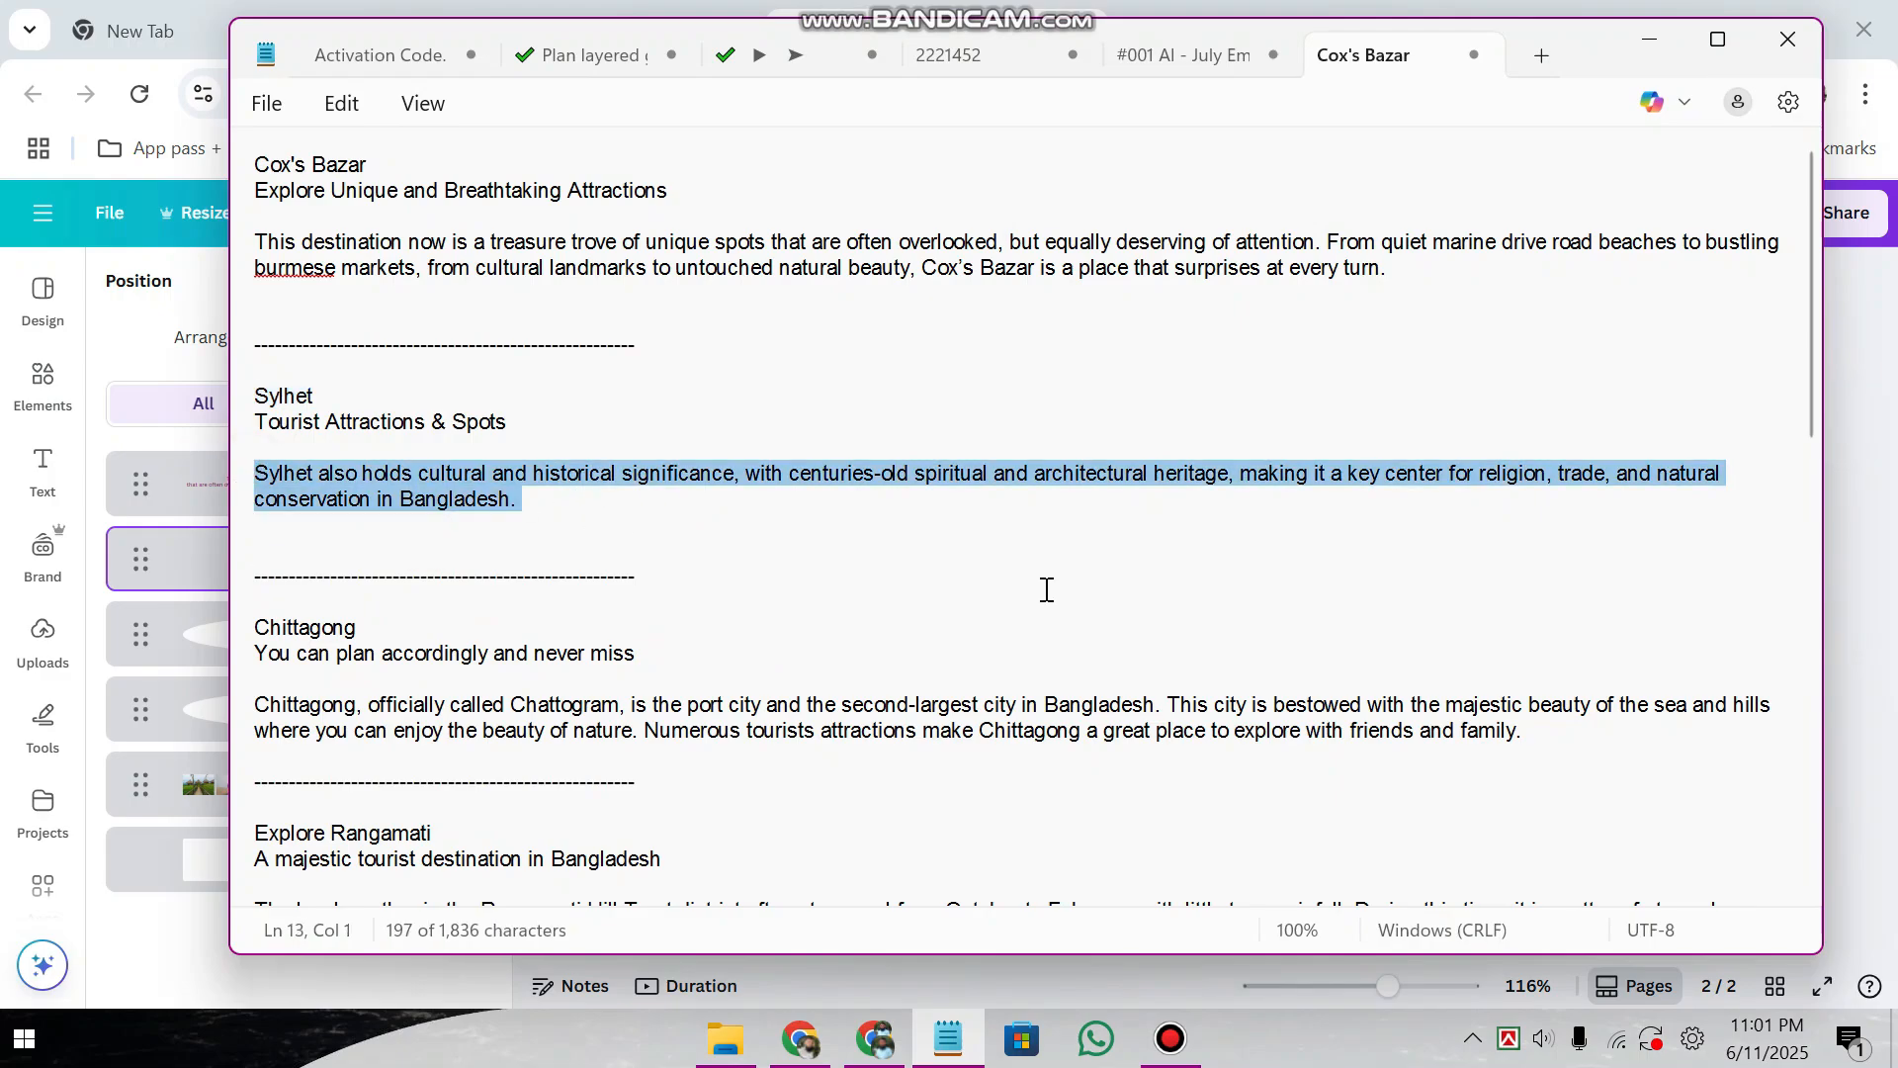
pyautogui.click(1649, 39)
pyautogui.click(1152, 752)
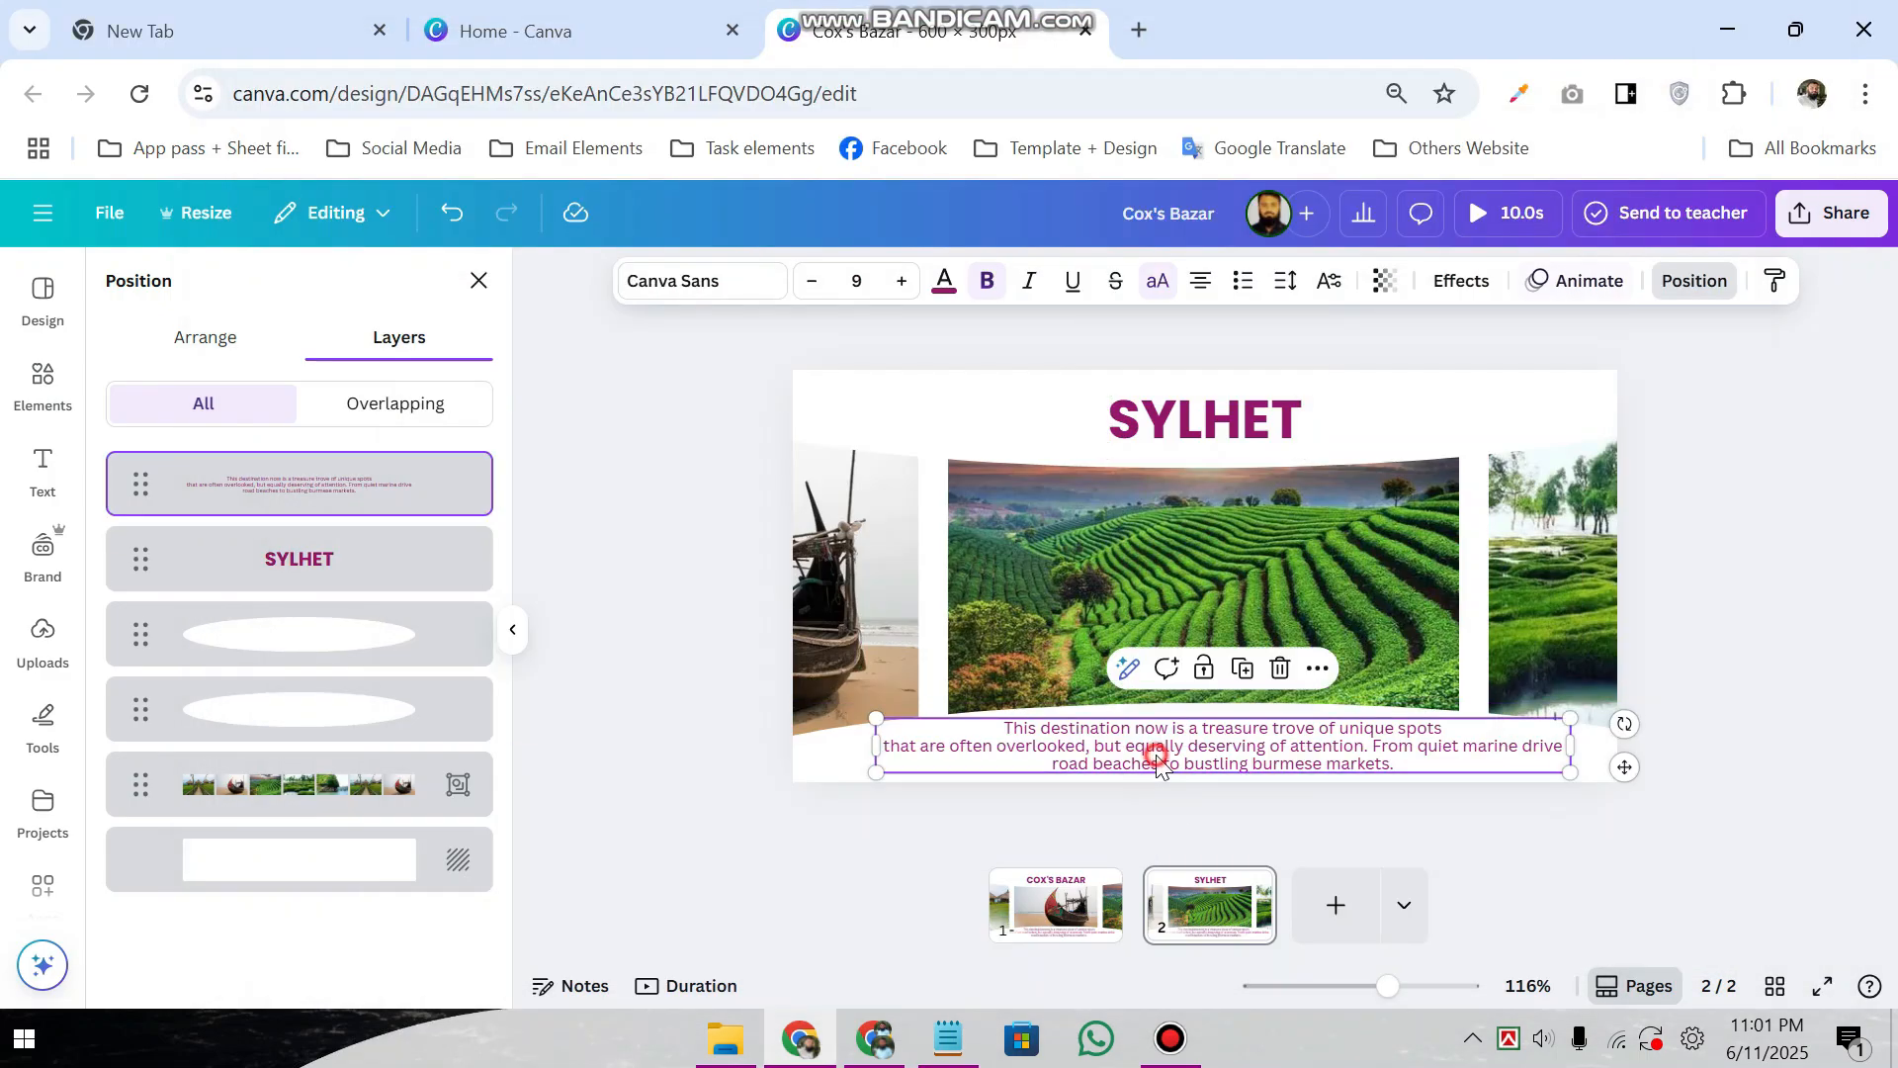
pyautogui.click(1158, 756)
pyautogui.hotkey('ctrl', 'v')
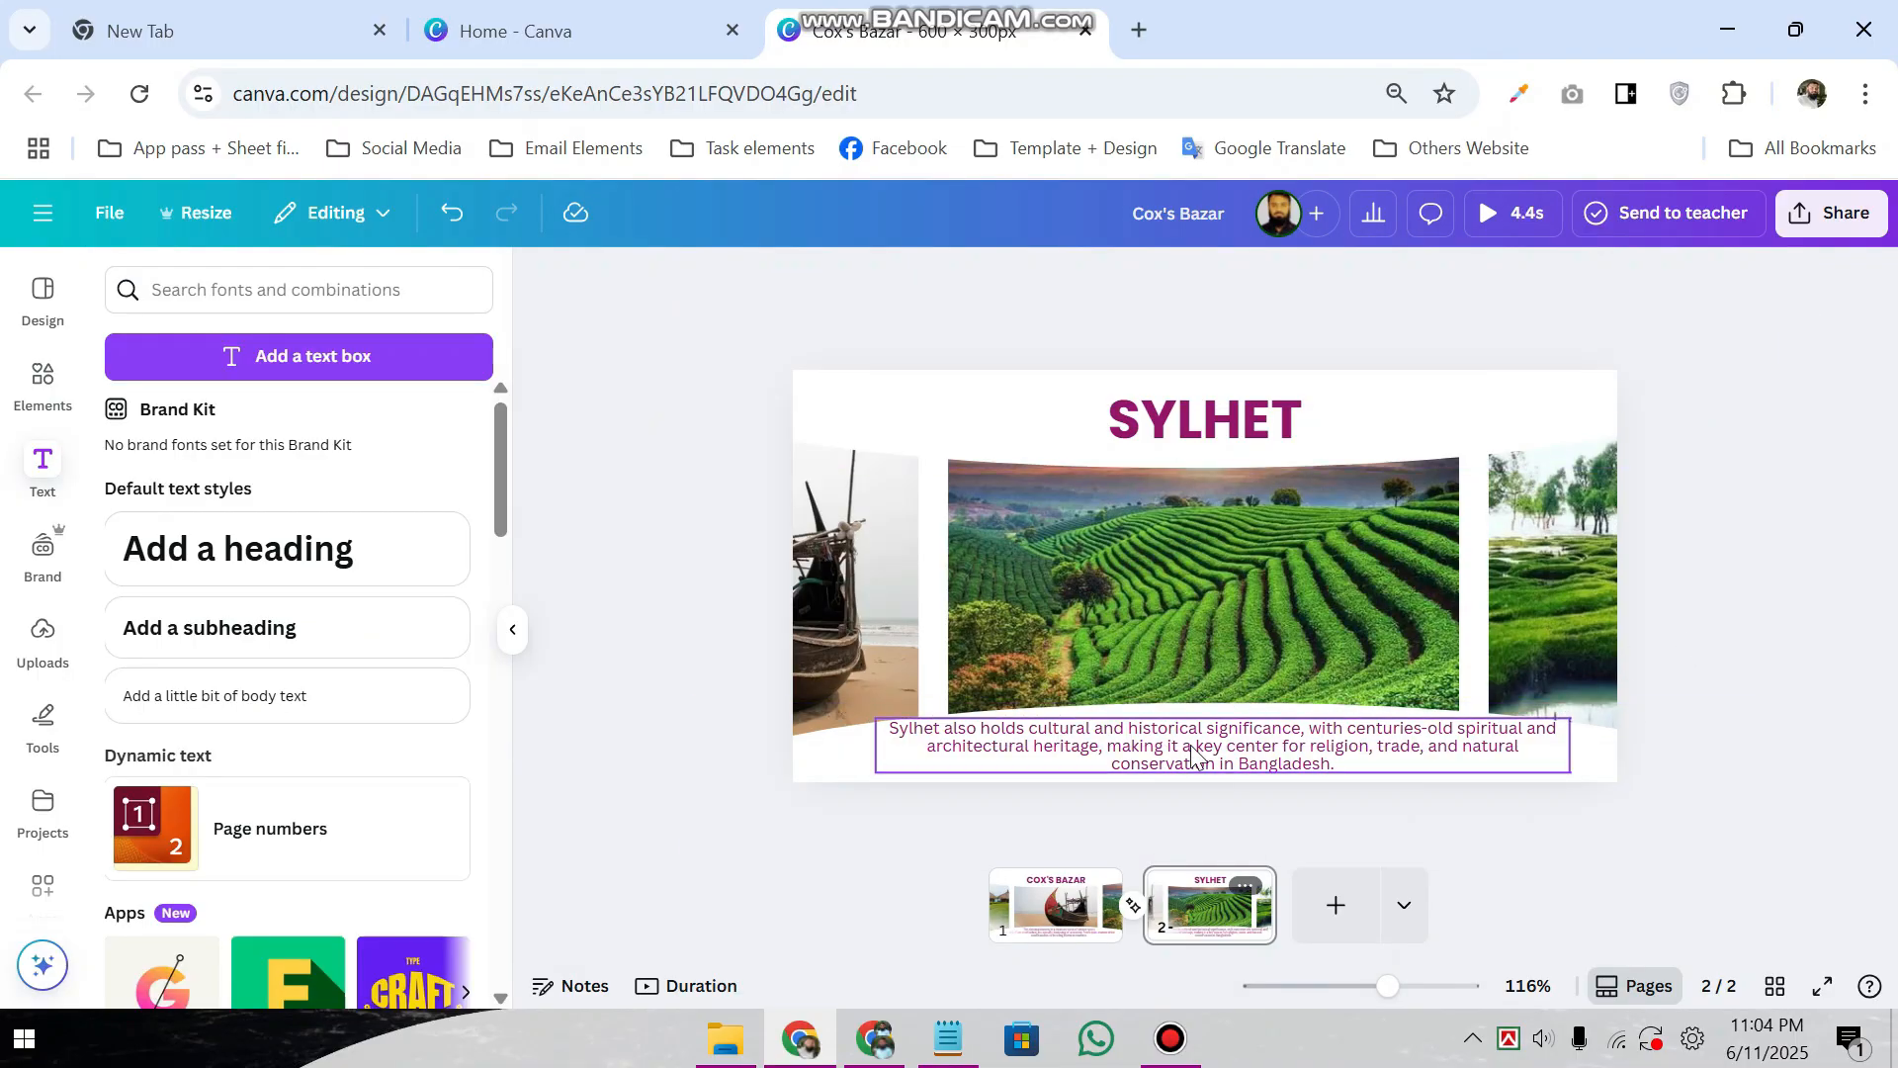
pyautogui.moveTo(1193, 754); pyautogui.dragTo(1266, 751)
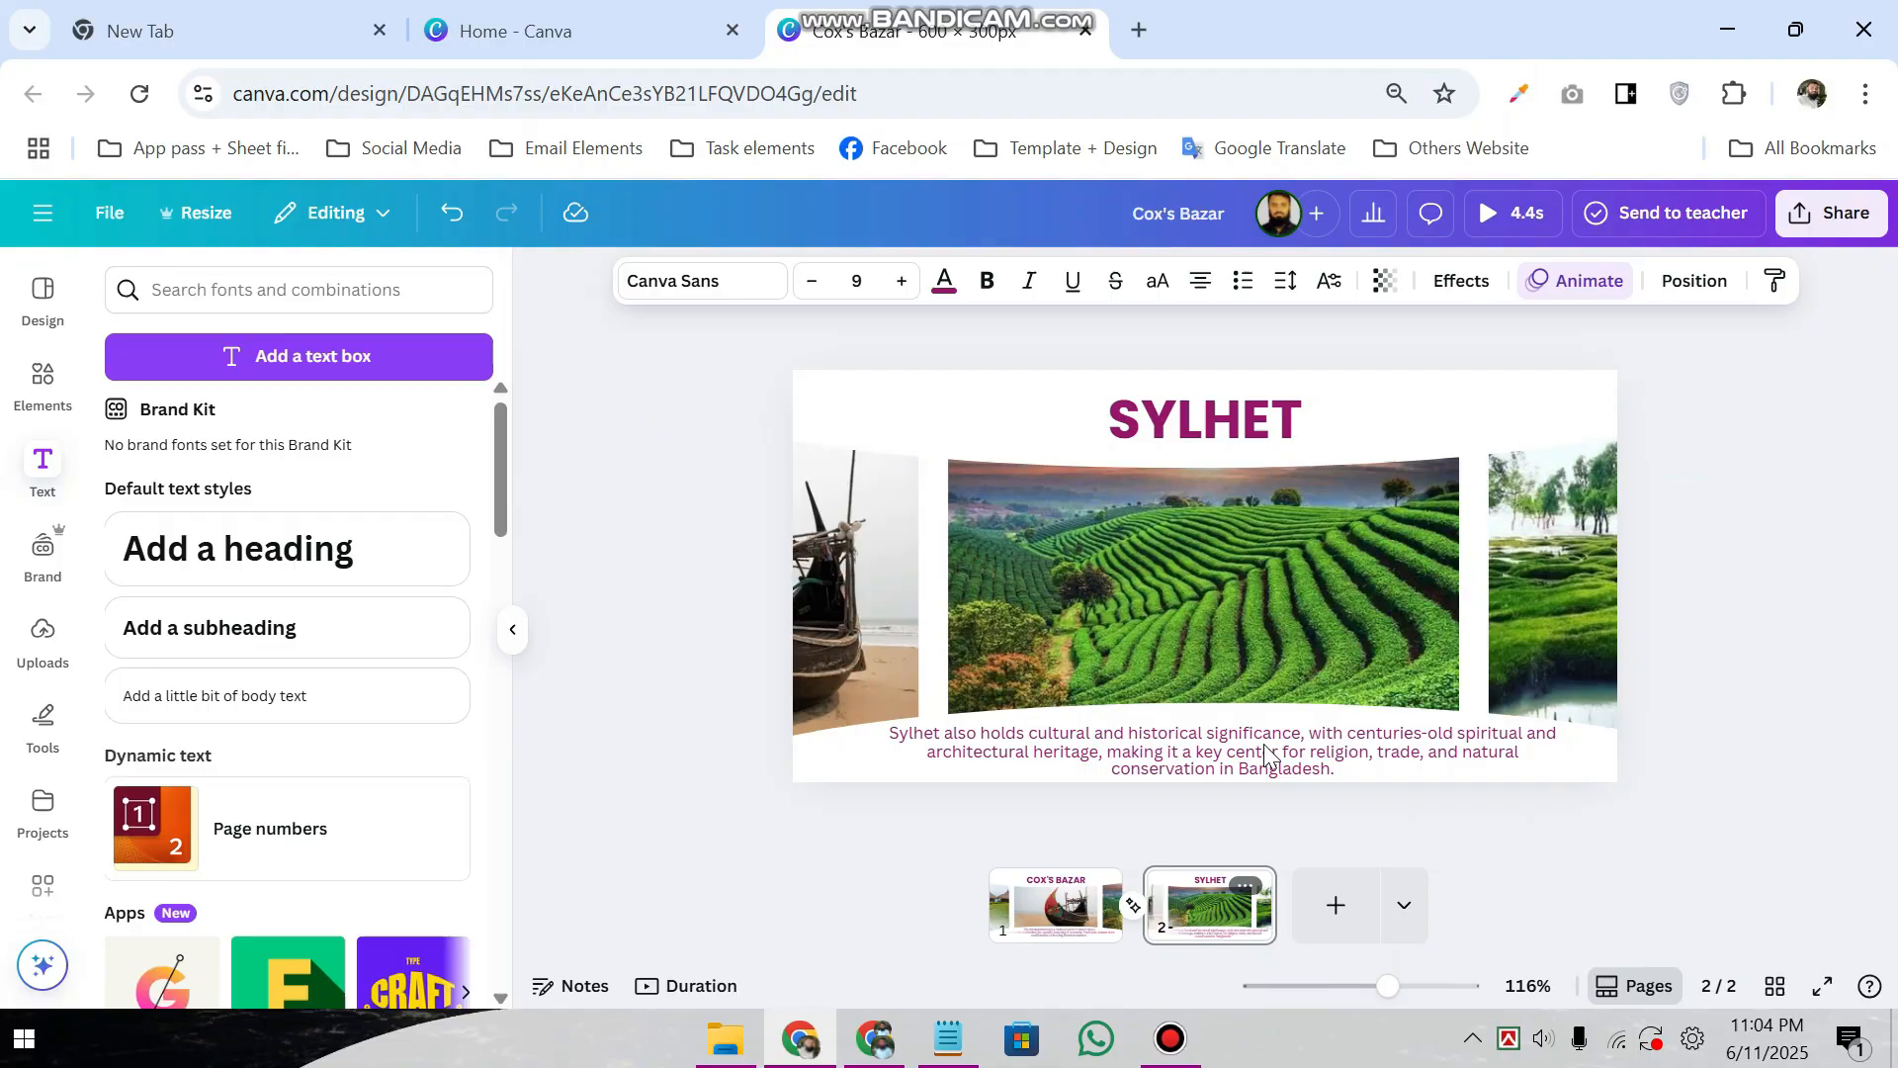
# - Duplicate the Sylhet page as page 3 and shift its photo strip so the green wetland photo is centred
pyautogui.click(1248, 884)
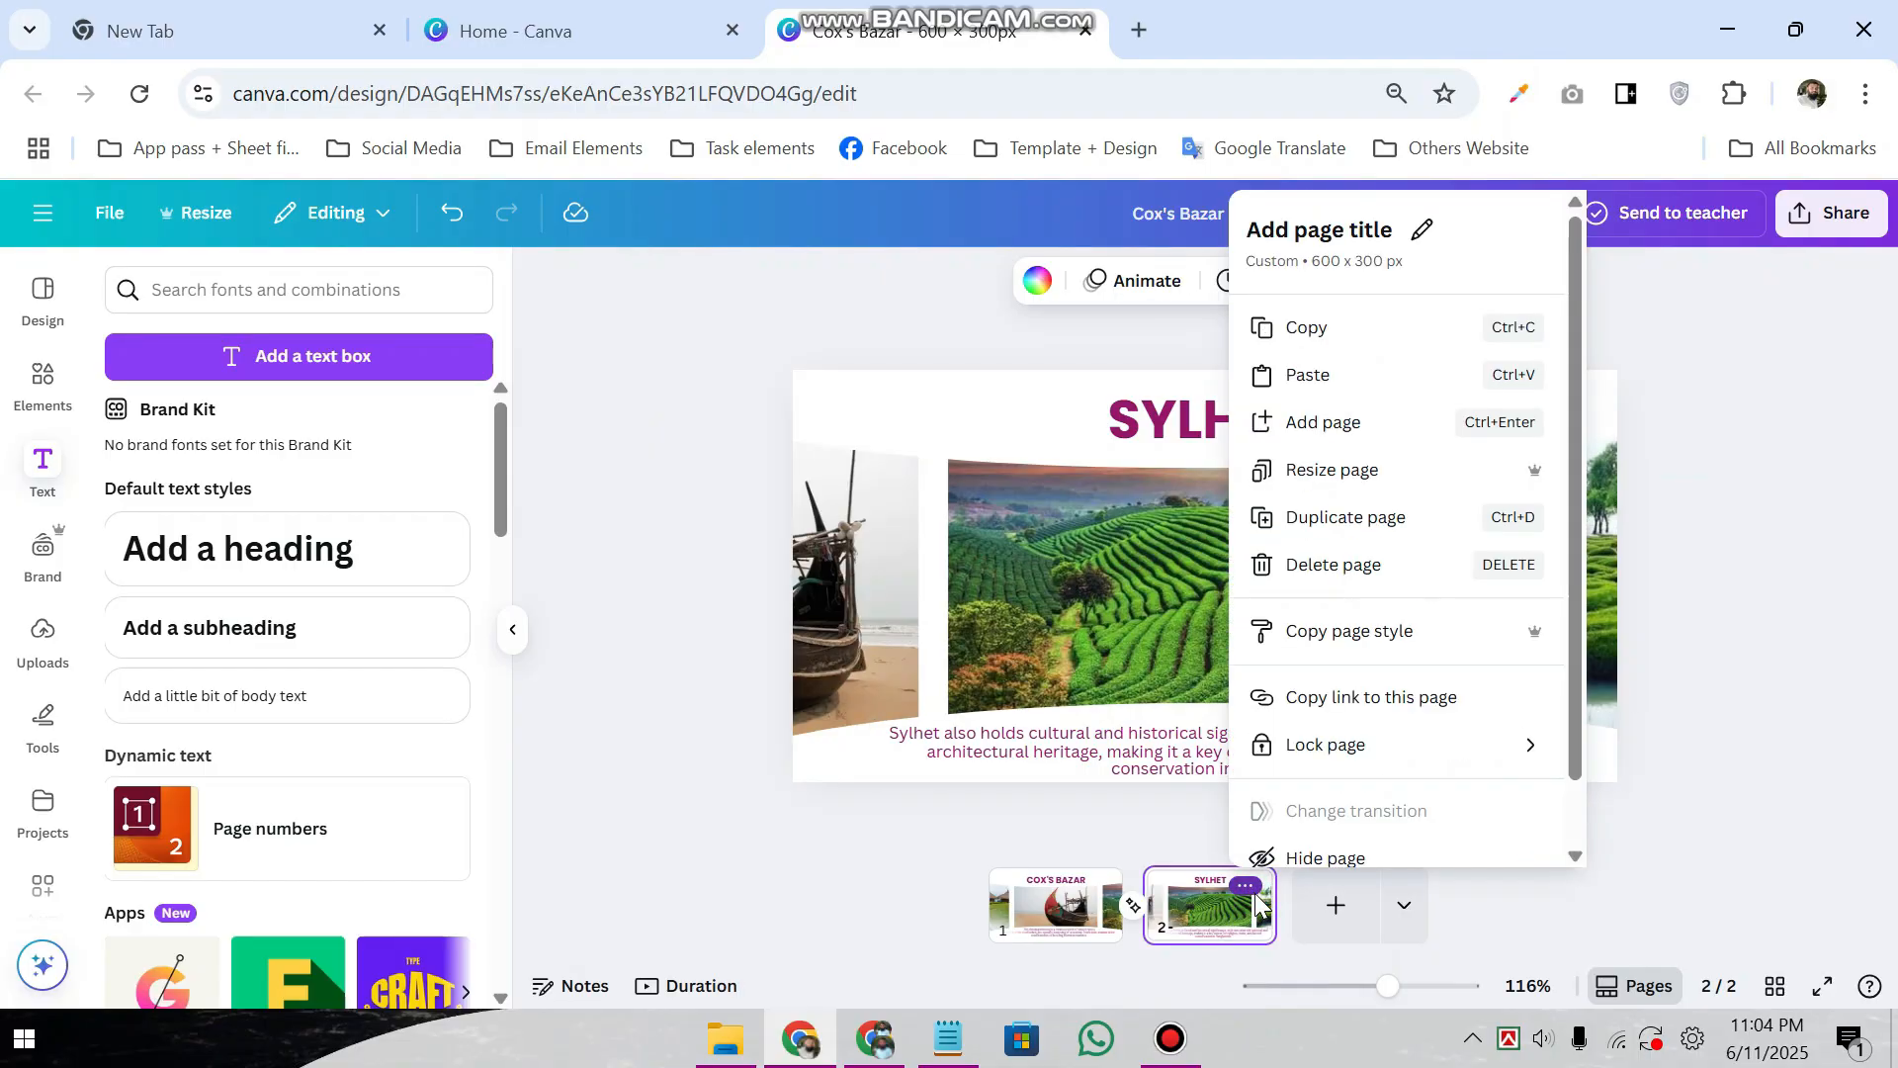
pyautogui.click(1336, 517)
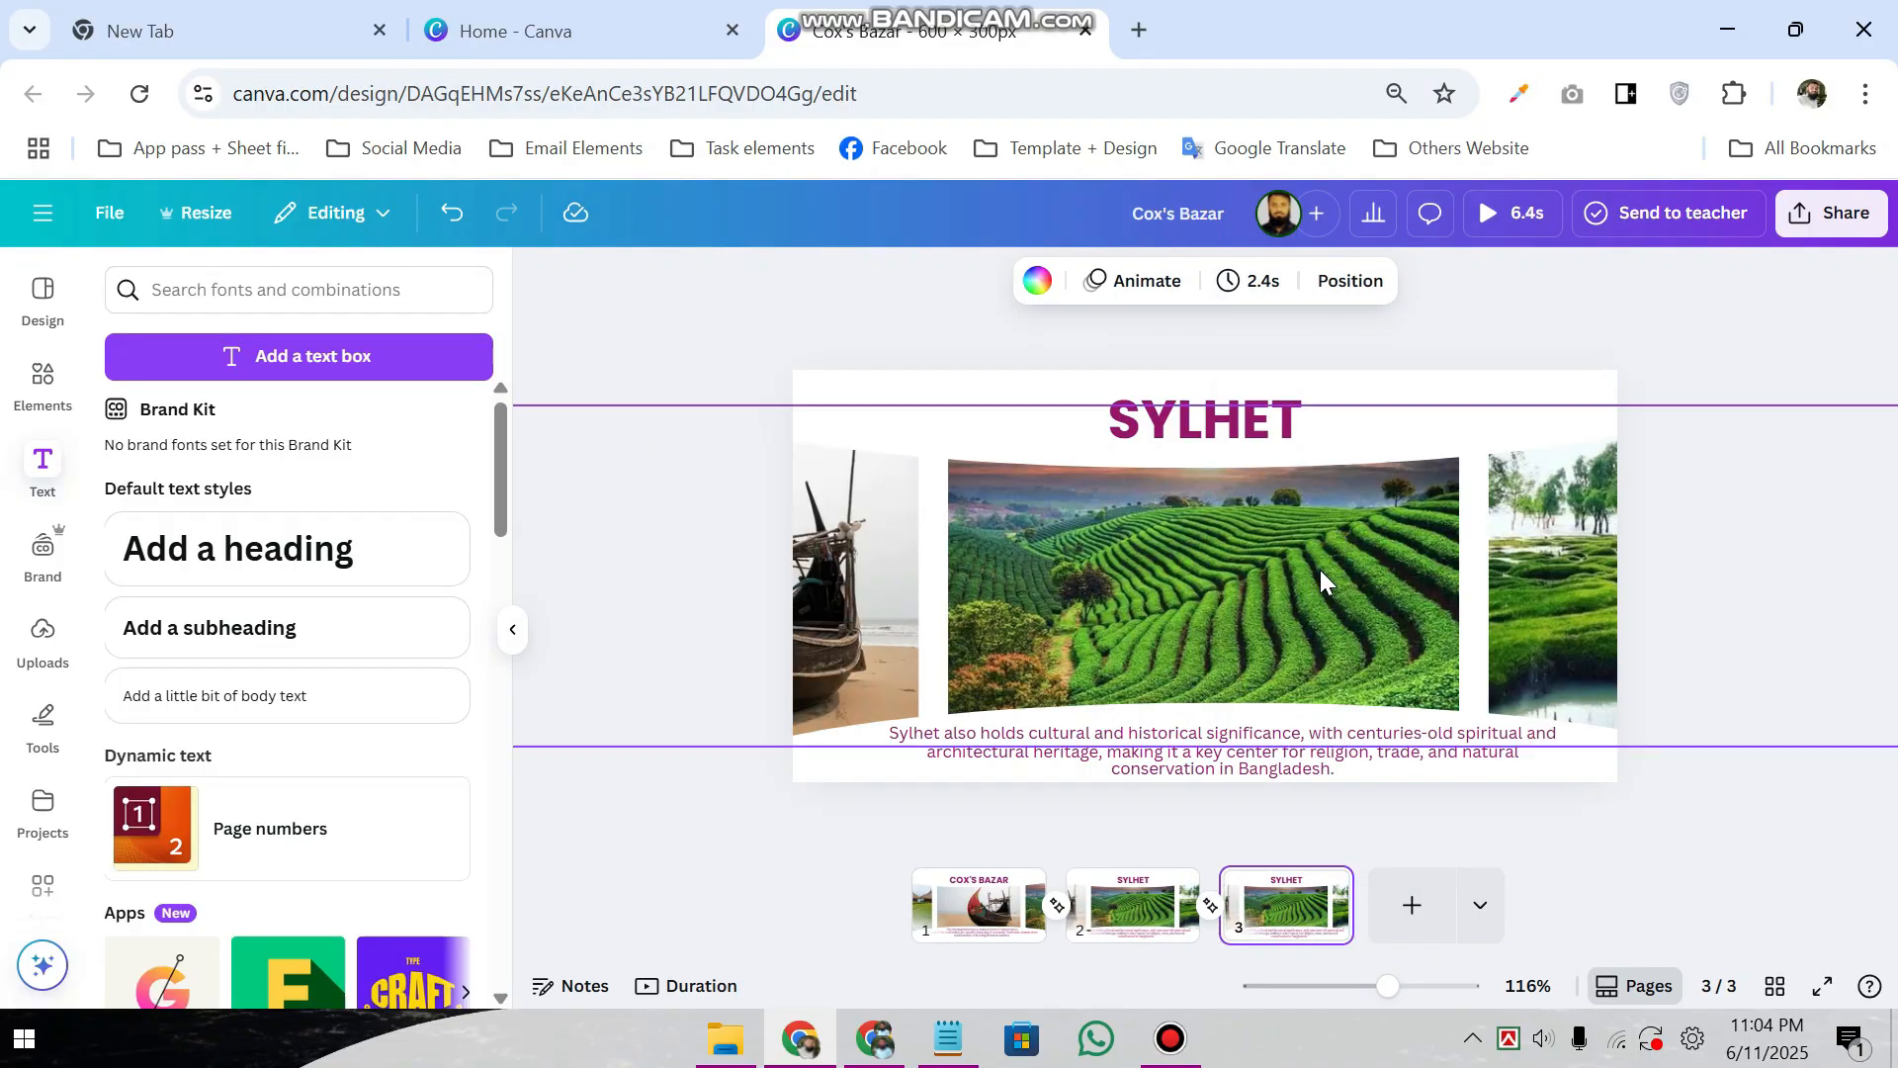
pyautogui.moveTo(1320, 569); pyautogui.dragTo(1181, 573)
# - Copy "Chittagong" from the Notepad notes and replace the page 3 title with it
pyautogui.click(944, 1043)
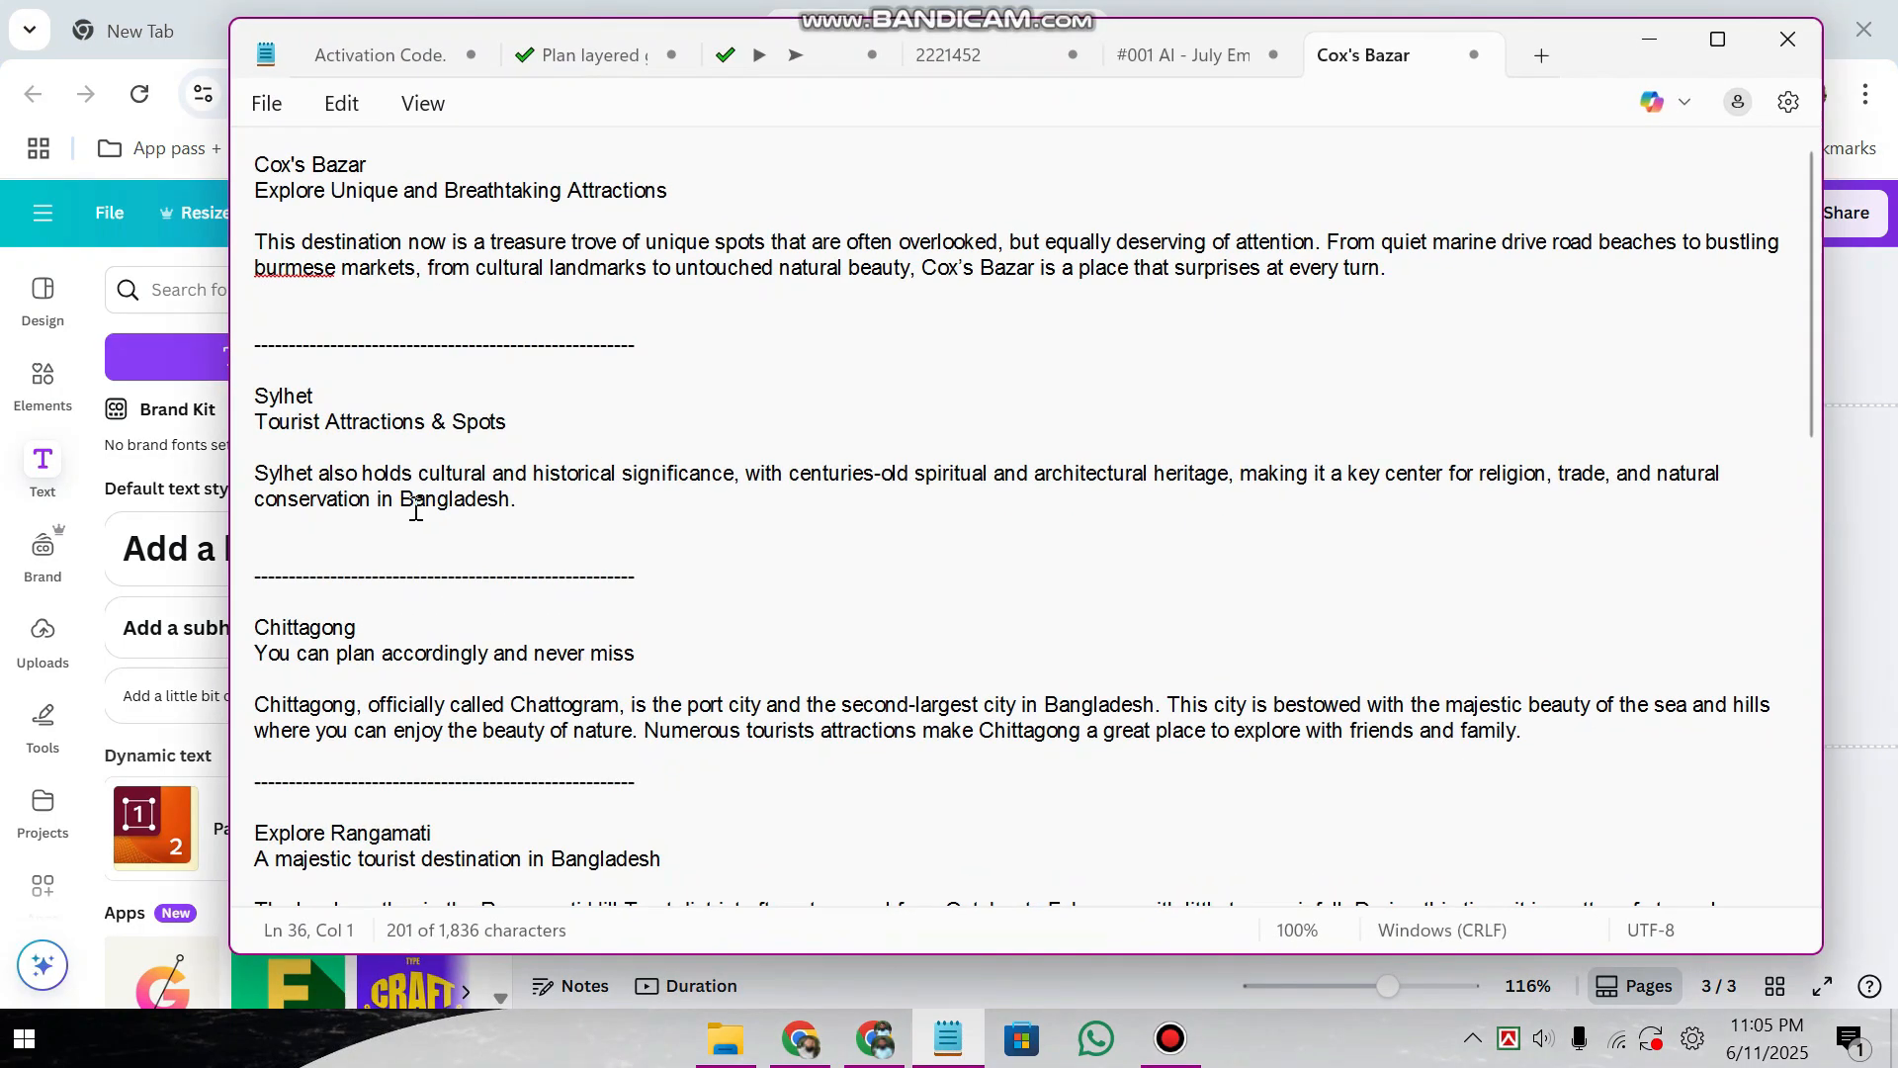
pyautogui.moveTo(366, 627); pyautogui.dragTo(262, 633)
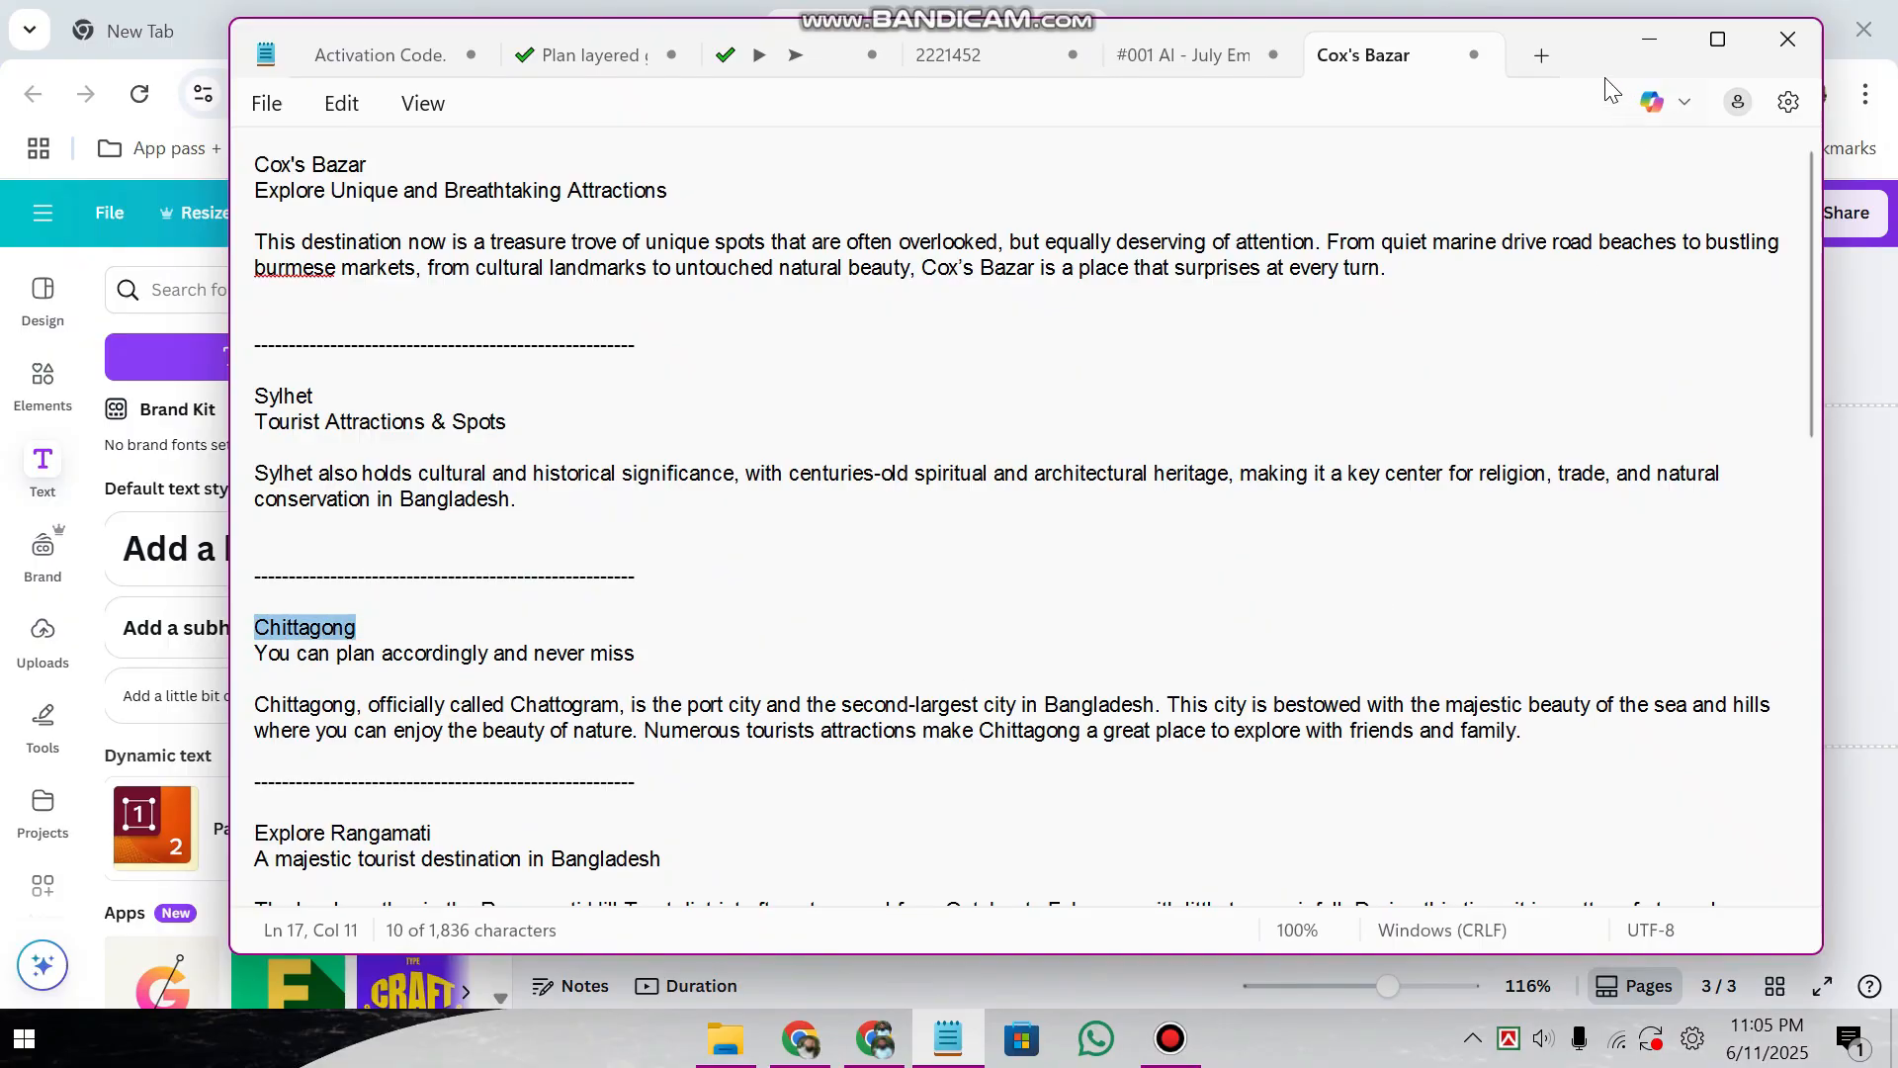
pyautogui.click(1627, 27)
pyautogui.doubleClick(1253, 445)
pyautogui.write('CHITTAGONG')
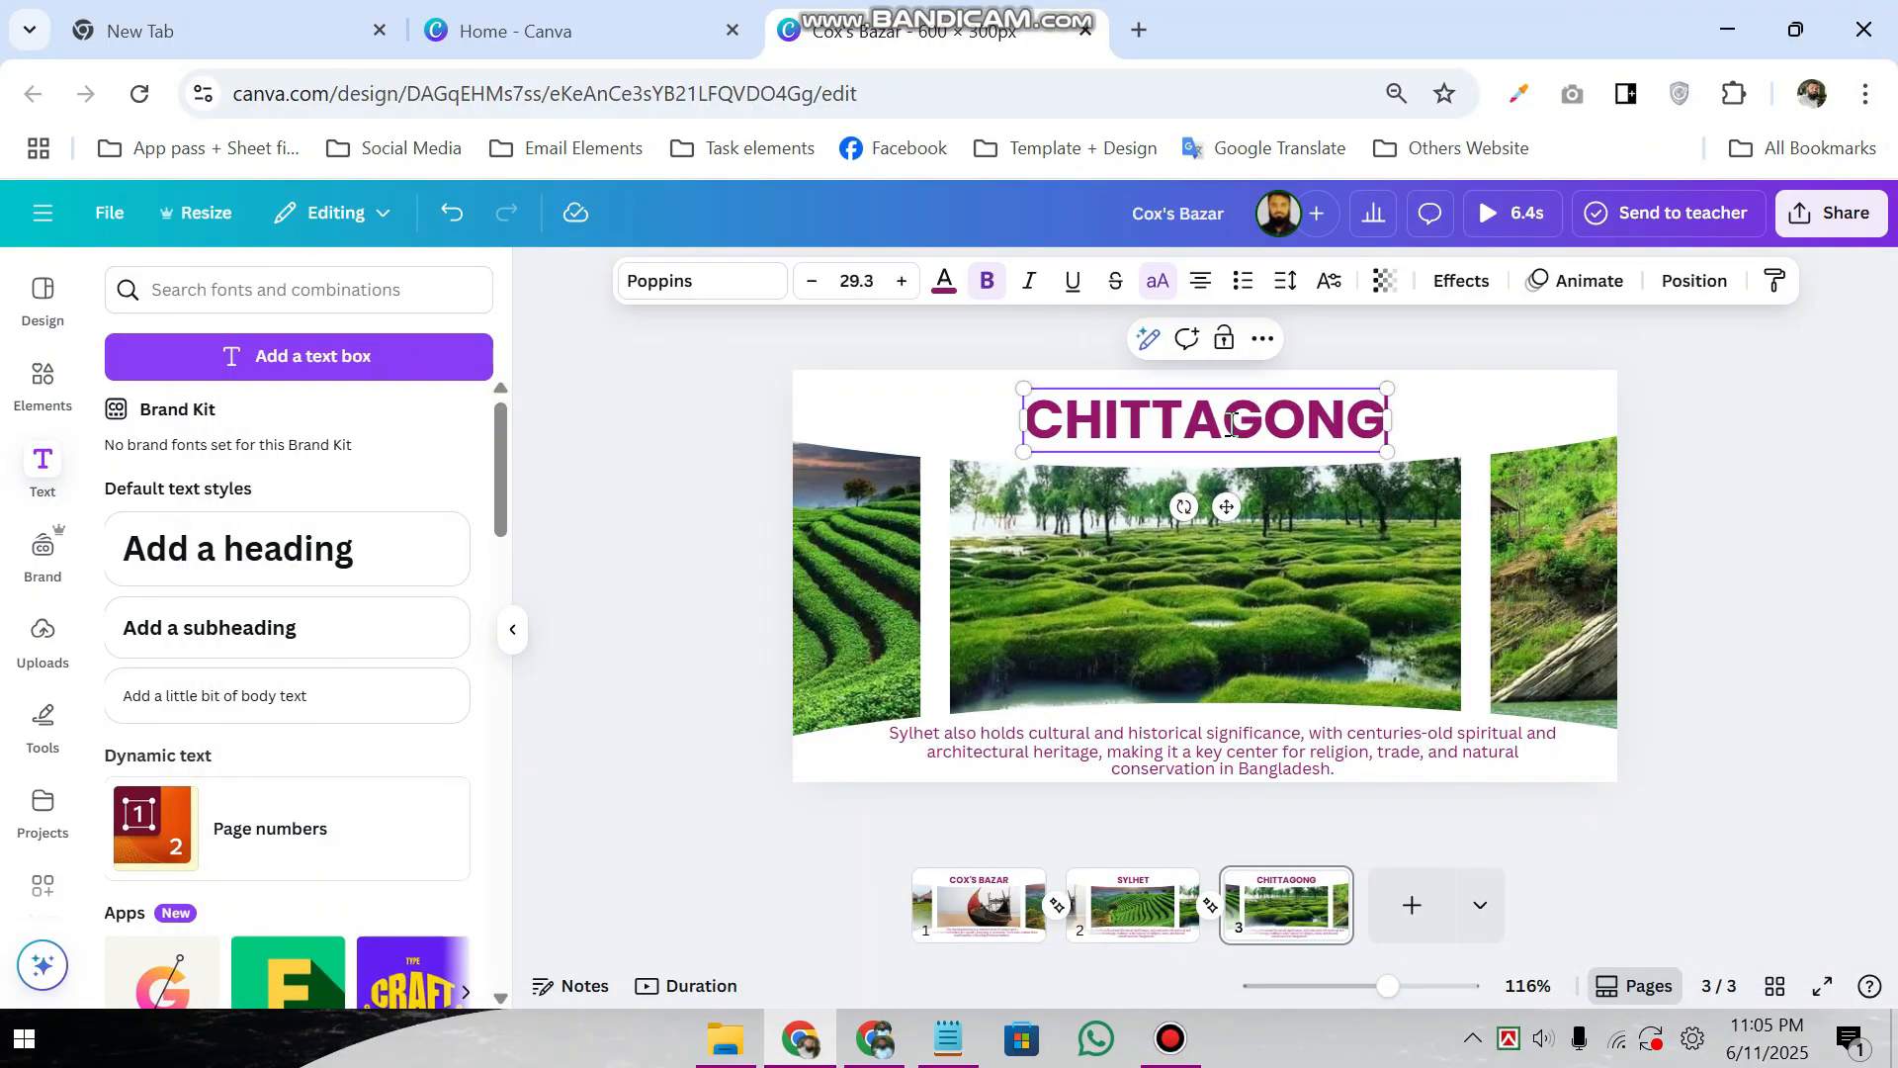
# - Replace the page 3 description with the Chittagong paragraph from the Notepad notes, up to "enjoy the beauty of nature."
pyautogui.click(949, 1038)
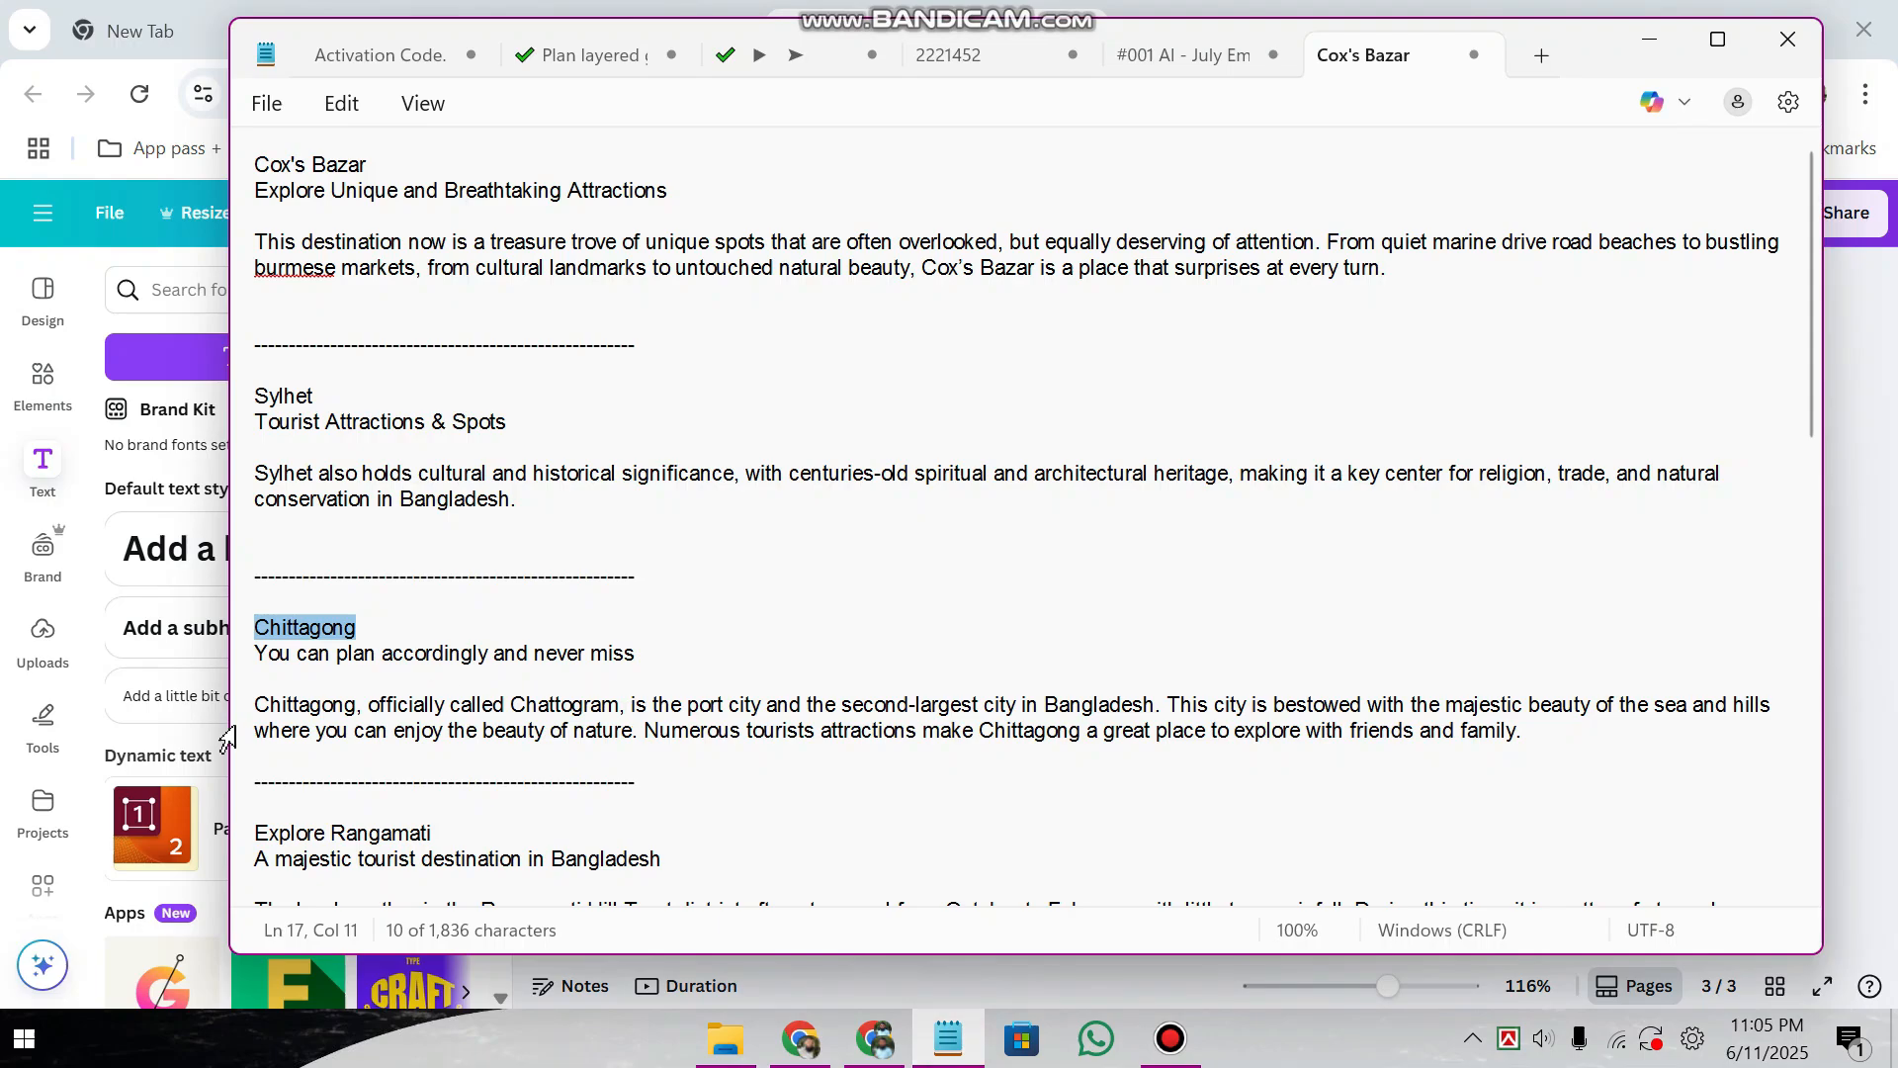
pyautogui.moveTo(254, 703); pyautogui.dragTo(647, 742)
pyautogui.hotkey('ctrl', 'c')
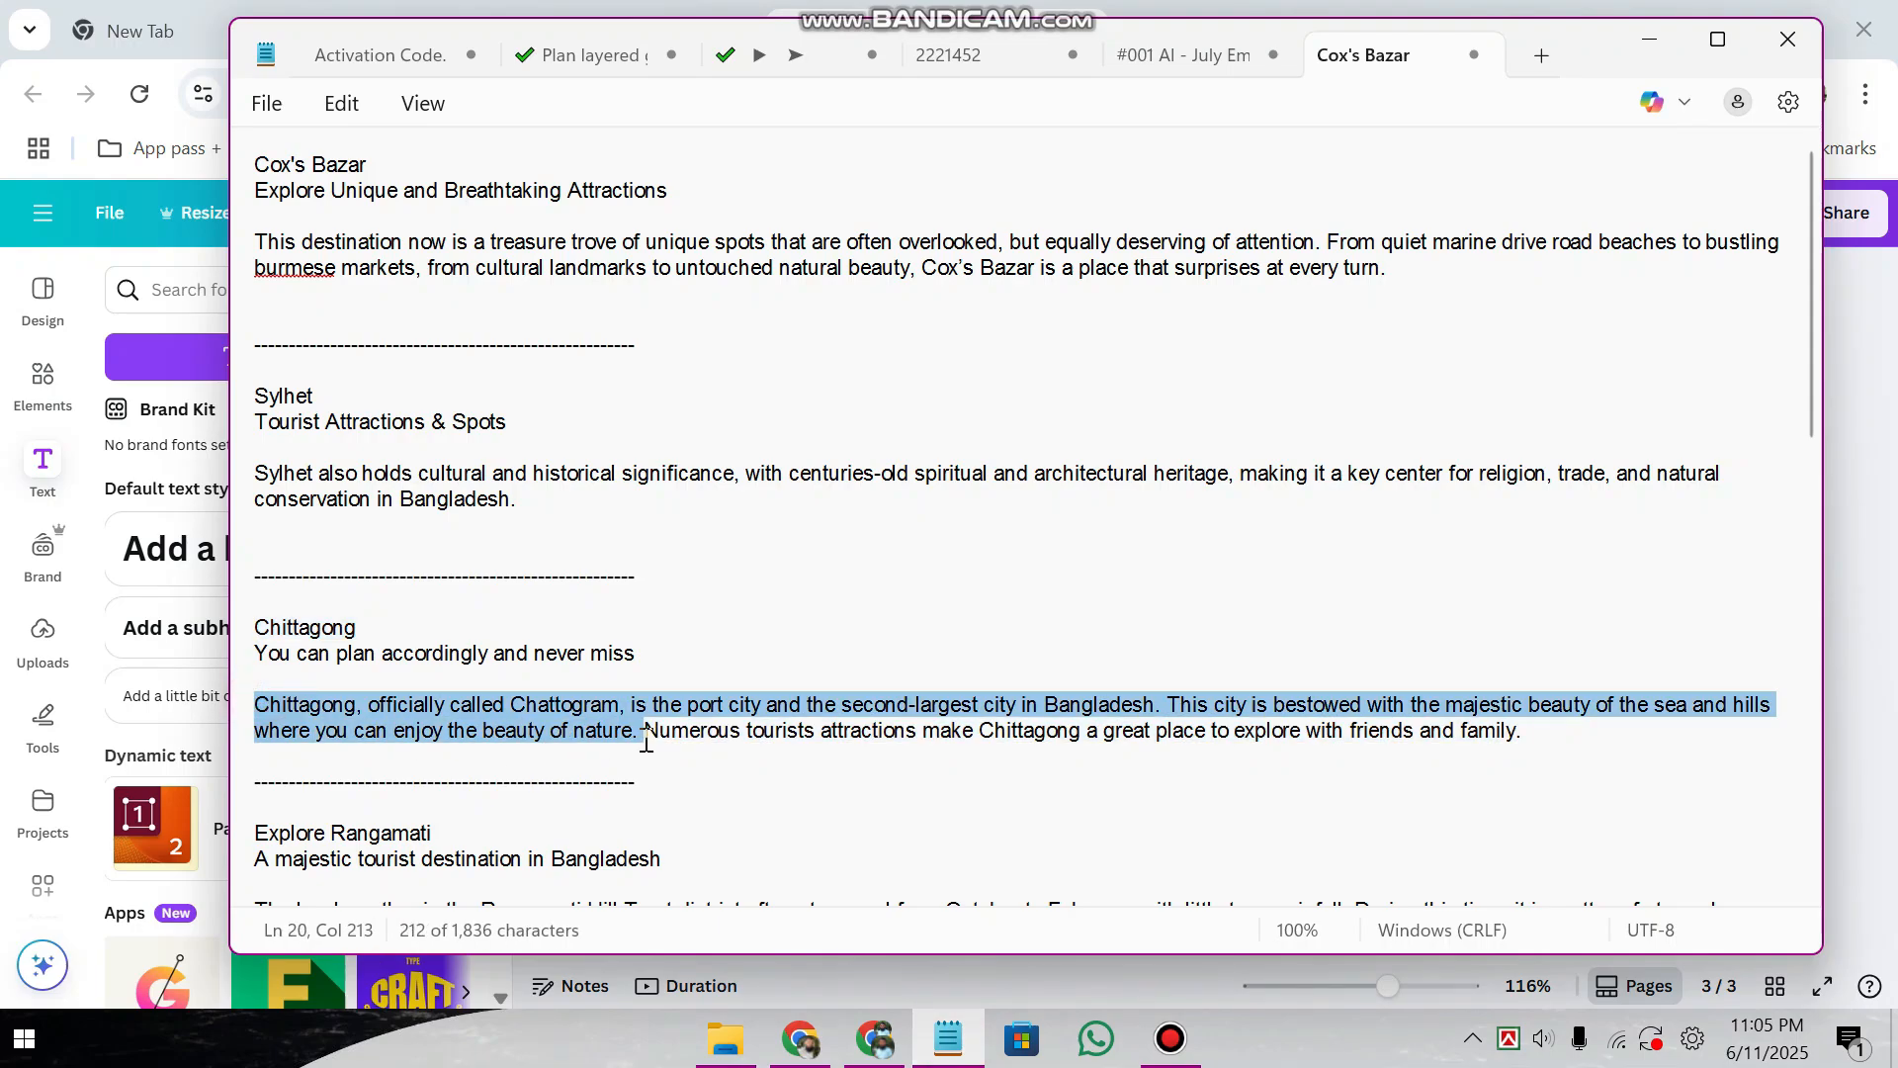
pyautogui.click(1649, 41)
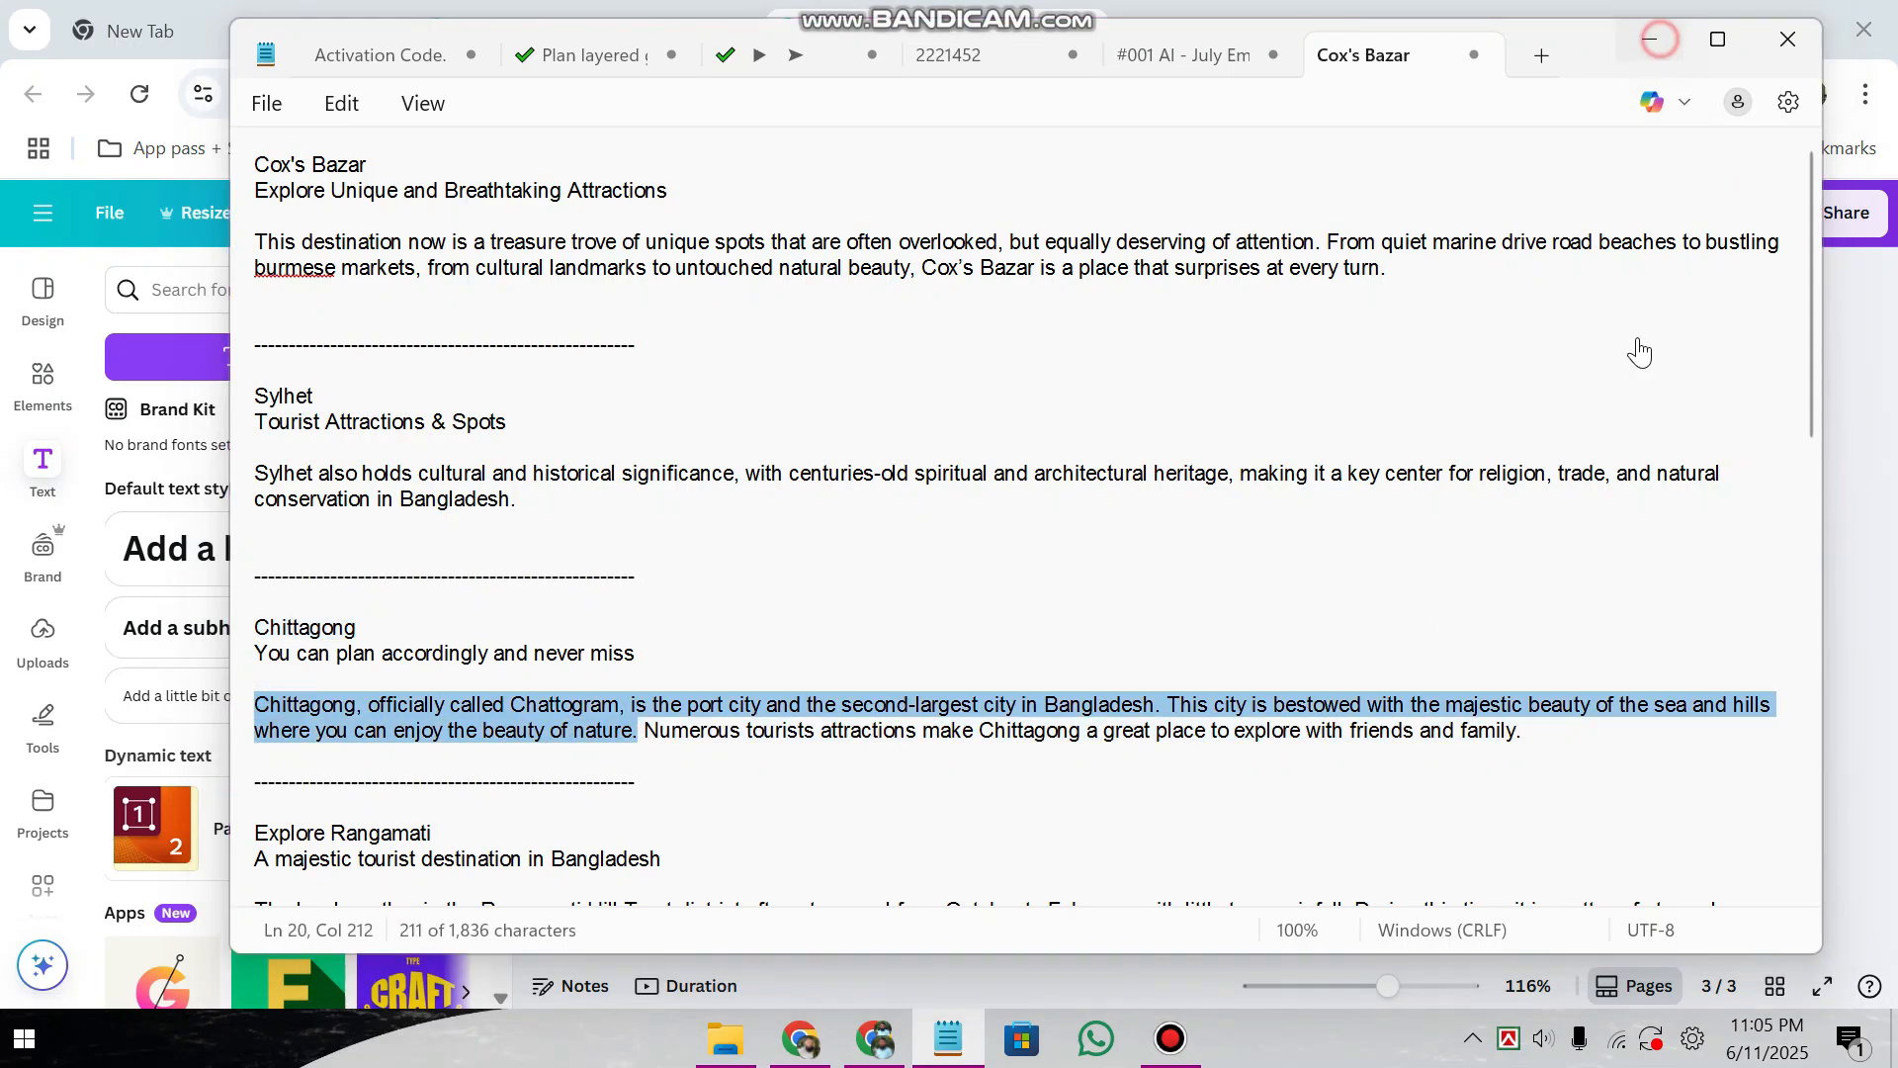
pyautogui.doubleClick(1154, 758)
pyautogui.hotkey('ctrl', 'v')
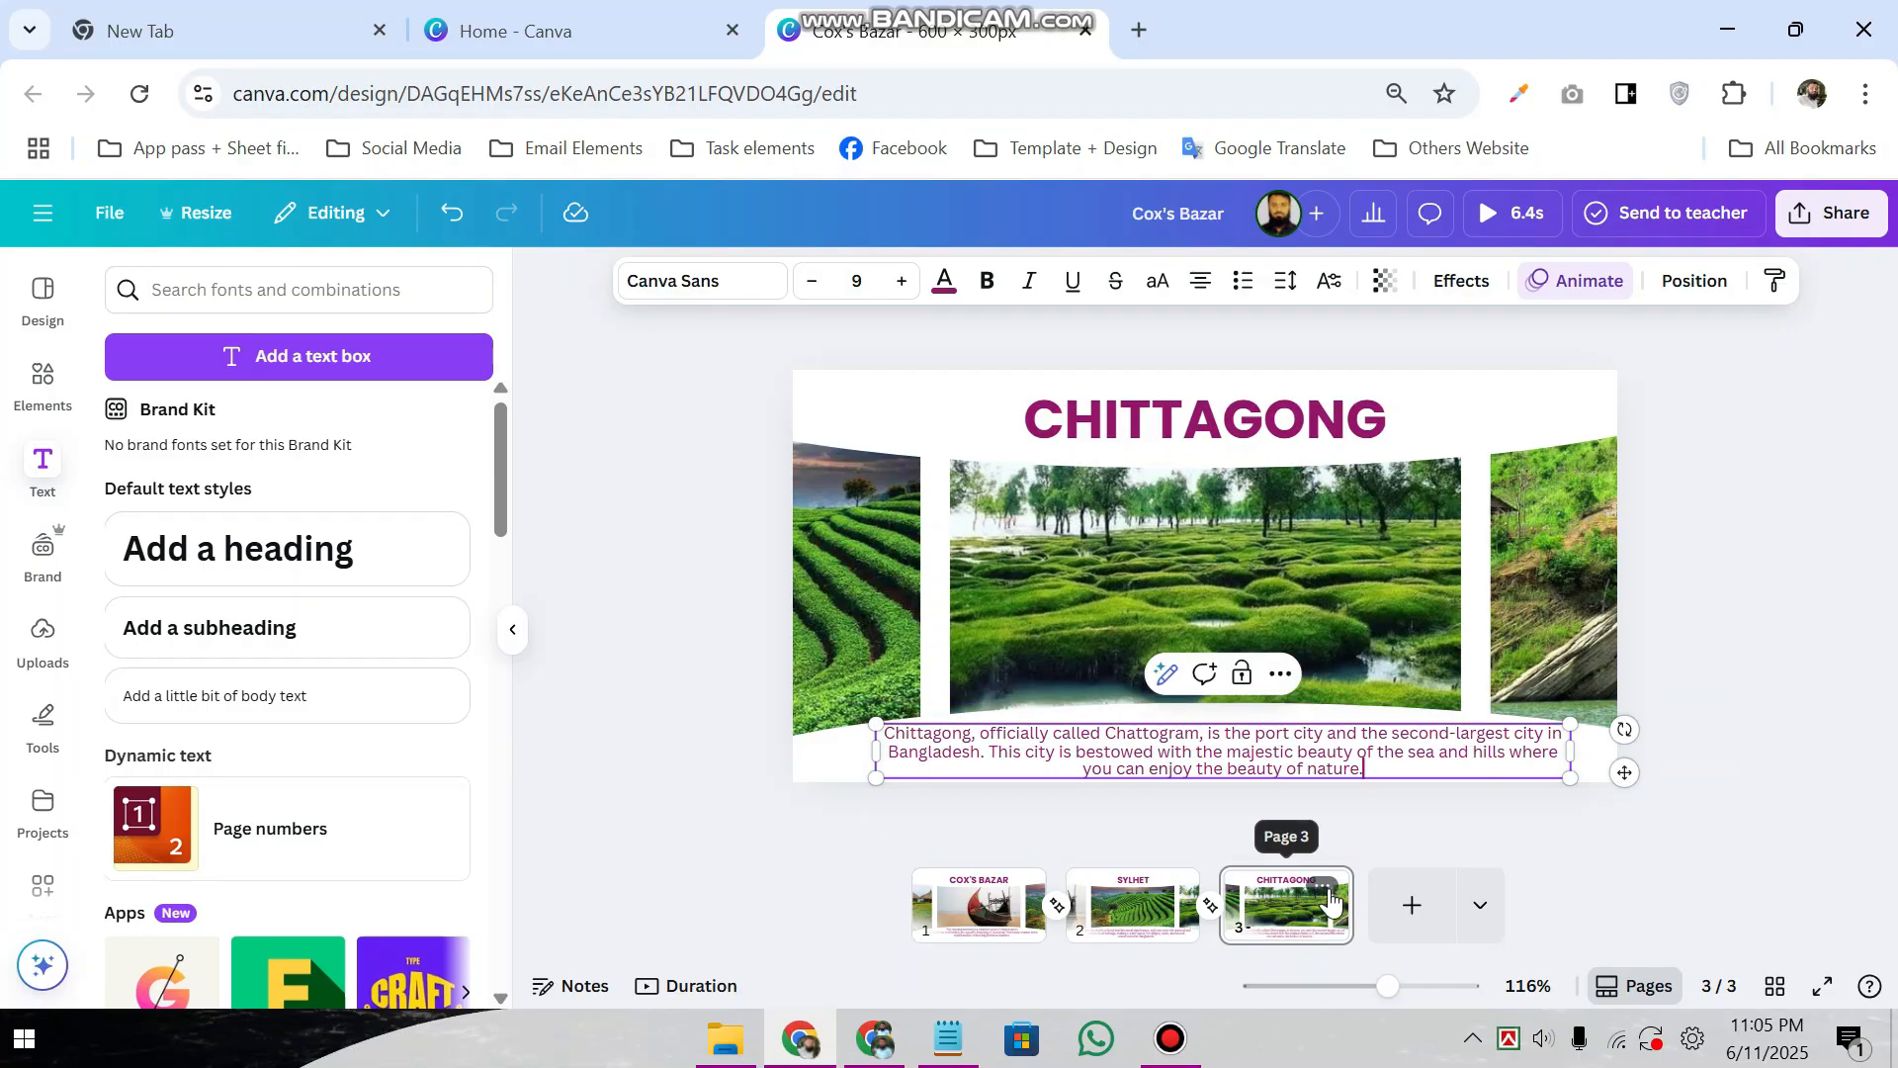
# - Duplicate the Chittagong page as page 4 and shift its photo strip so the rocky lakeside cliff photo is centred
pyautogui.click(1322, 885)
pyautogui.click(1384, 517)
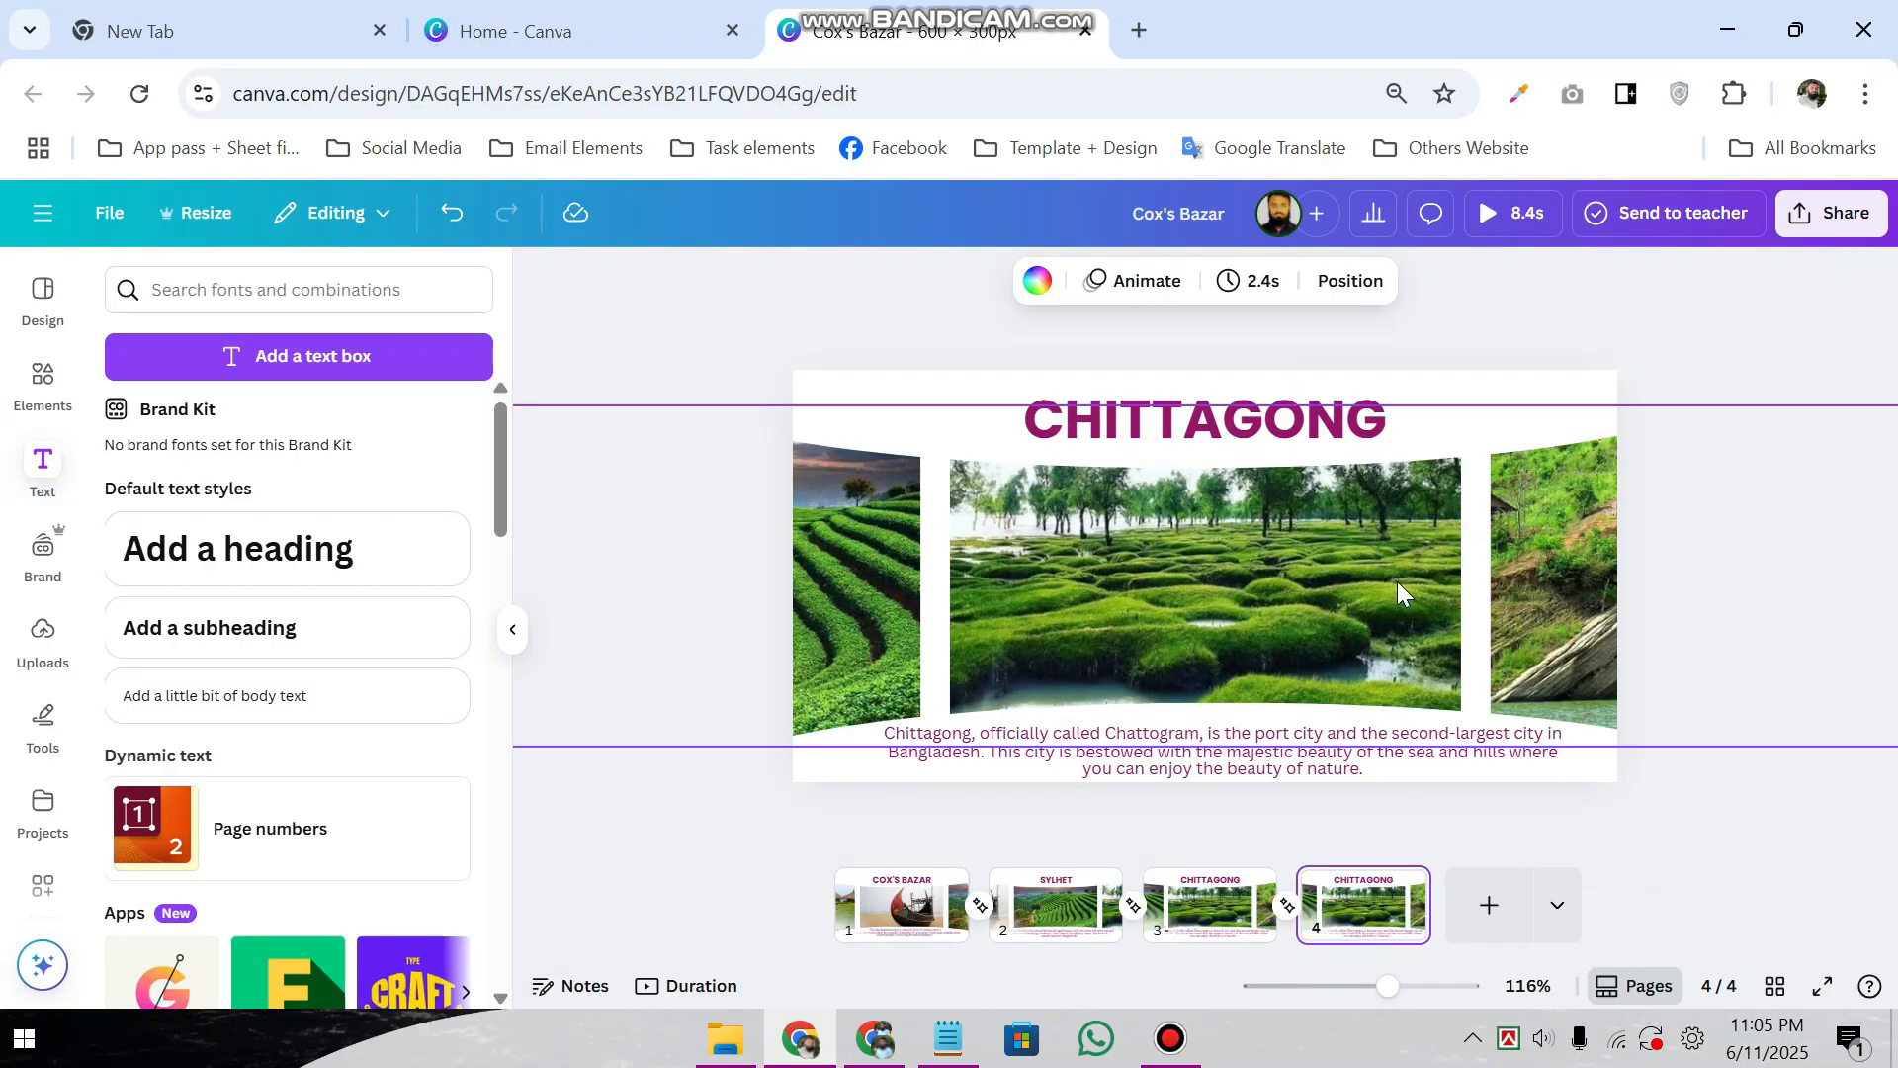
pyautogui.moveTo(1380, 581); pyautogui.dragTo(1125, 573)
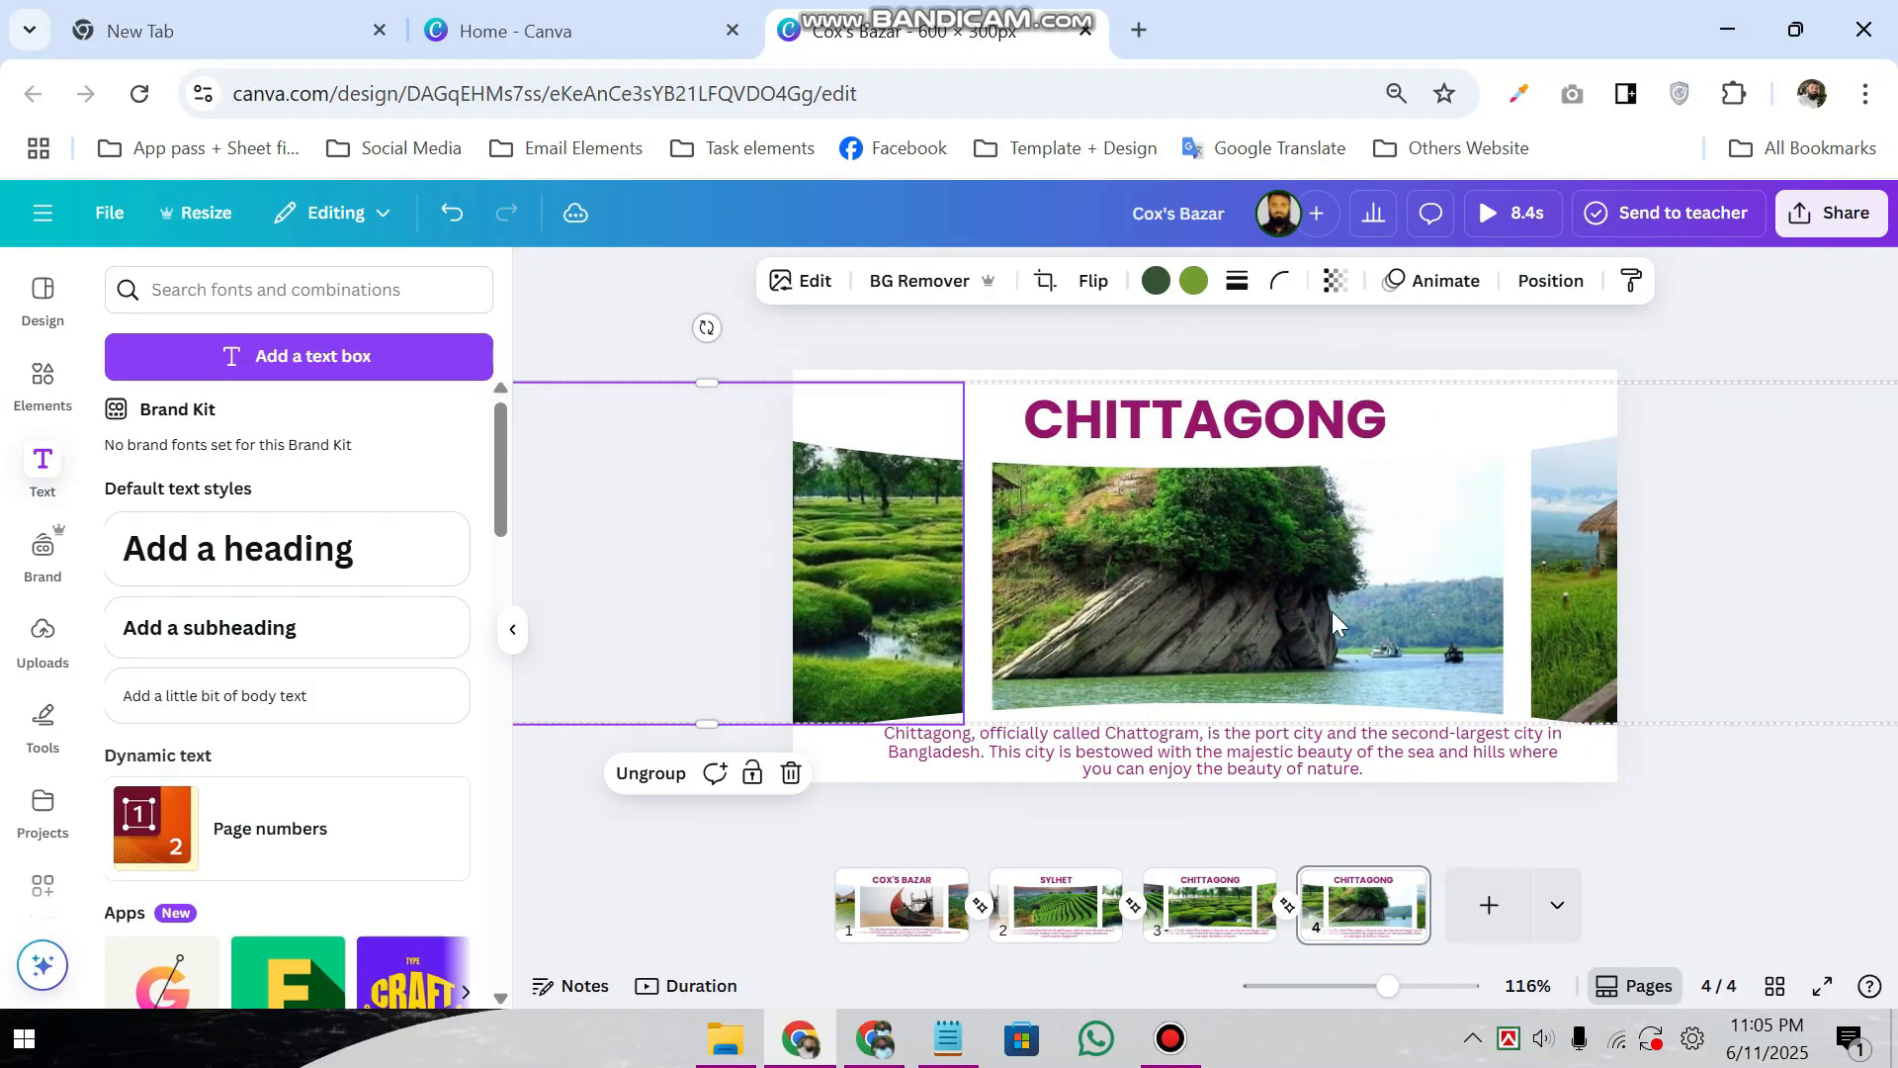
pyautogui.moveTo(1331, 611); pyautogui.dragTo(1267, 626)
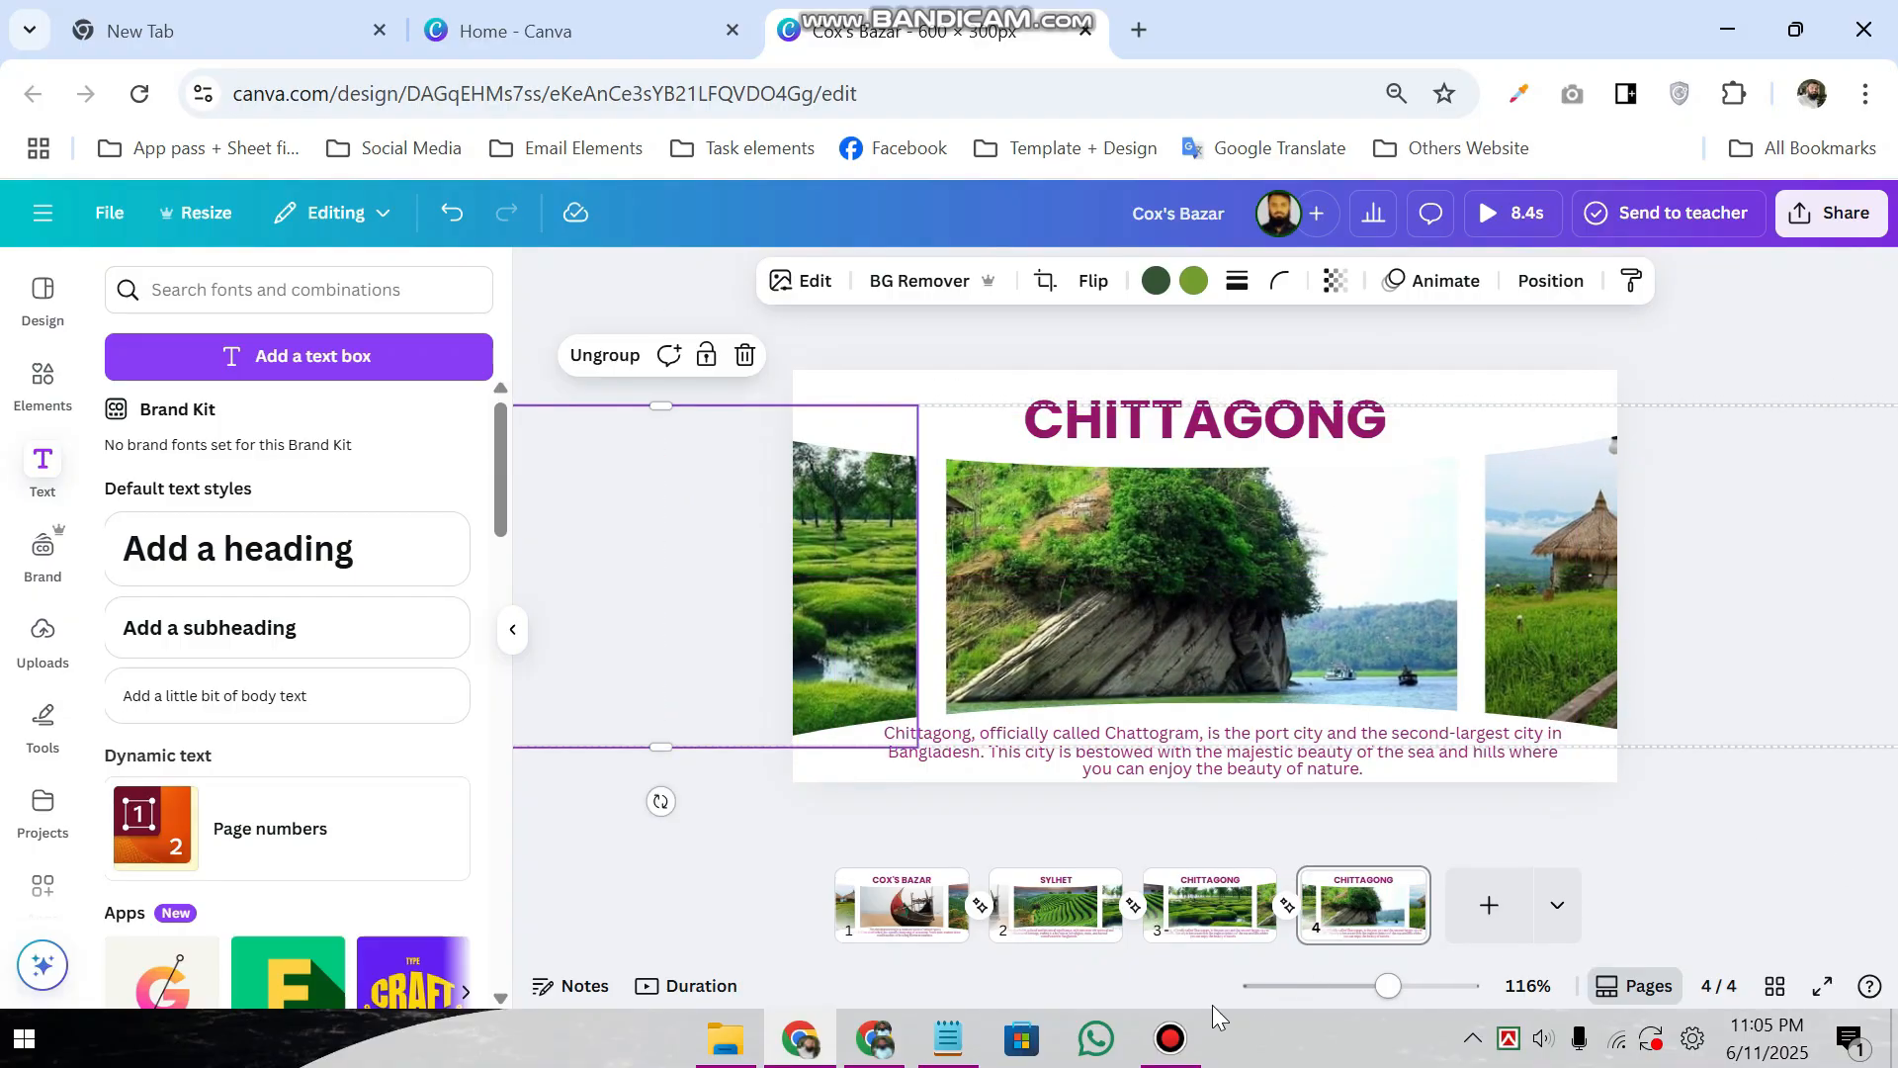
# - Copy "Rangamati" from the Notepad notes and replace the page 4 title with it
pyautogui.click(948, 1038)
pyautogui.scroll(-2, 332, 732)
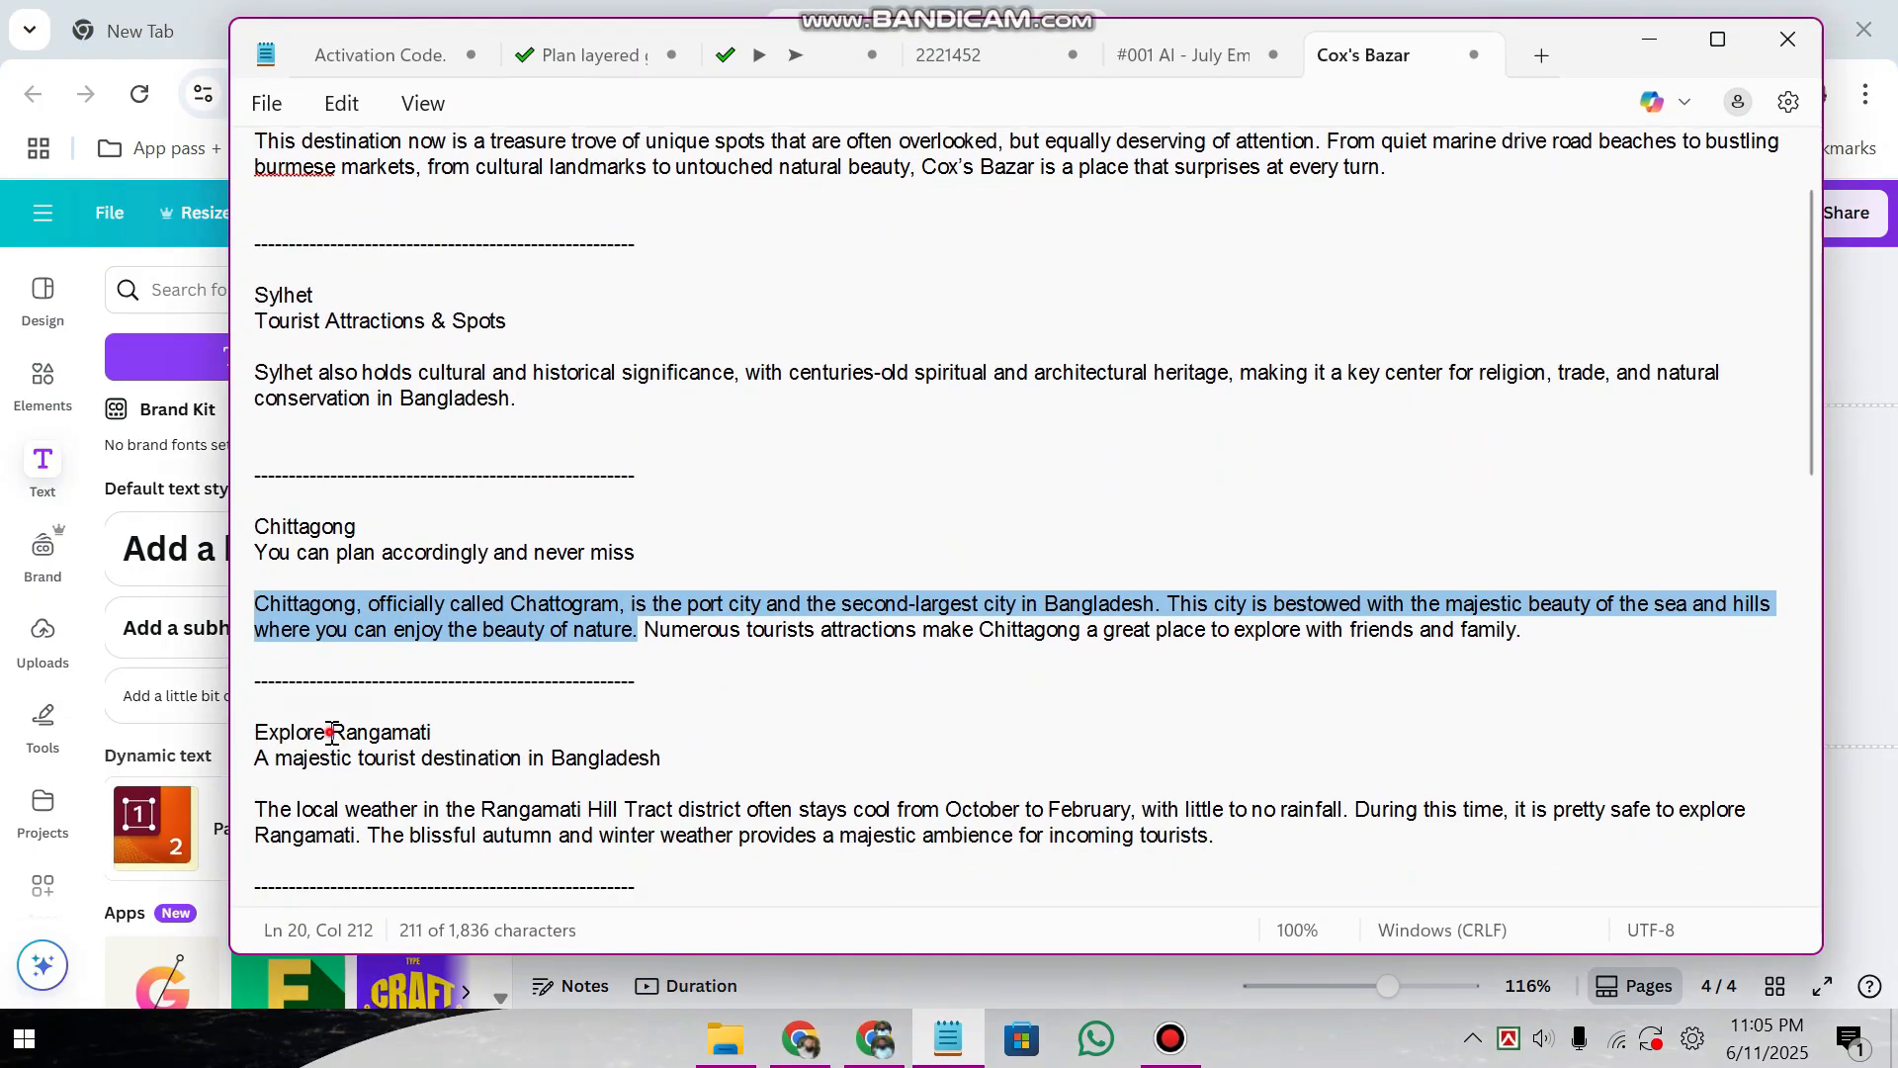
pyautogui.moveTo(331, 731); pyautogui.dragTo(536, 737)
pyautogui.click(1649, 38)
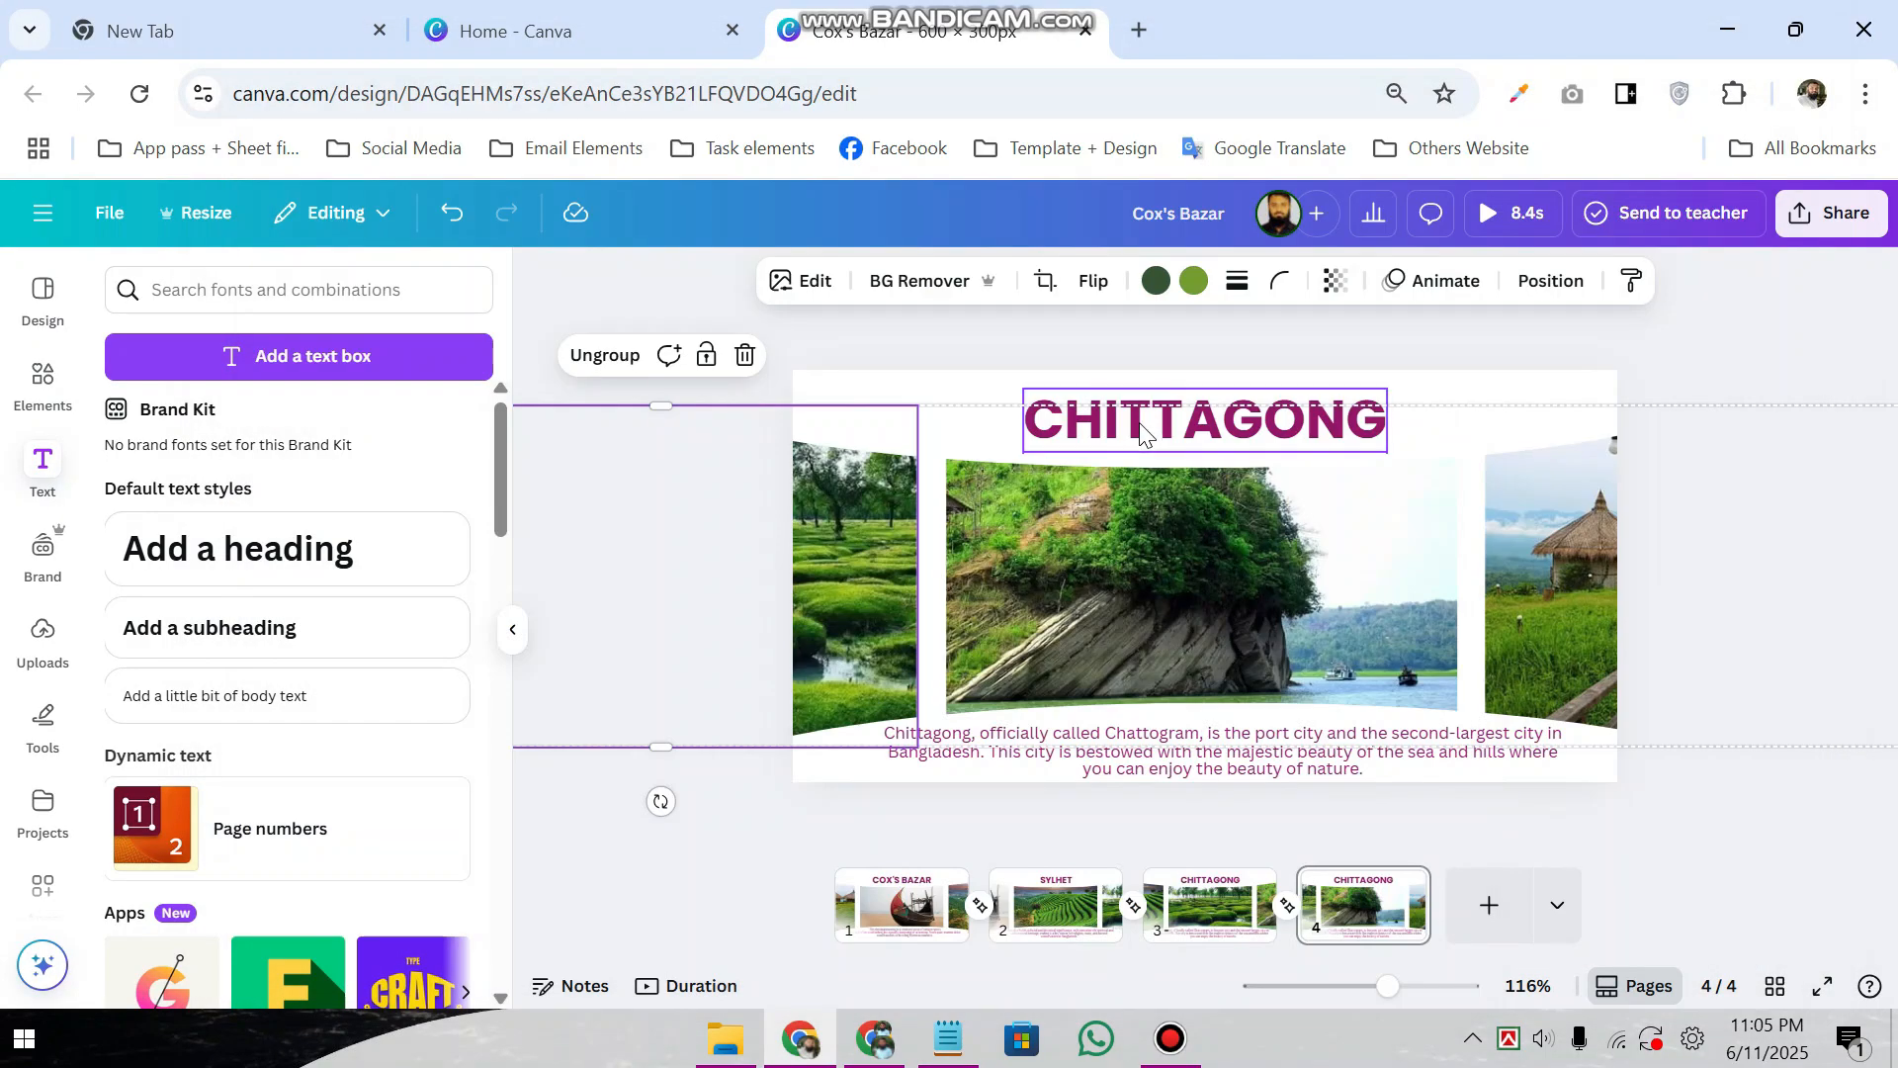
pyautogui.doubleClick(1142, 420)
pyautogui.write('RANGAMATI')
pyautogui.press('BackSpace')
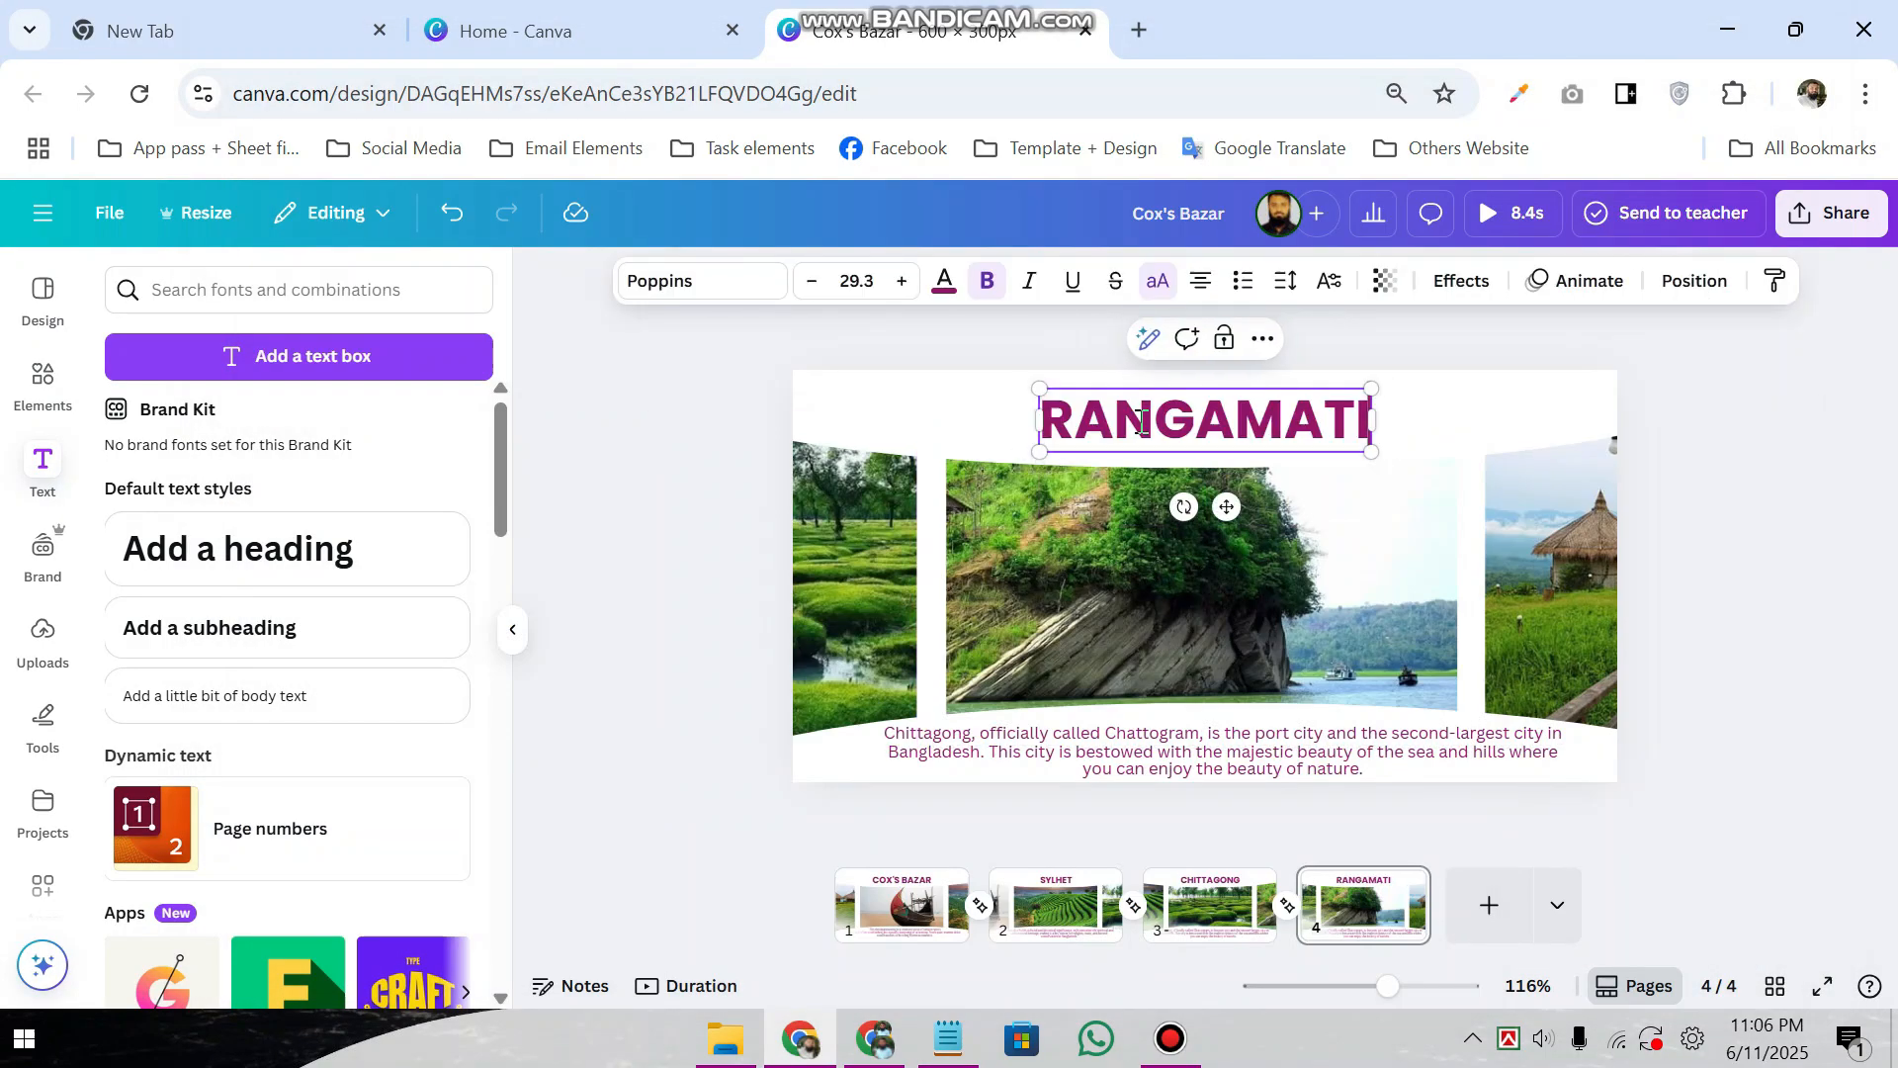
# - Replace the page 4 description with the Rangamati paragraph from the Notepad notes, up to "it is pretty safe to explore Rangamati."
pyautogui.click(973, 1038)
pyautogui.moveTo(269, 806)
pyautogui.mouseDown()
pyautogui.moveTo(379, 841)
pyautogui.moveTo(254, 807)
pyautogui.mouseUp()
pyautogui.hotkey('ctrl', 'c')
pyautogui.click(353, 835)
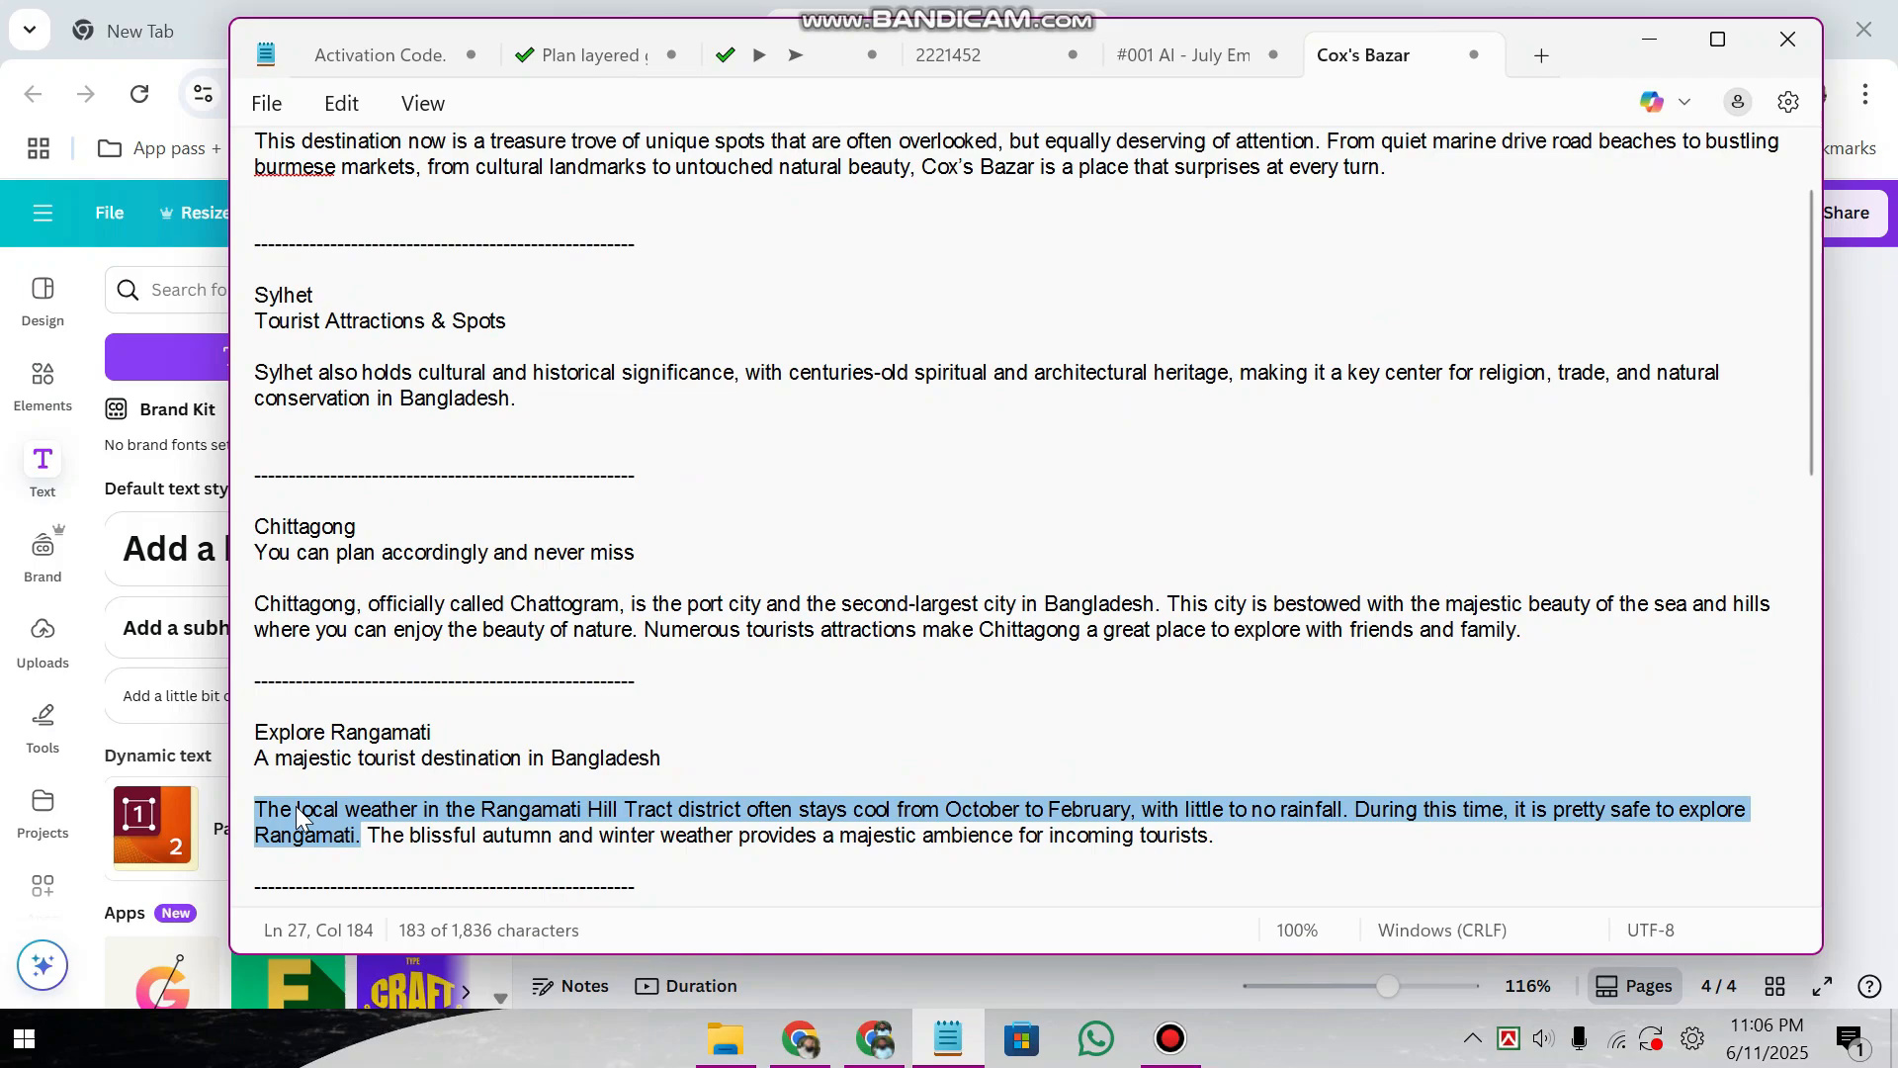
pyautogui.click(1646, 44)
pyautogui.tripleClick(1169, 752)
pyautogui.hotkey('ctrl', 'v')
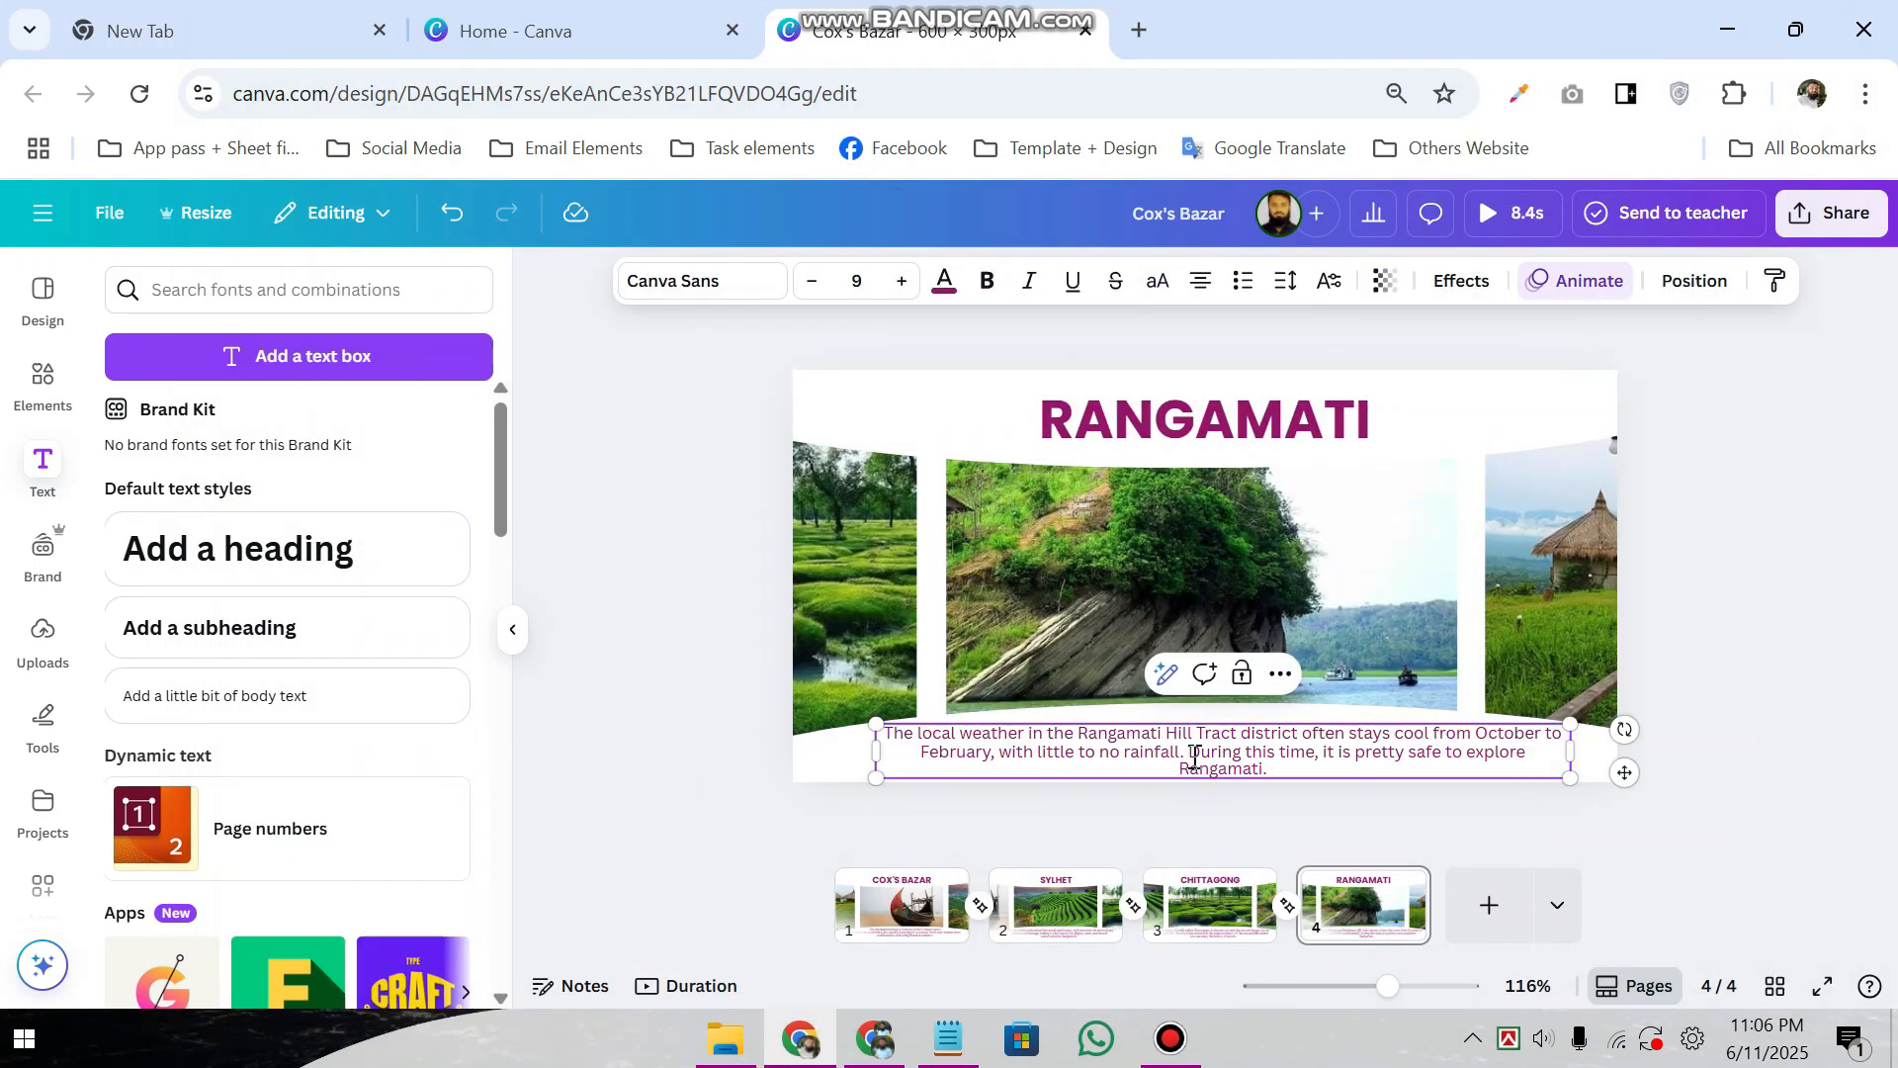
# - Duplicate the Rangamati page as page 5 and shift its photo strip so the thatched huts and wooden bridge photo is centred
pyautogui.rightClick(1396, 889)
pyautogui.click(1459, 518)
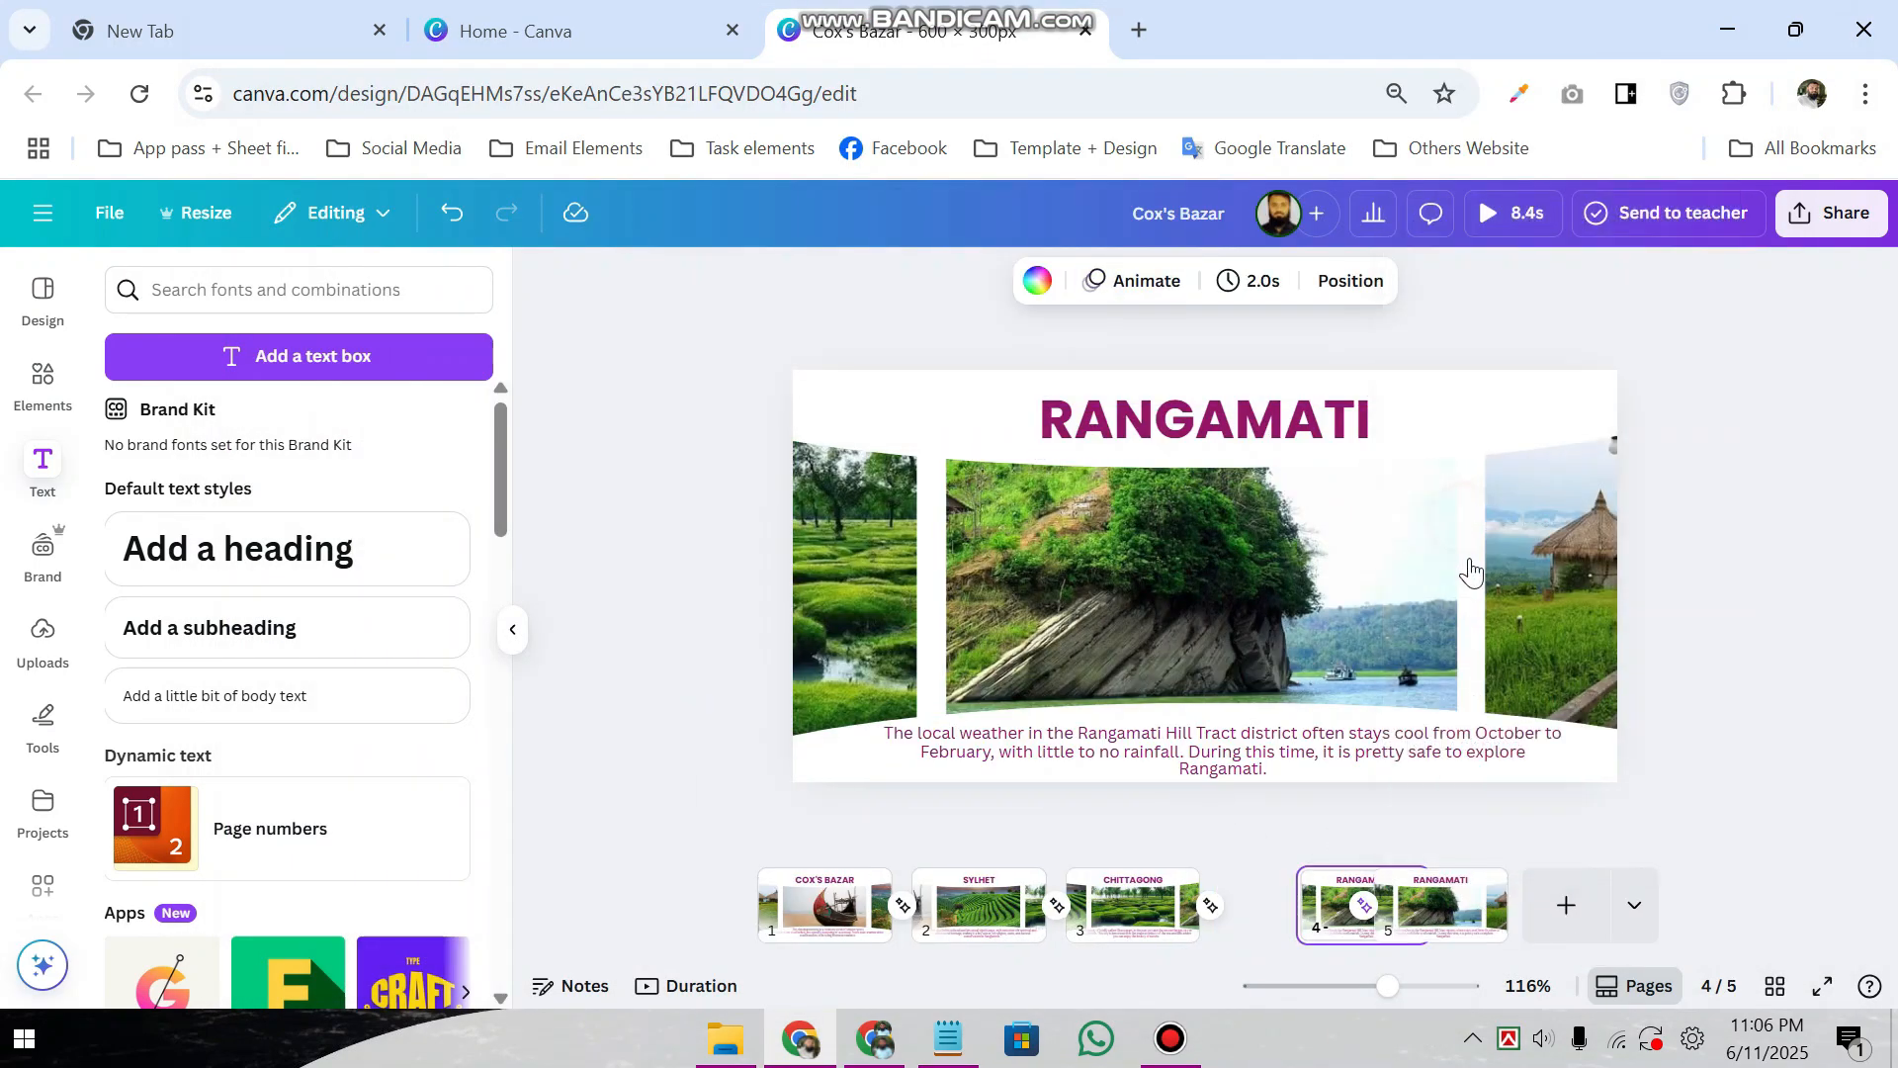
pyautogui.click(1461, 623)
pyautogui.click(1481, 428)
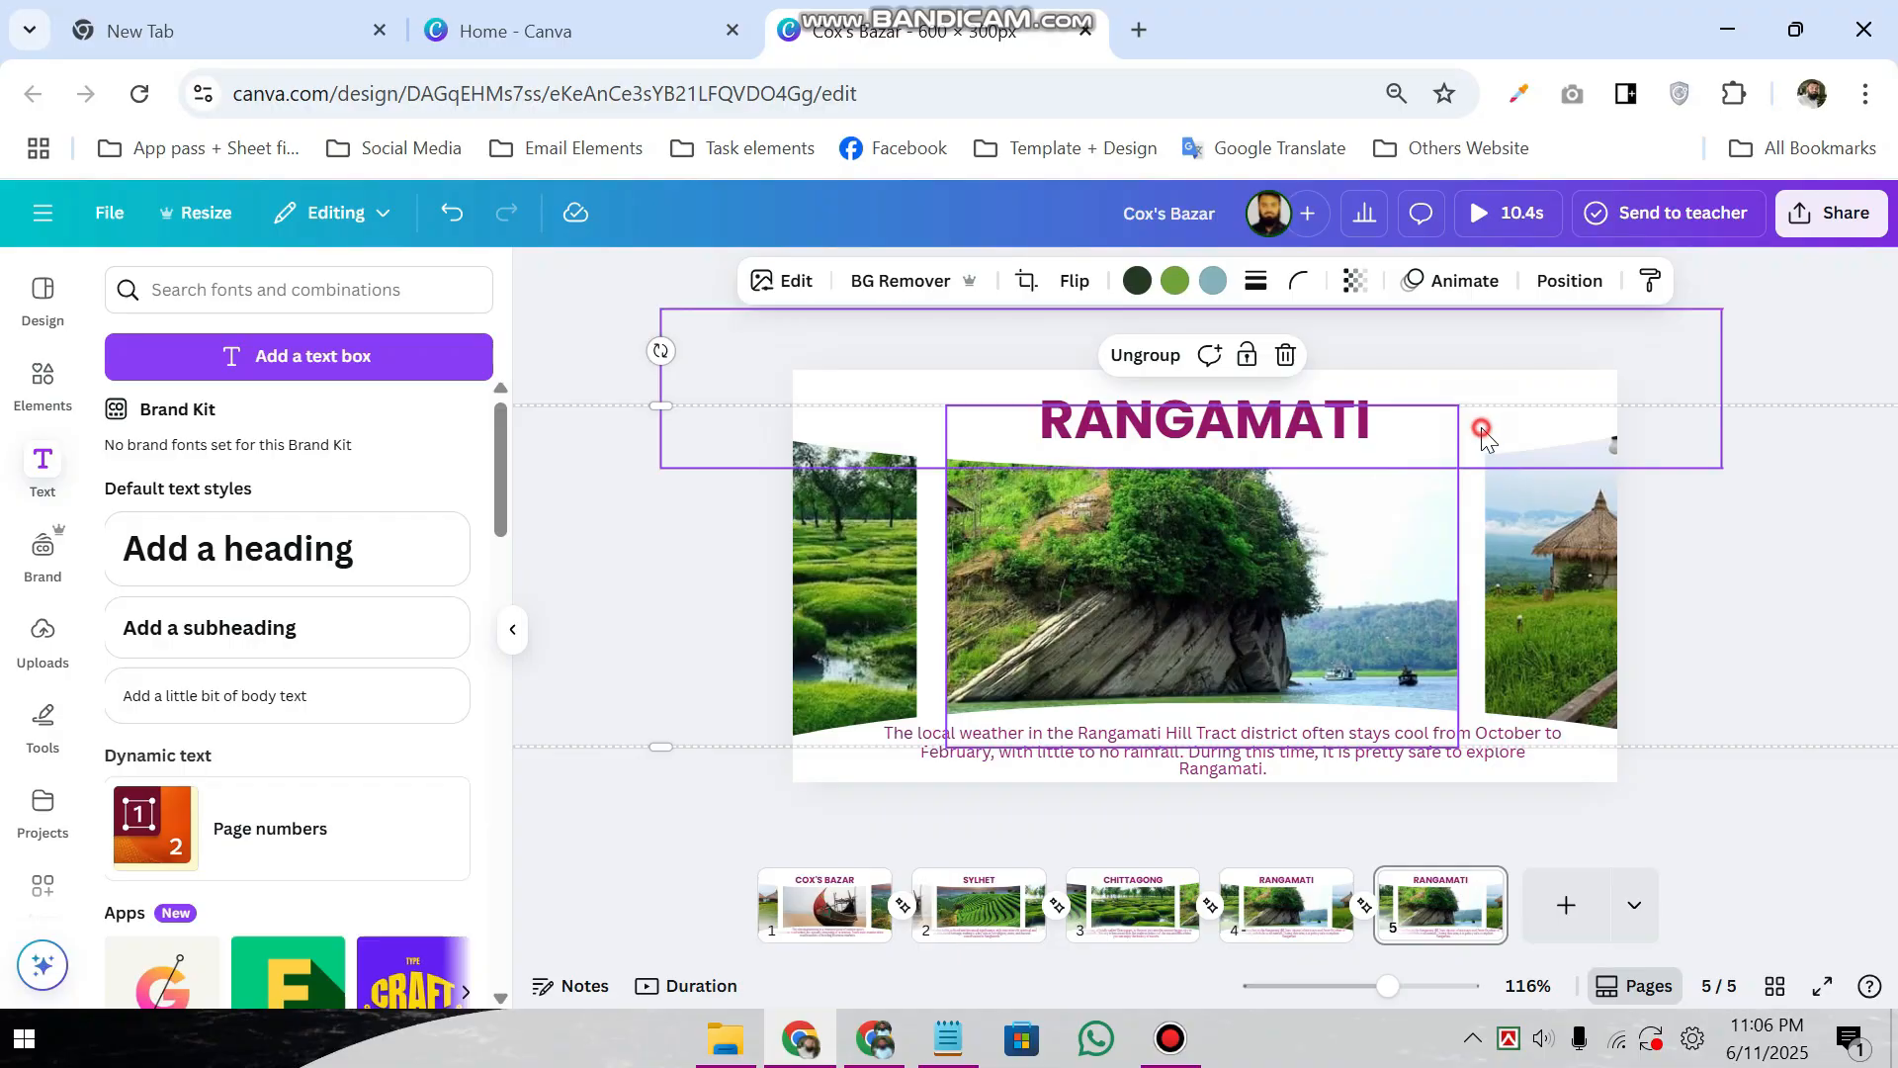
pyautogui.click(1299, 569)
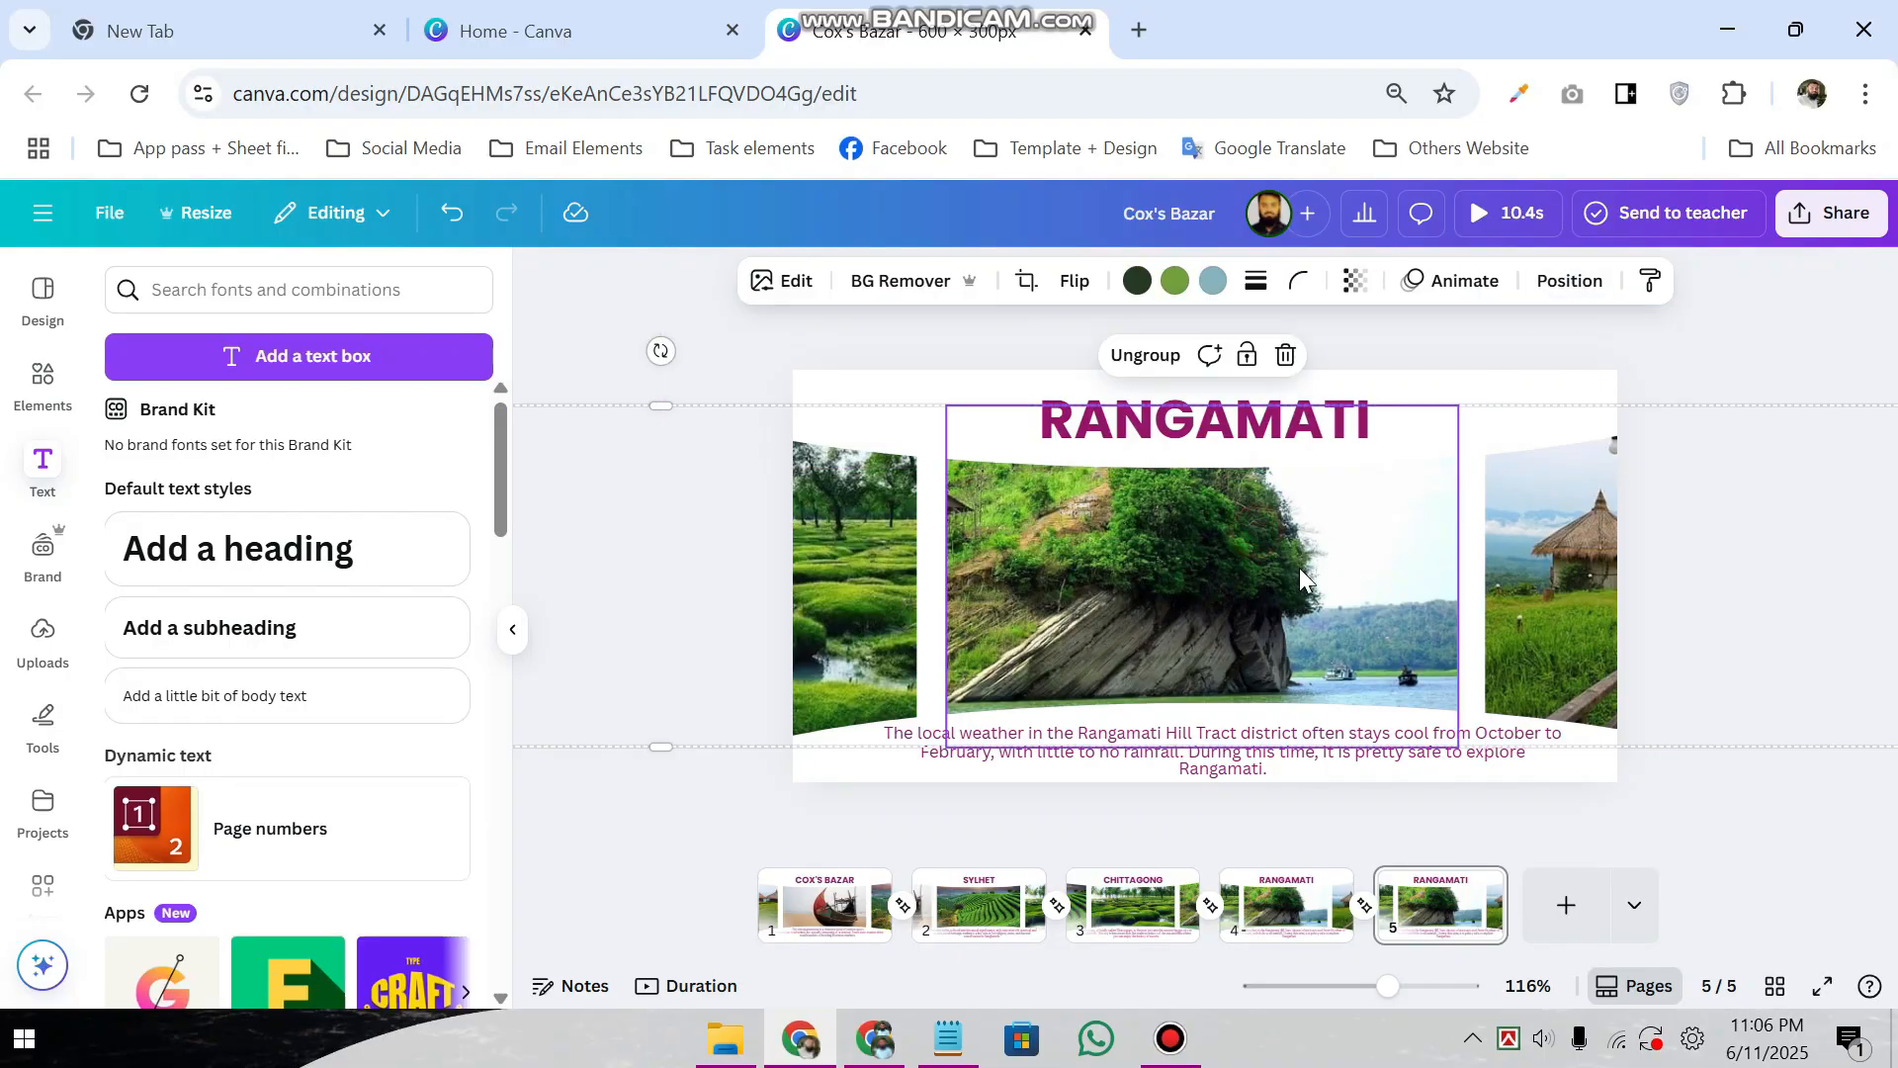
pyautogui.click(828, 426)
pyautogui.click(819, 605)
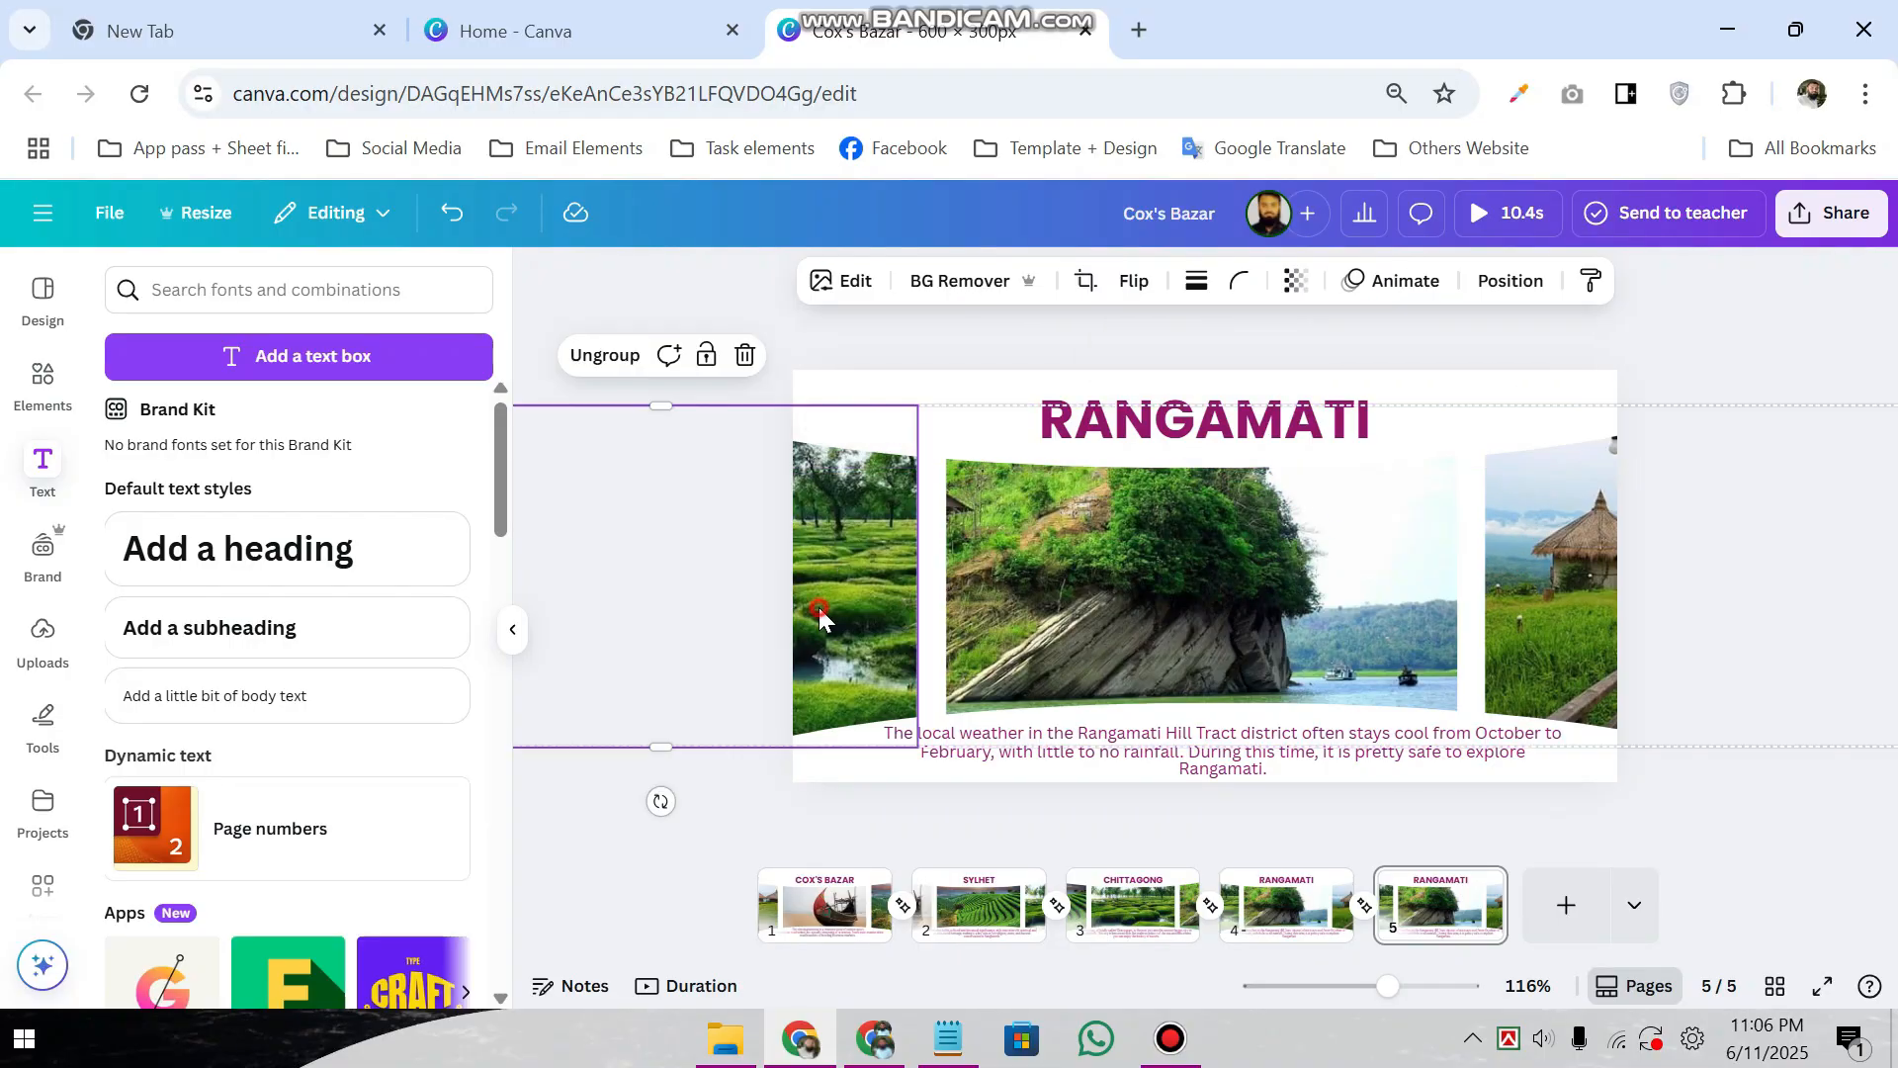
pyautogui.moveTo(1200, 625); pyautogui.dragTo(957, 620)
pyautogui.moveTo(1455, 599); pyautogui.dragTo(1144, 586)
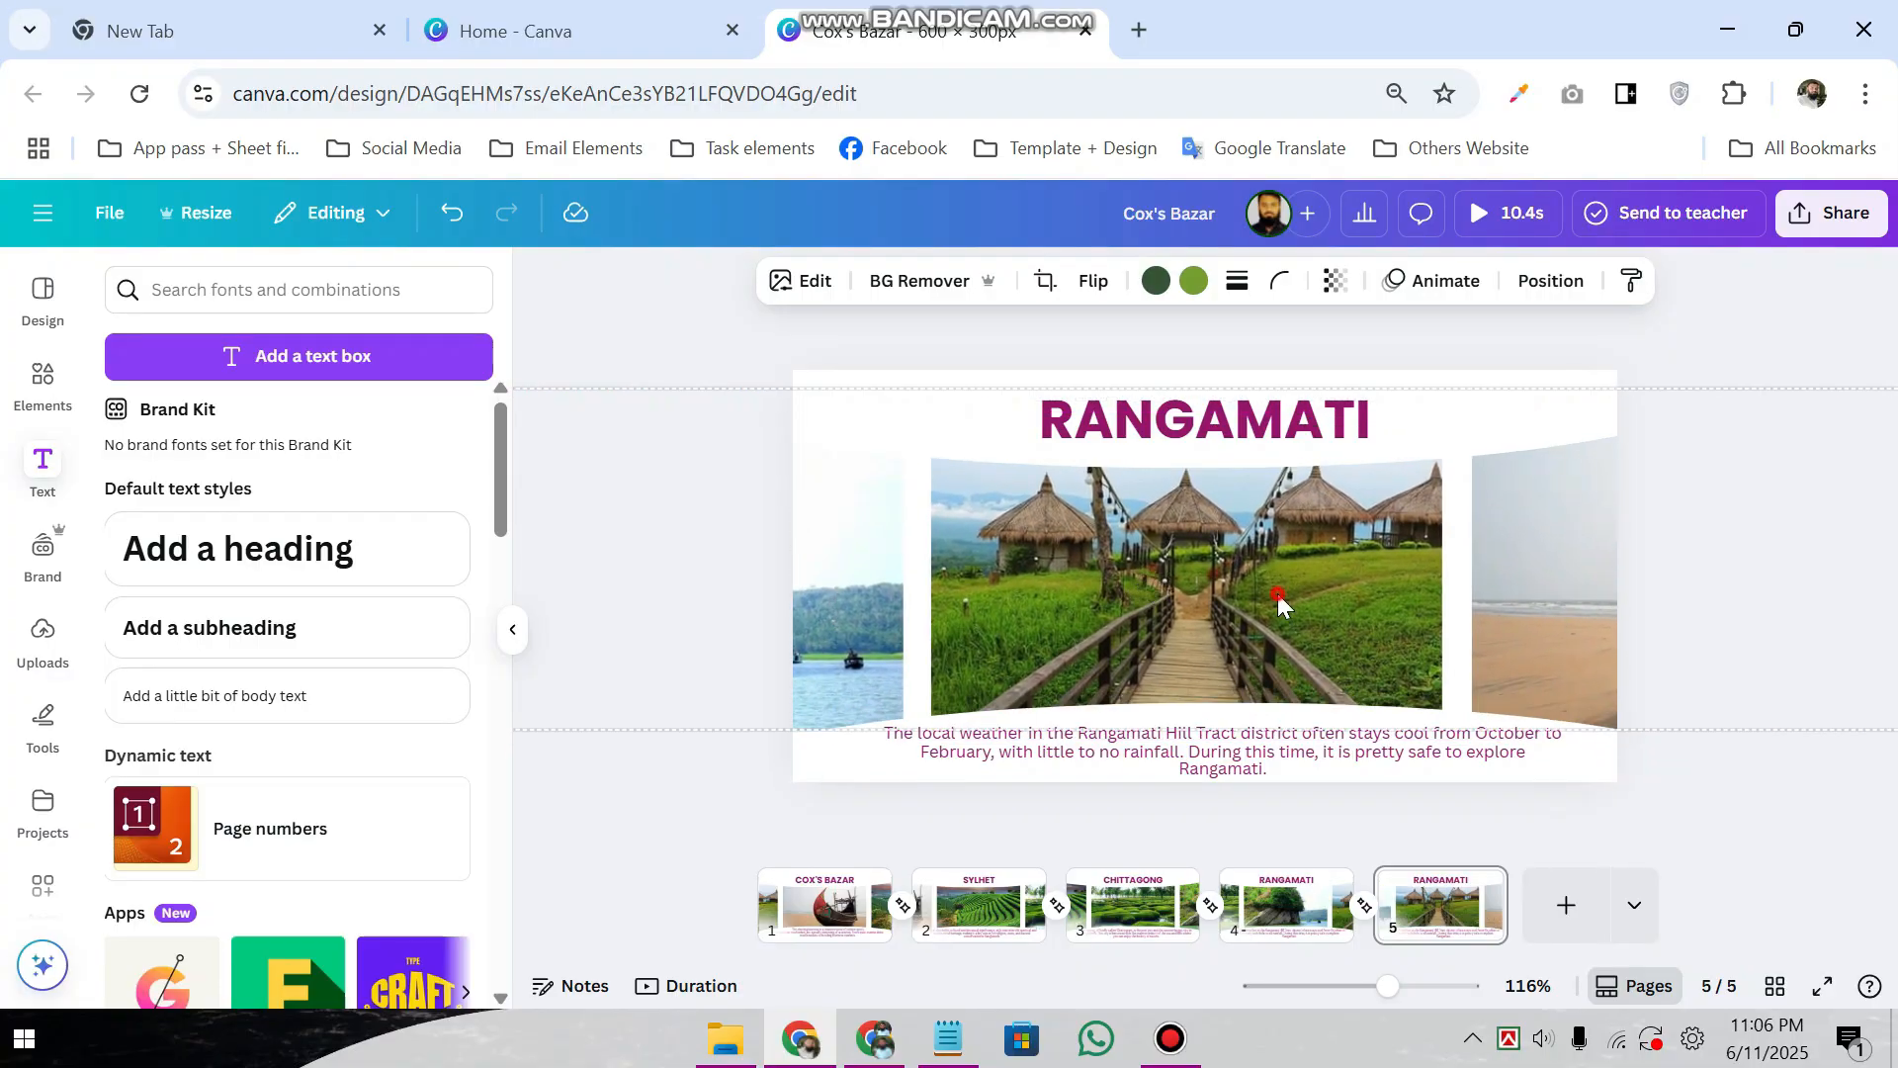
pyautogui.moveTo(1279, 603); pyautogui.dragTo(1285, 610)
# - Copy "Sajek" from the Notepad notes and replace the page 5 title with it
pyautogui.click(947, 1038)
pyautogui.scroll(-2, 354, 769)
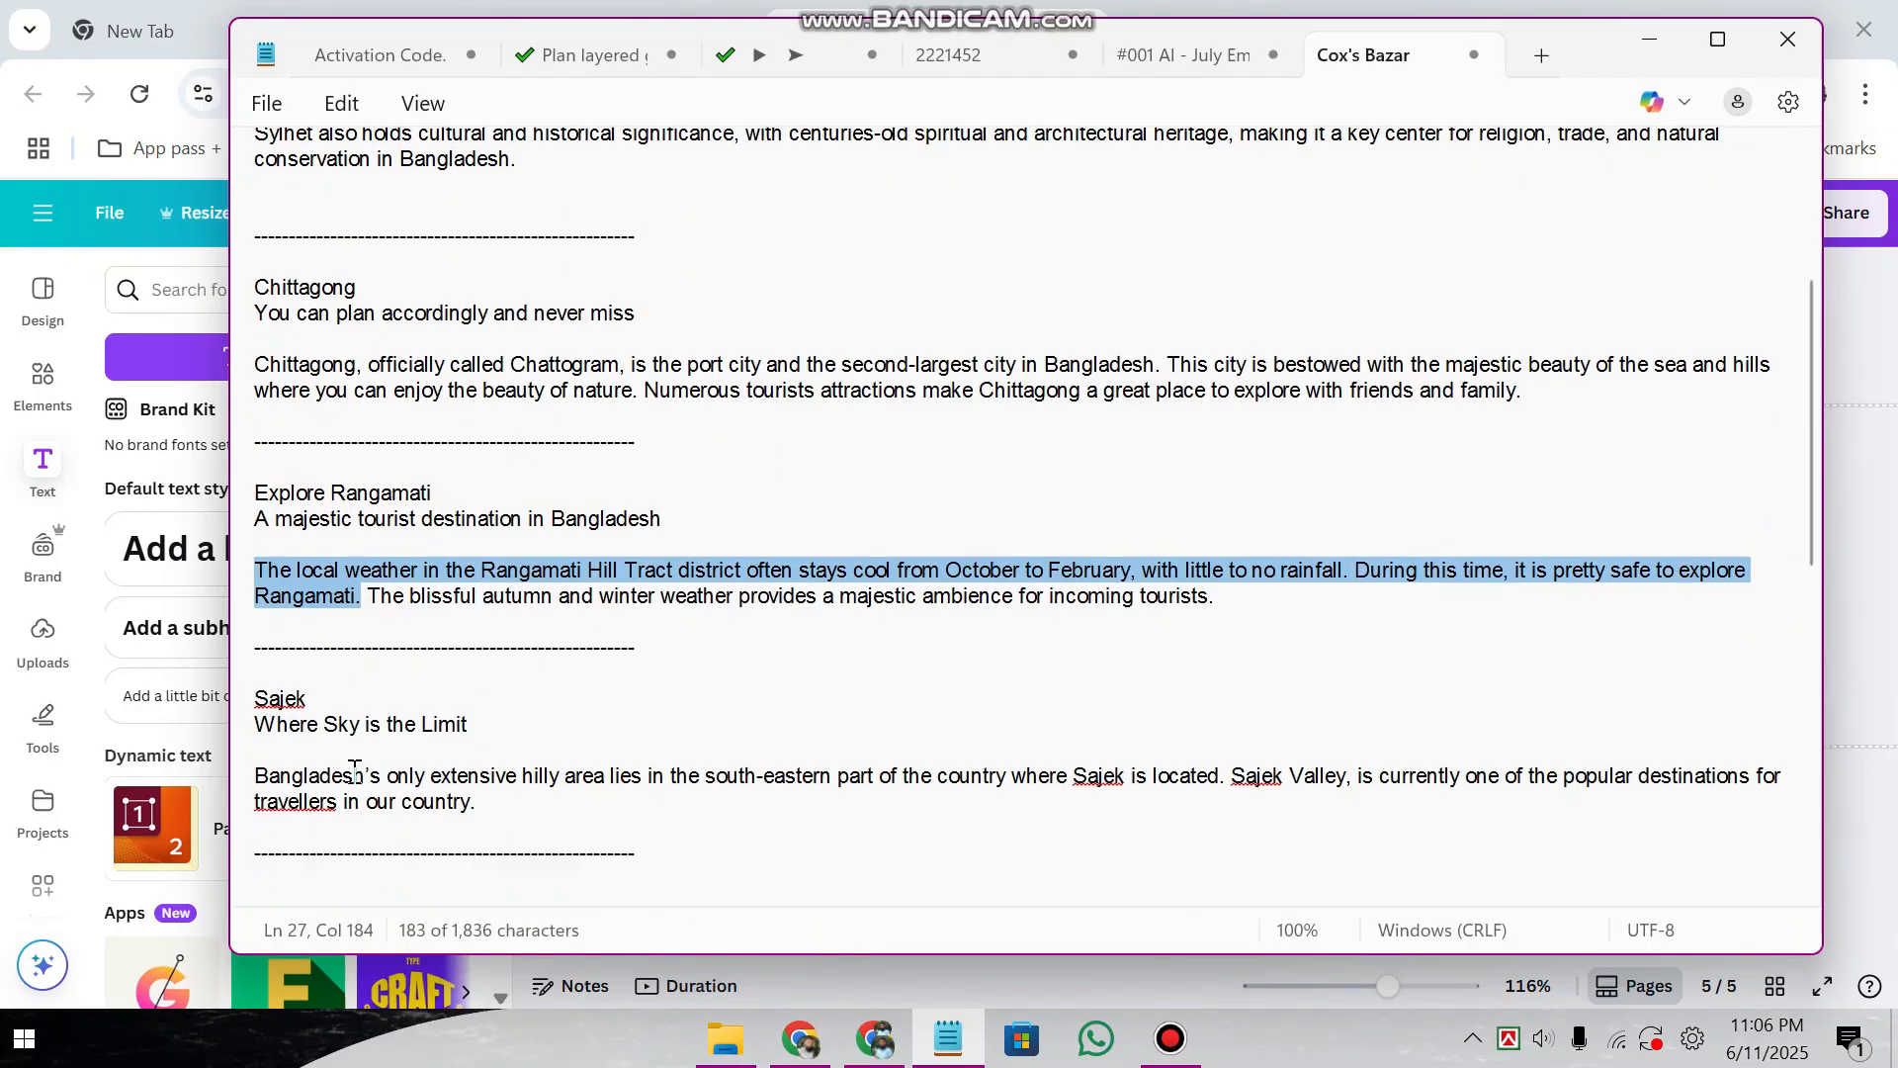
pyautogui.scroll(-1, 354, 769)
pyautogui.doubleClick(279, 629)
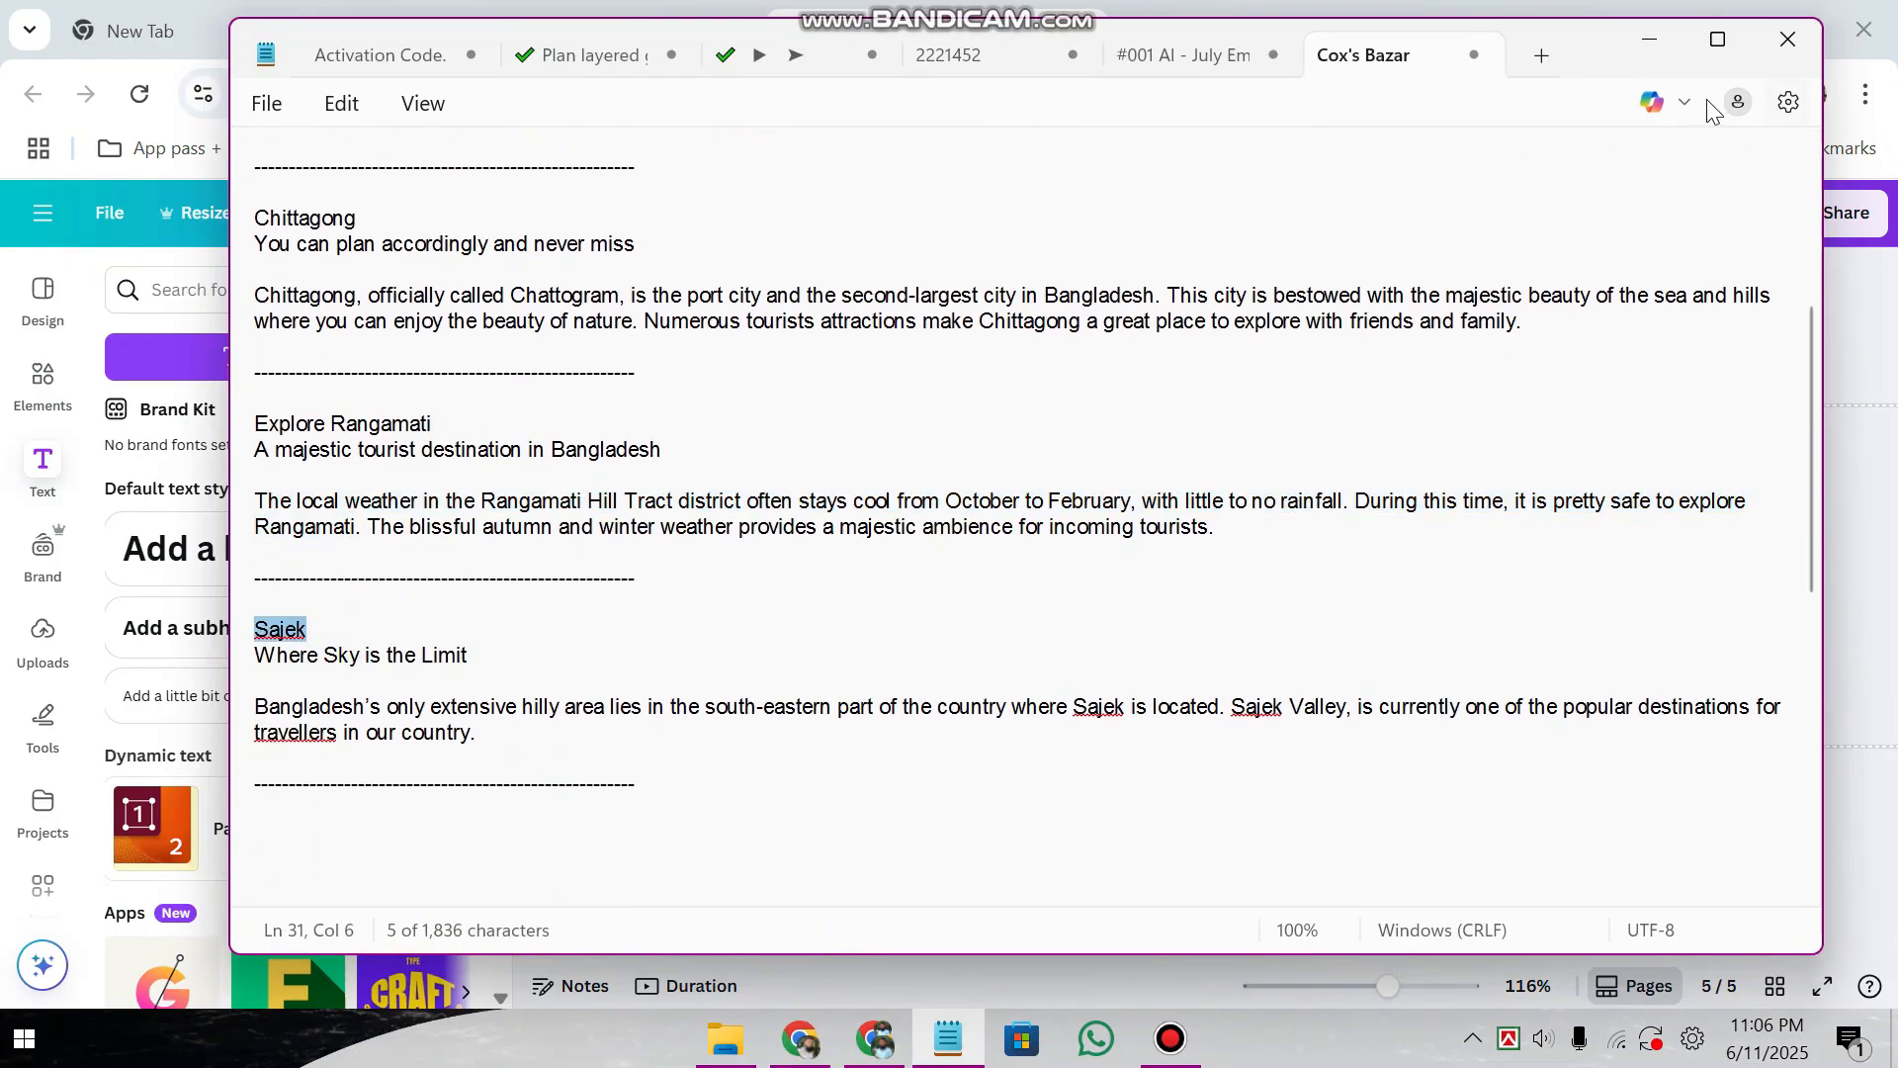
pyautogui.click(1649, 39)
pyautogui.doubleClick(1145, 425)
pyautogui.write('SAJEK')
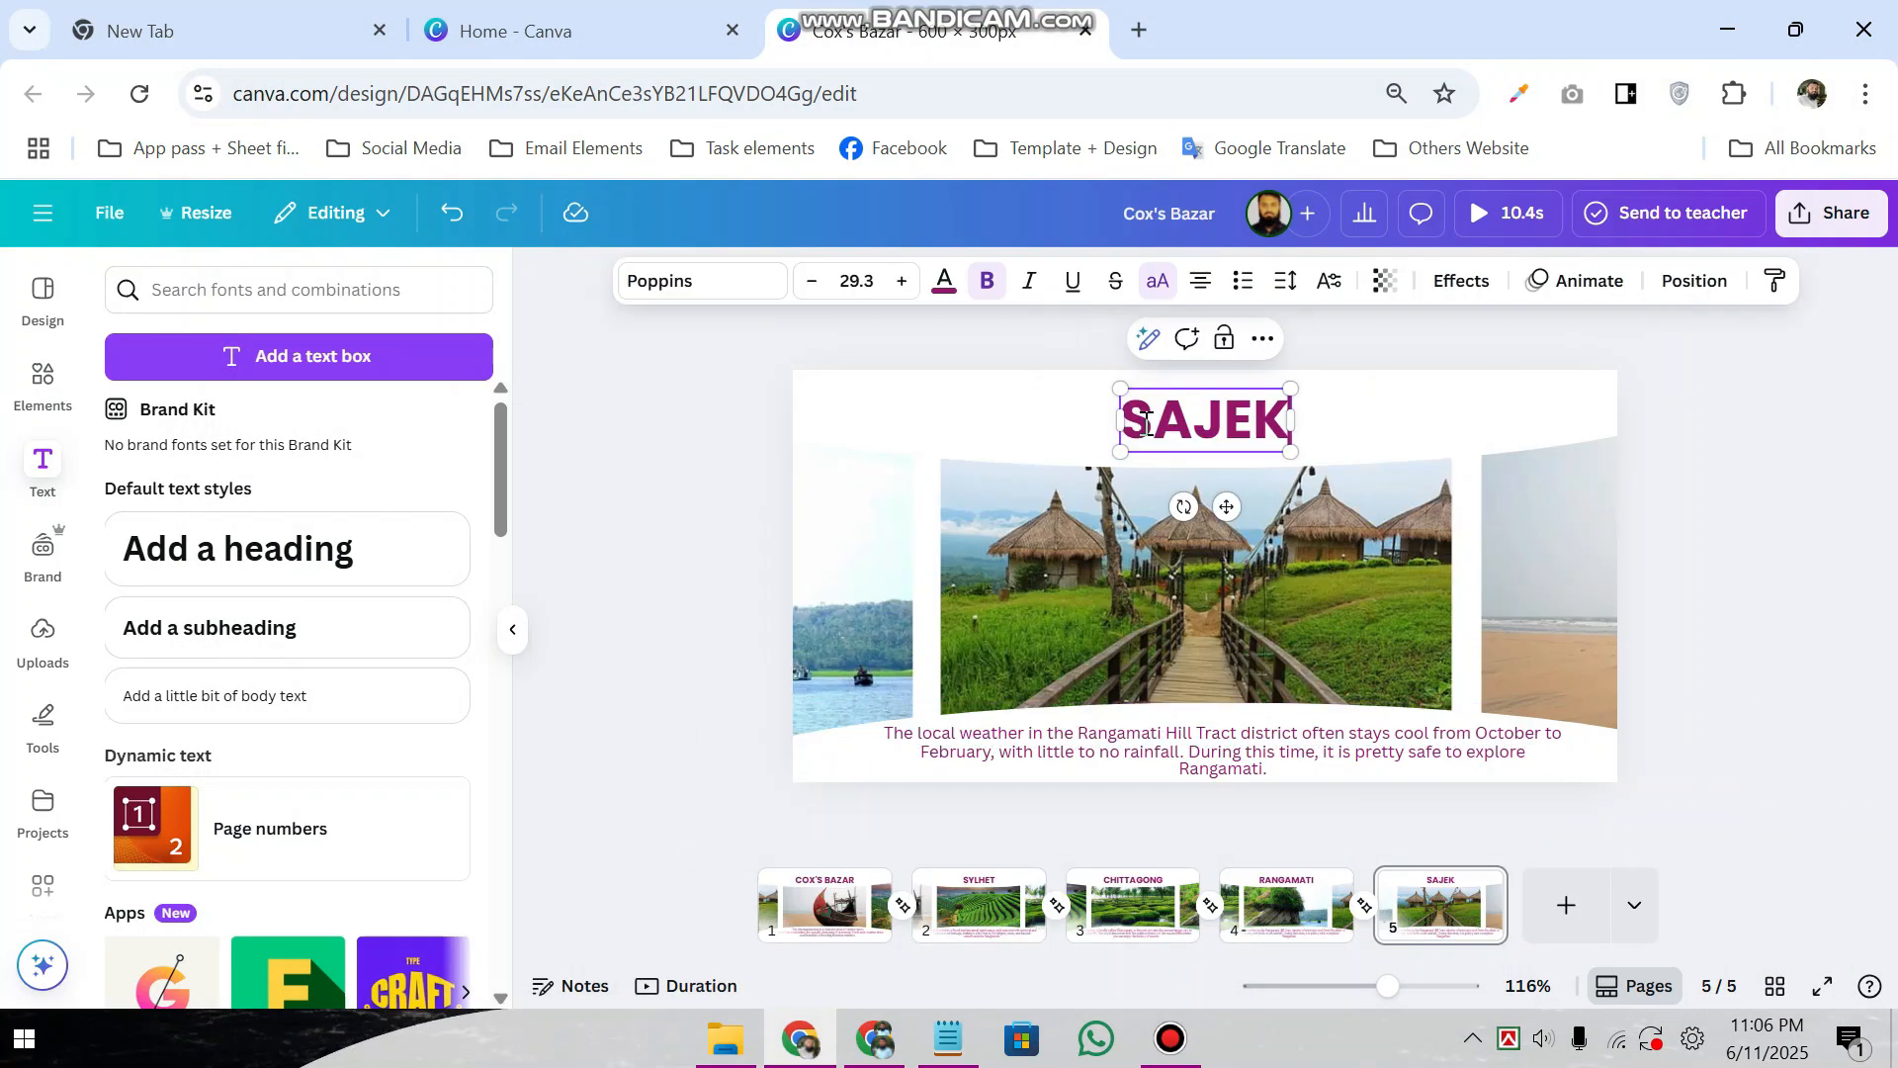
# - Replace the page 5 description with the full Sajek paragraph from the Notepad notes, ending "travellers in our country."
pyautogui.click(947, 1038)
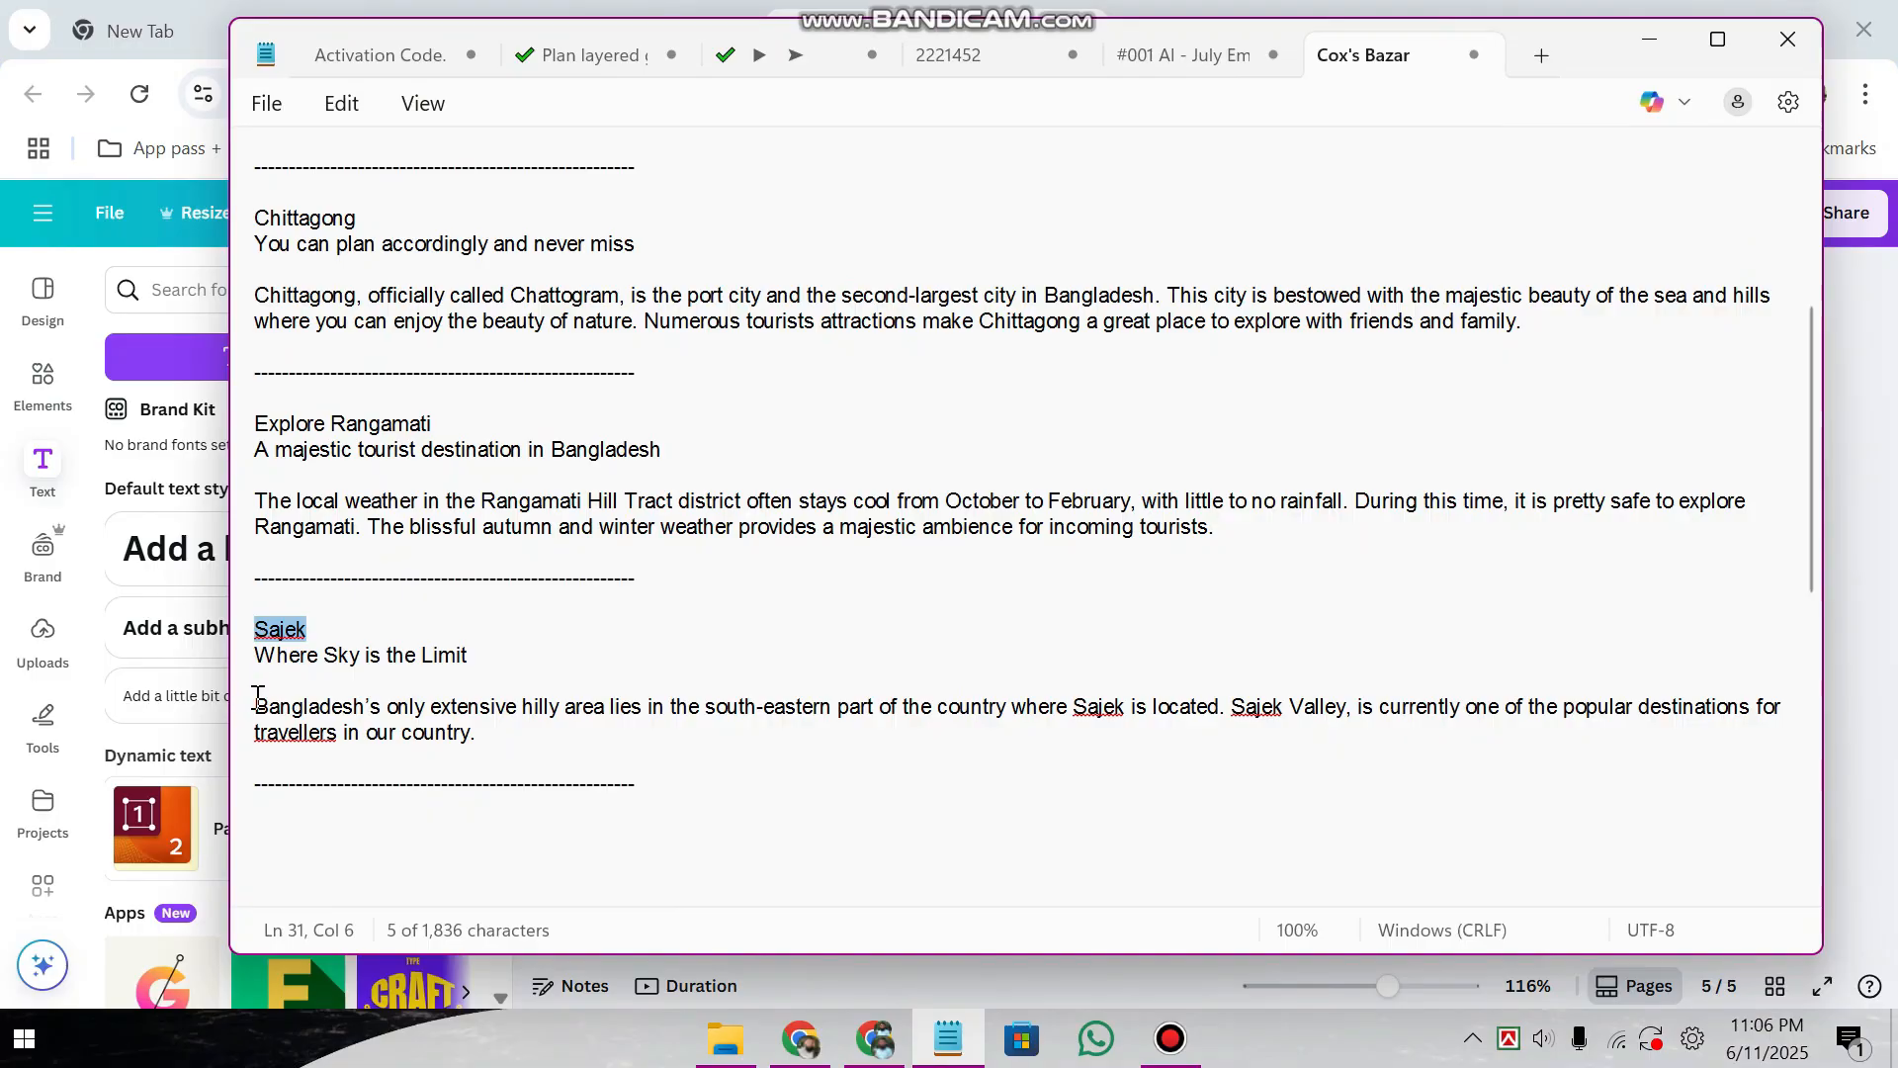
pyautogui.moveTo(255, 706); pyautogui.dragTo(494, 747)
pyautogui.hotkey('ctrl', 'c')
pyautogui.click(1649, 38)
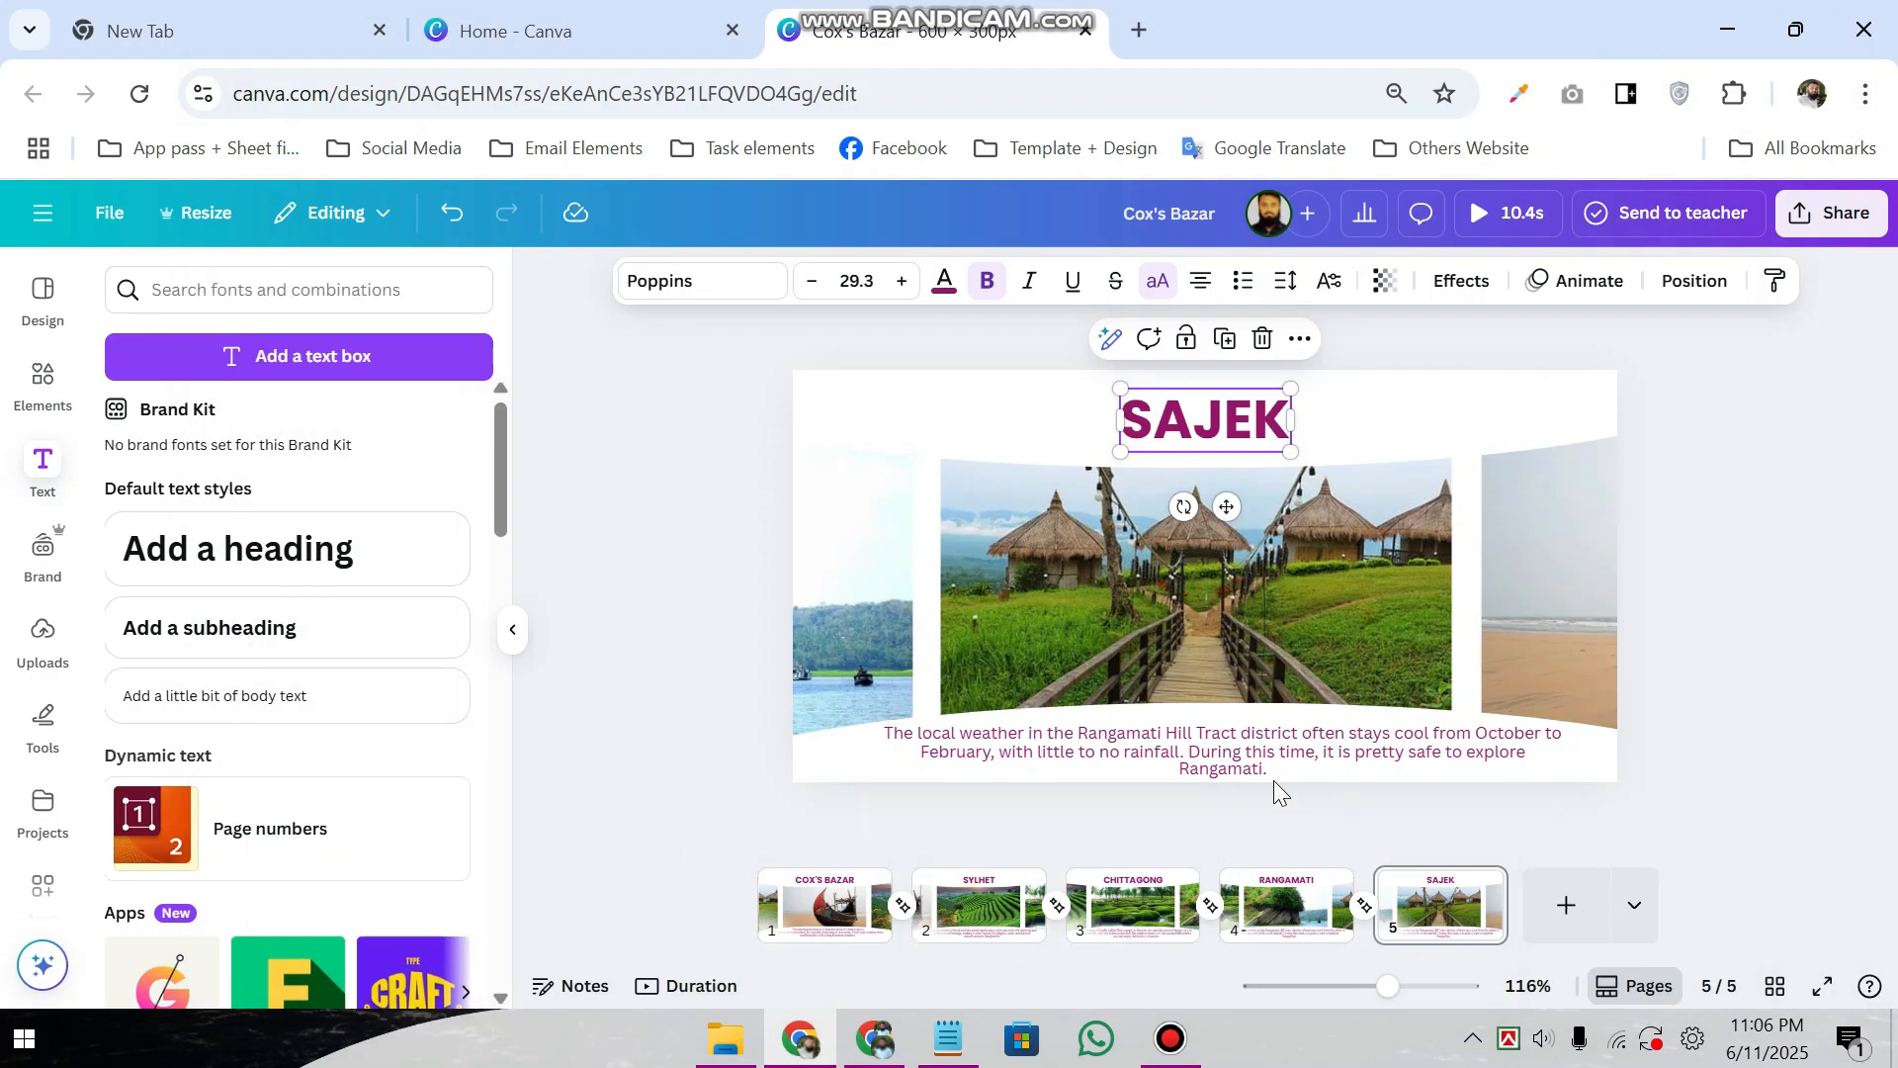
pyautogui.doubleClick(1250, 736)
pyautogui.hotkey('ctrl', 'v')
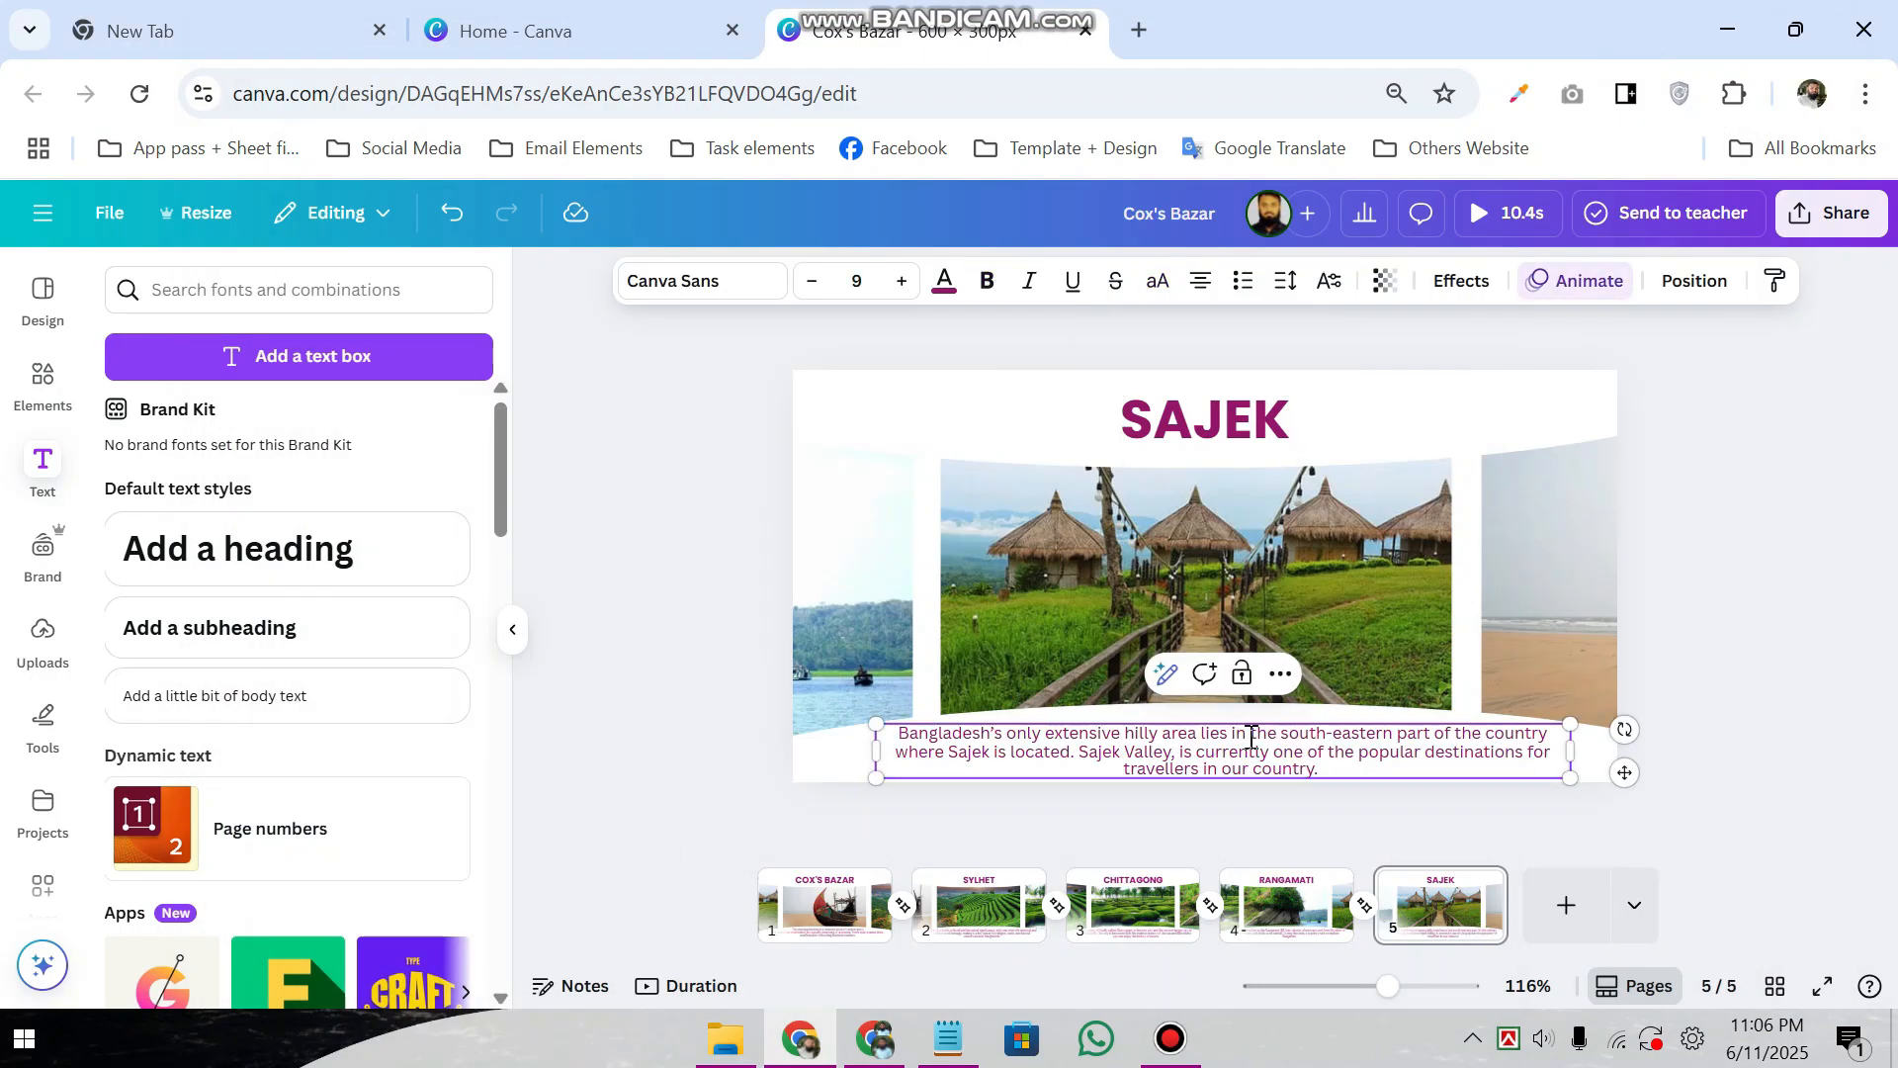
pyautogui.click(1716, 628)
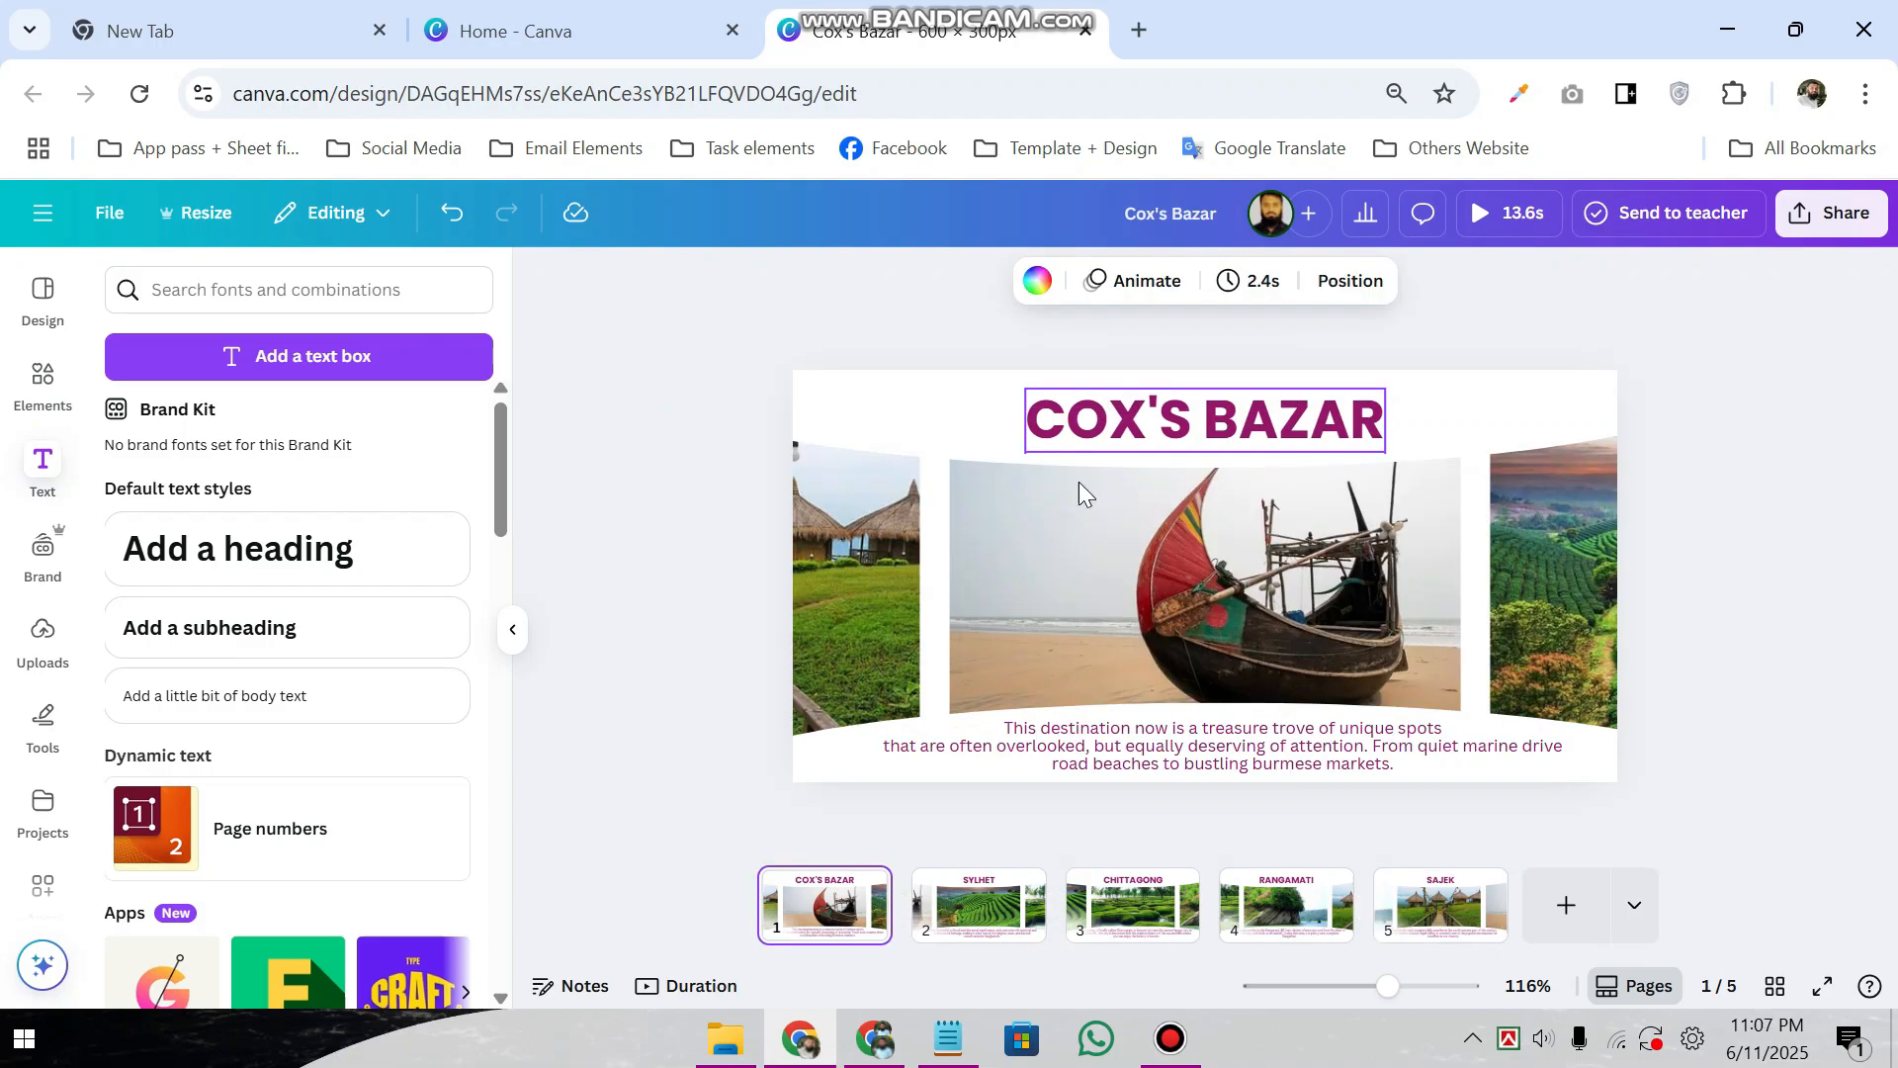
# - Add a Match & Move transition of 0.7 seconds after the Cox's Bazar page and apply it between all pages
pyautogui.click(964, 899)
pyautogui.click(853, 917)
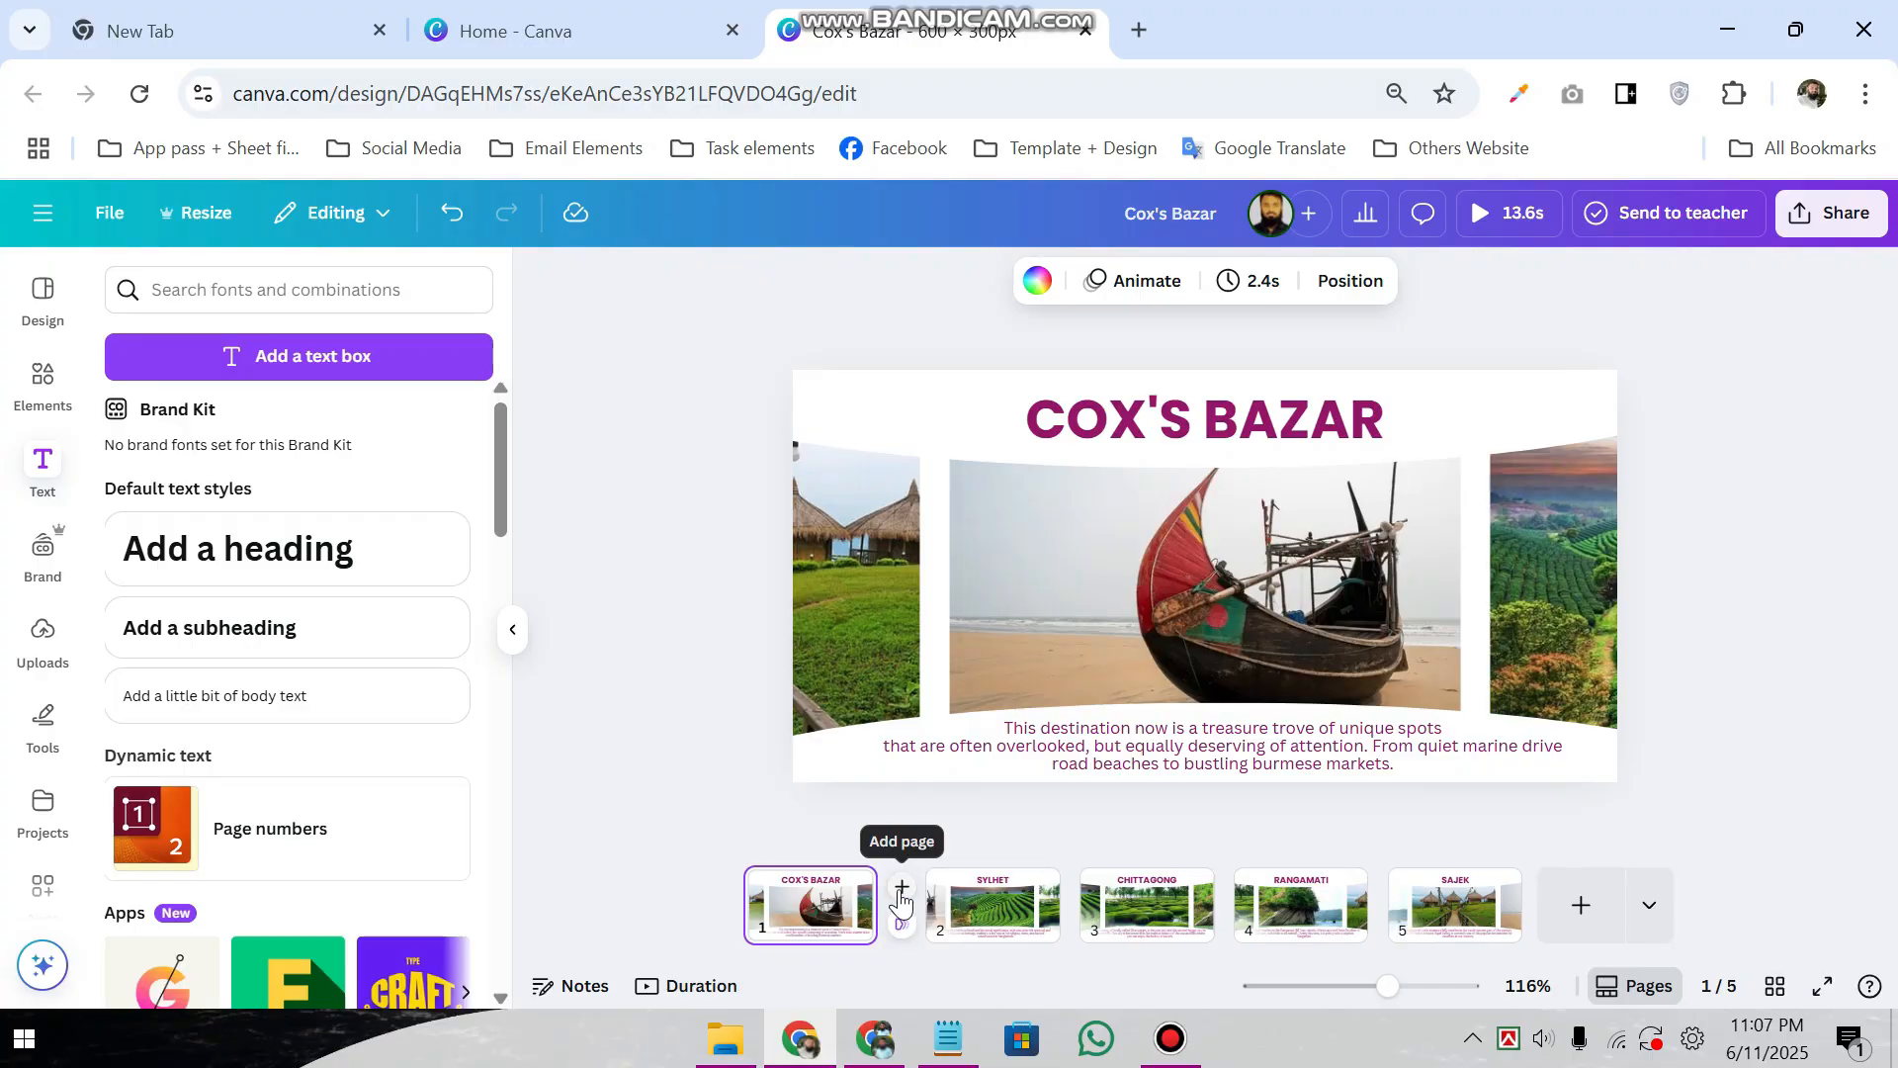
pyautogui.click(903, 930)
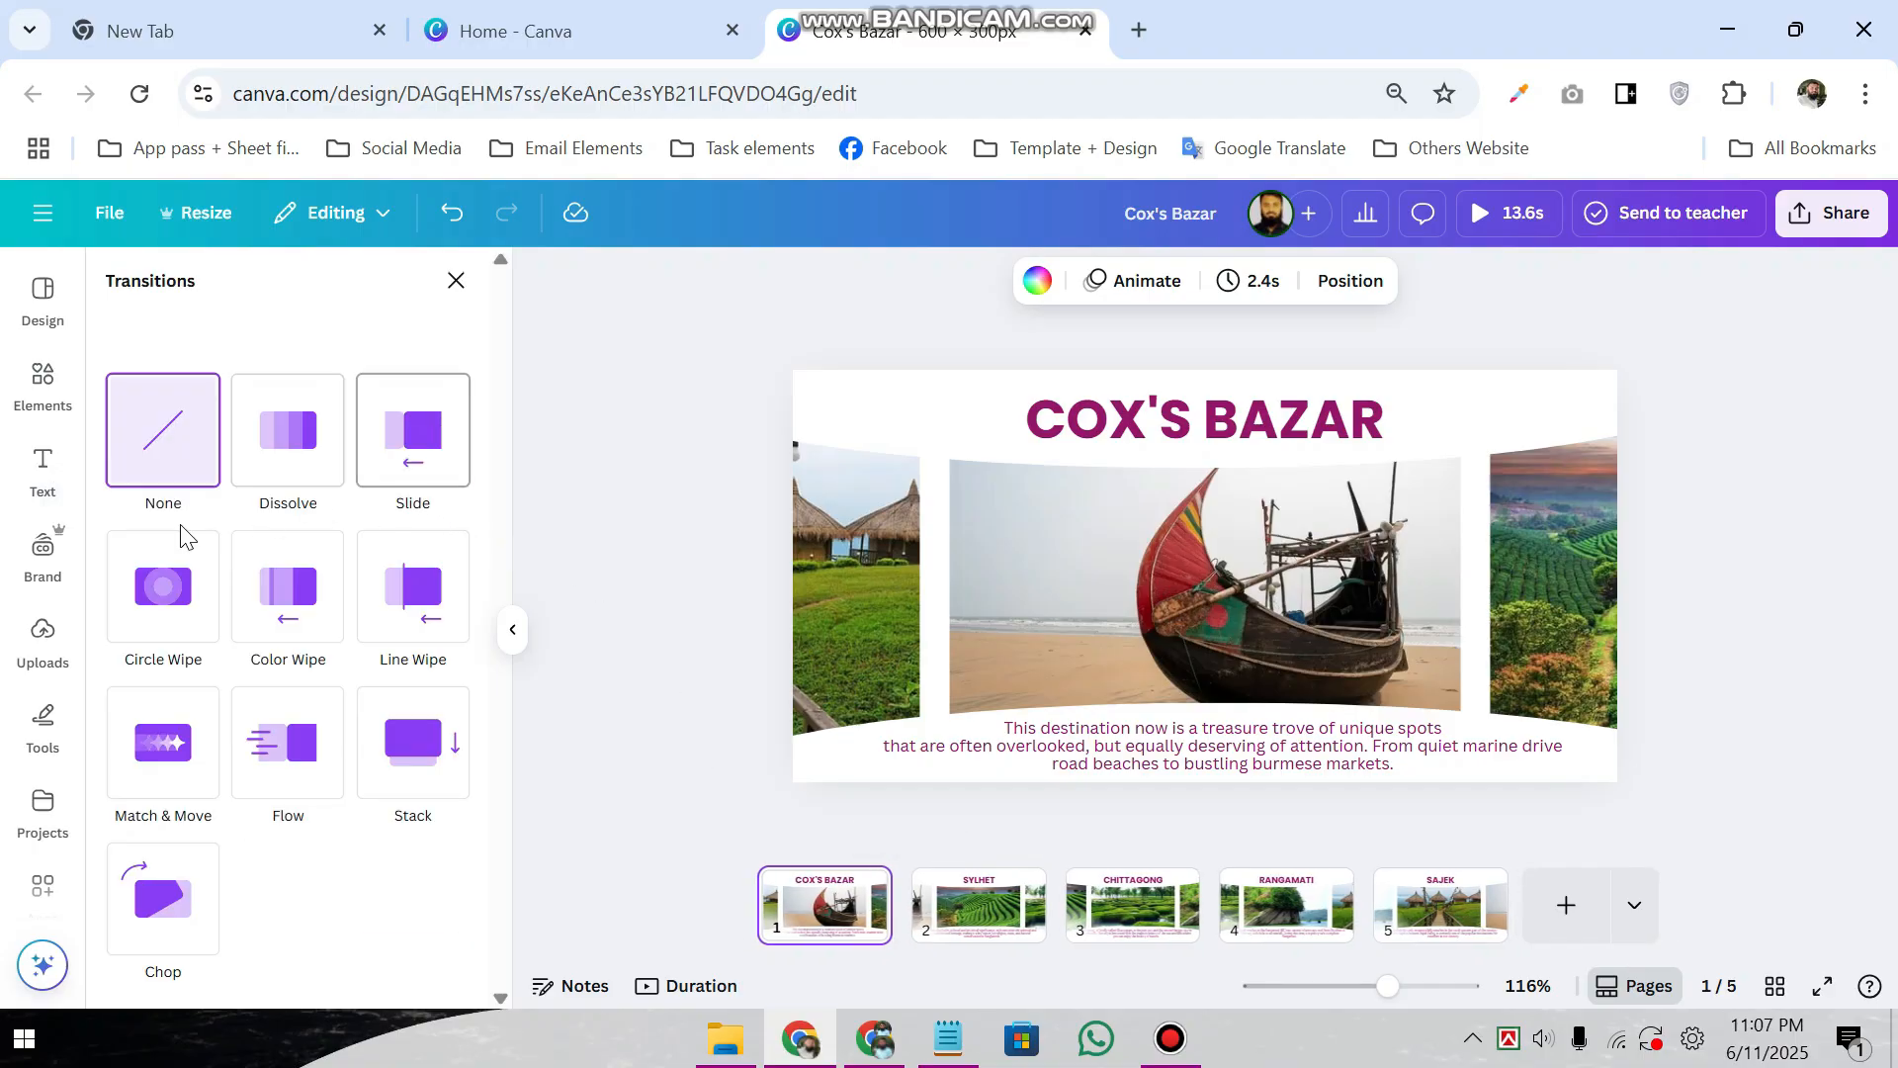
pyautogui.click(172, 745)
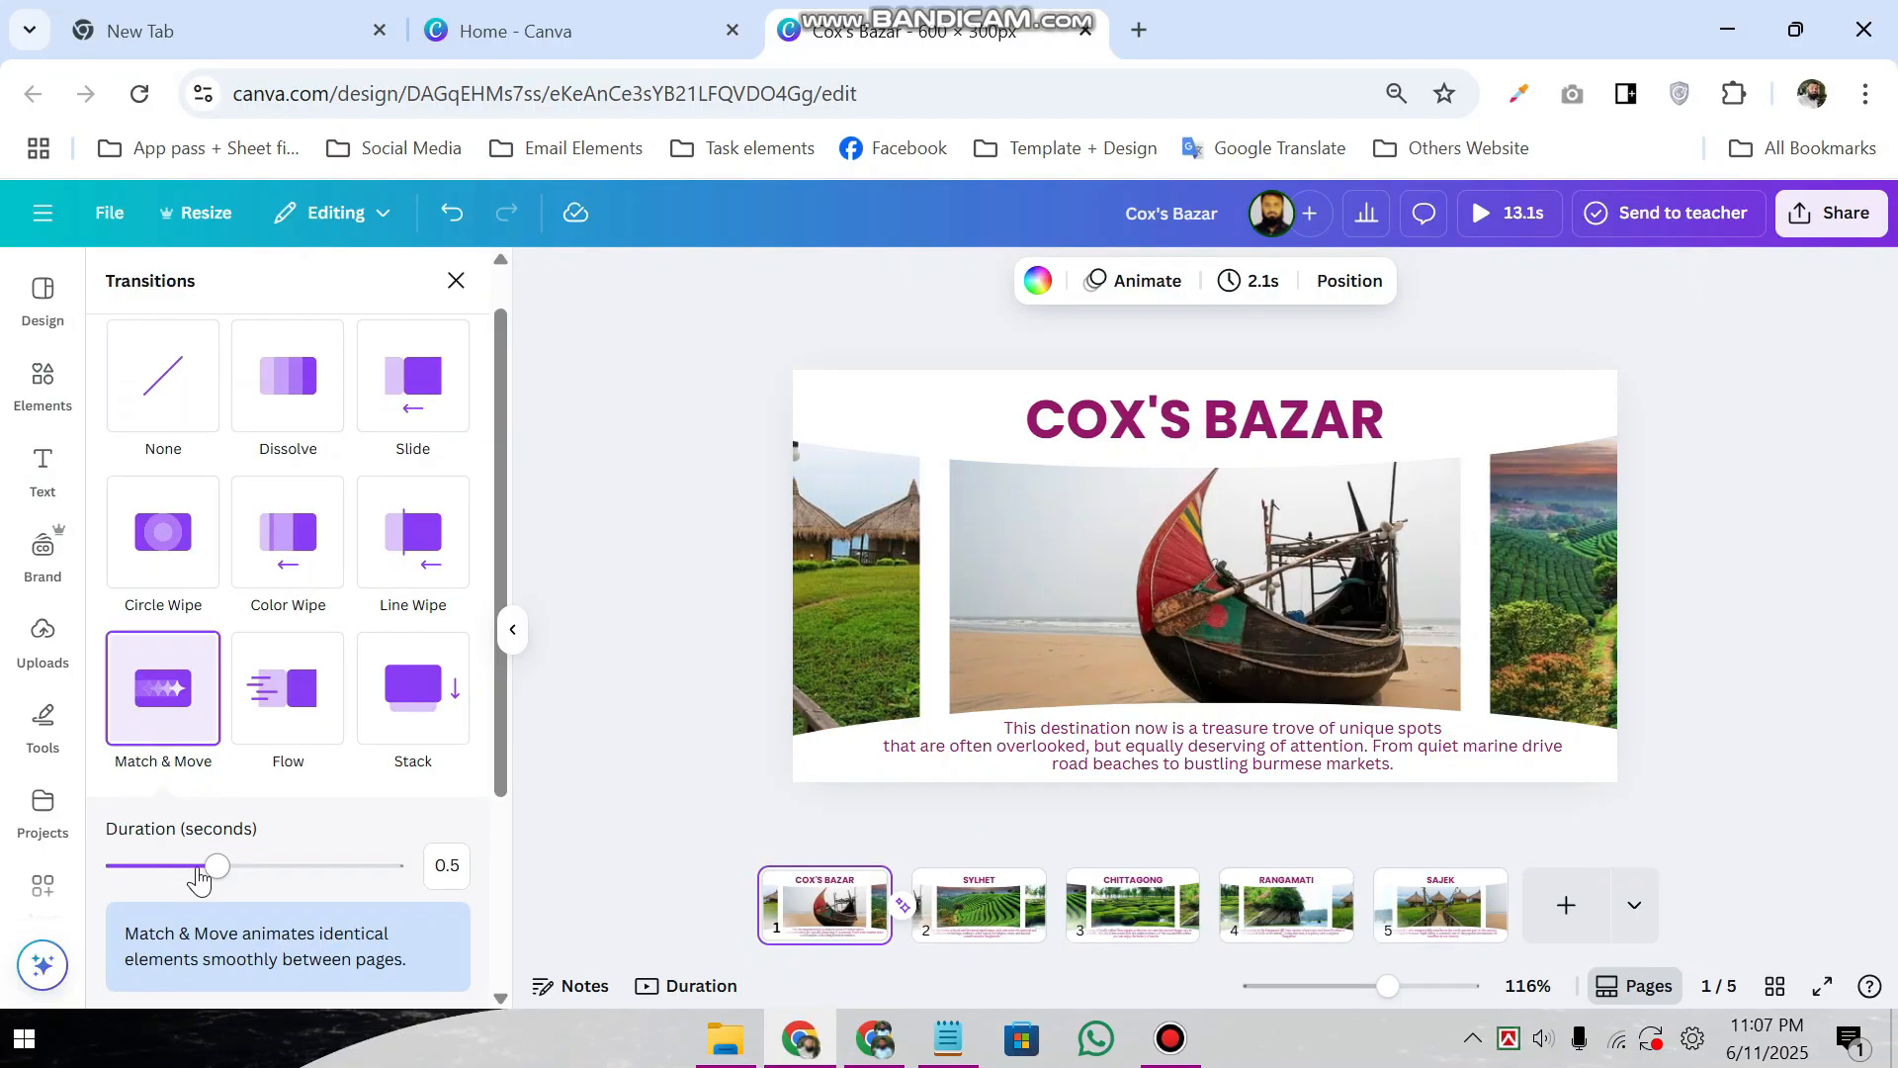
pyautogui.moveTo(205, 866); pyautogui.dragTo(262, 874)
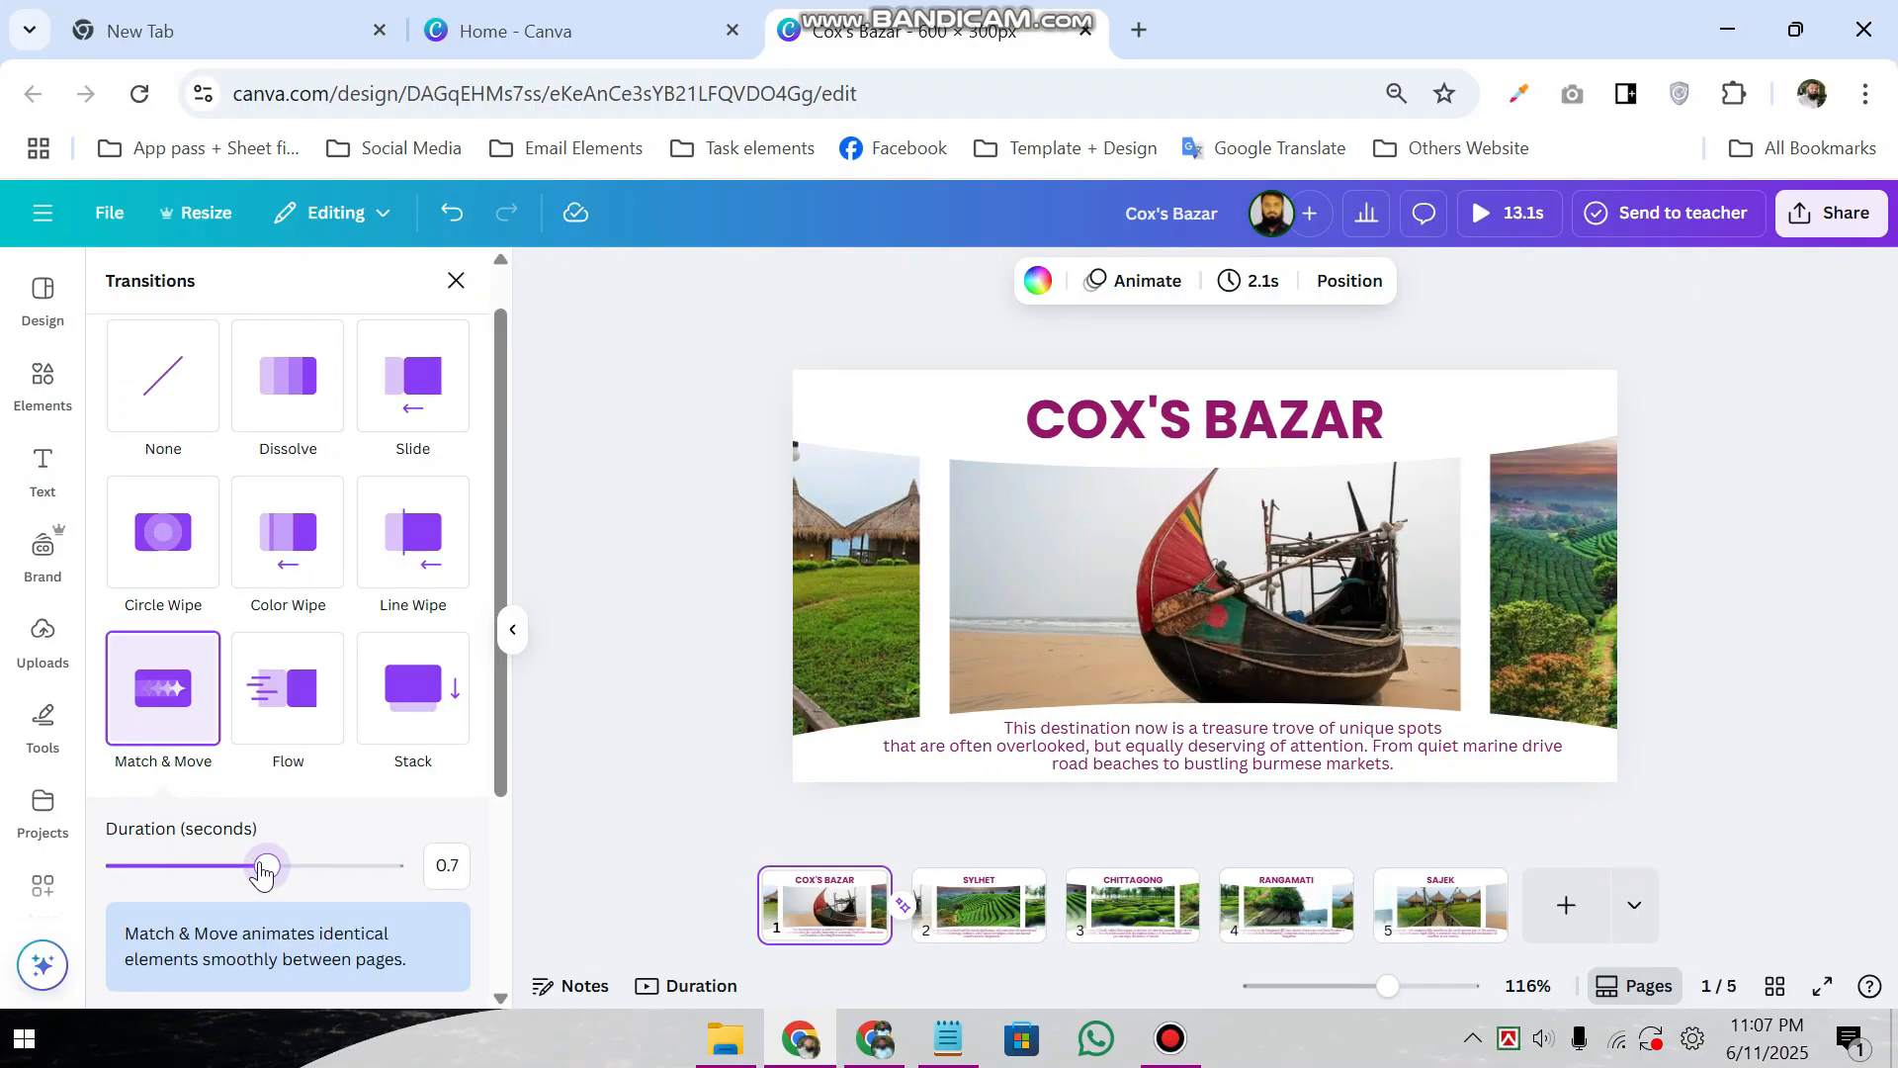
pyautogui.scroll(-3, 322, 890)
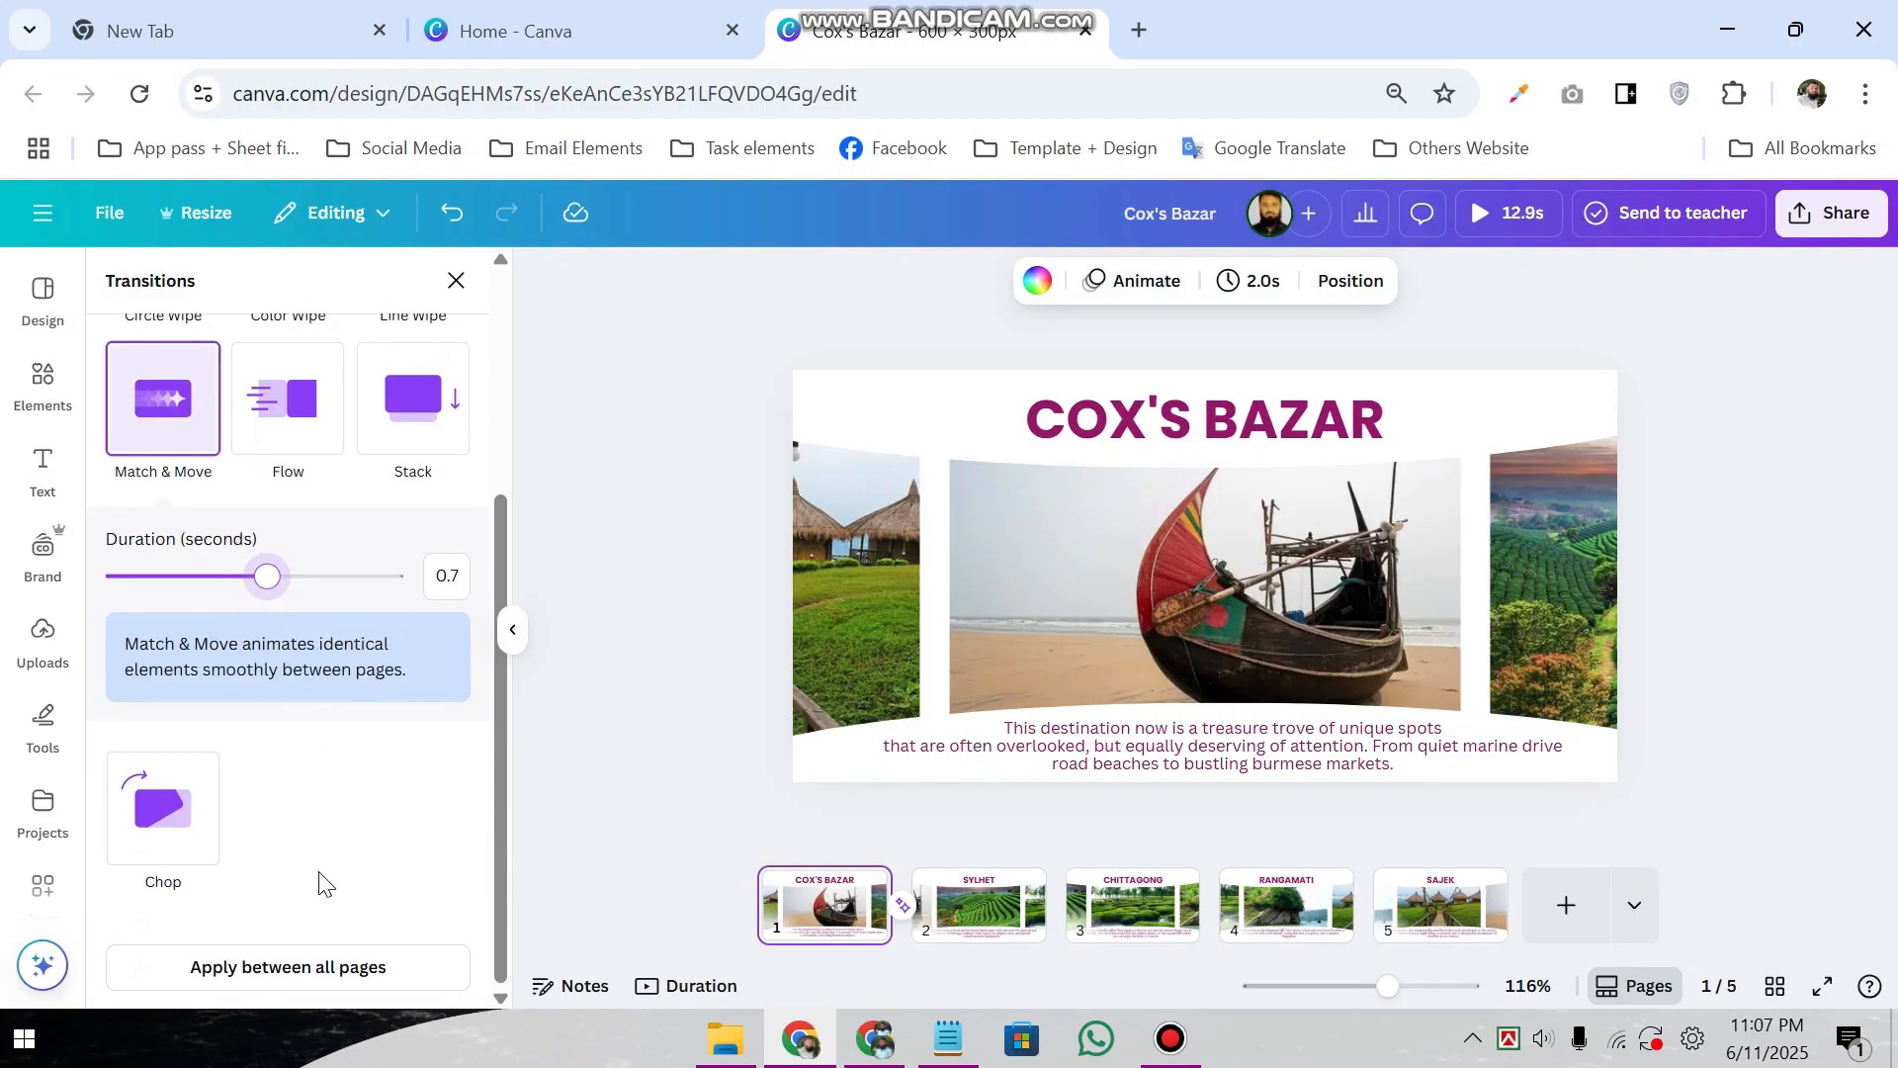
pyautogui.click(234, 967)
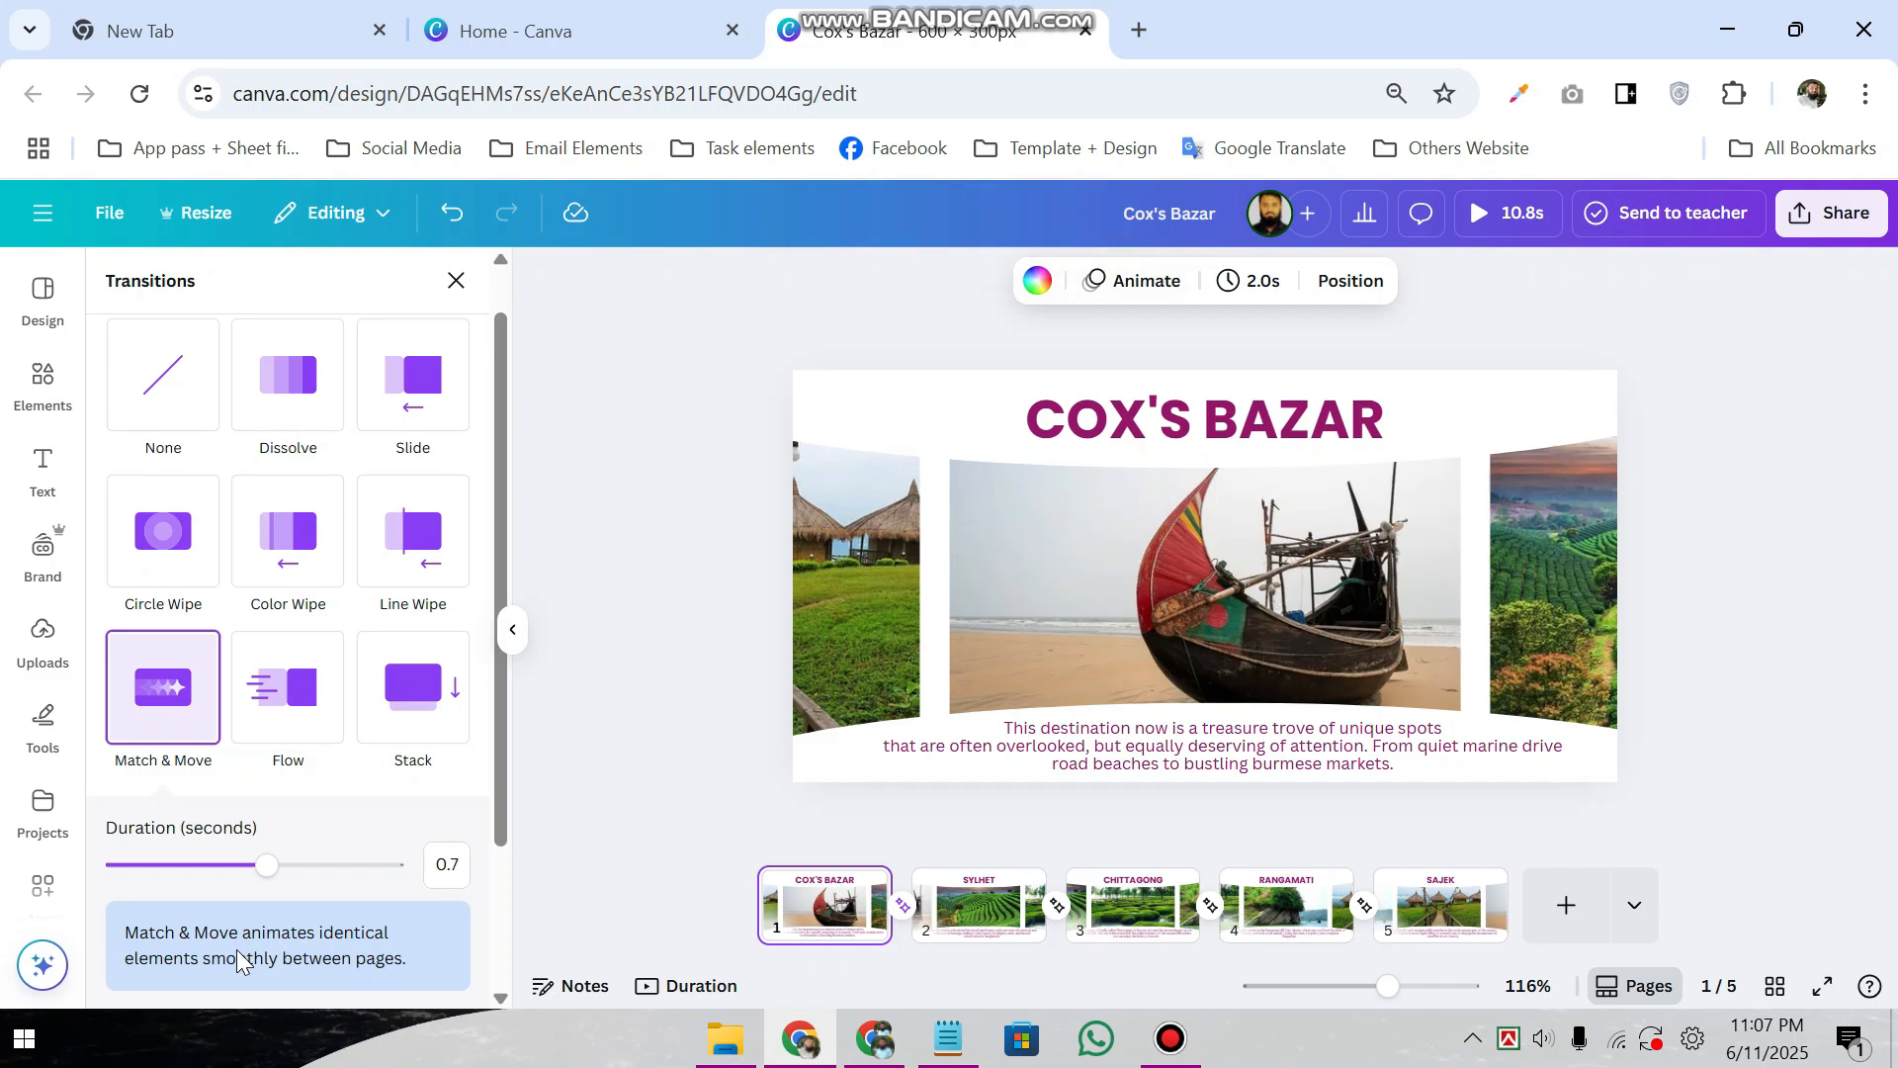
# - Apply the 2.0 s page timing to all five pages and play the carousel preview through to the Sajek page
pyautogui.click(1263, 287)
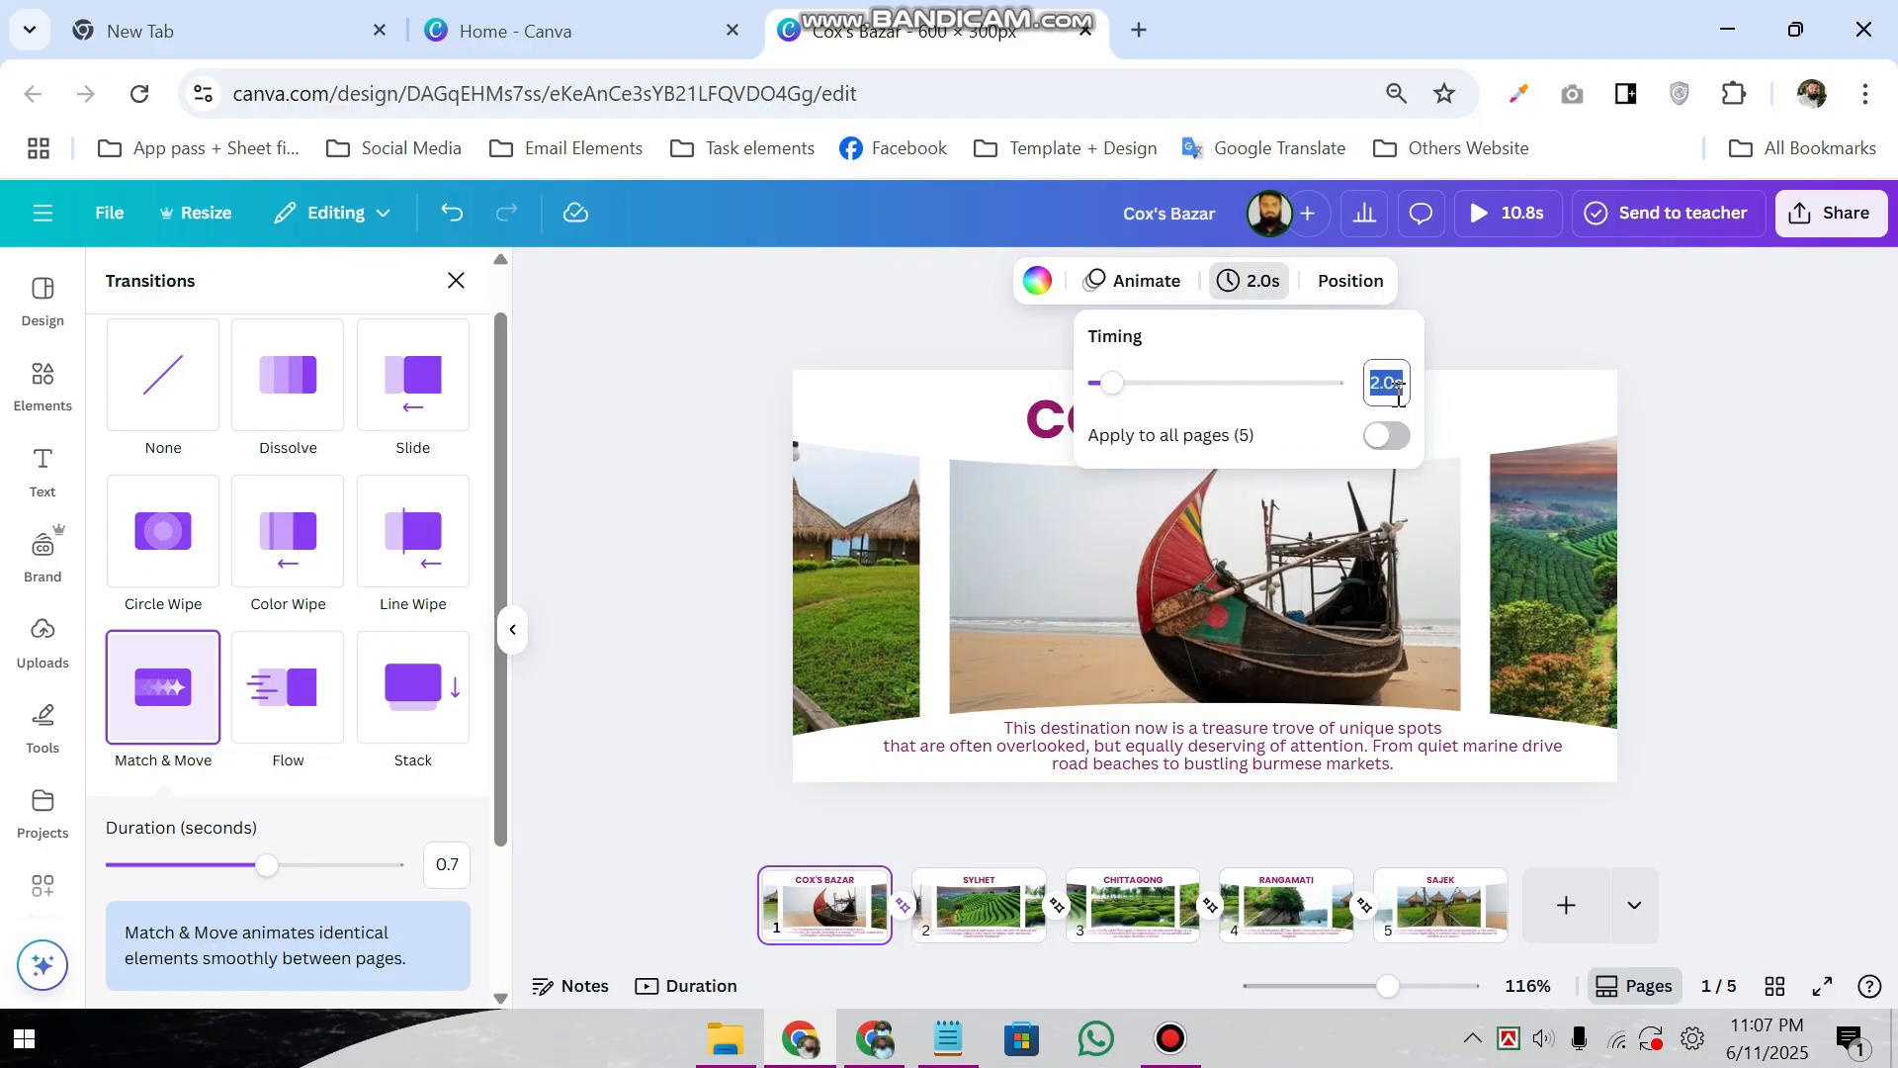
pyautogui.click(1379, 437)
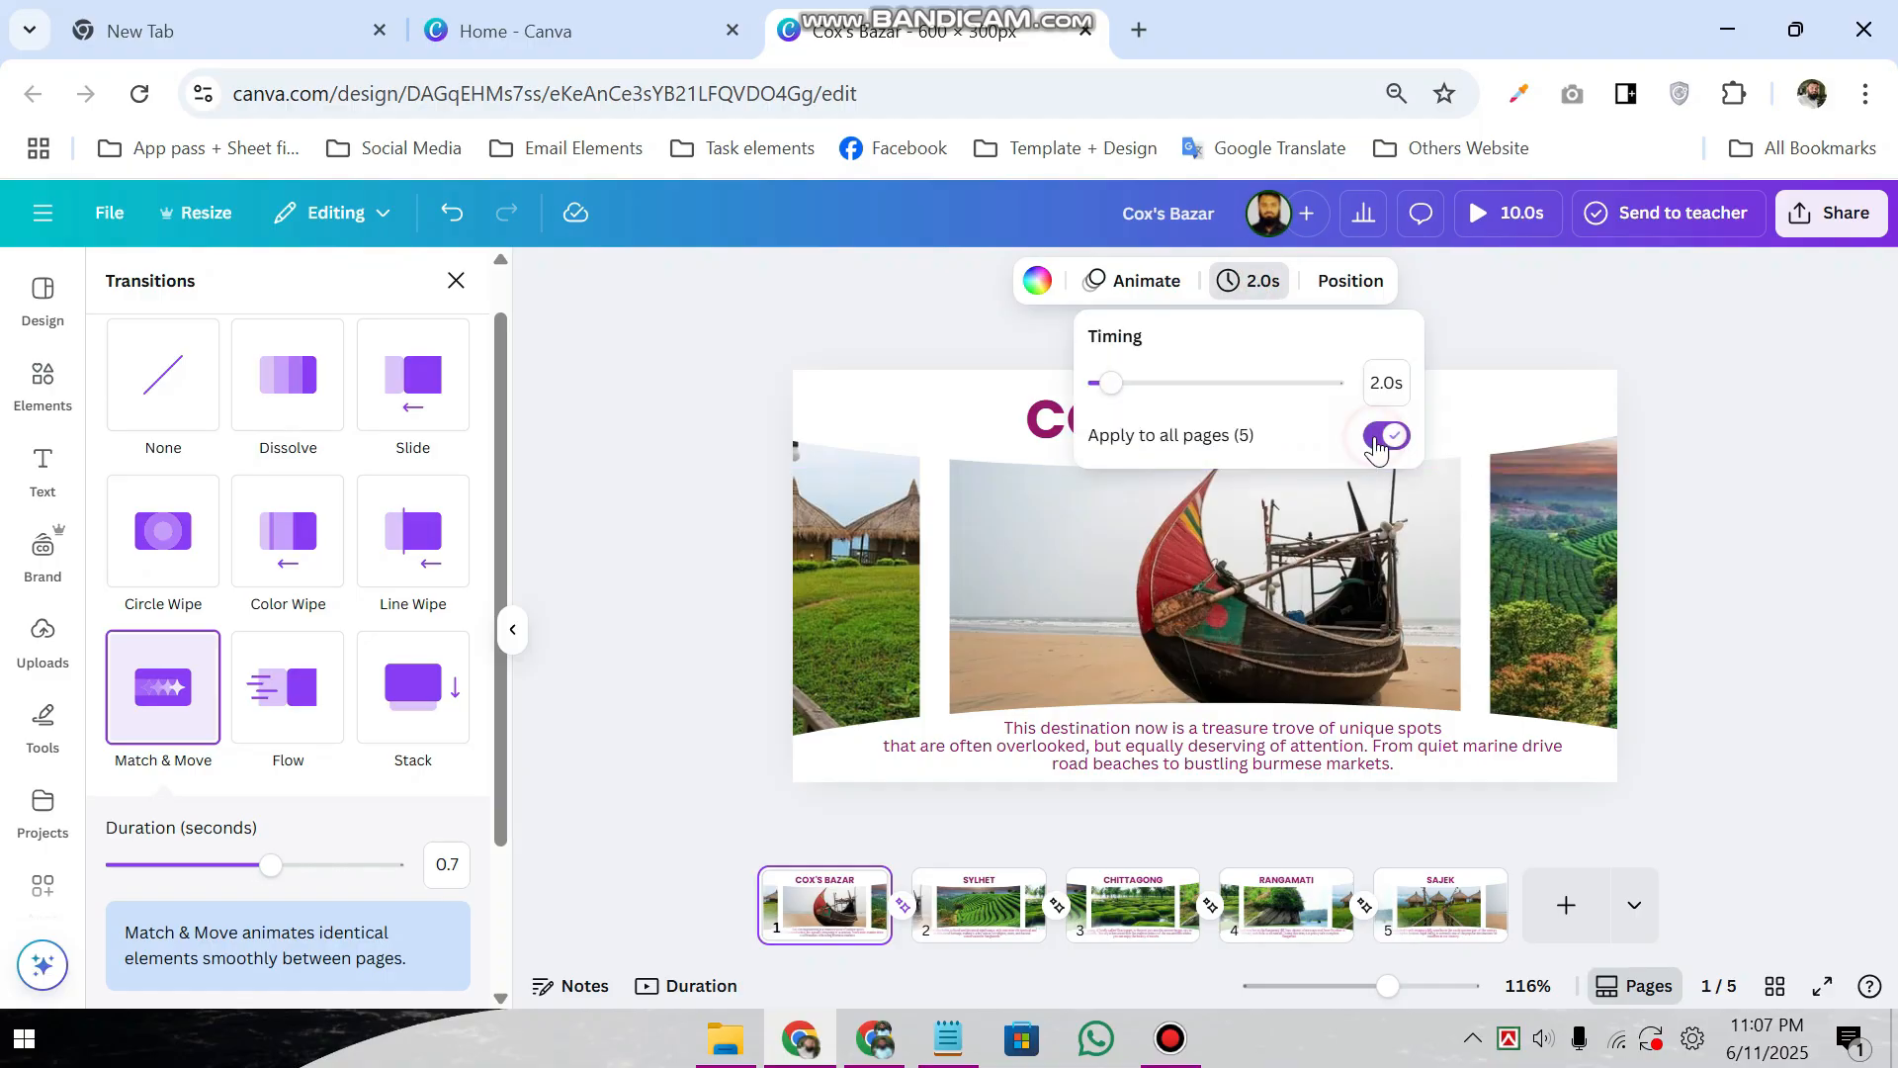
pyautogui.click(1735, 579)
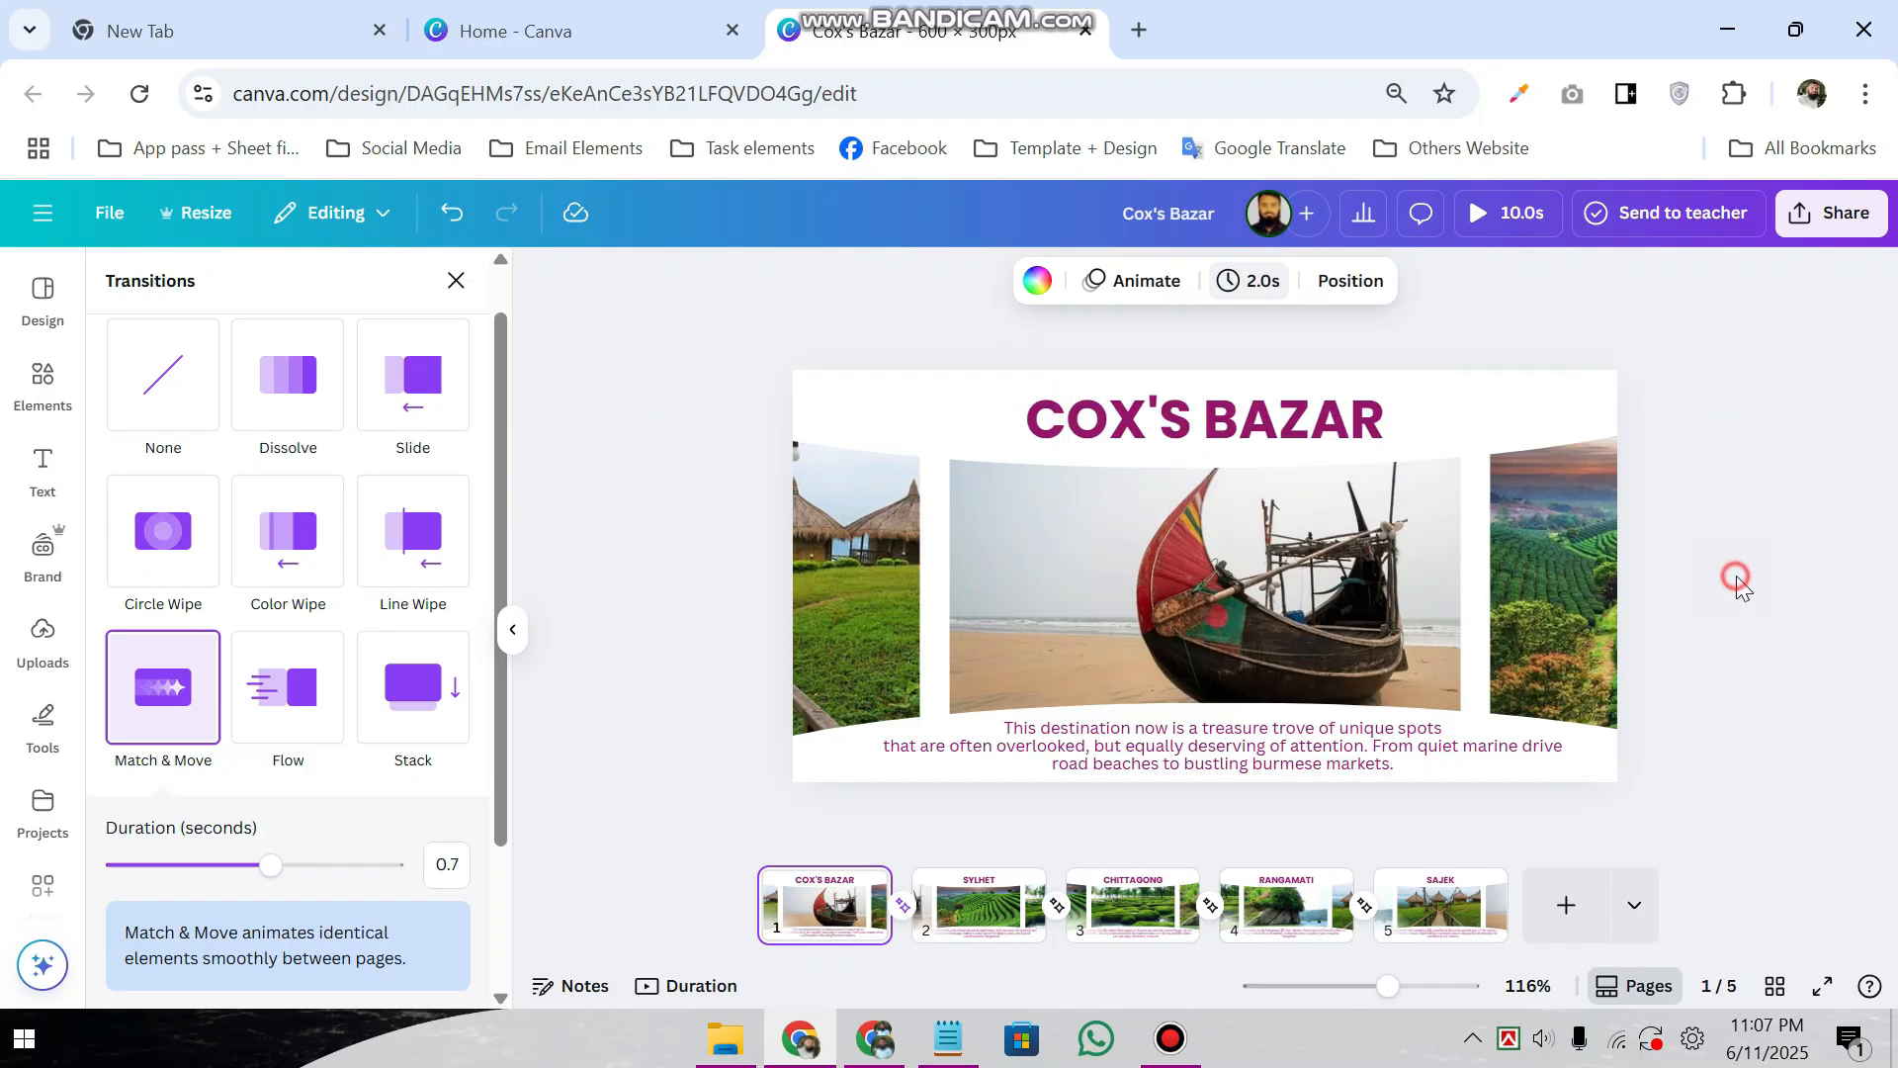
pyautogui.click(1475, 218)
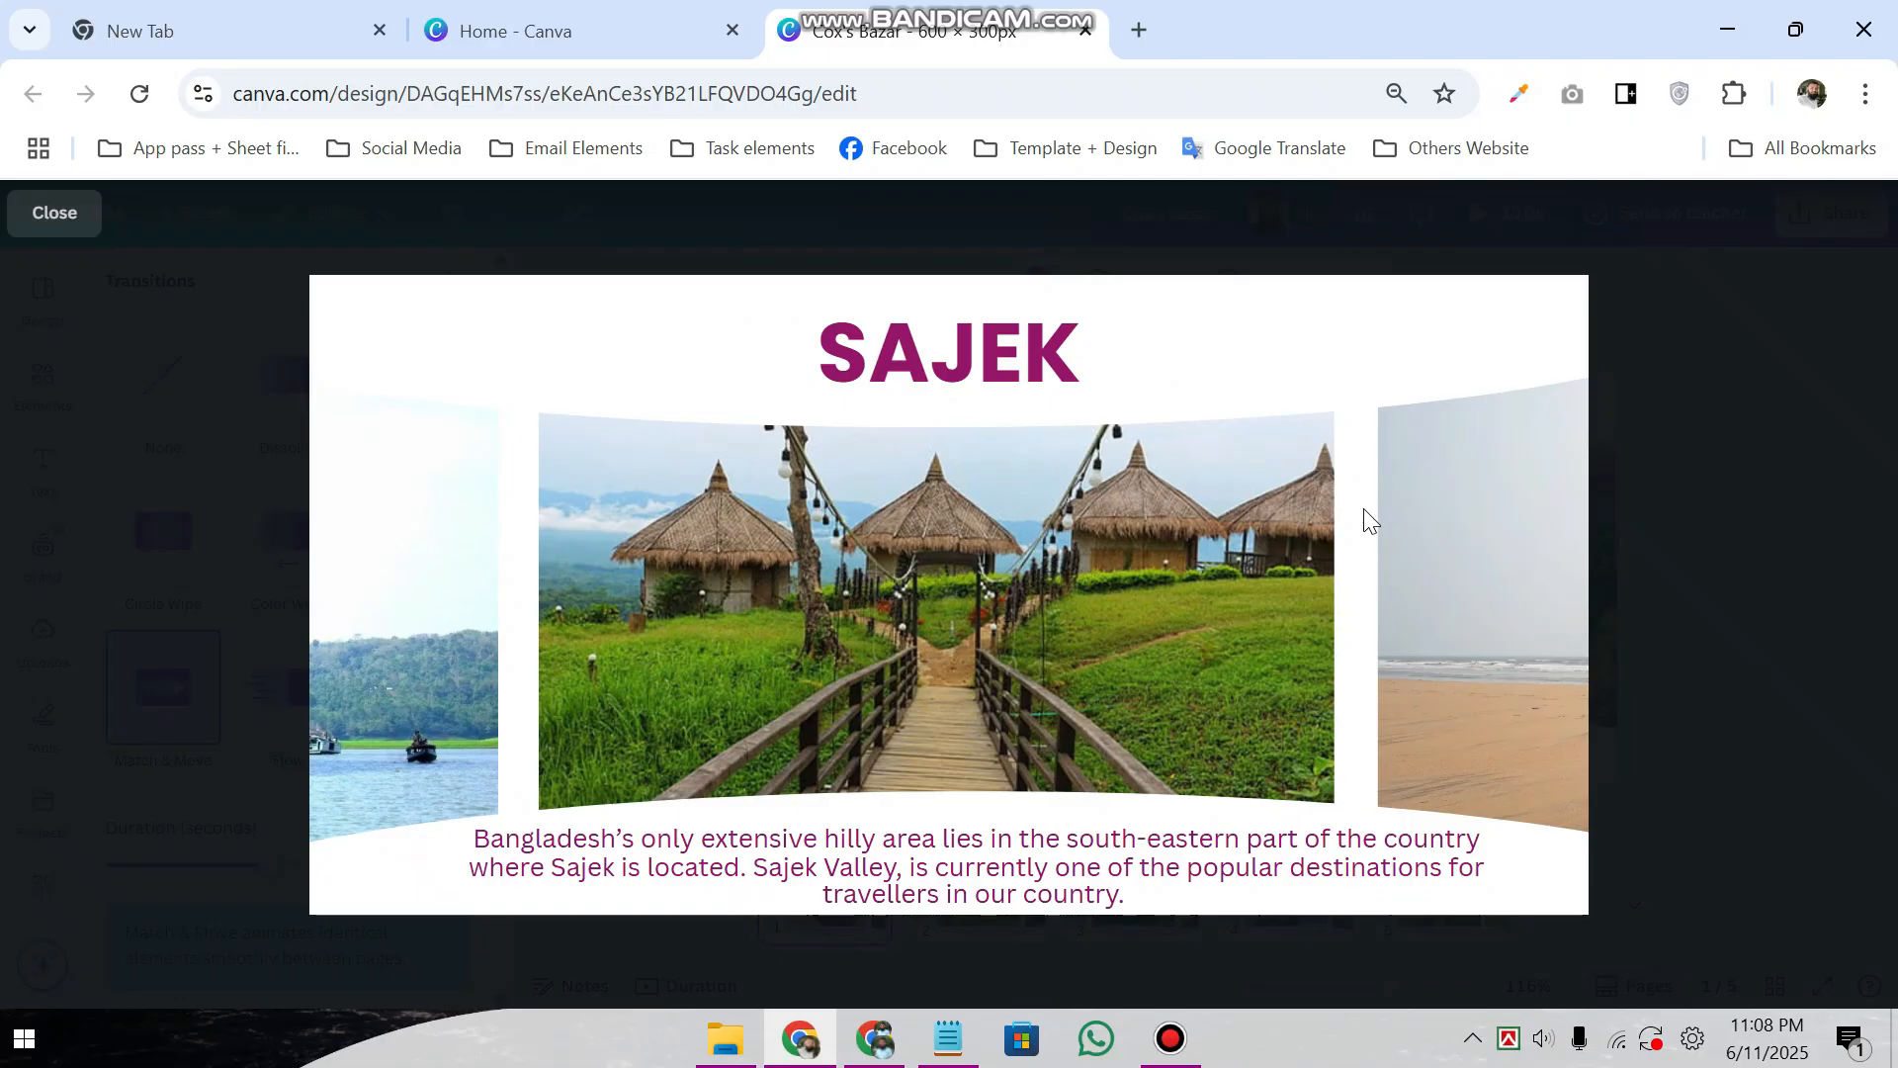
pyautogui.click(62, 216)
# - Set the page timing to 4.0 s for all five pages and start the carousel preview
pyautogui.click(1249, 281)
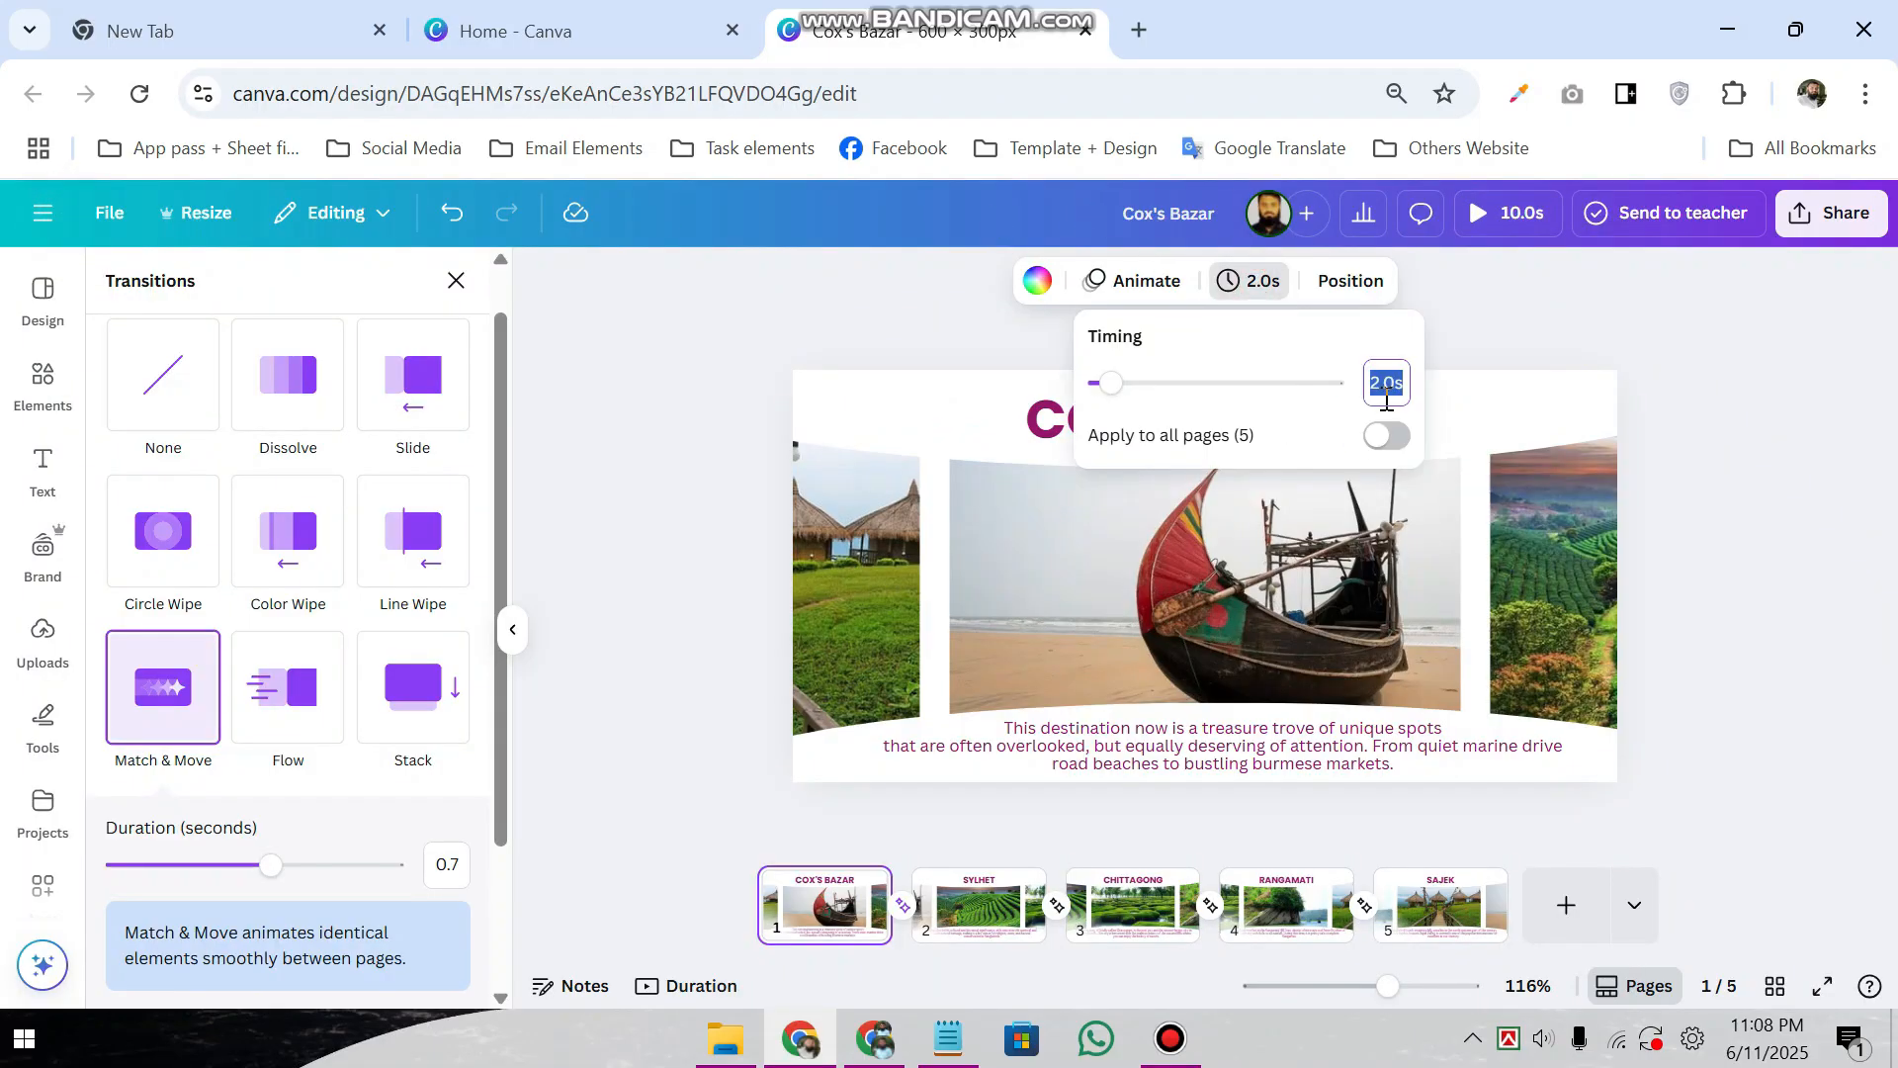
pyautogui.write('4')
pyautogui.click(1388, 435)
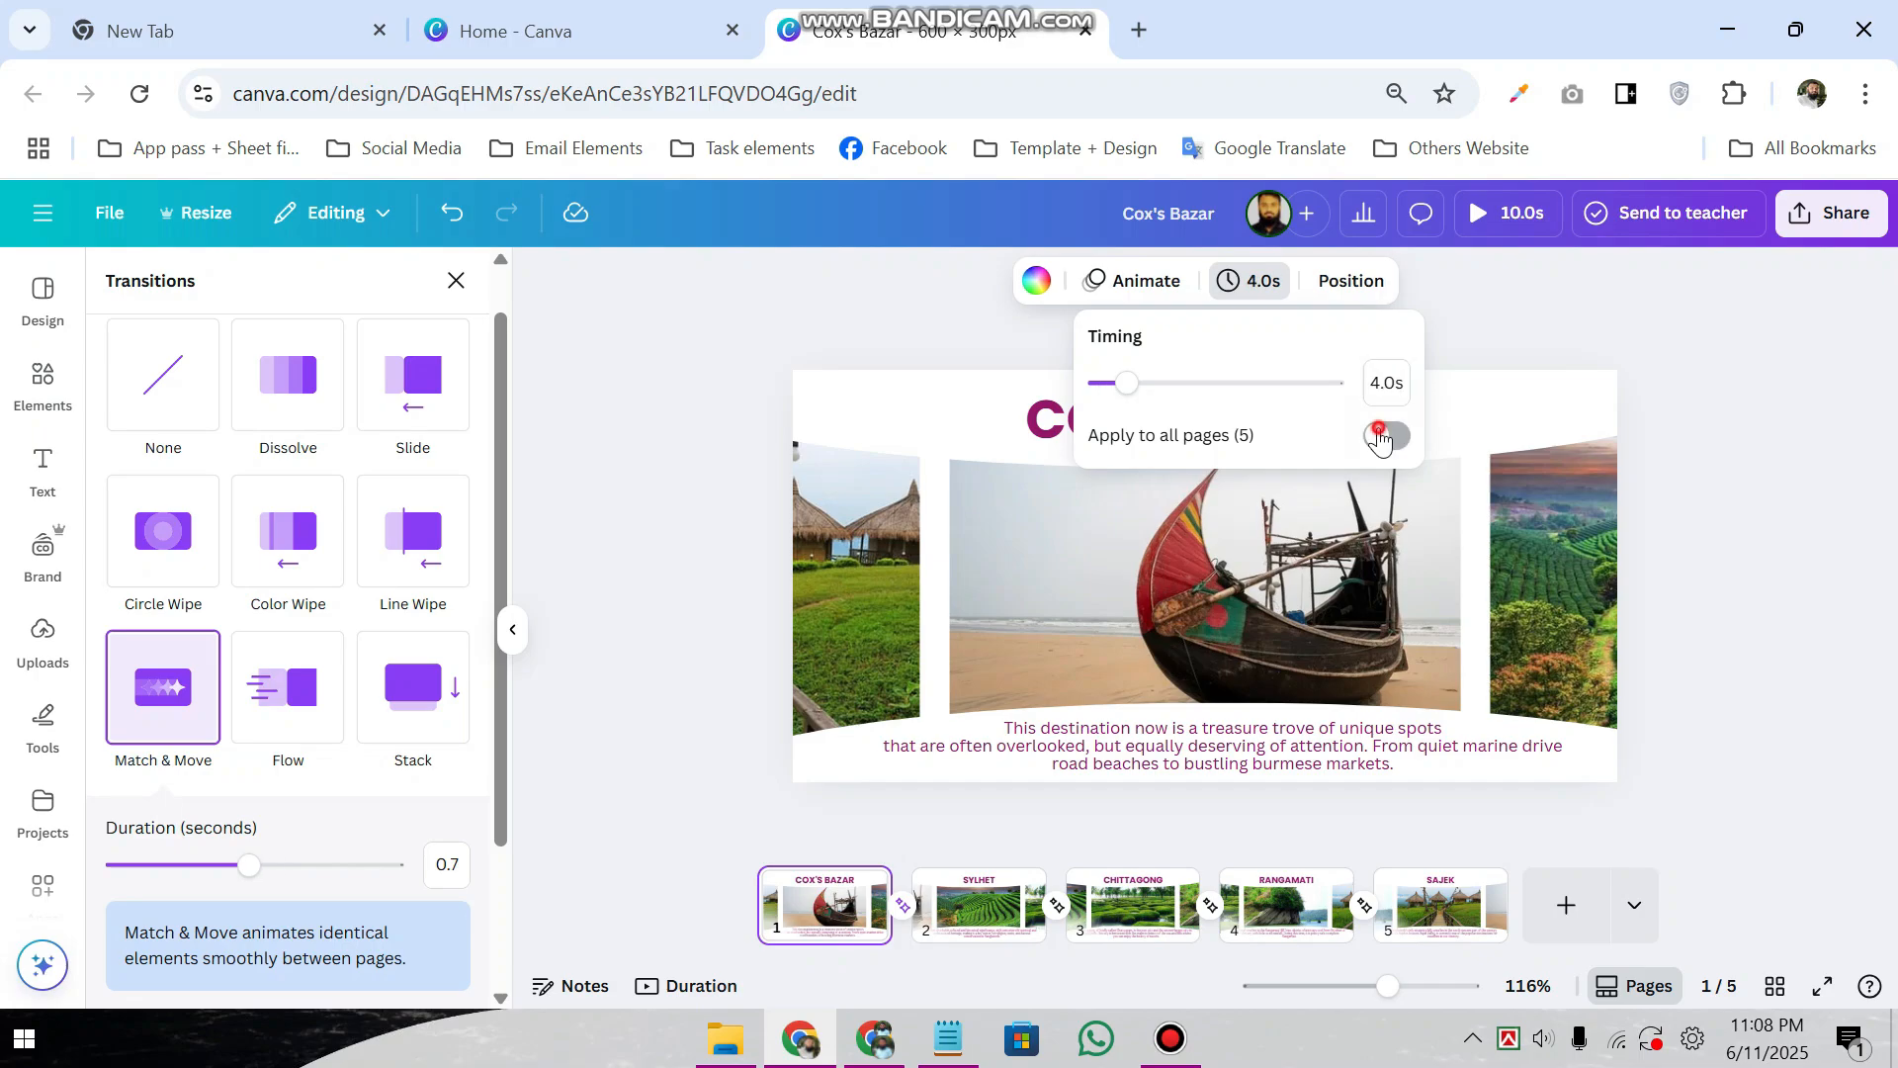
pyautogui.click(1493, 233)
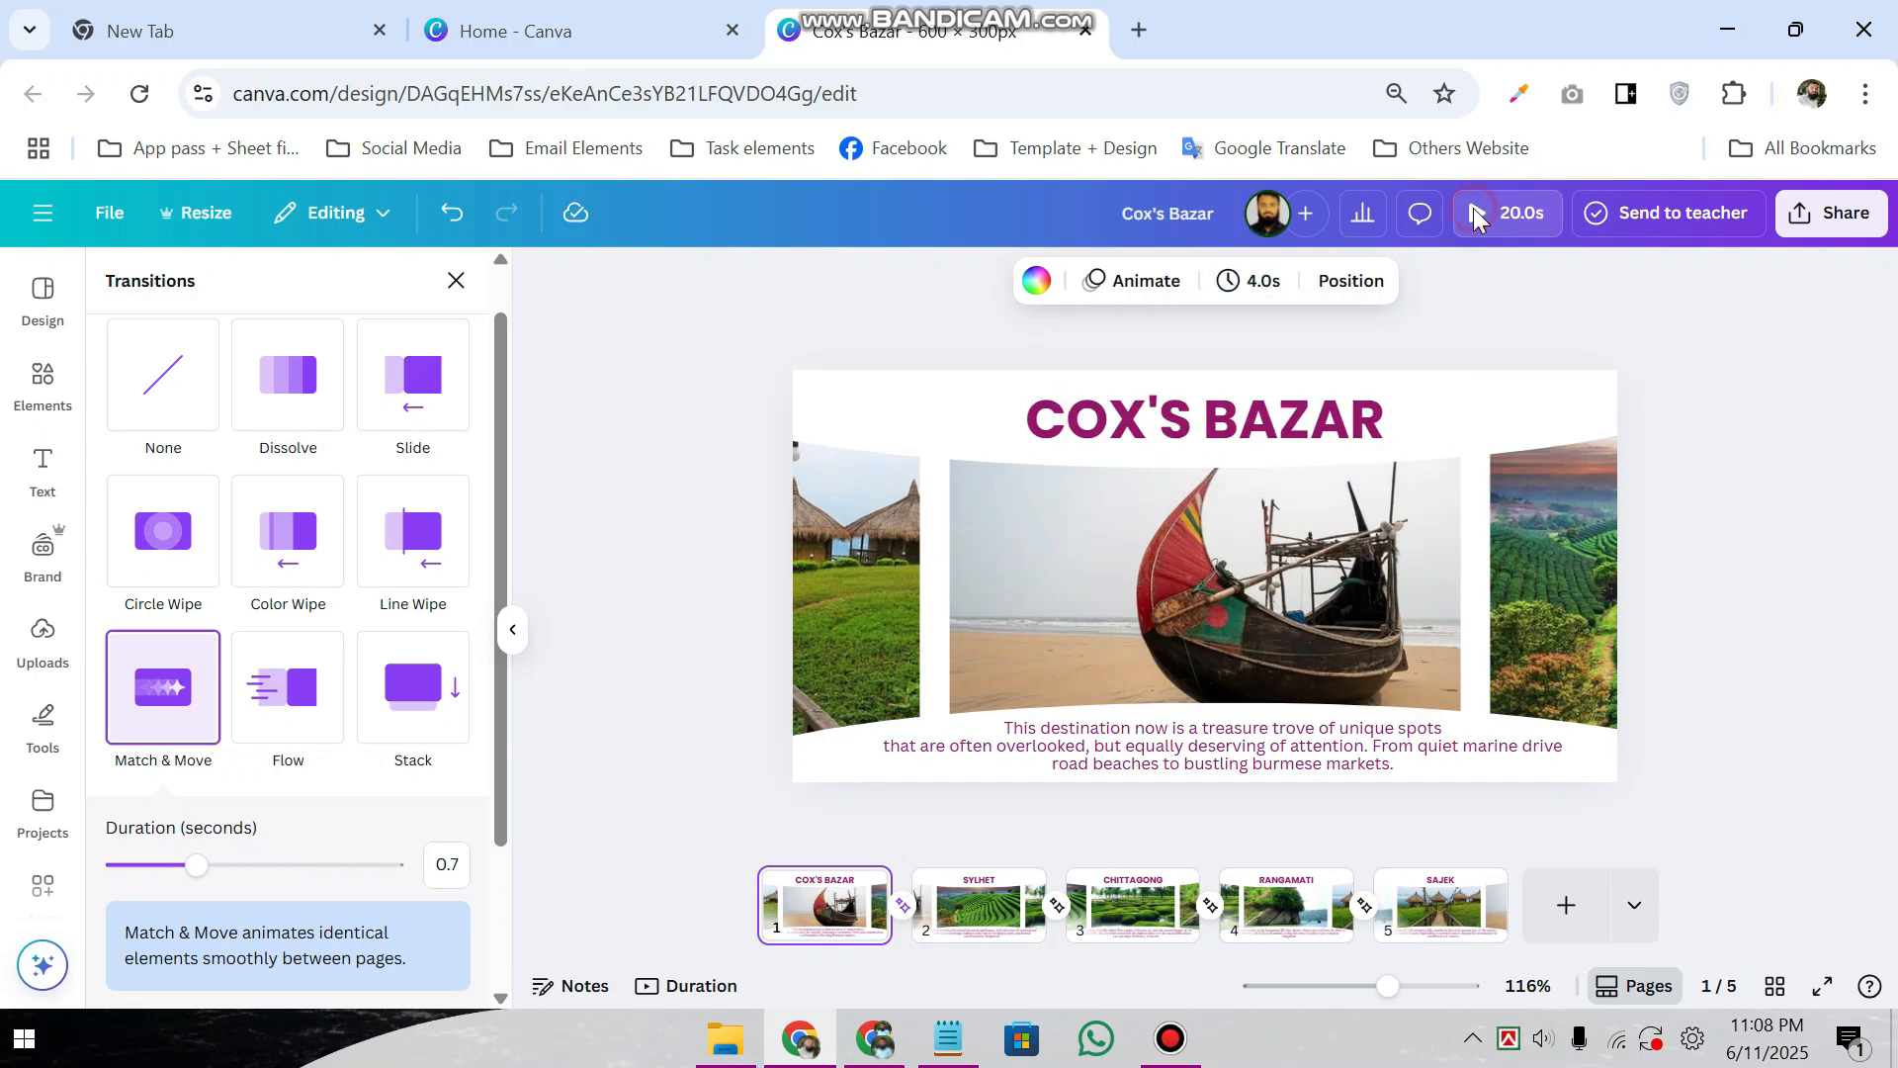